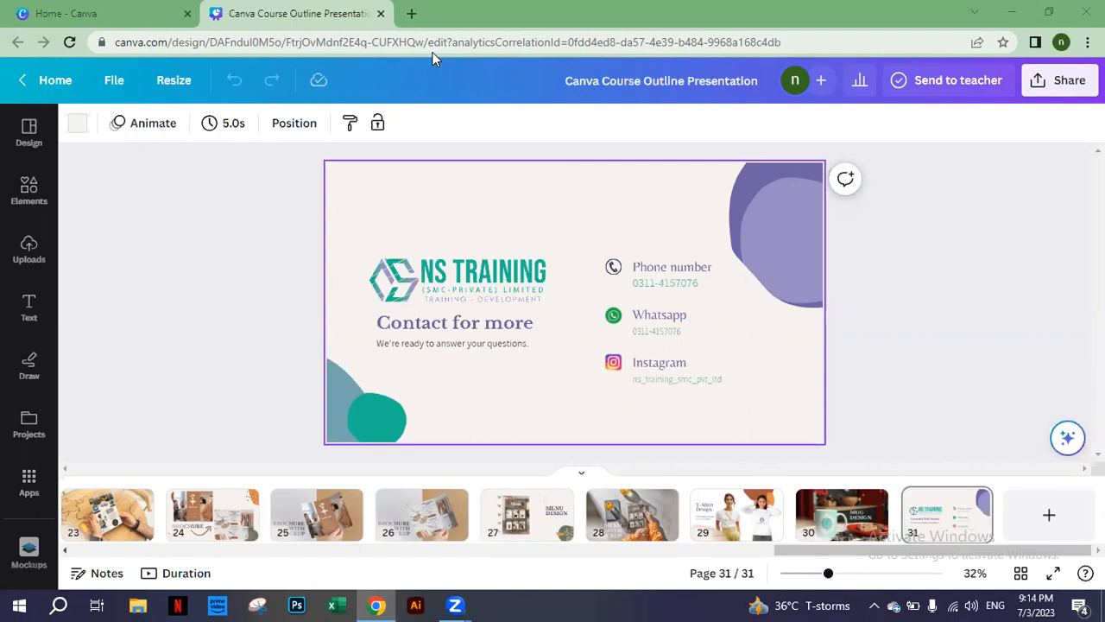
# Step: Open the Canva Animation and YT PF video designs from the recent designs, each in a new browser tab
pyautogui.click(84, 11)
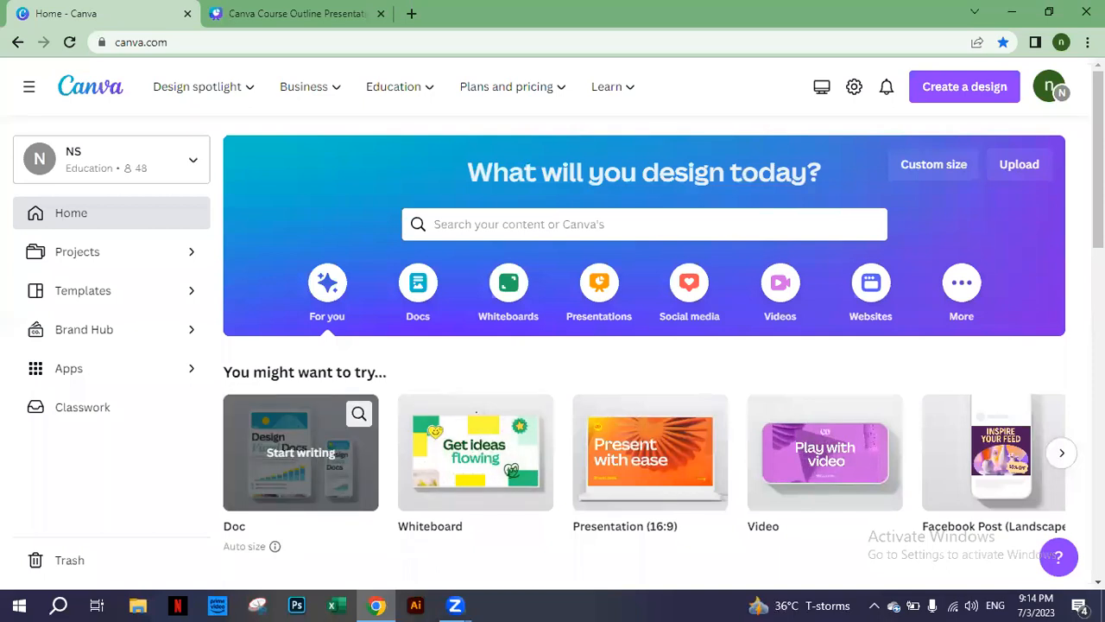
pyautogui.scroll(-4, 647, 345)
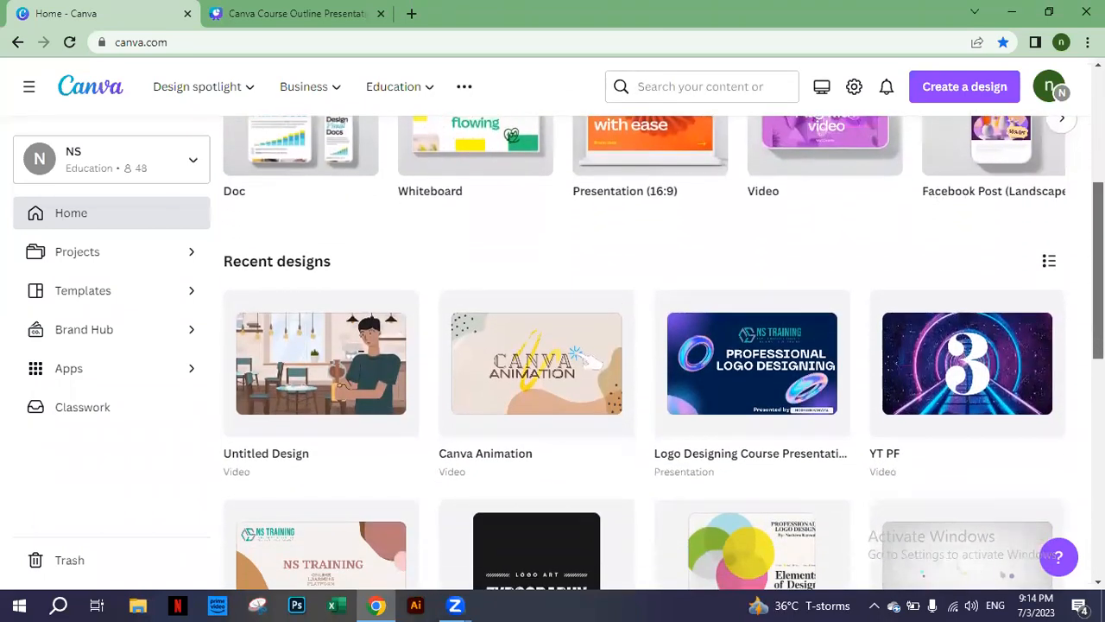
pyautogui.scroll(-1, 663, 352)
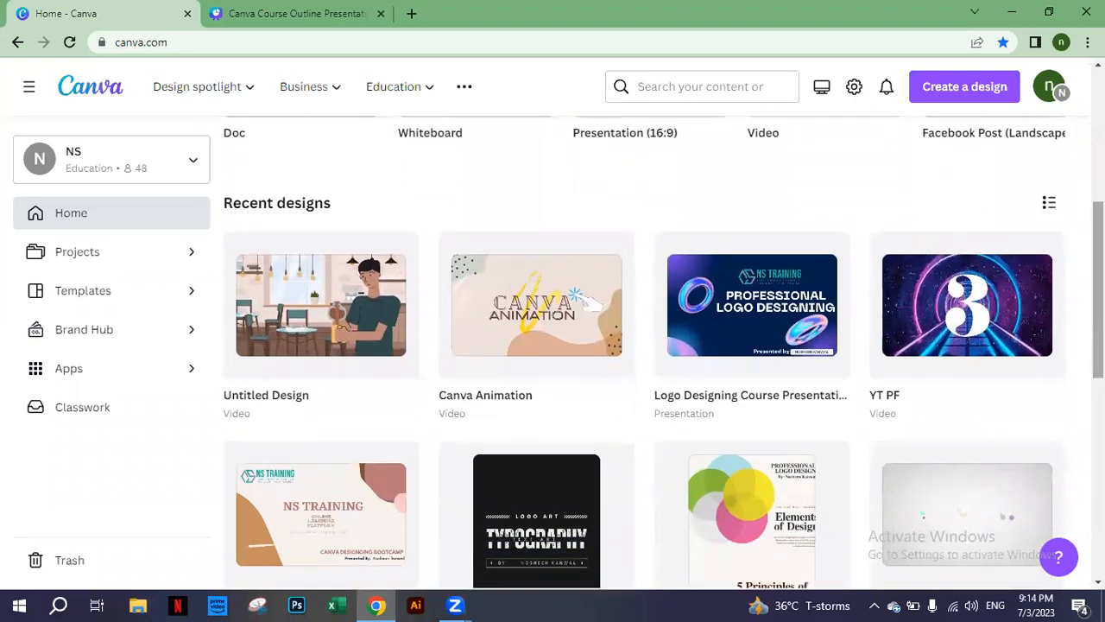
pyautogui.scroll(1, 570, 432)
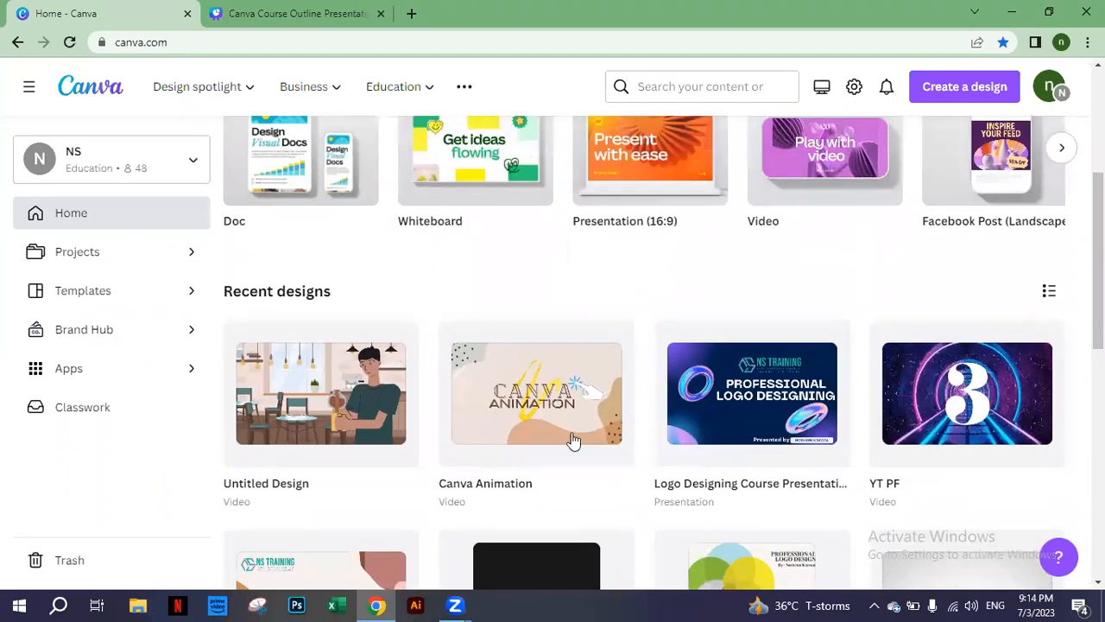
pyautogui.rightClick(562, 410)
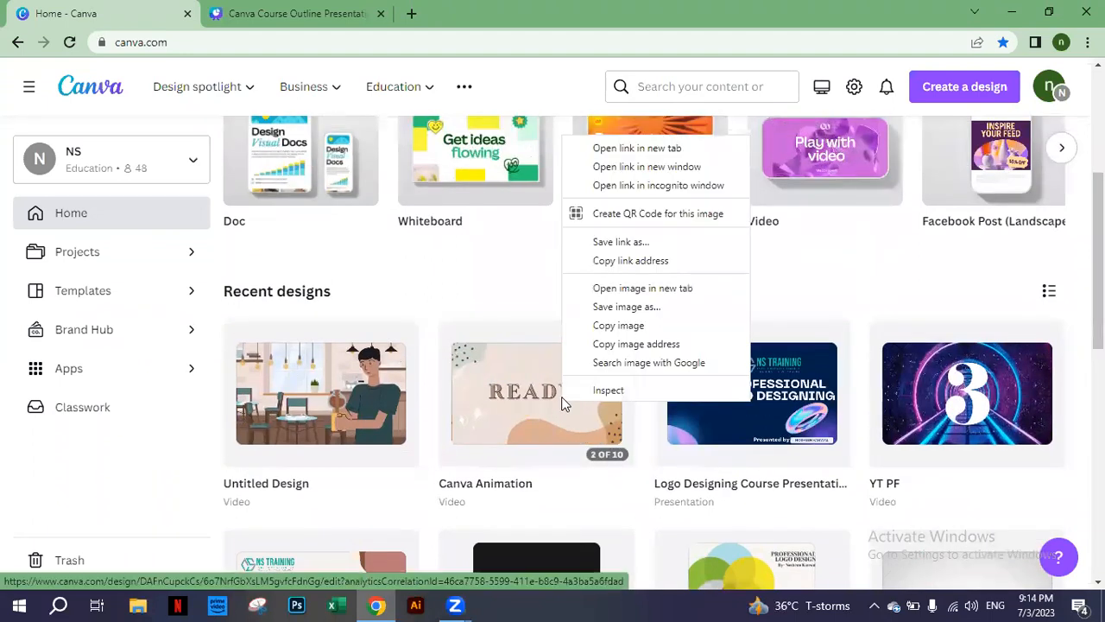
pyautogui.click(648, 147)
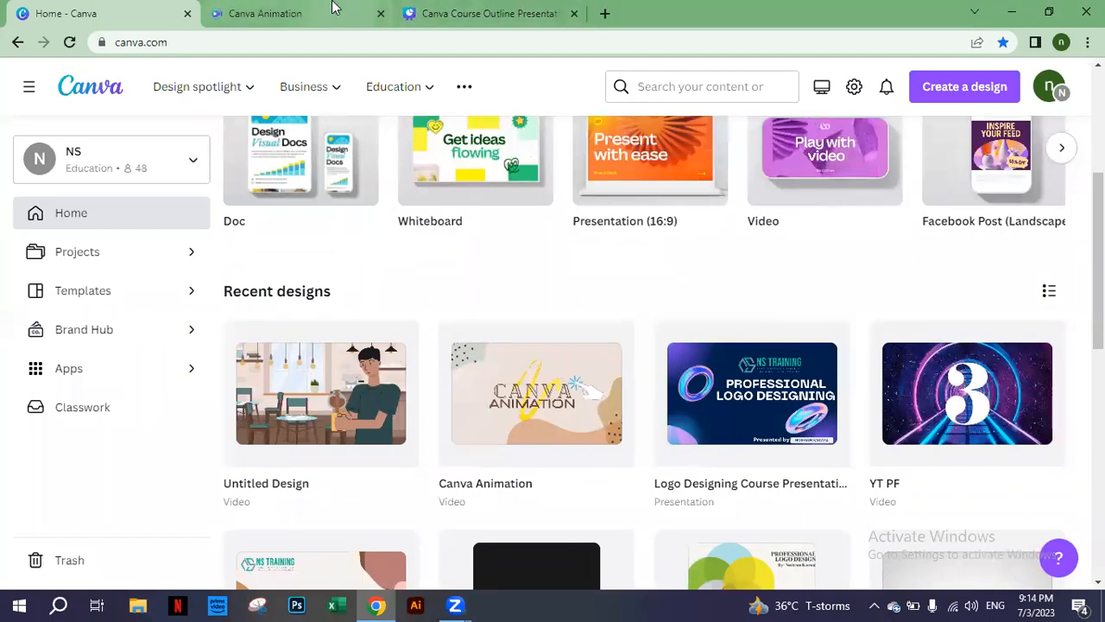
pyautogui.rightClick(975, 132)
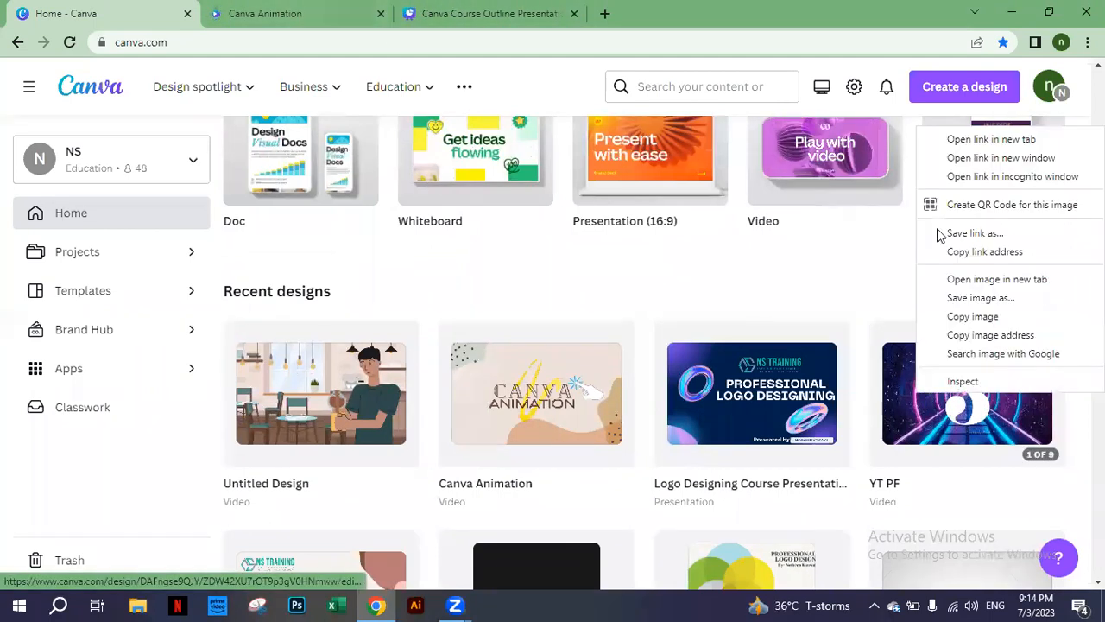
pyautogui.click(975, 142)
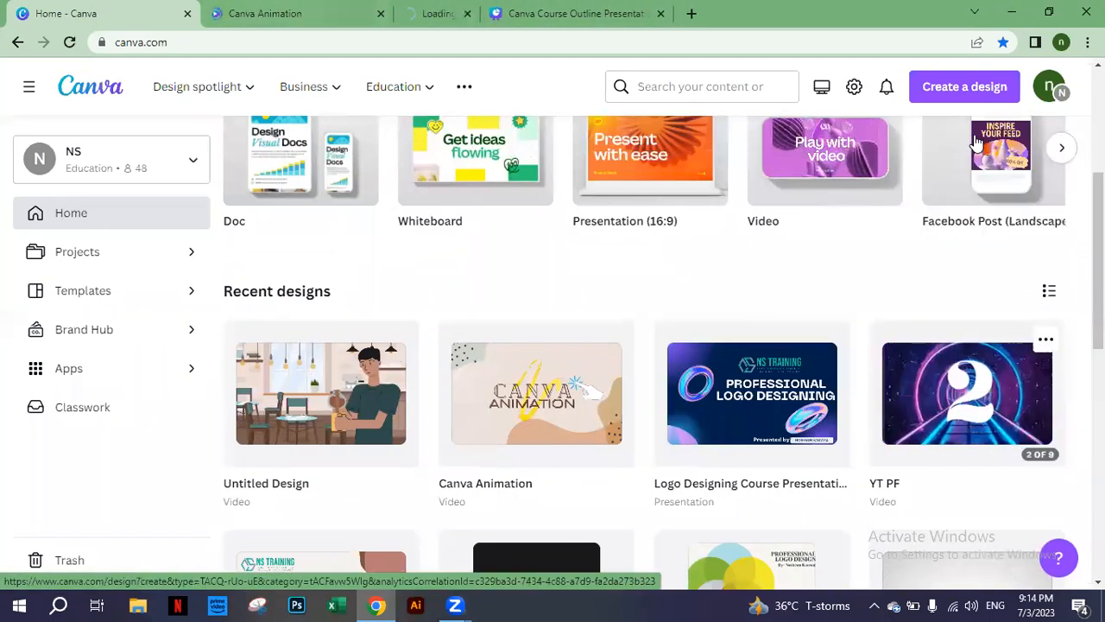
# Step: Bring up the Canva Animation and YT PF videos in turn and collapse the template side panel in each
pyautogui.click(290, 13)
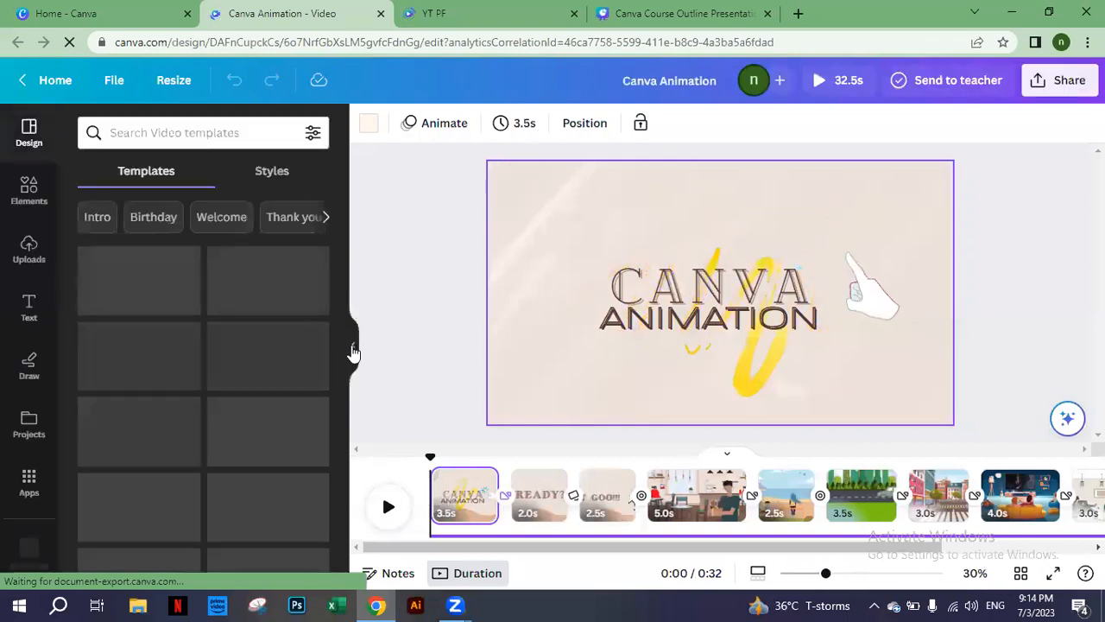
pyautogui.click(351, 347)
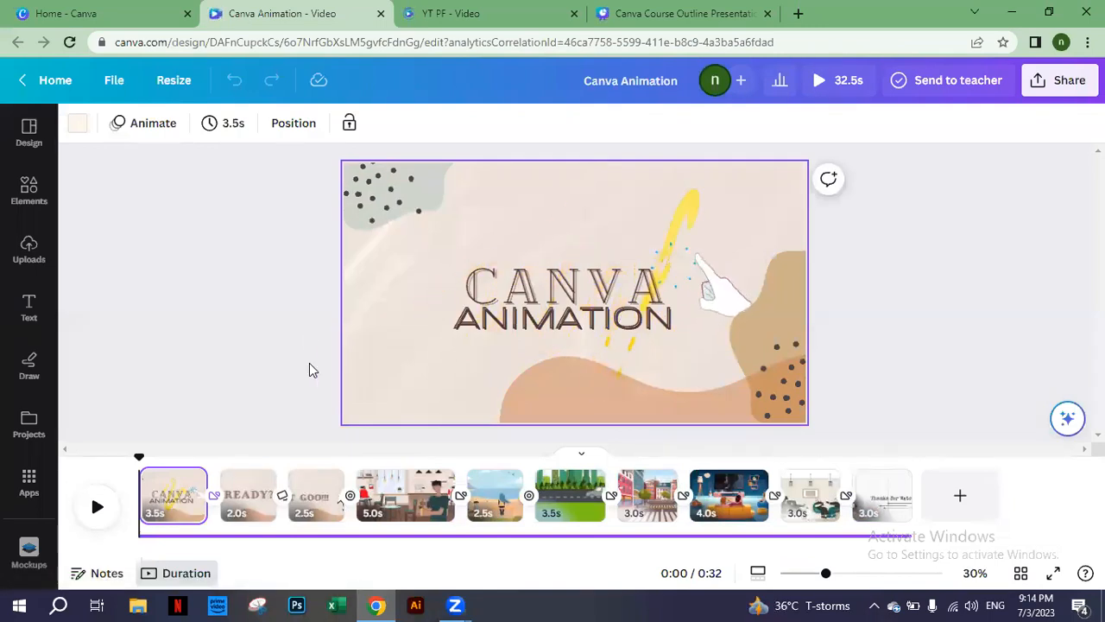
pyautogui.click(462, 12)
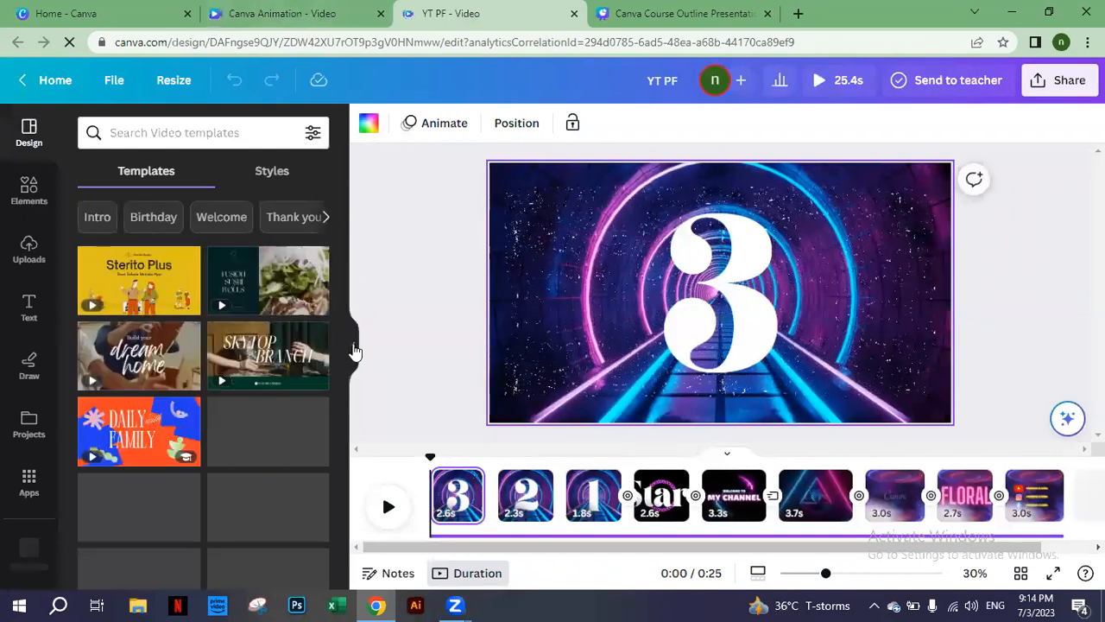
pyautogui.click(353, 345)
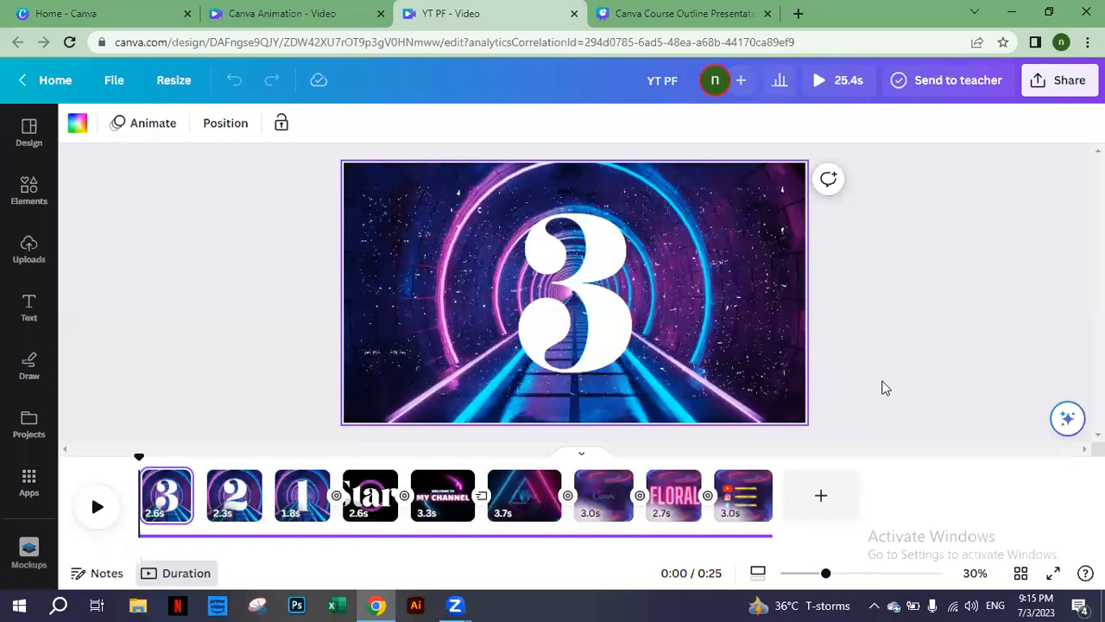
# Step: View the two brochure mockup slides, pages 26 and 25, in the Canva Course Outline Presentation
pyautogui.click(704, 18)
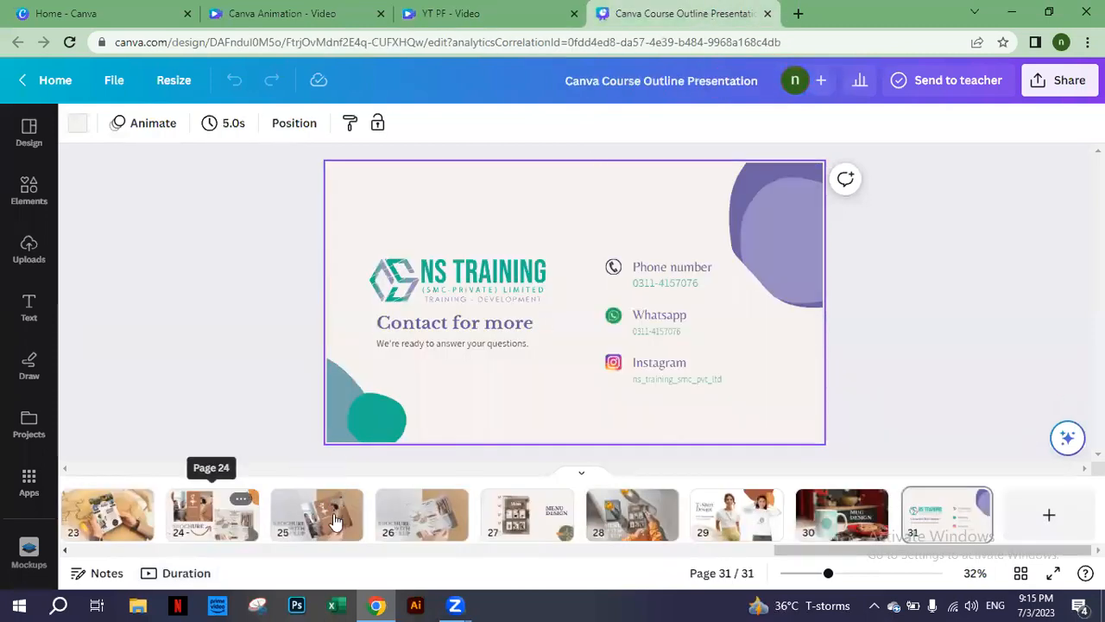
pyautogui.click(402, 518)
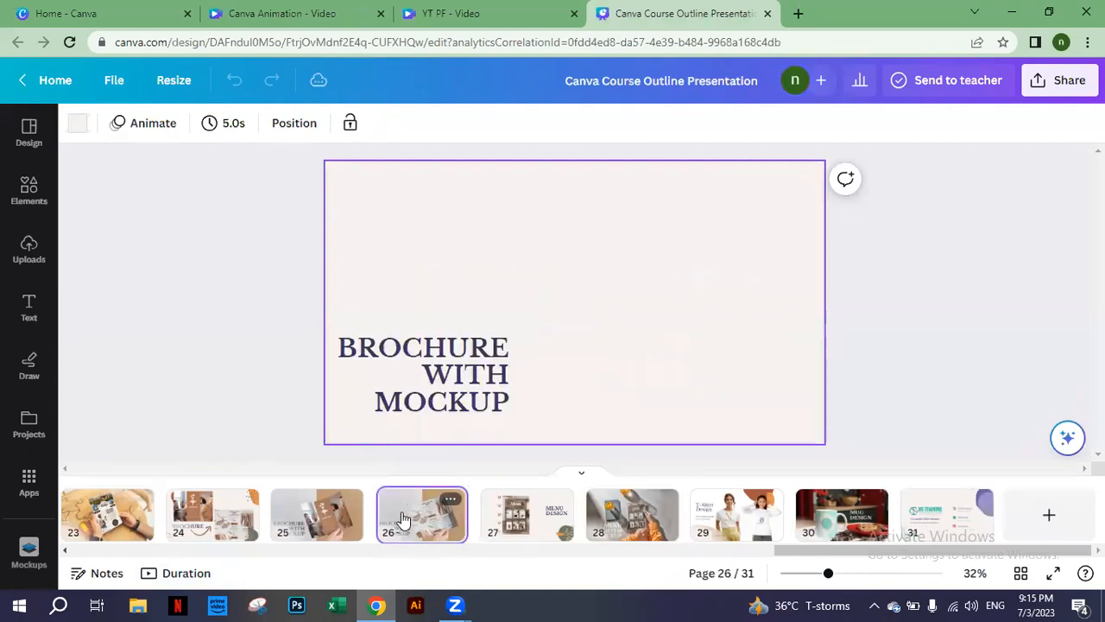
pyautogui.click(304, 513)
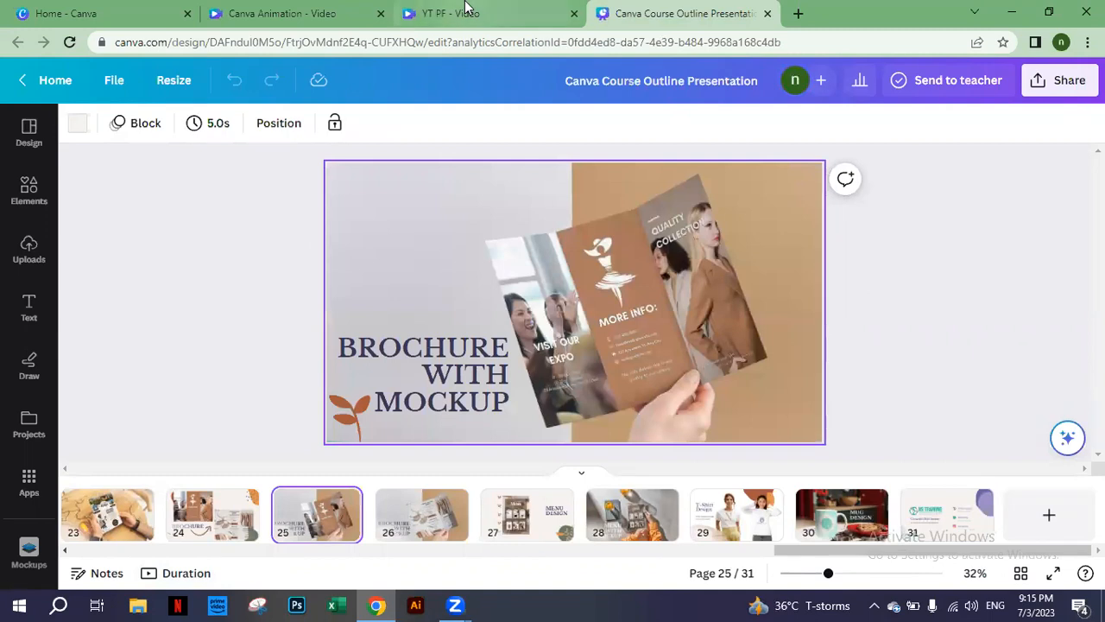
# Step: Play the YT PF video in full screen and close that design's browser tab
pyautogui.moveTo(464, 7)
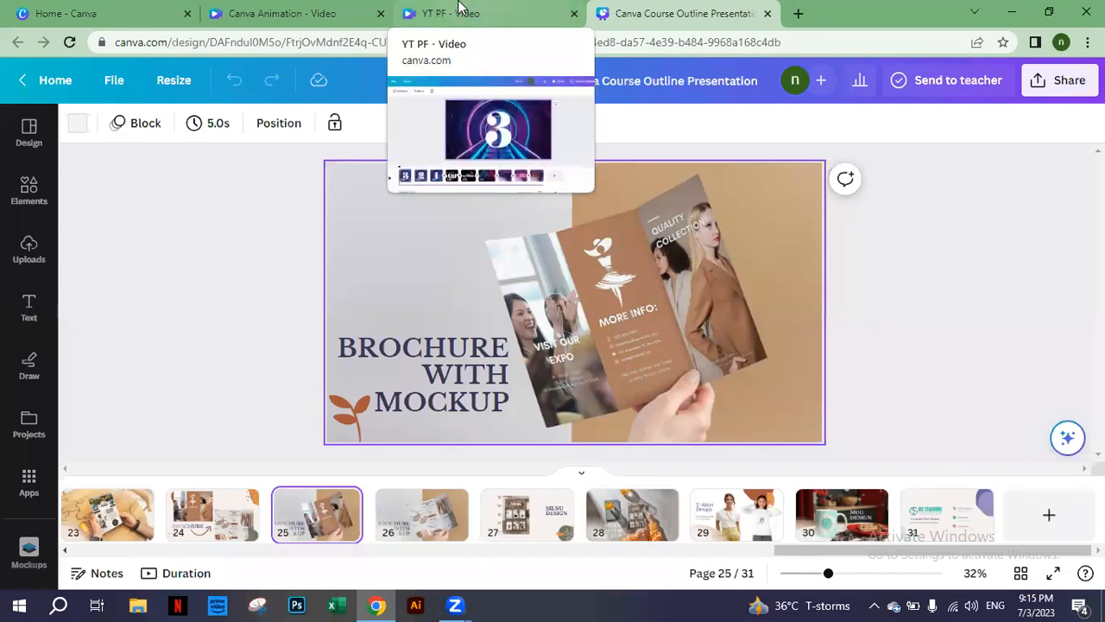
pyautogui.click(460, 7)
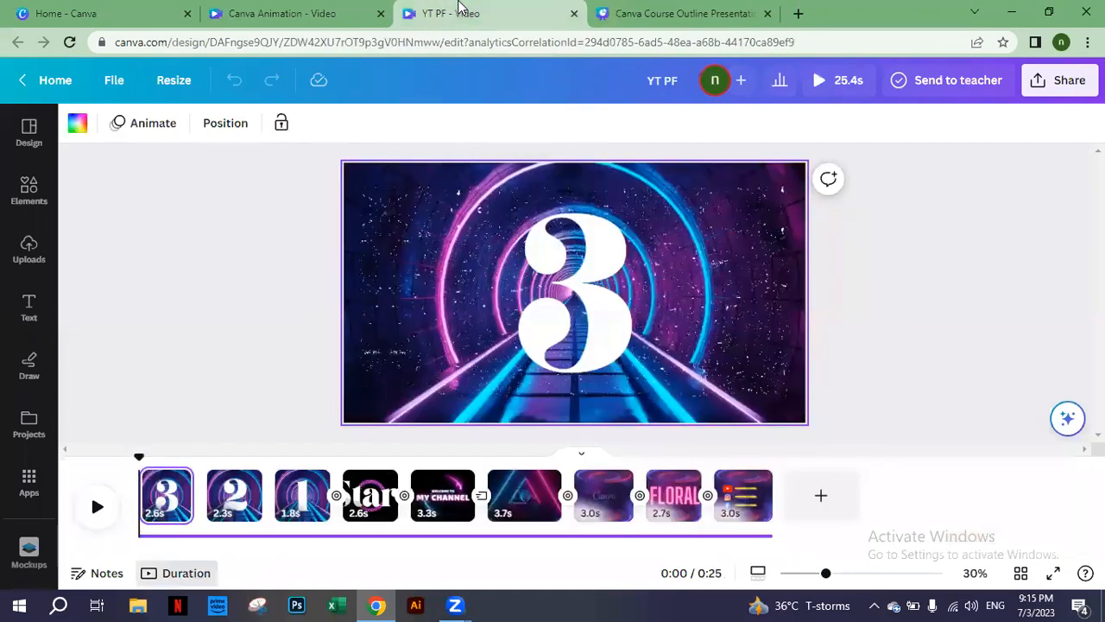
pyautogui.click(1054, 573)
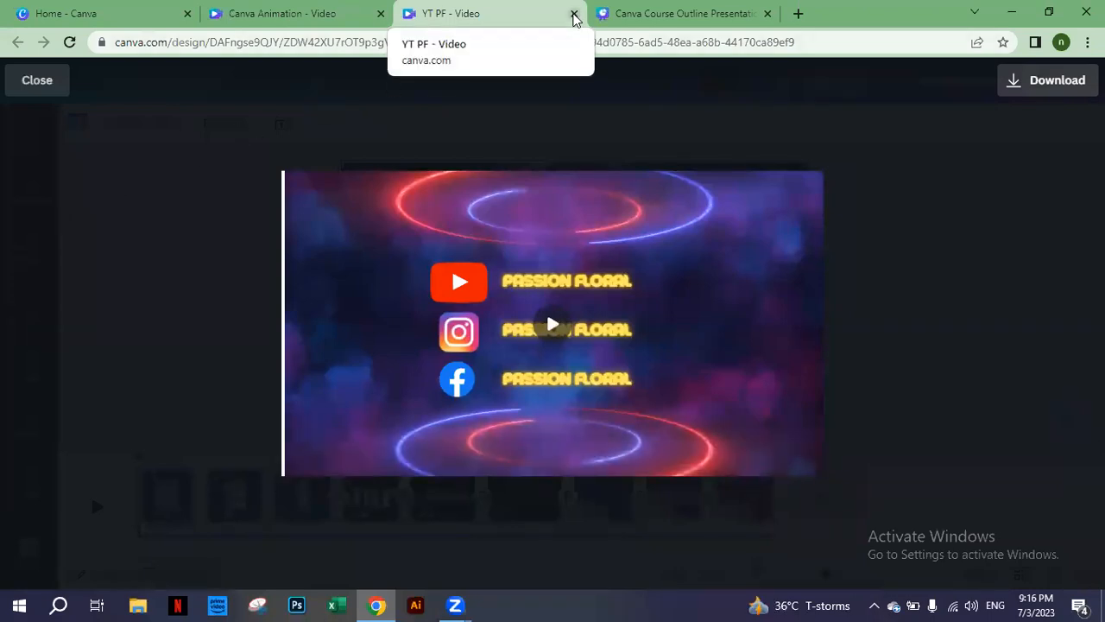
pyautogui.click(573, 14)
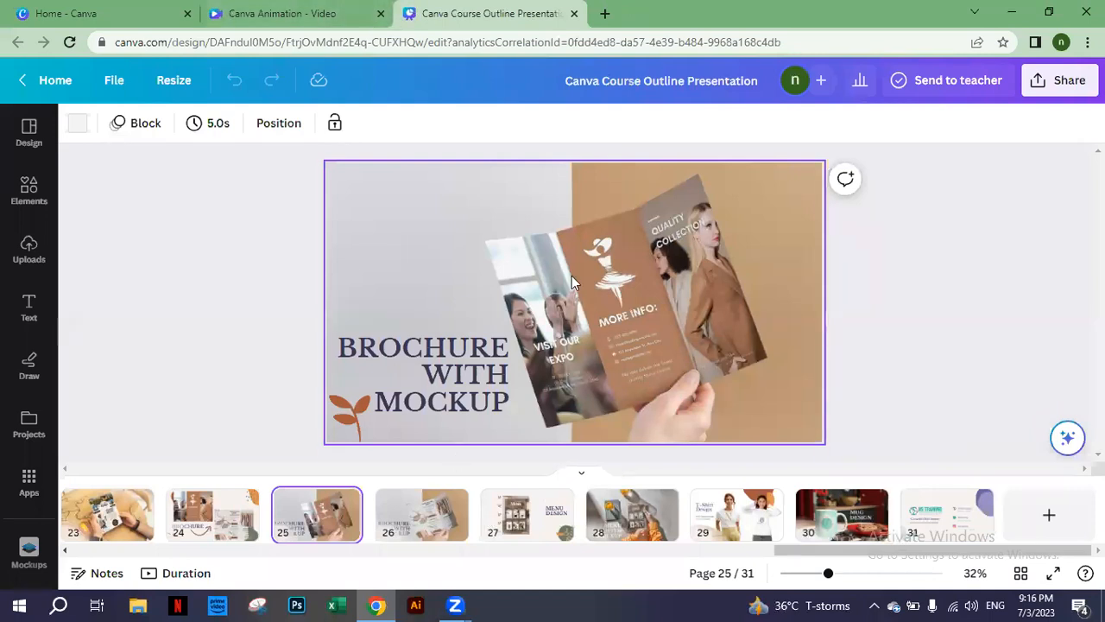
# Step: Play the Canva Animation video in full screen, then leave the preview and return to its editor
pyautogui.click(339, 7)
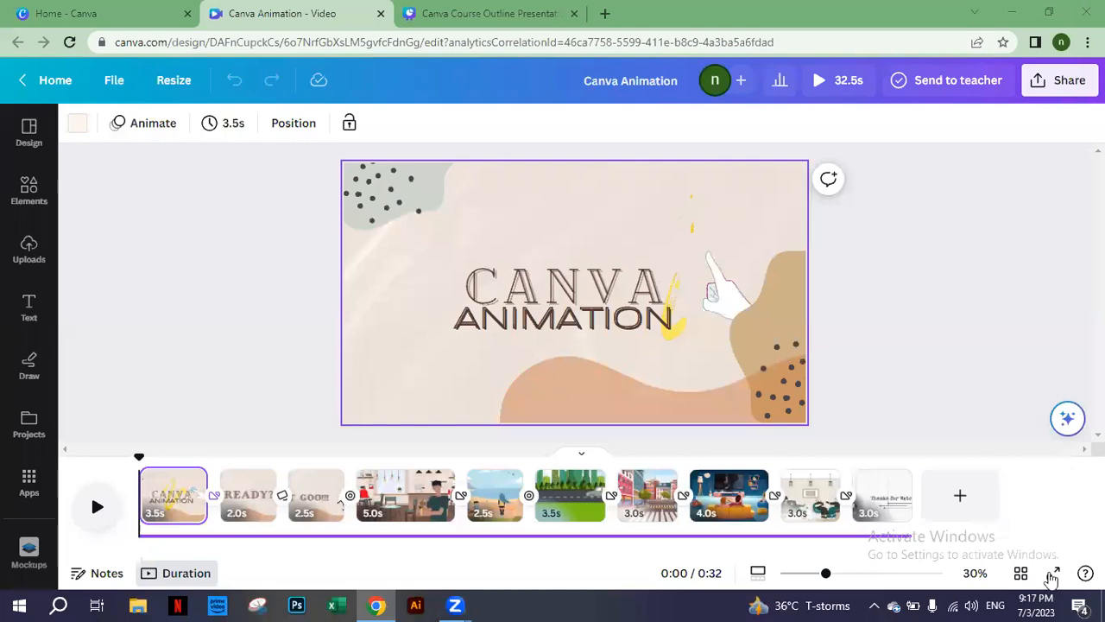
pyautogui.click(93, 503)
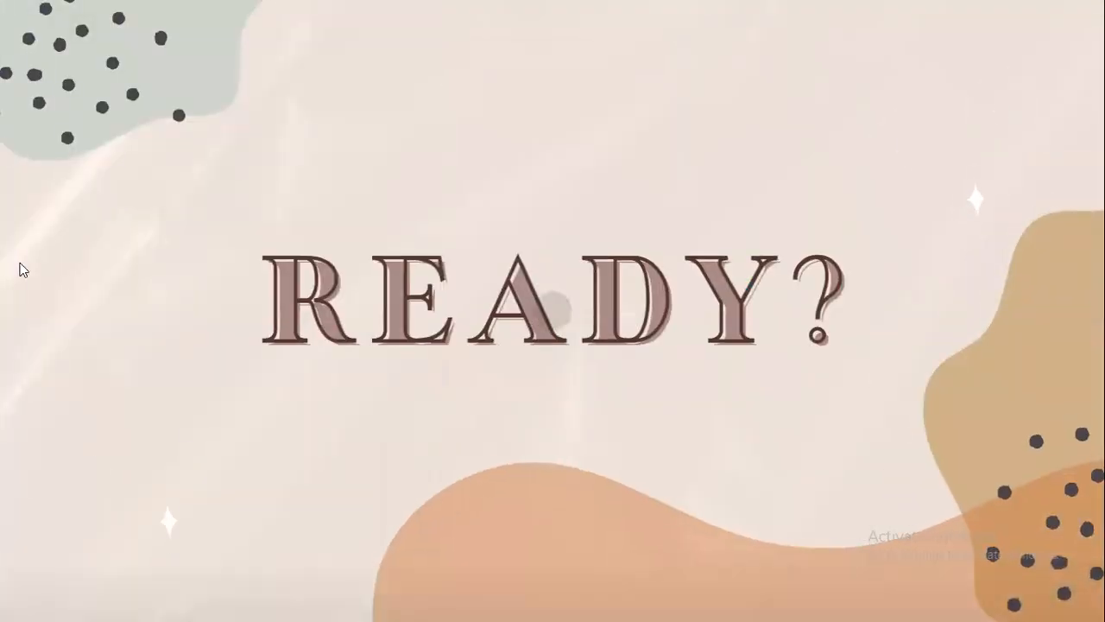
pyautogui.click(22, 269)
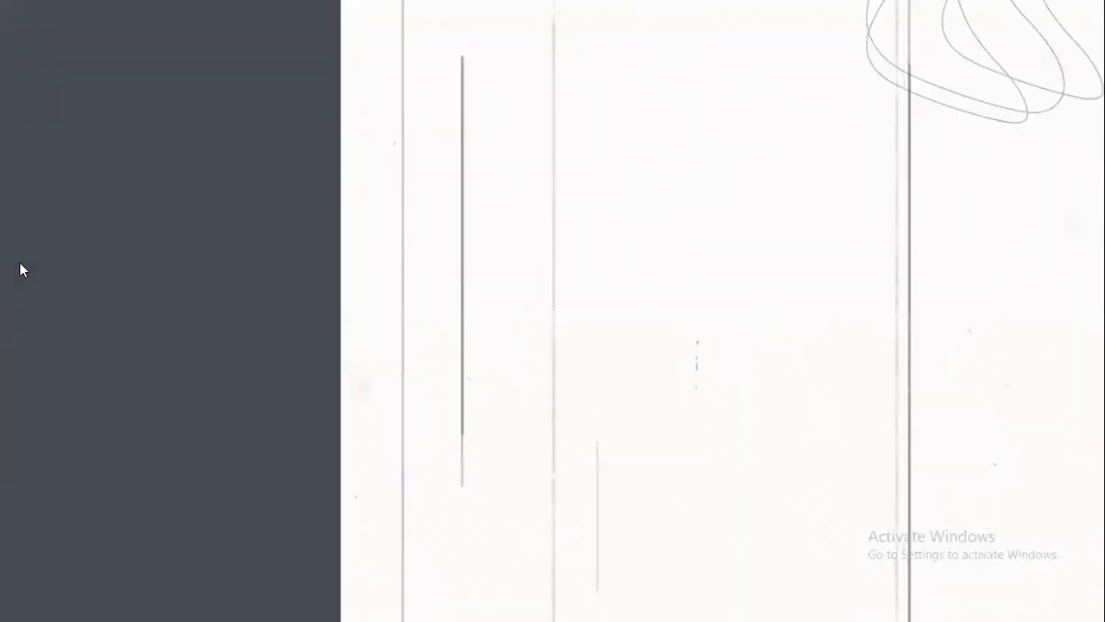
pyautogui.moveTo(54, 241)
pyautogui.press('Escape')
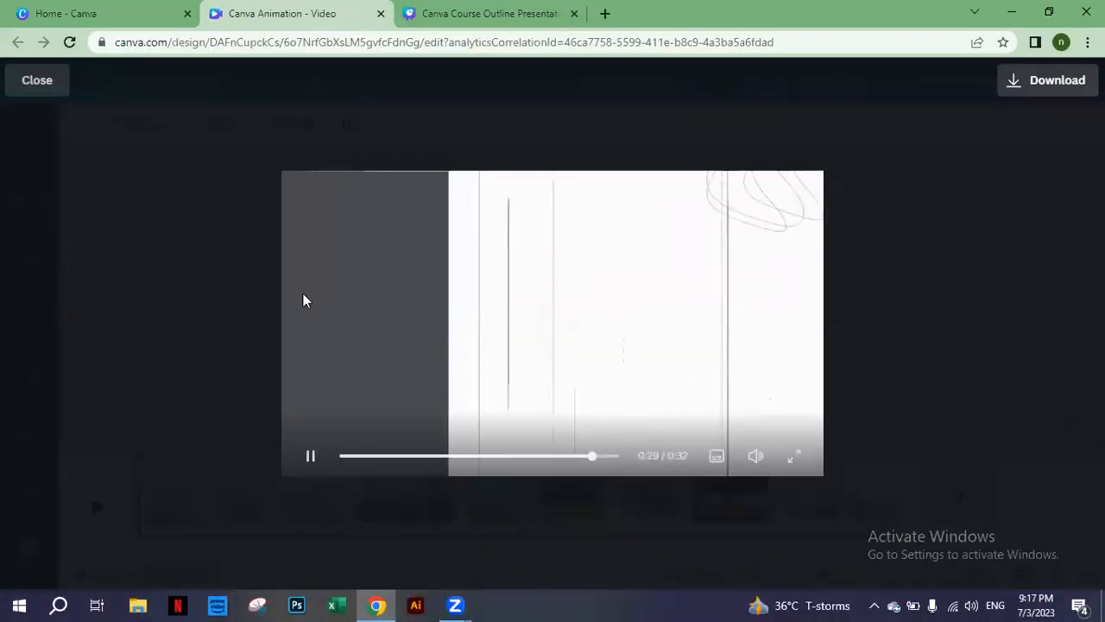
pyautogui.click(204, 267)
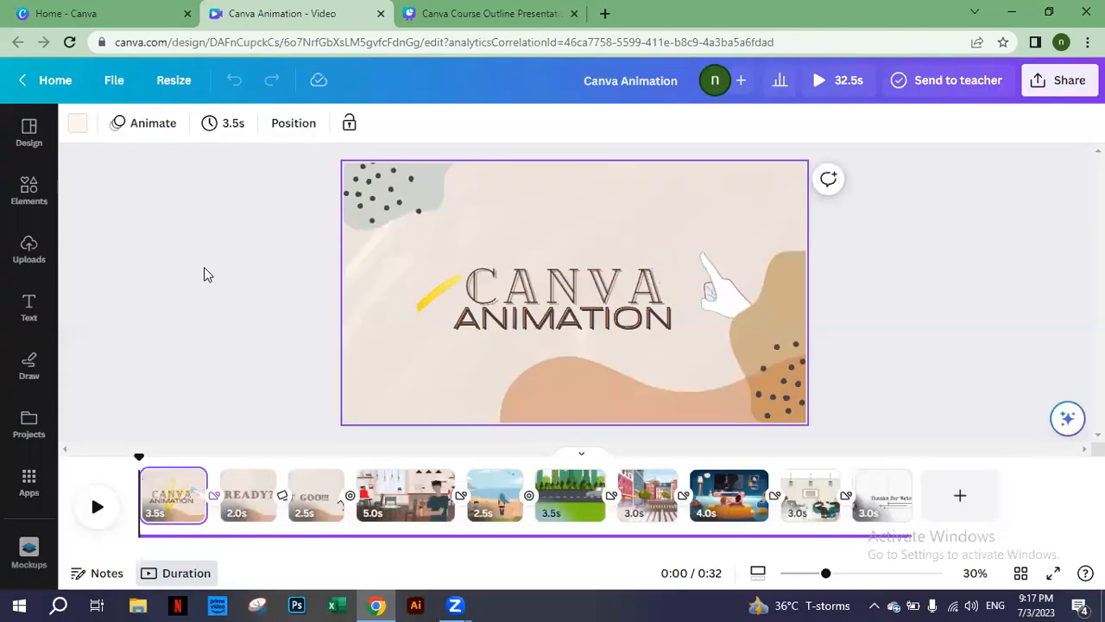
# Step: Delete the grey car from the city road scene on the 3.5-second page of the video
pyautogui.click(558, 509)
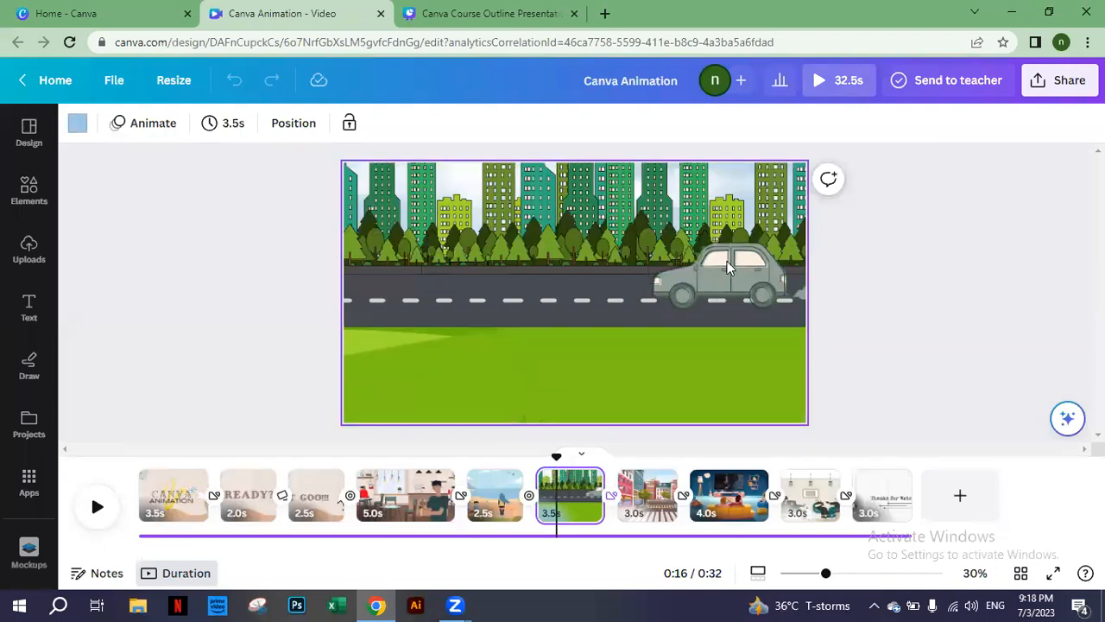
pyautogui.click(300, 227)
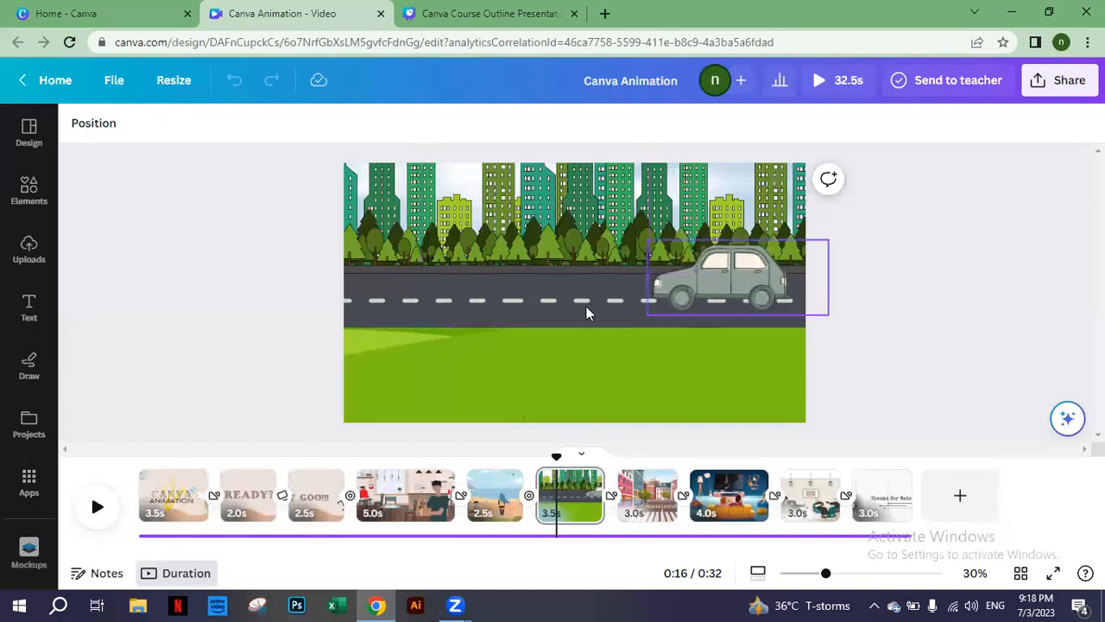
pyautogui.click(722, 286)
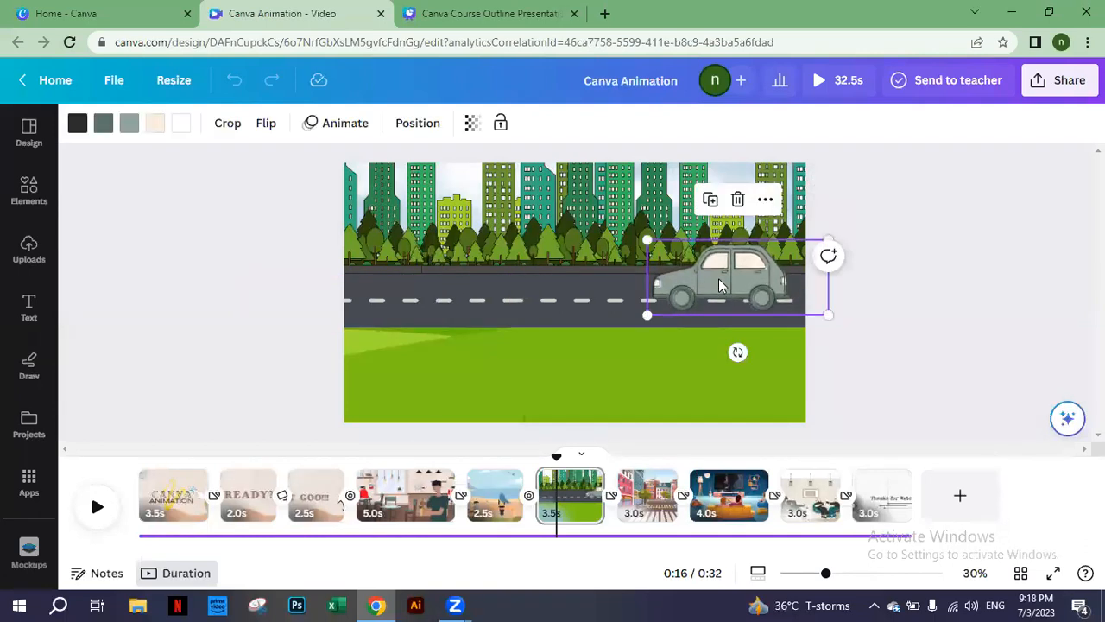
pyautogui.press('Delete')
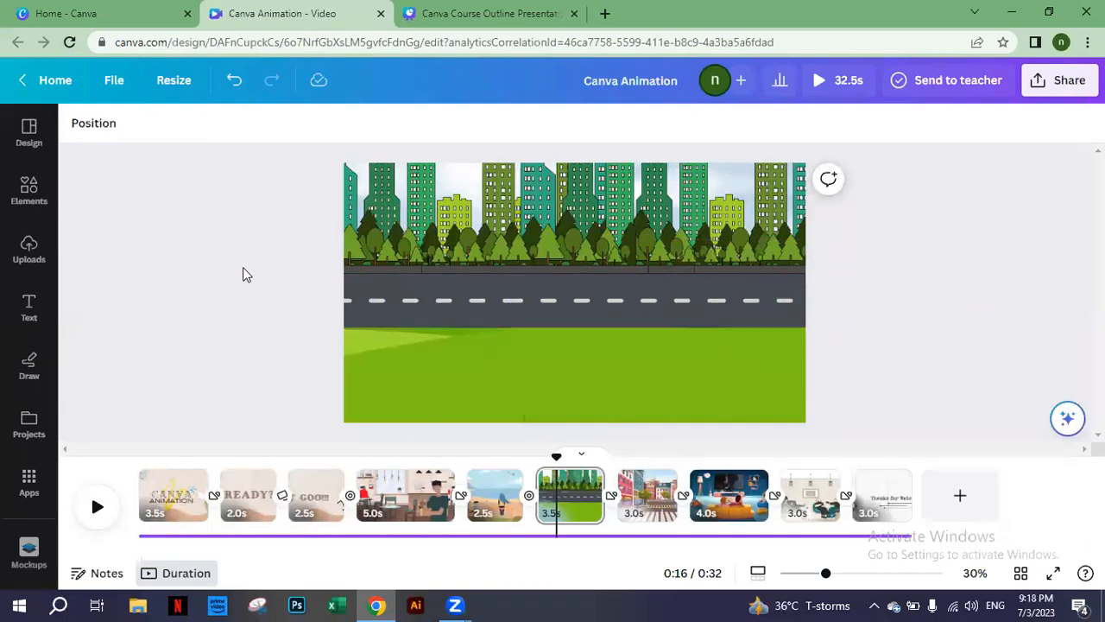
# Step: Try to create a custom motion-path animation for all the street scene's elements, then undo it and leave the animation settings
pyautogui.hotkey('ctrl', 'a')
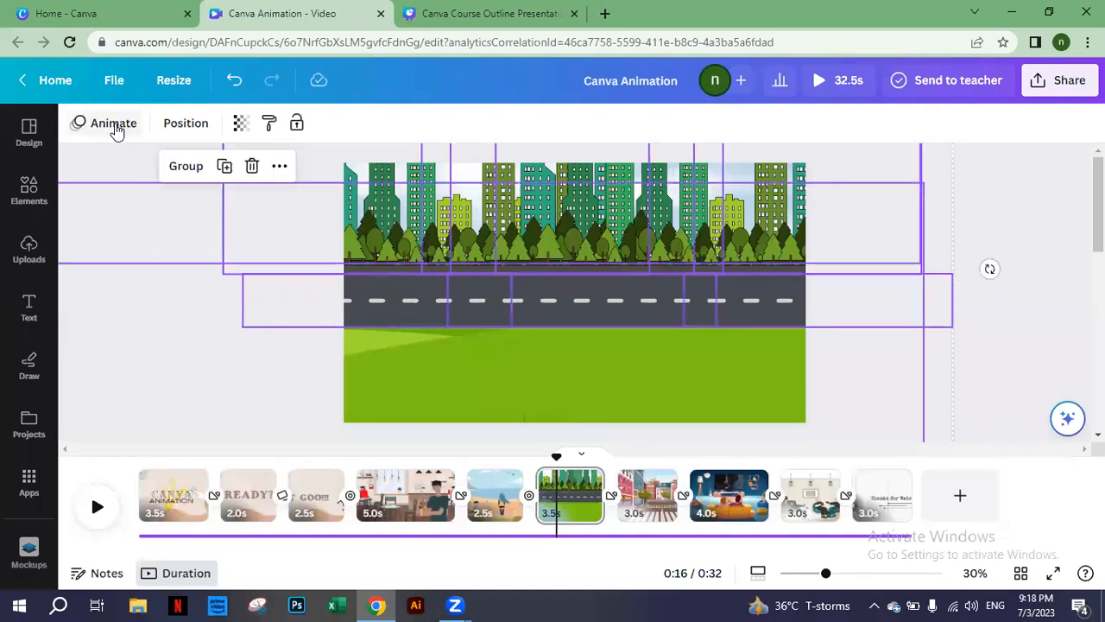
pyautogui.click(113, 123)
pyautogui.click(113, 190)
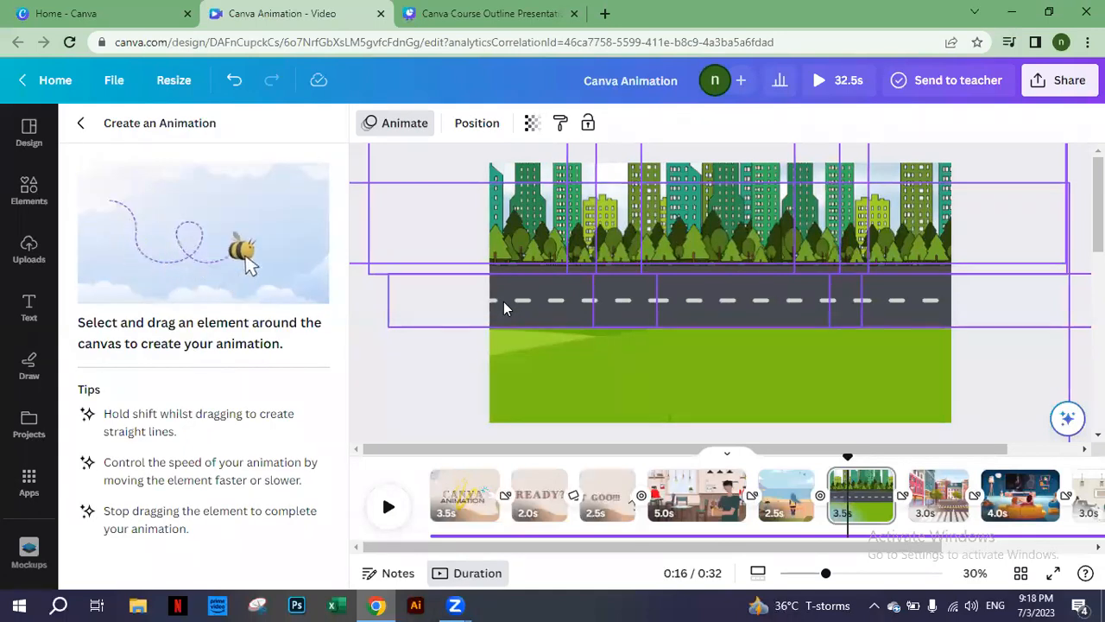
pyautogui.moveTo(503, 301); pyautogui.dragTo(626, 299)
pyautogui.hotkey('ctrl', 'z')
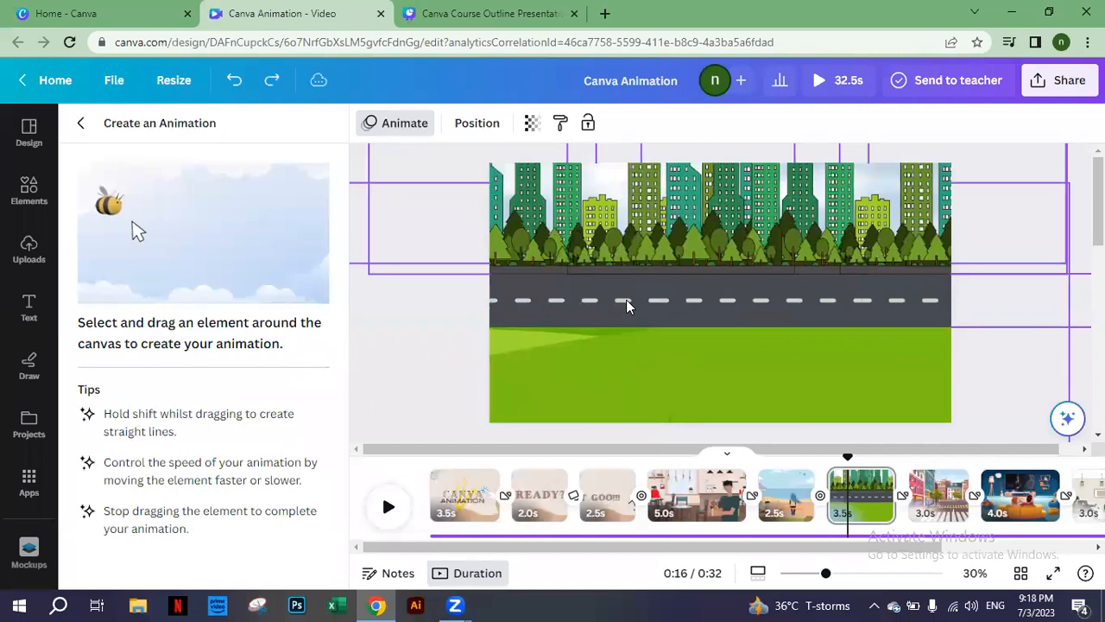
pyautogui.click(827, 318)
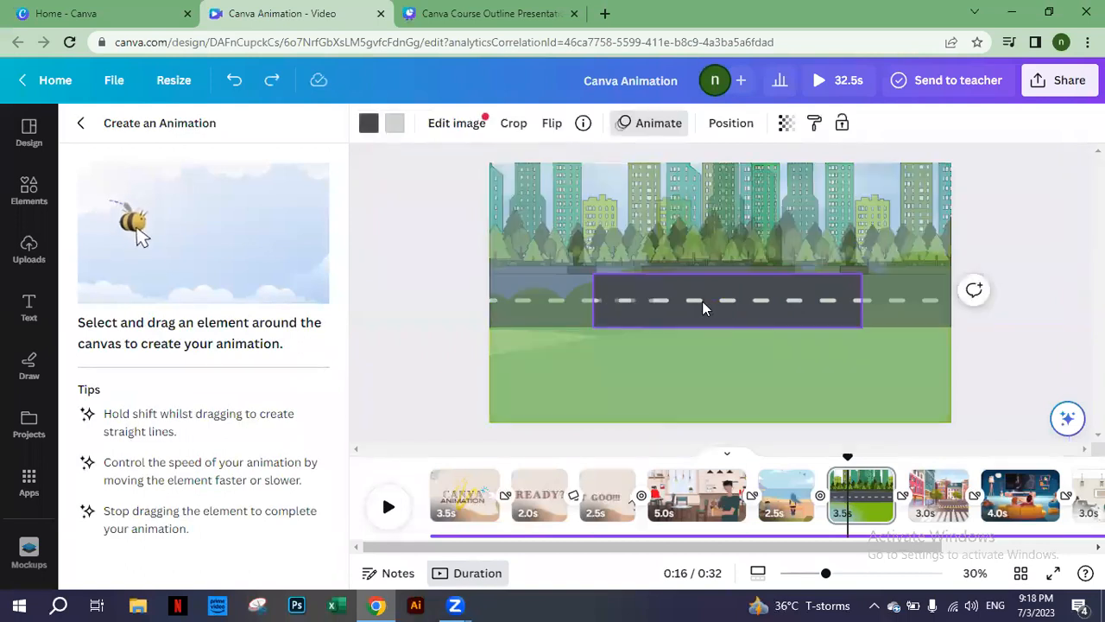
pyautogui.click(416, 235)
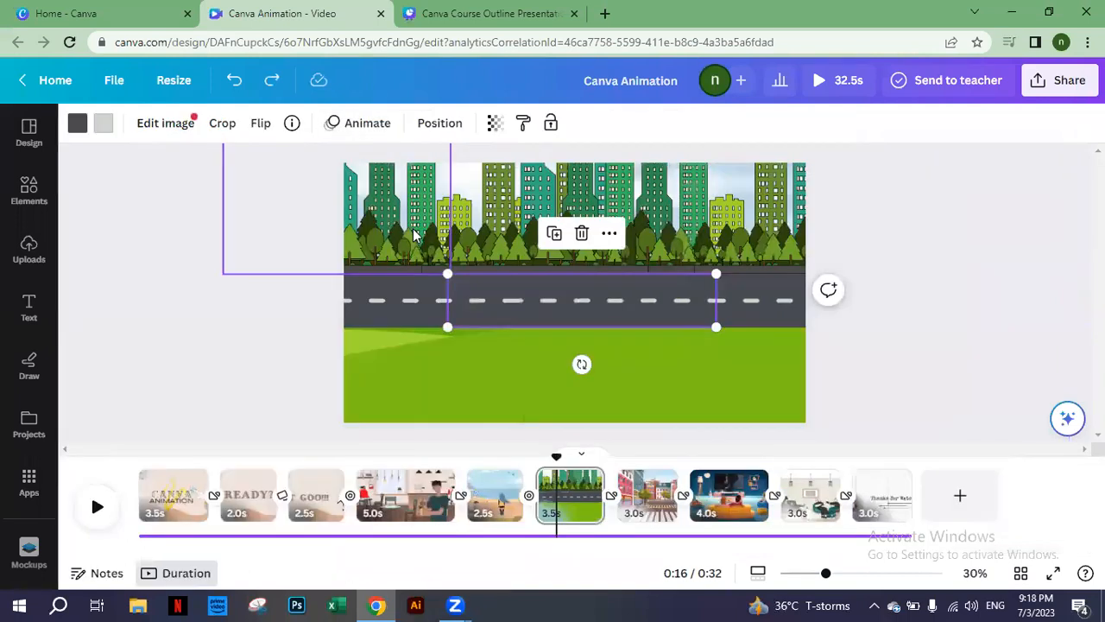
# Step: Group all elements of the street scene and shift the group slightly to the left and up
pyautogui.hotkey('ctrl', 'a')
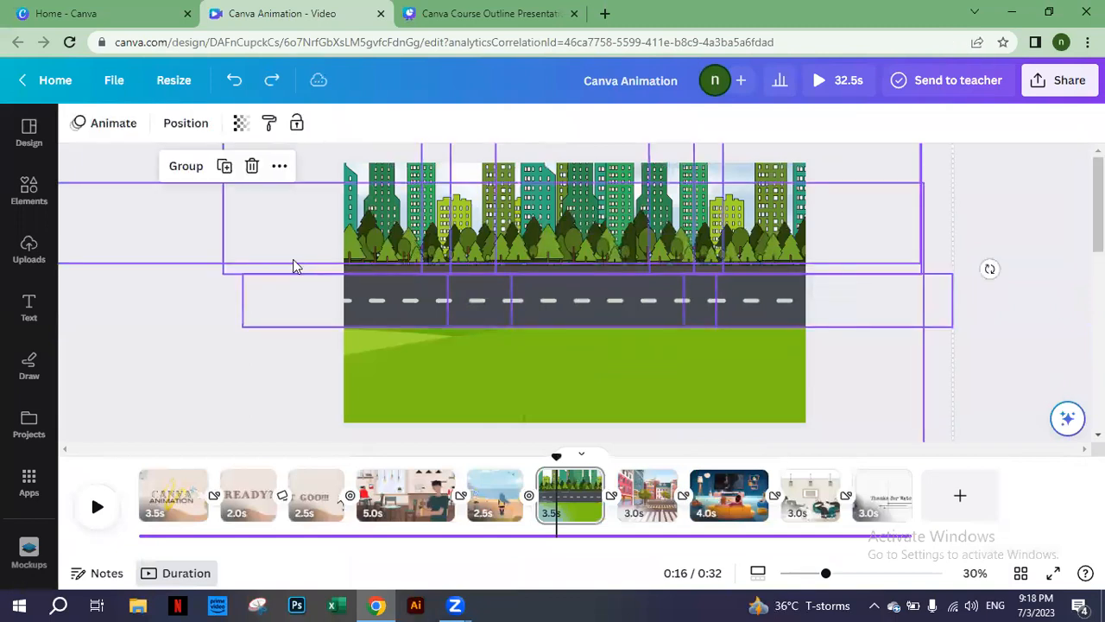
pyautogui.click(187, 168)
pyautogui.moveTo(493, 299); pyautogui.dragTo(431, 287)
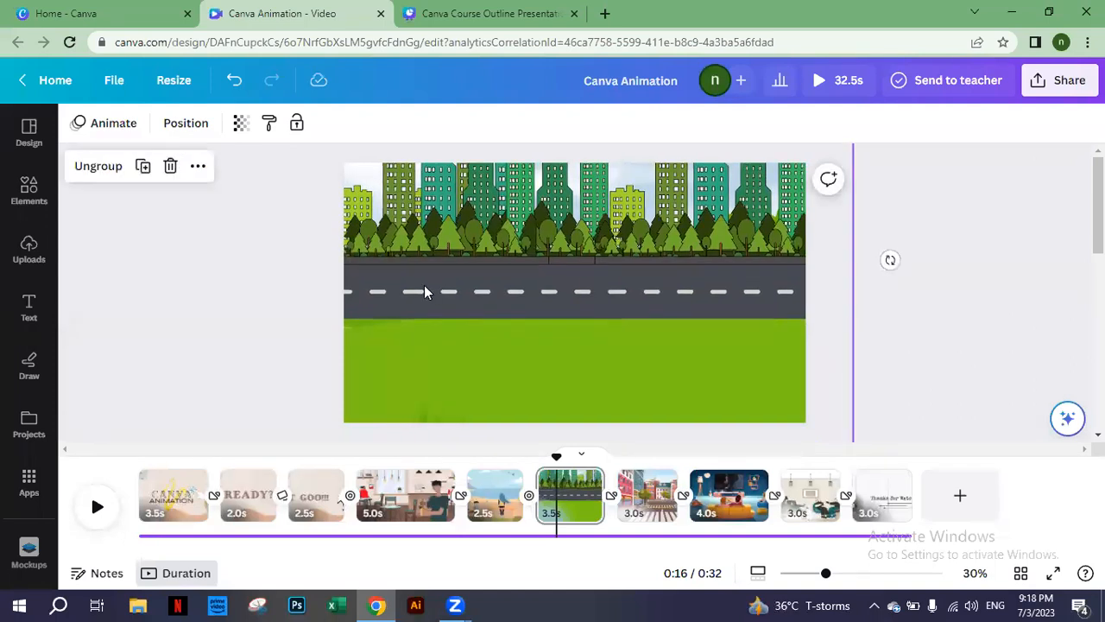
# Step: Create a custom motion path for the grouped street scene by shifting it slightly right, with Smooth movement and speed slightly above the middle
pyautogui.click(111, 125)
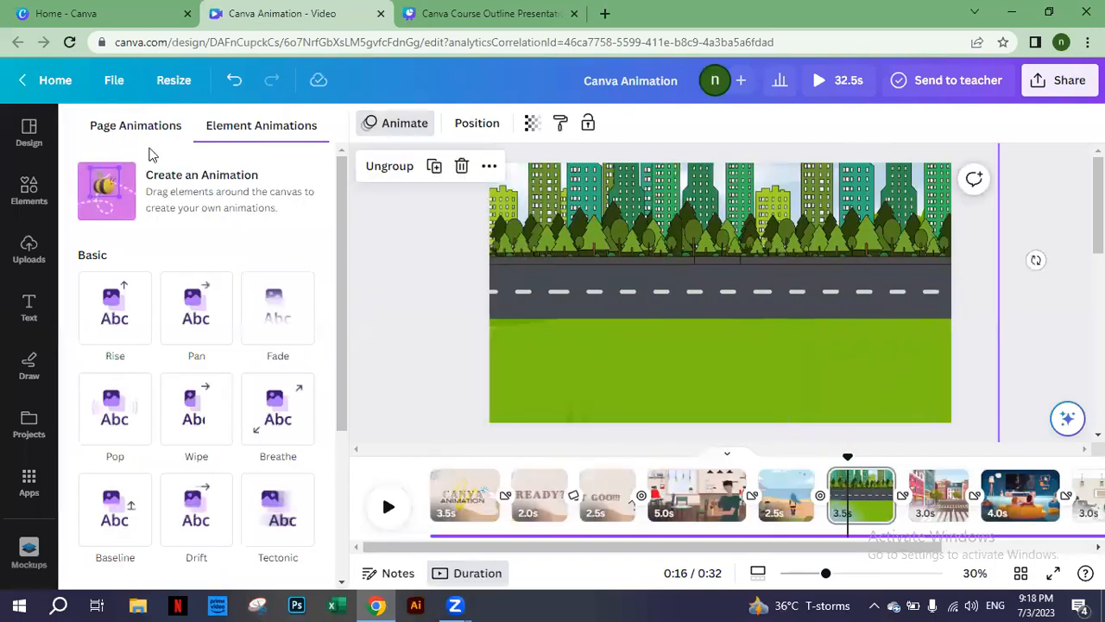
pyautogui.click(121, 203)
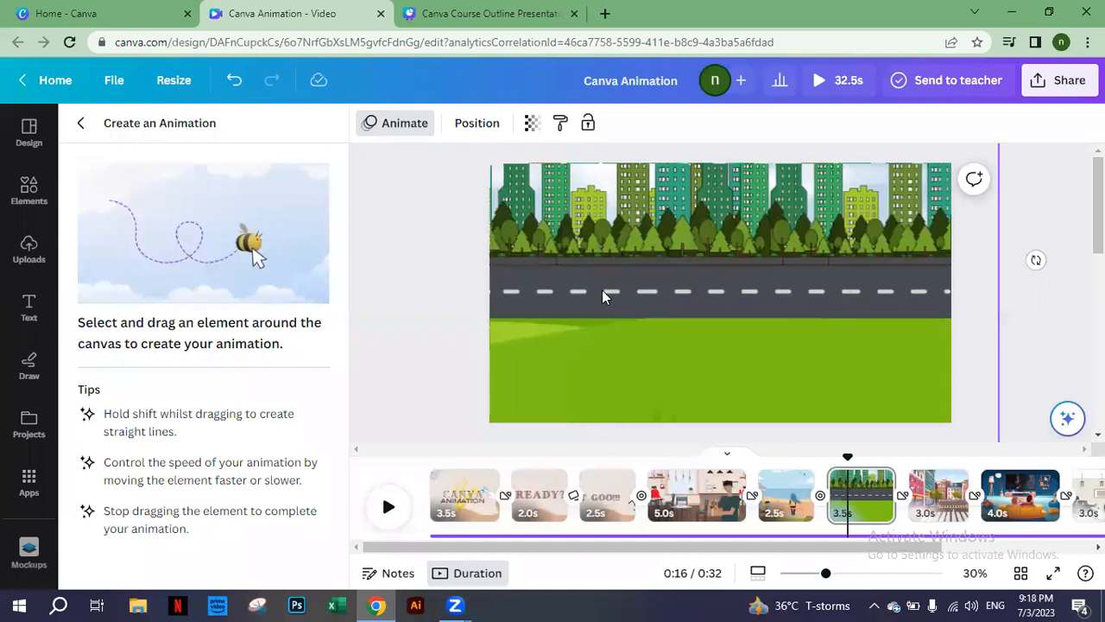
pyautogui.moveTo(654, 290); pyautogui.dragTo(683, 288)
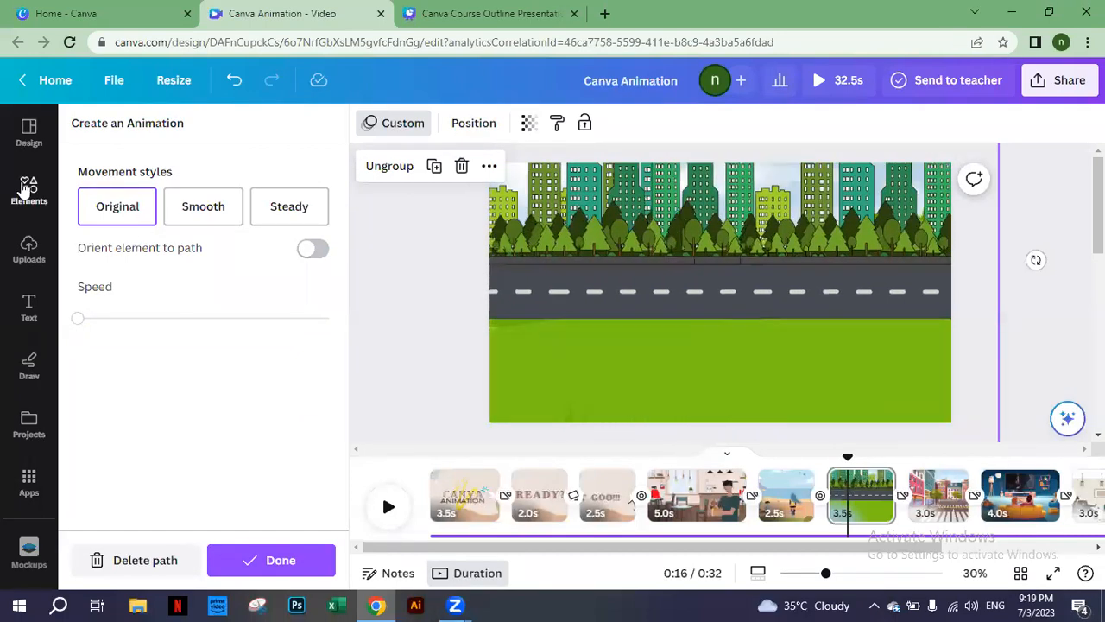
pyautogui.click(193, 218)
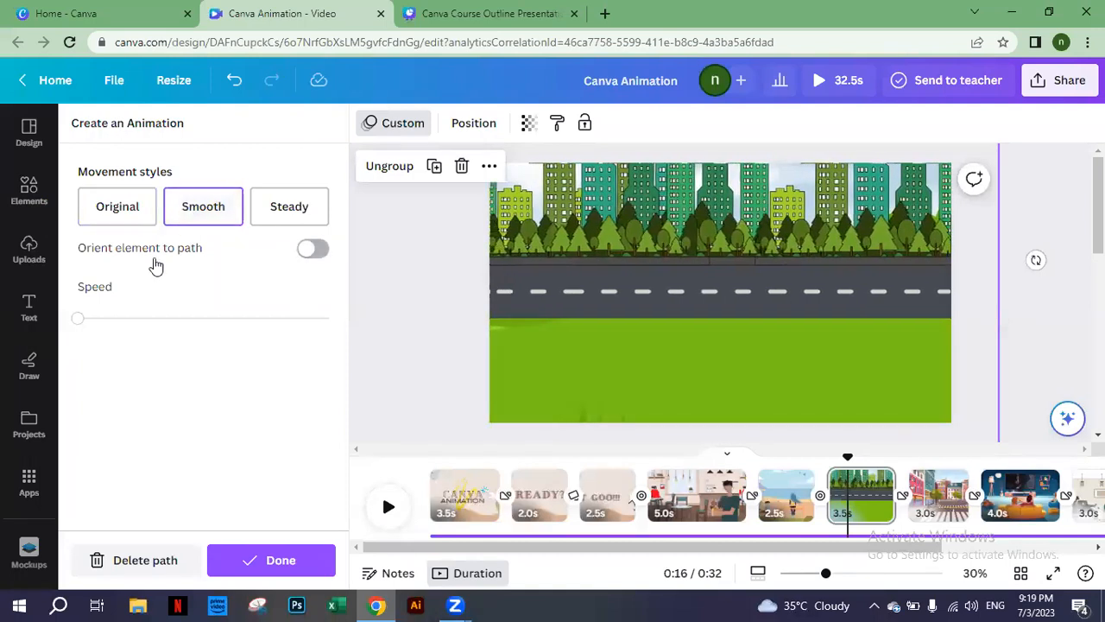
pyautogui.click(164, 320)
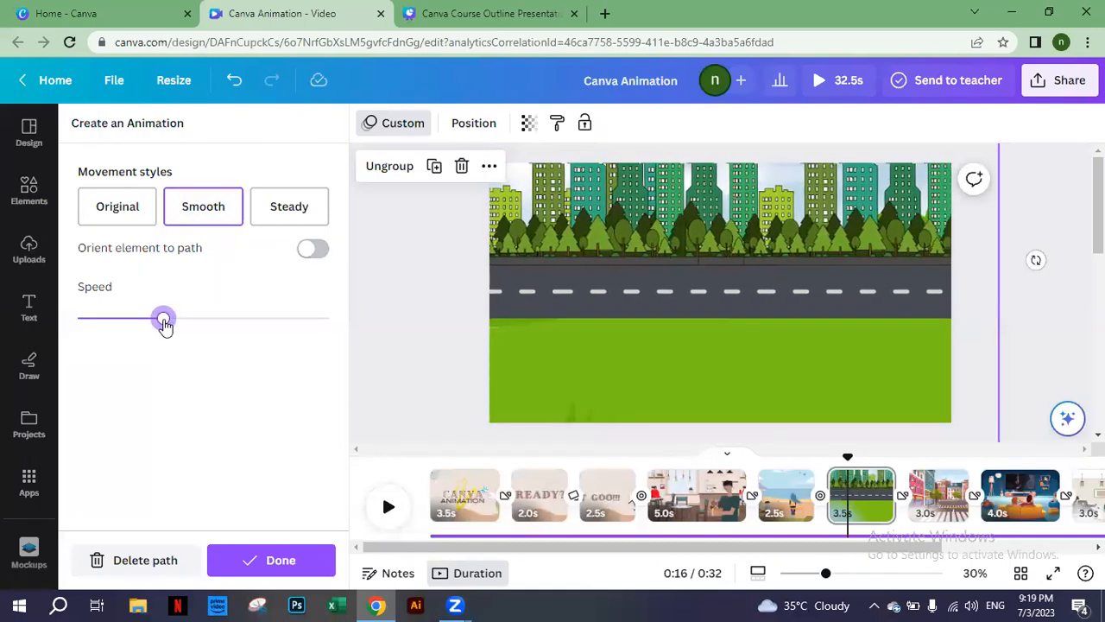
pyautogui.moveTo(164, 319); pyautogui.dragTo(278, 338)
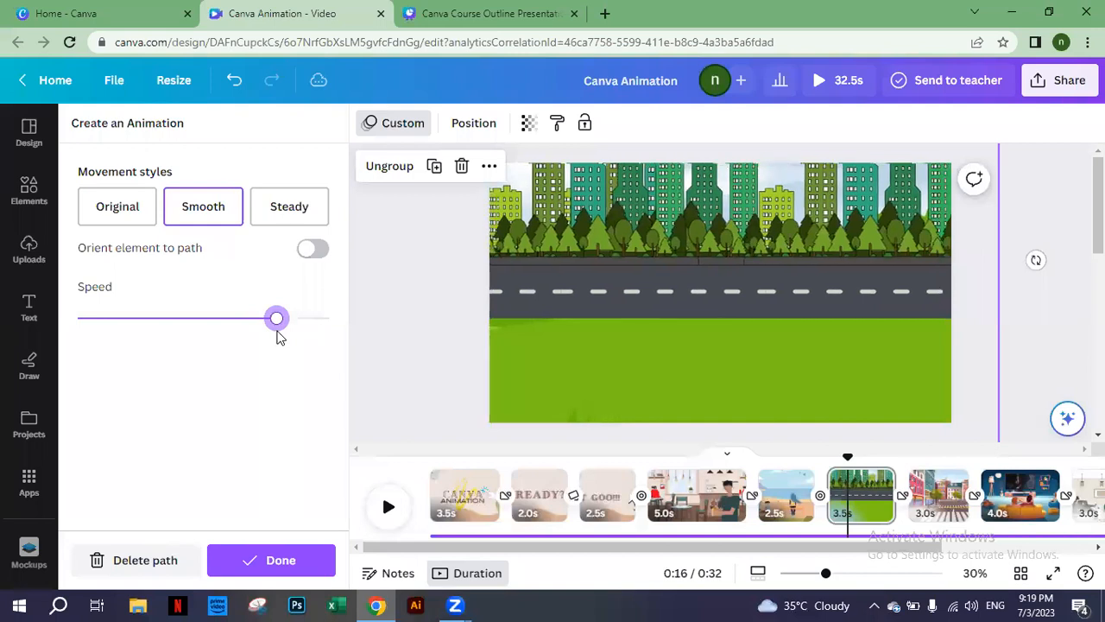
pyautogui.click(219, 319)
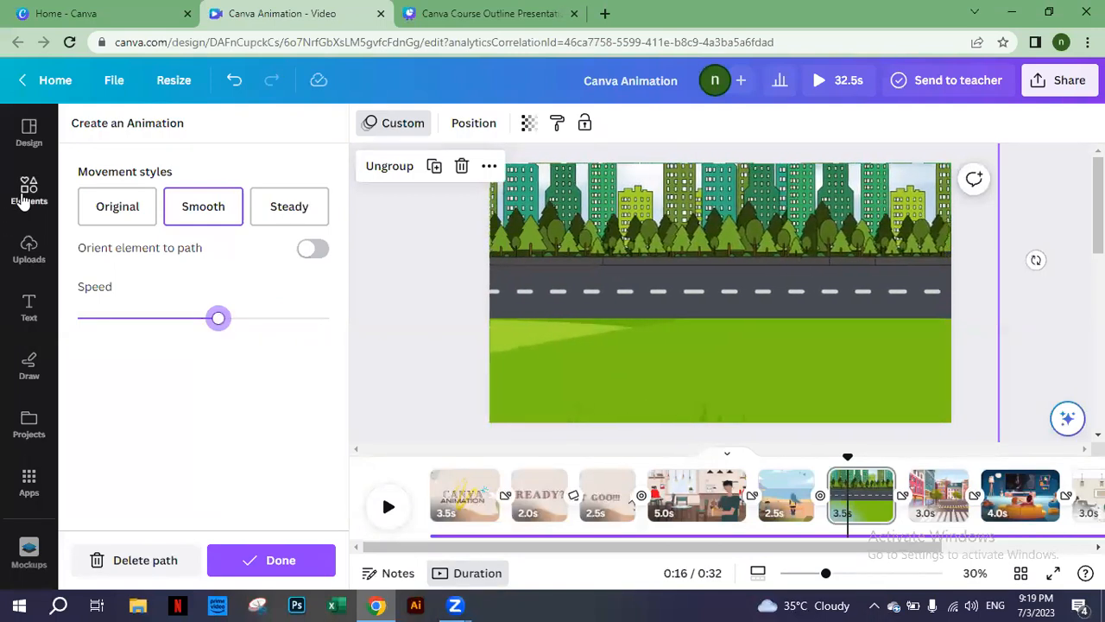
# Step: Search the elements library for "cartoon car"
pyautogui.click(25, 195)
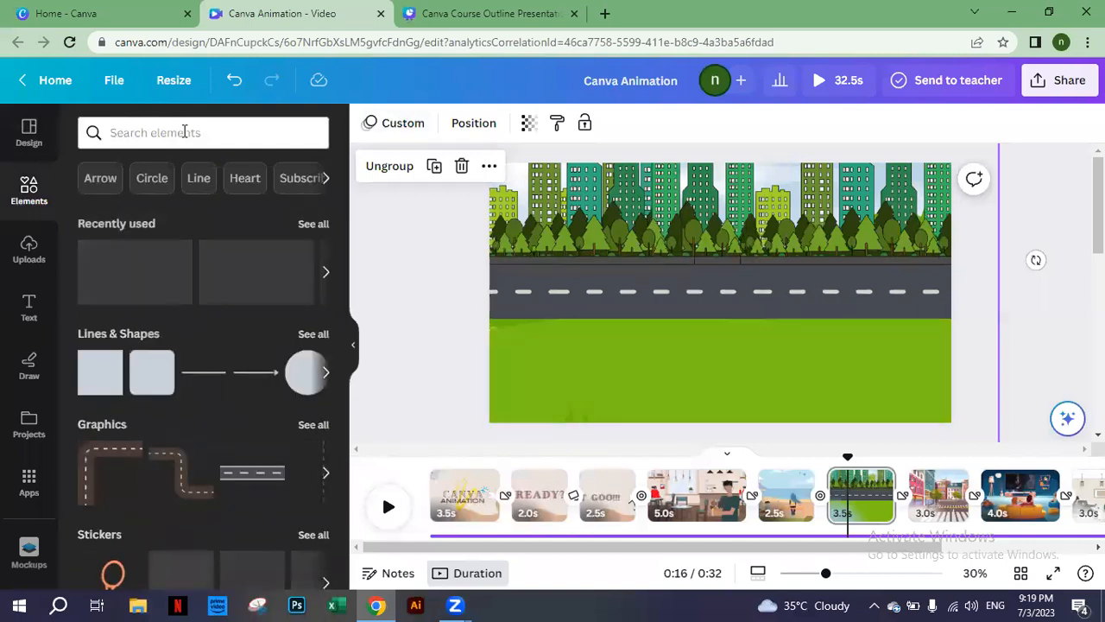
pyautogui.click(184, 131)
pyautogui.write('ca')
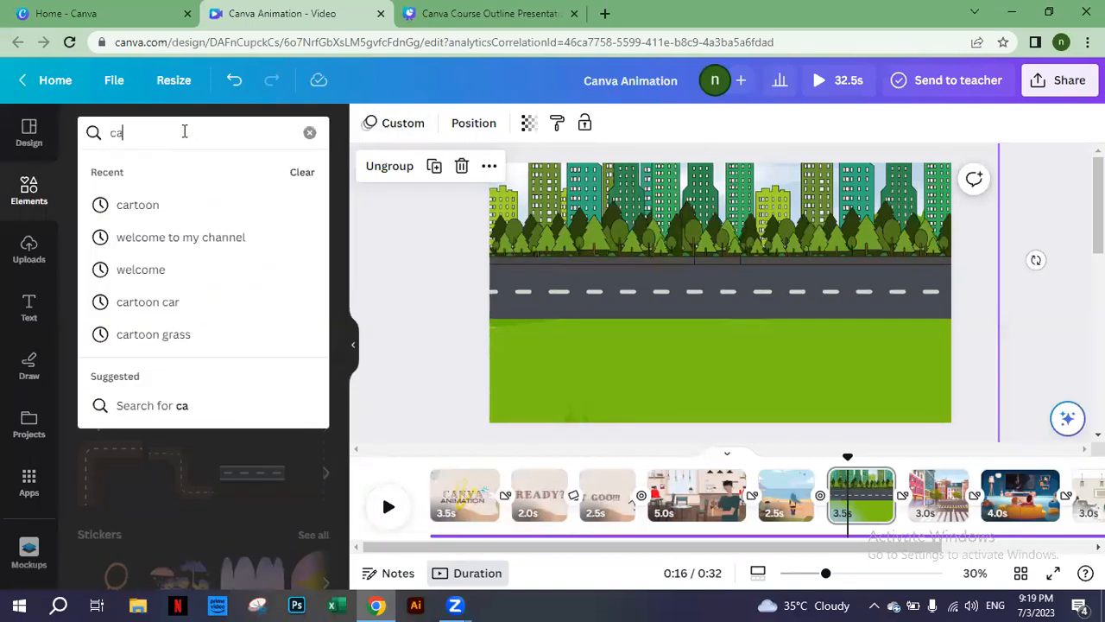
pyautogui.write('rtoon car')
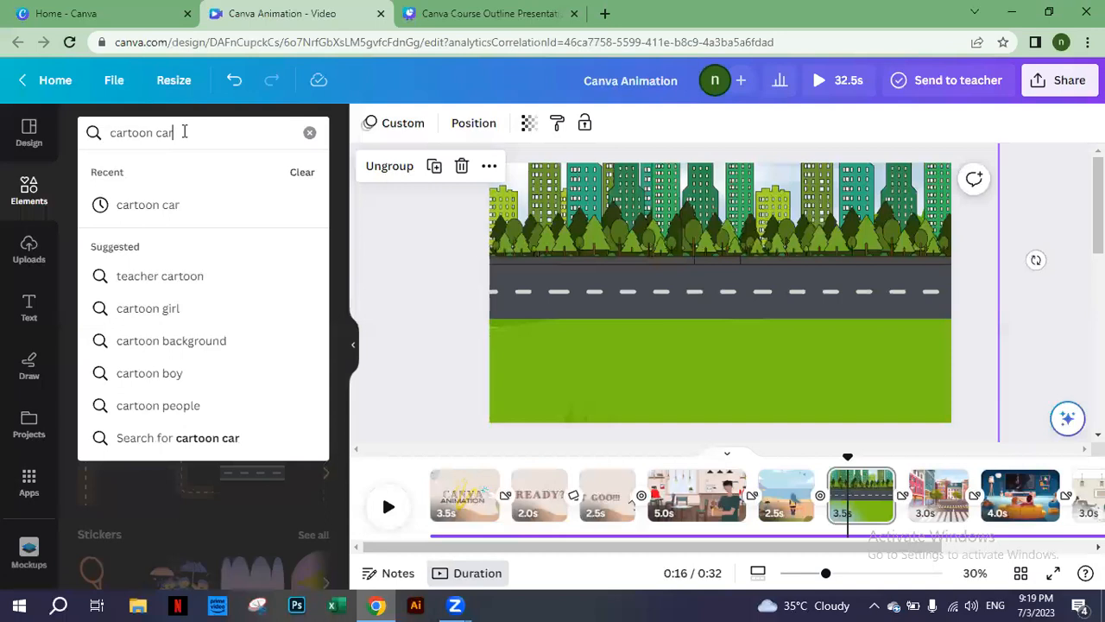
pyautogui.click(198, 207)
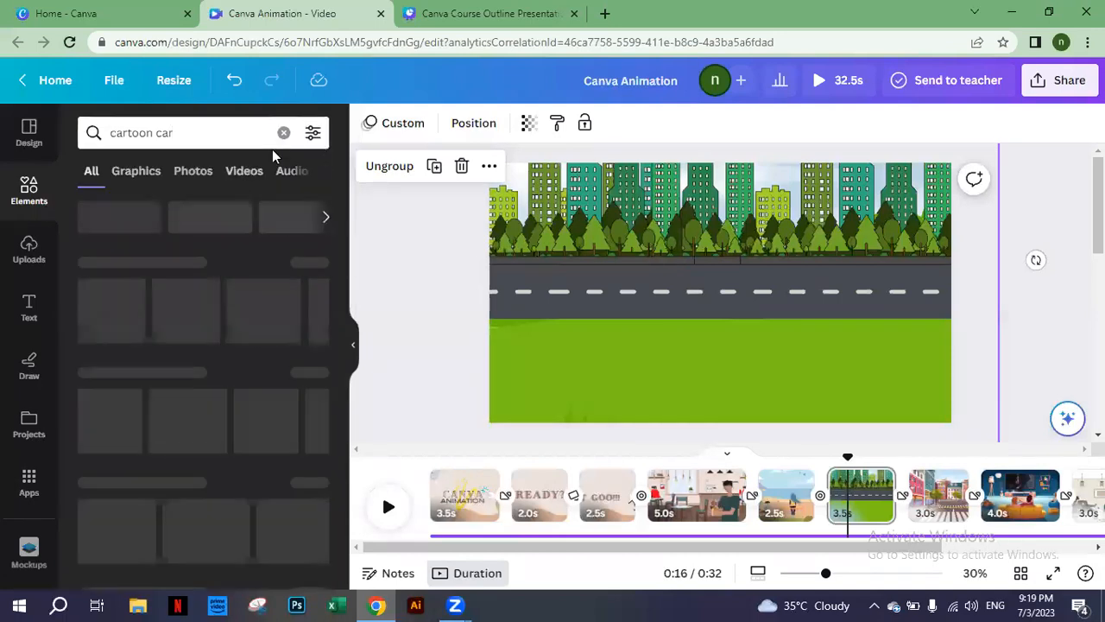
# Step: Limit the results to animated elements and add the grey car, scaled down and placed at the right end of the road
pyautogui.click(311, 134)
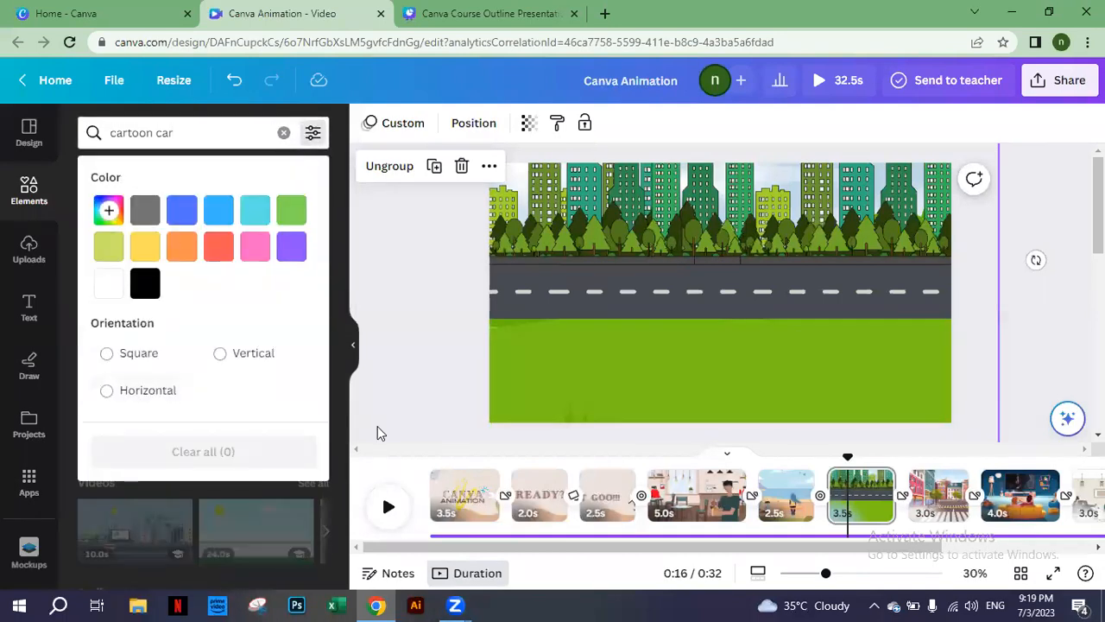
pyautogui.scroll(-2, 216, 307)
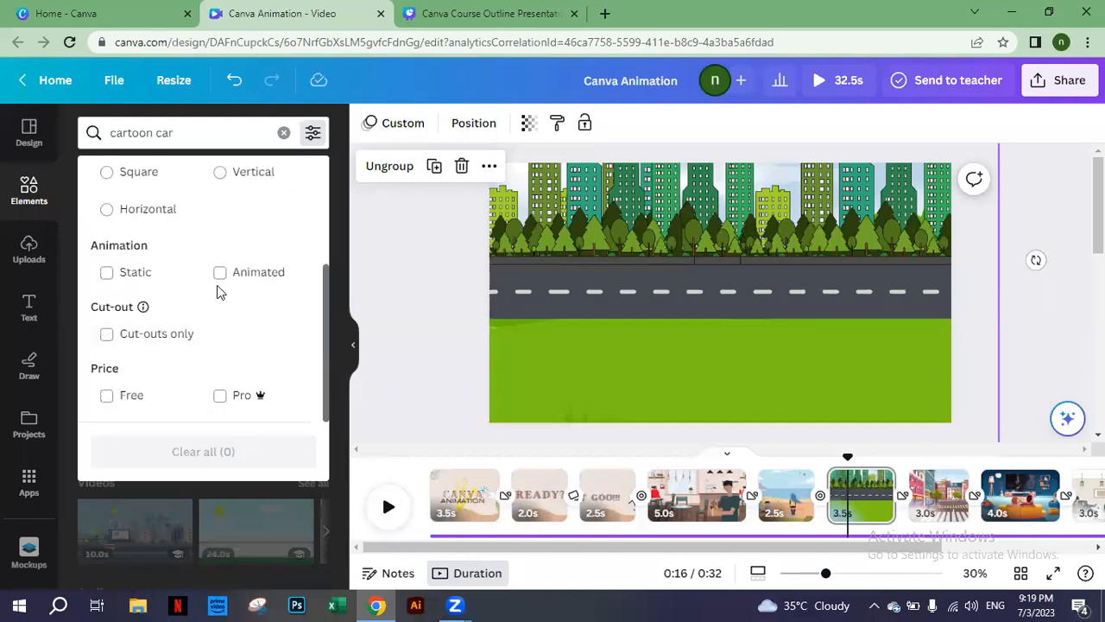
pyautogui.click(217, 285)
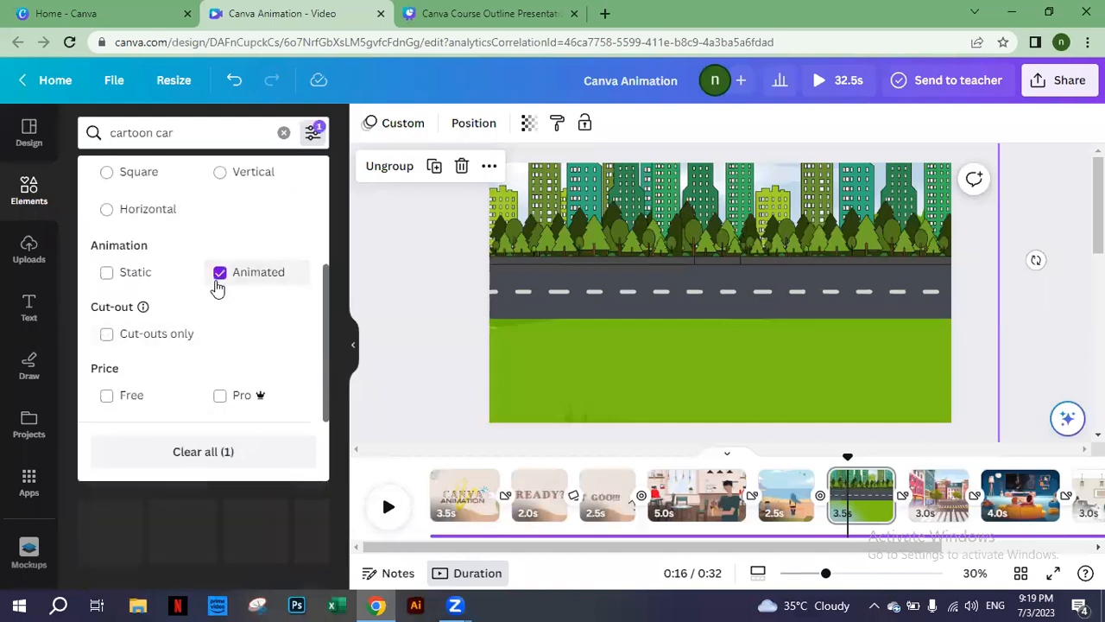
pyautogui.click(410, 257)
pyautogui.click(177, 321)
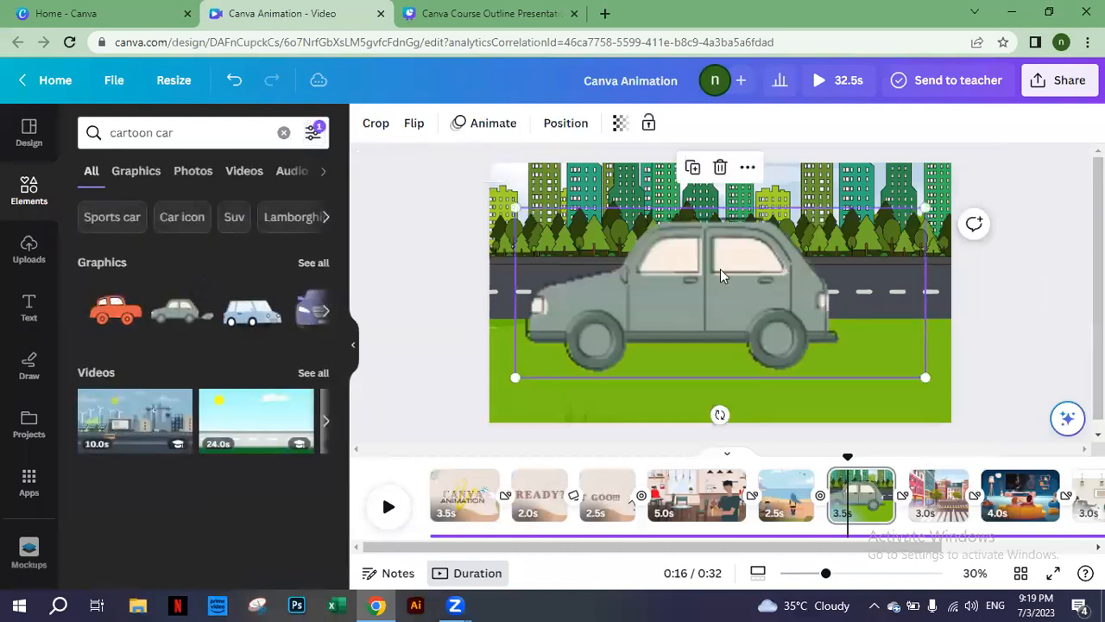
pyautogui.moveTo(925, 377); pyautogui.dragTo(898, 275)
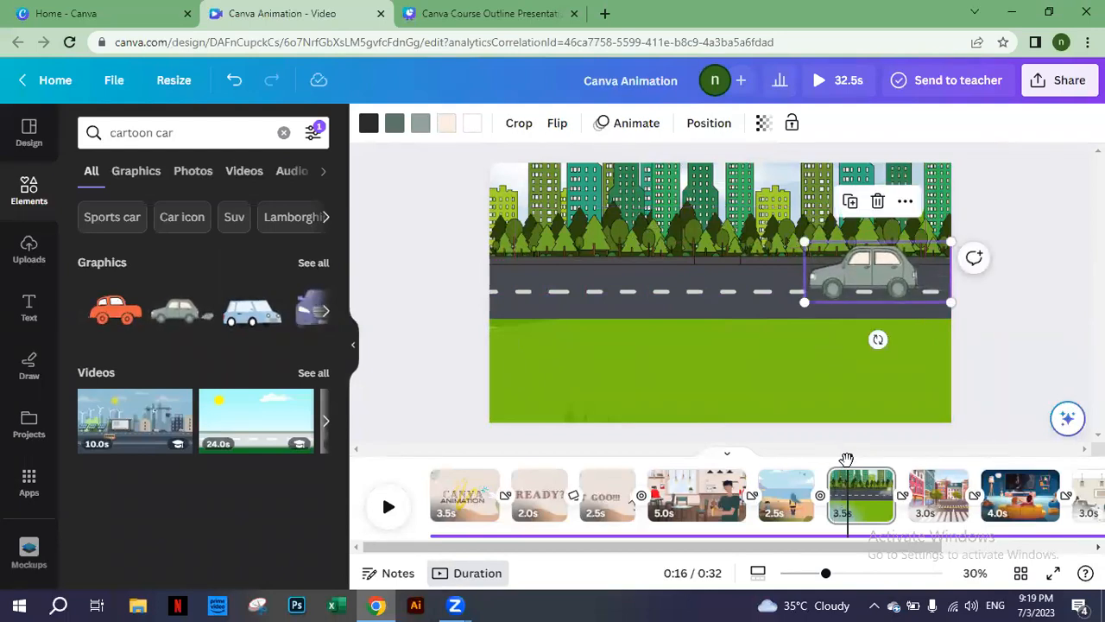
# Step: Play the video from the start of the city road scene into the following crosswalk scene, then stop playback
pyautogui.moveTo(842, 458); pyautogui.dragTo(816, 460)
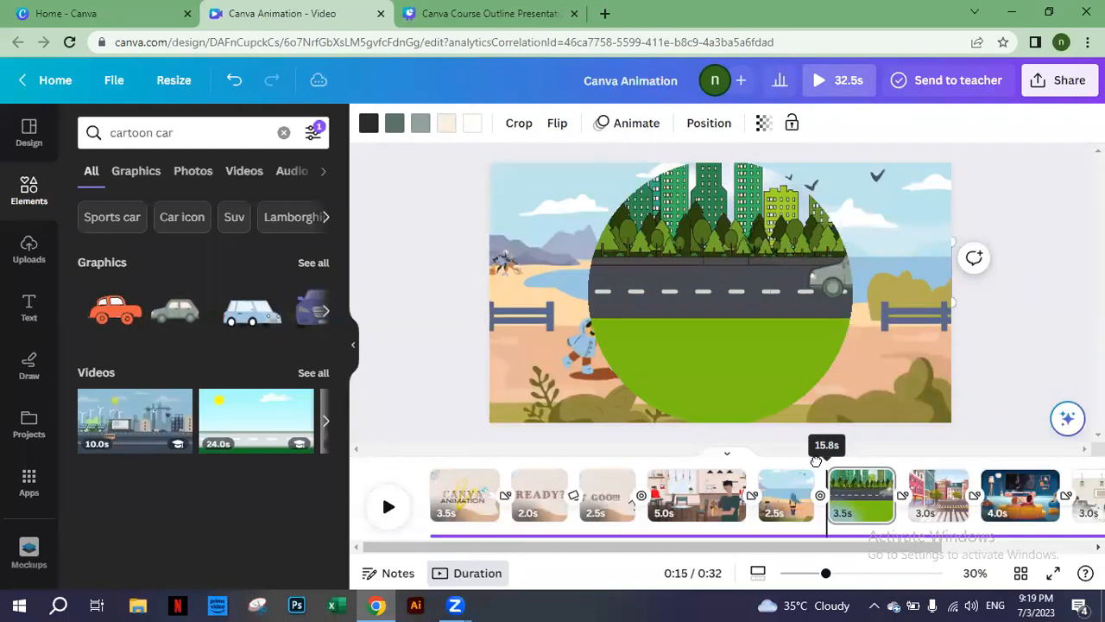
pyautogui.click(391, 510)
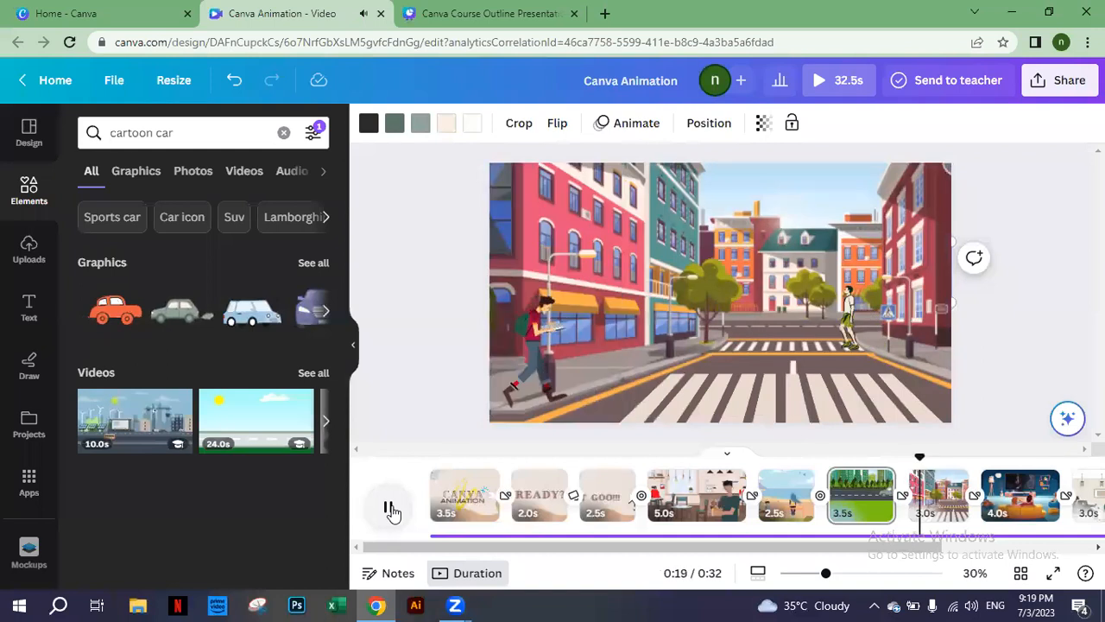
pyautogui.click(390, 509)
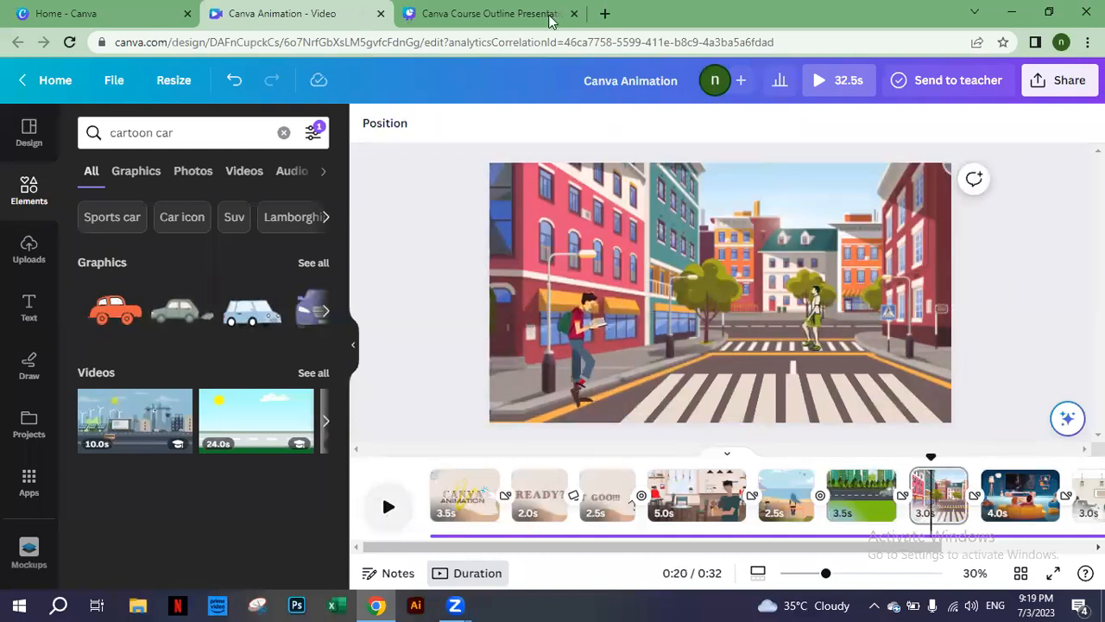
# Step: Go back to the Canva home page, create a blank 1920 × 1080 px video design and close the home page's tab
pyautogui.click(512, 8)
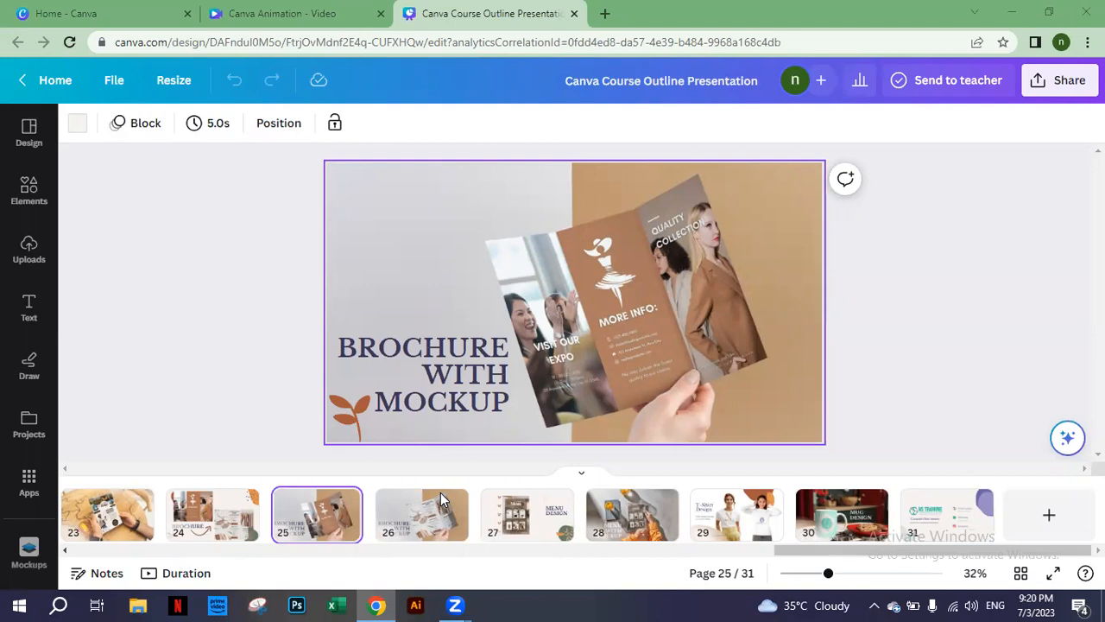
pyautogui.click(254, 11)
pyautogui.click(132, 10)
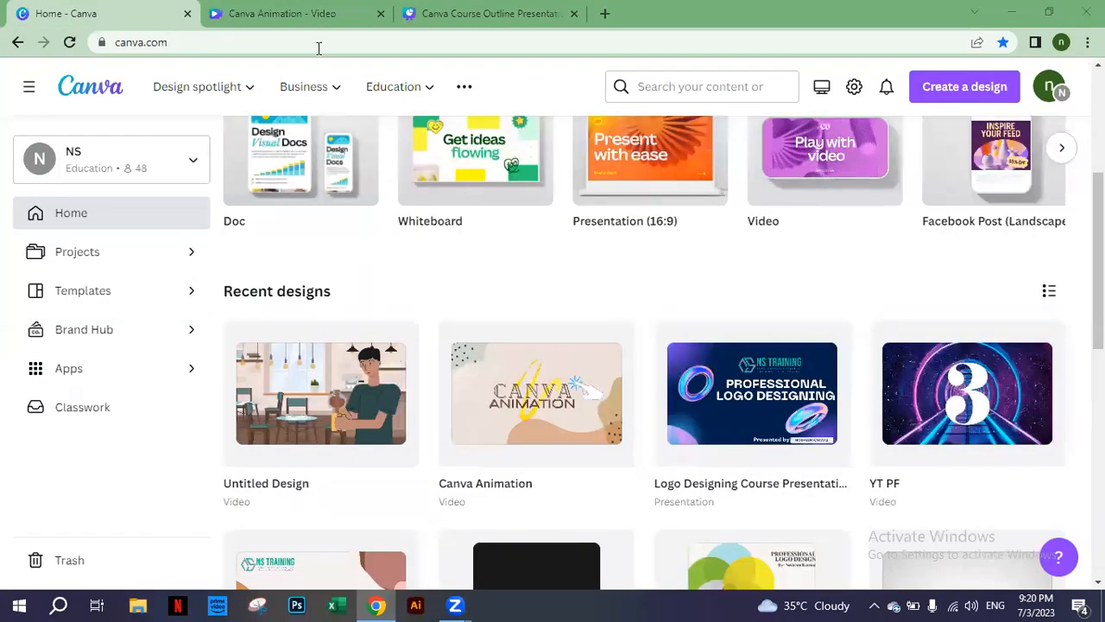
pyautogui.moveTo(1098, 294); pyautogui.dragTo(1098, 194)
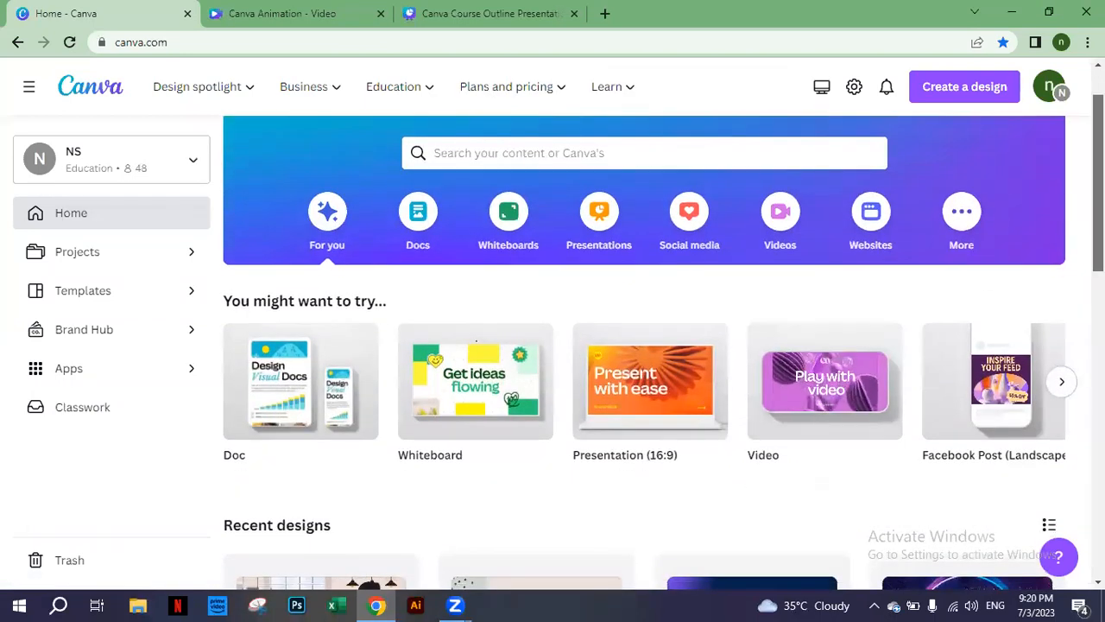
pyautogui.scroll(-1, 880, 296)
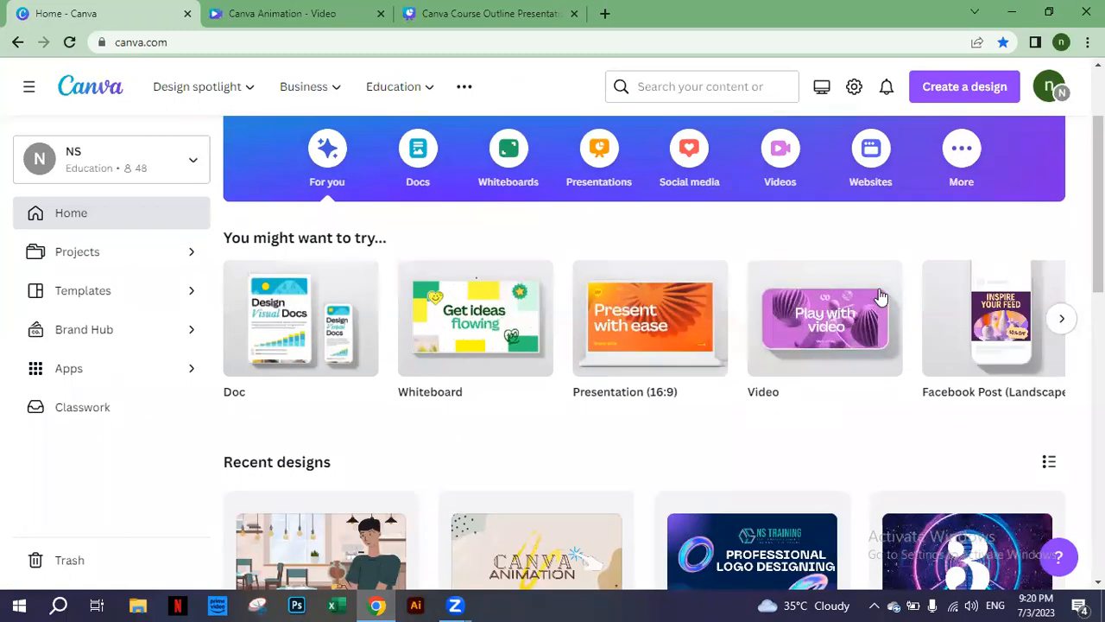
pyautogui.moveTo(826, 338)
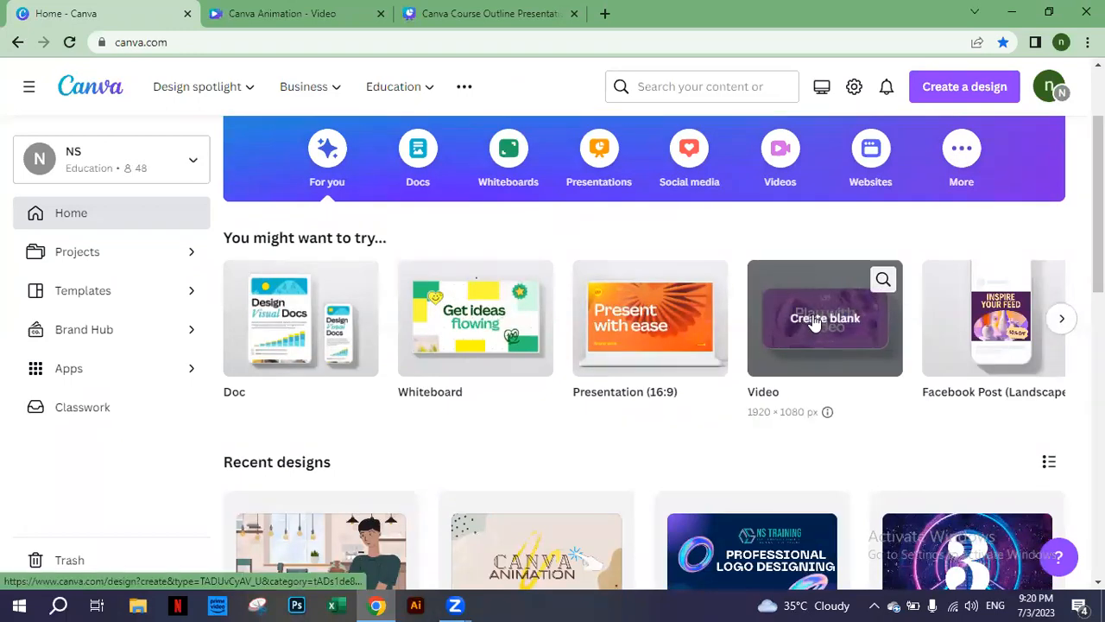
pyautogui.click(816, 319)
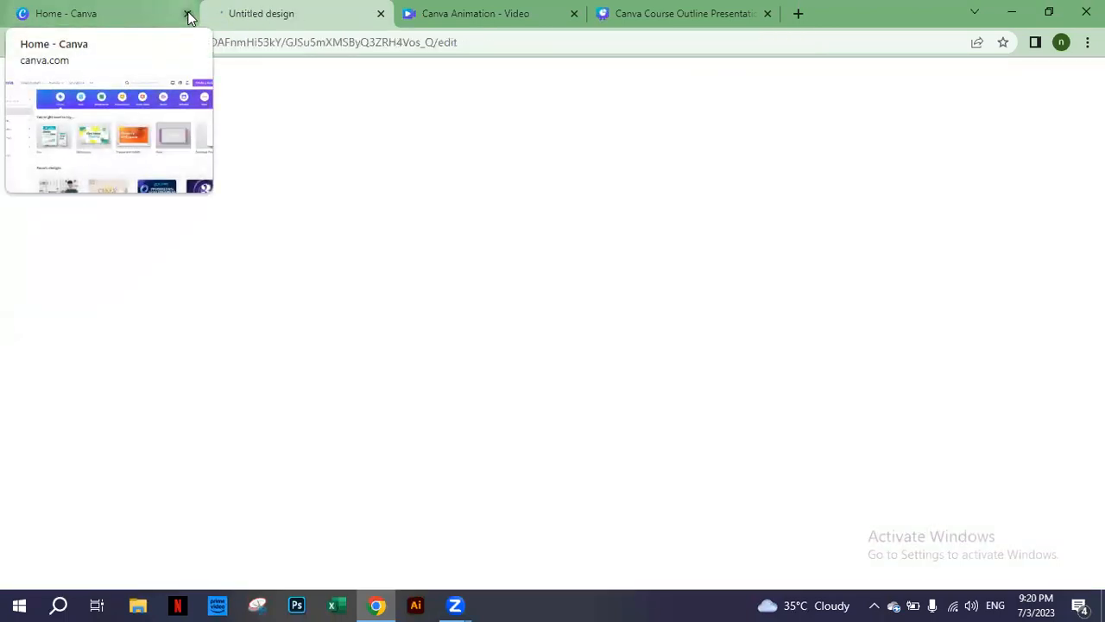
pyautogui.click(188, 14)
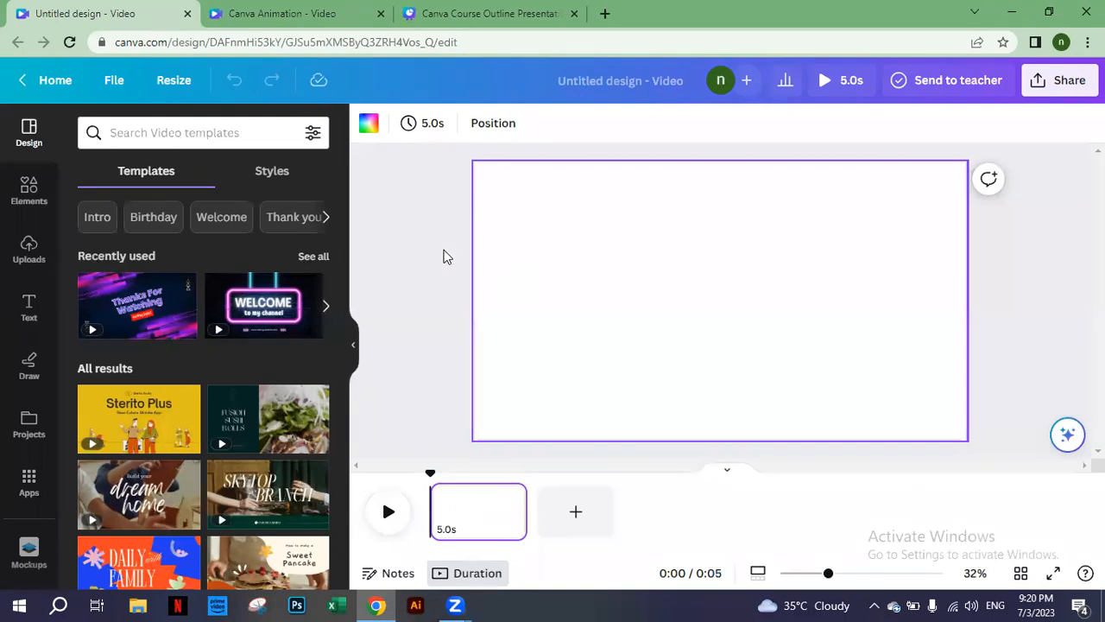
# Step: Search the video templates for "intro" and apply all 4 pages of the Black and White Riso Gritty YouTube Intro Video
pyautogui.click(230, 133)
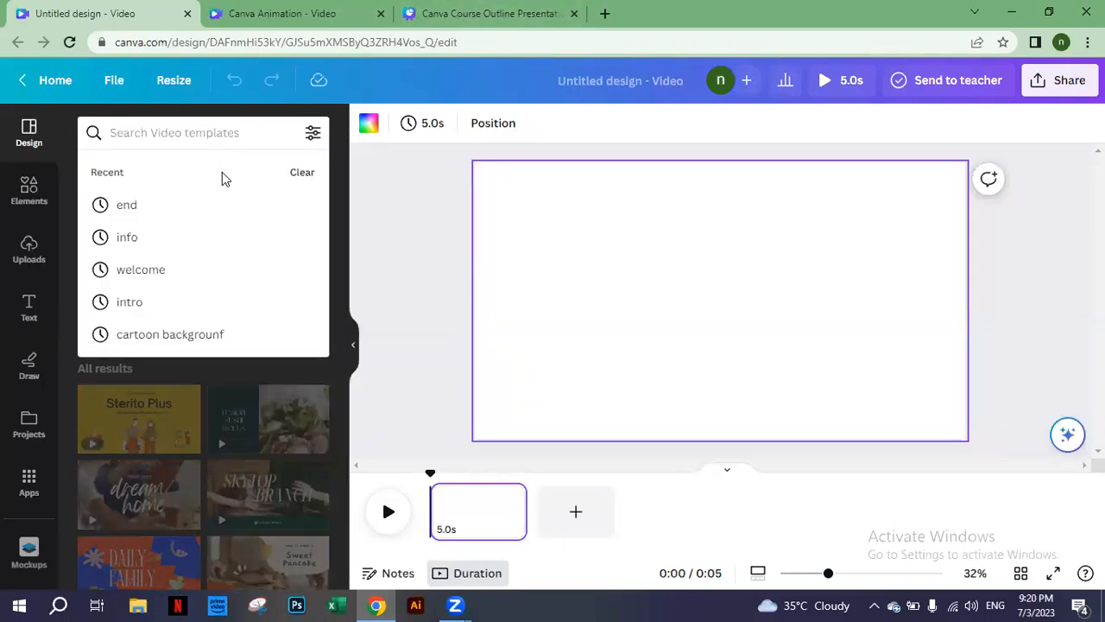
pyautogui.click(156, 301)
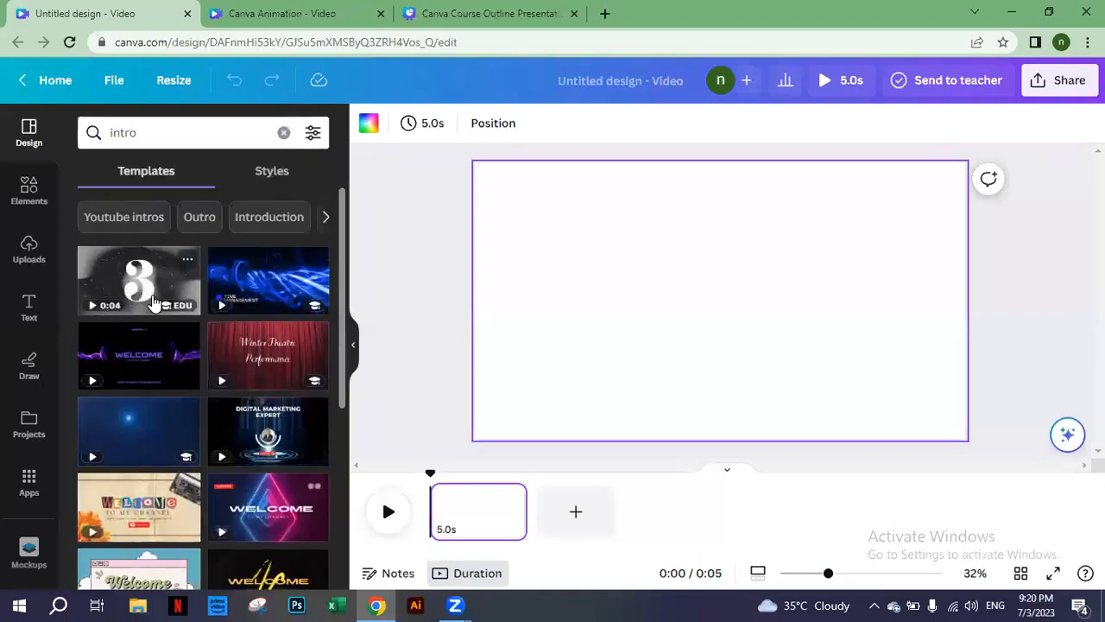
pyautogui.click(136, 289)
pyautogui.click(138, 289)
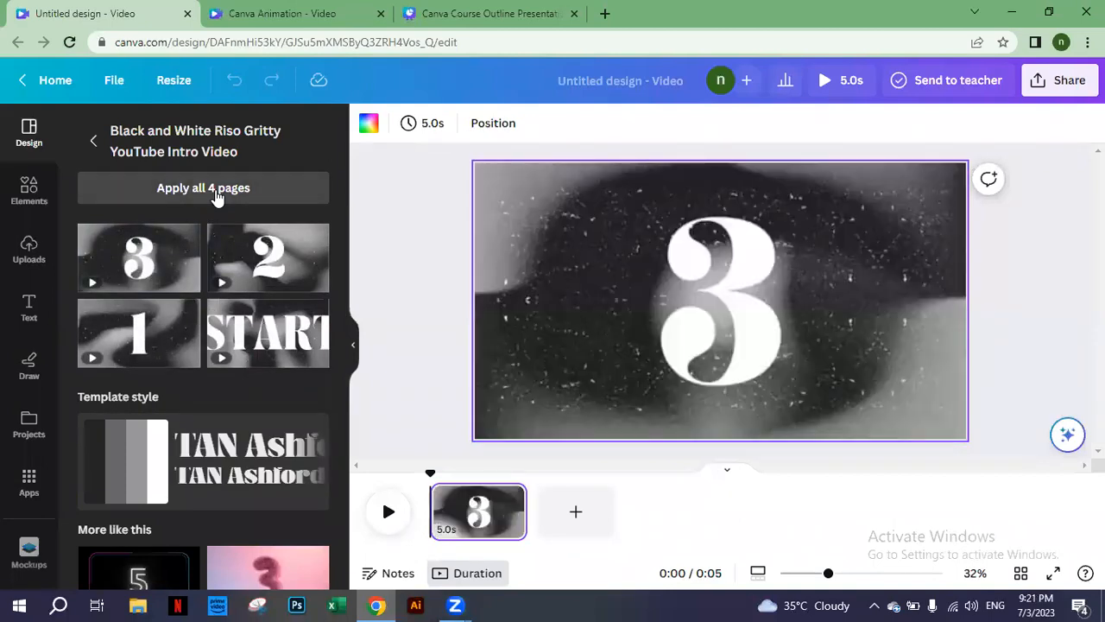
pyautogui.click(216, 188)
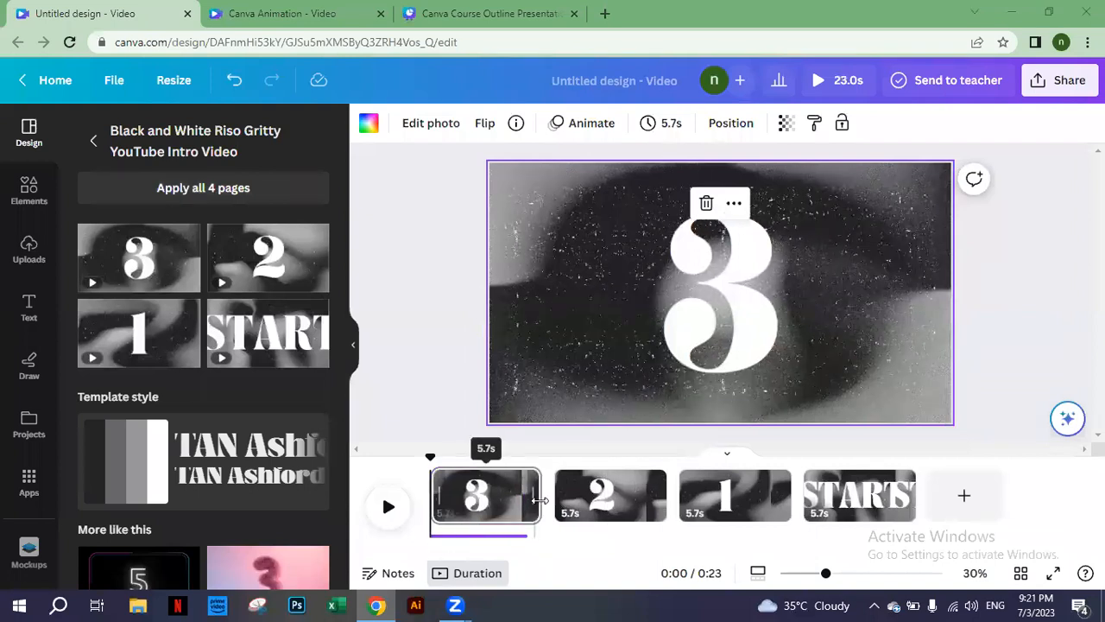
# Step: Shorten the 3, 2 and 1 countdown pages to 2.0 seconds each and the START page to 3.0 seconds
pyautogui.moveTo(539, 499); pyautogui.dragTo(462, 495)
pyautogui.moveTo(575, 500); pyautogui.dragTo(531, 497)
pyautogui.click(602, 493)
pyautogui.moveTo(603, 494); pyautogui.dragTo(600, 494)
pyautogui.moveTo(703, 495); pyautogui.dragTo(688, 496)
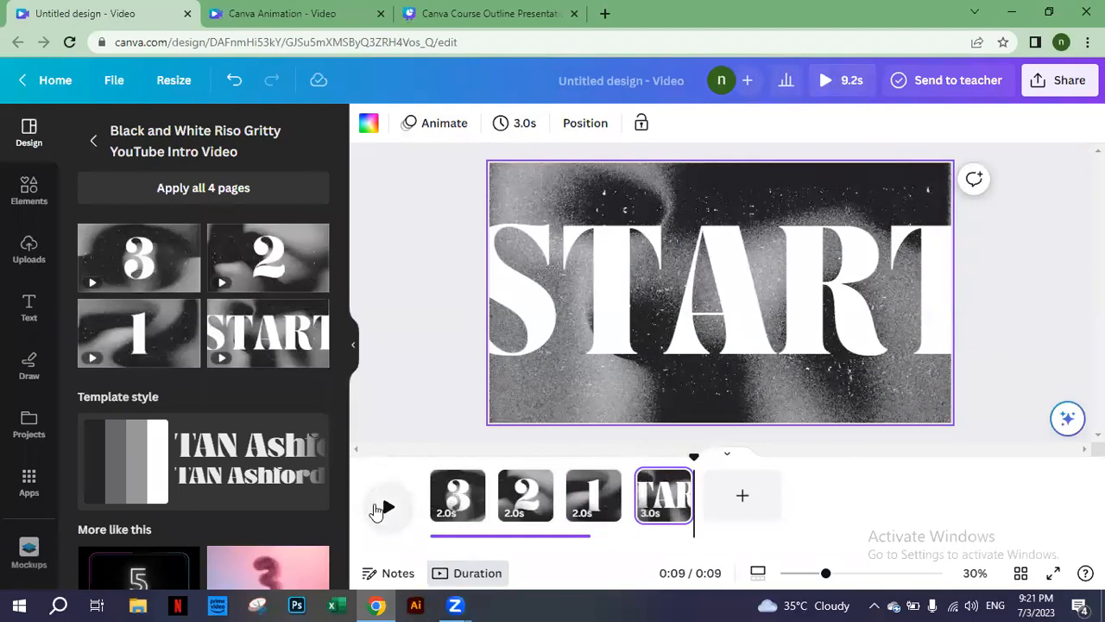
# Step: Add a page after the START page and apply the Black cyberpunk youtube intro template to it
pyautogui.click(748, 508)
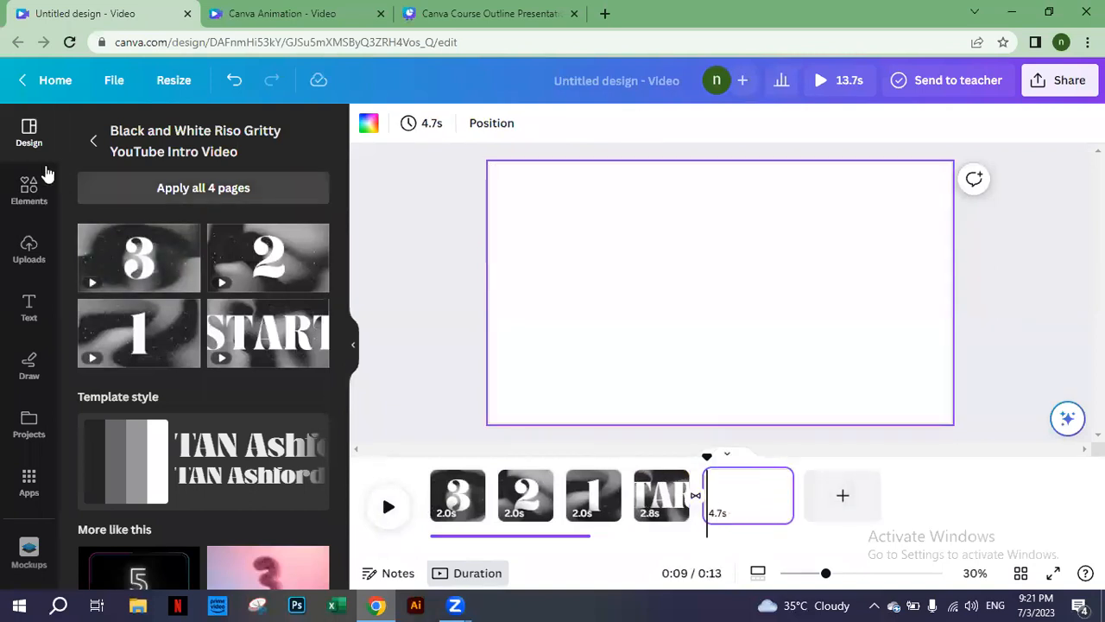
pyautogui.click(91, 142)
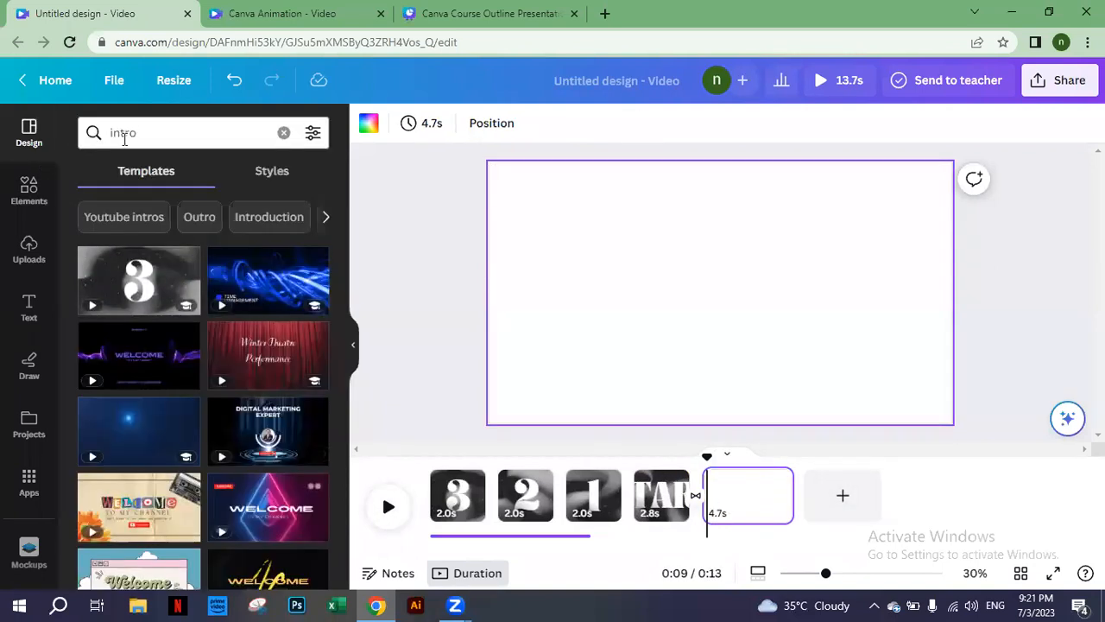
pyautogui.click(192, 132)
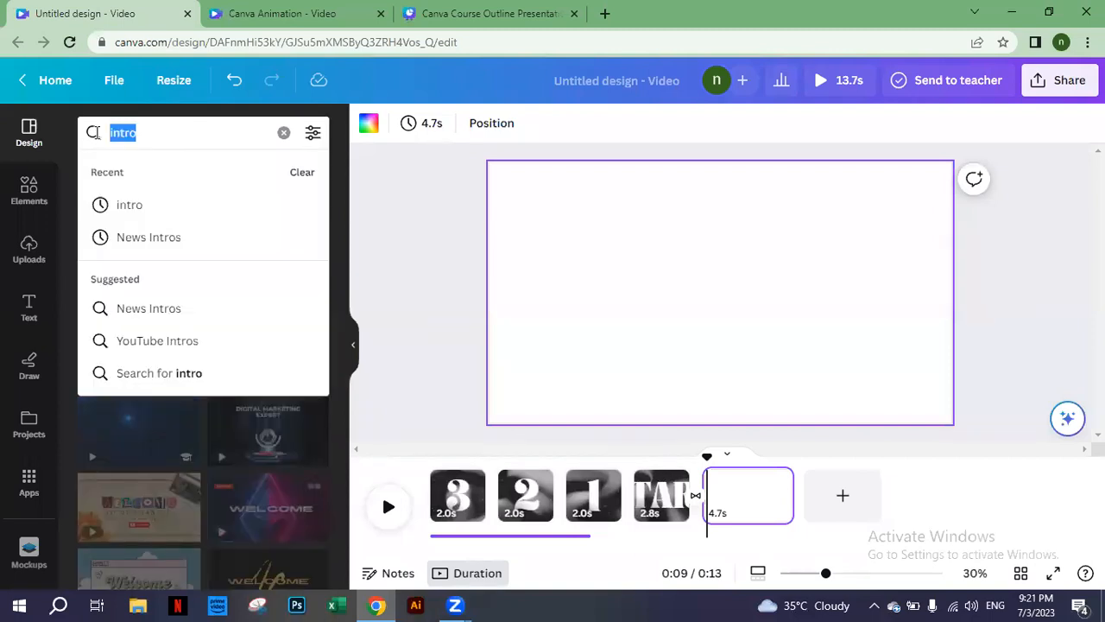
pyautogui.press('BackSpace')
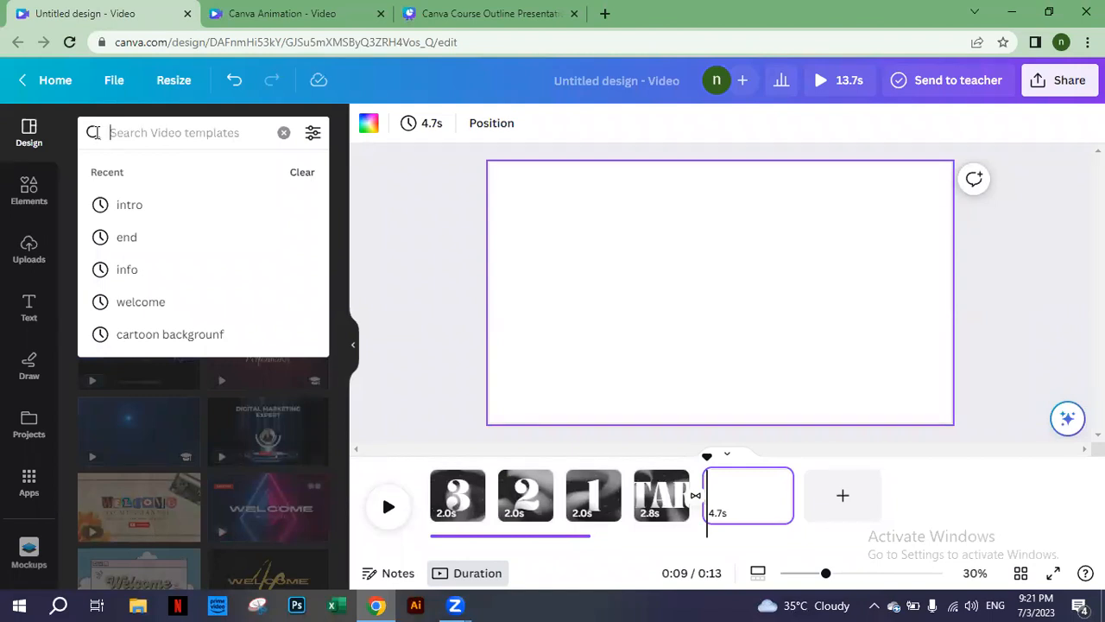
pyautogui.click(390, 274)
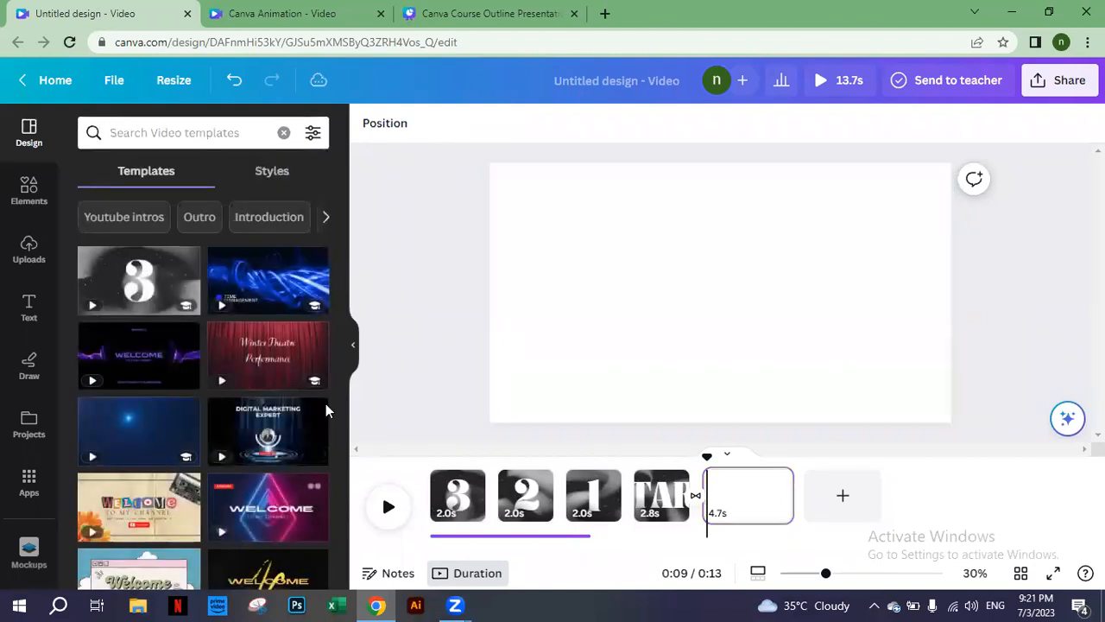
pyautogui.click(267, 517)
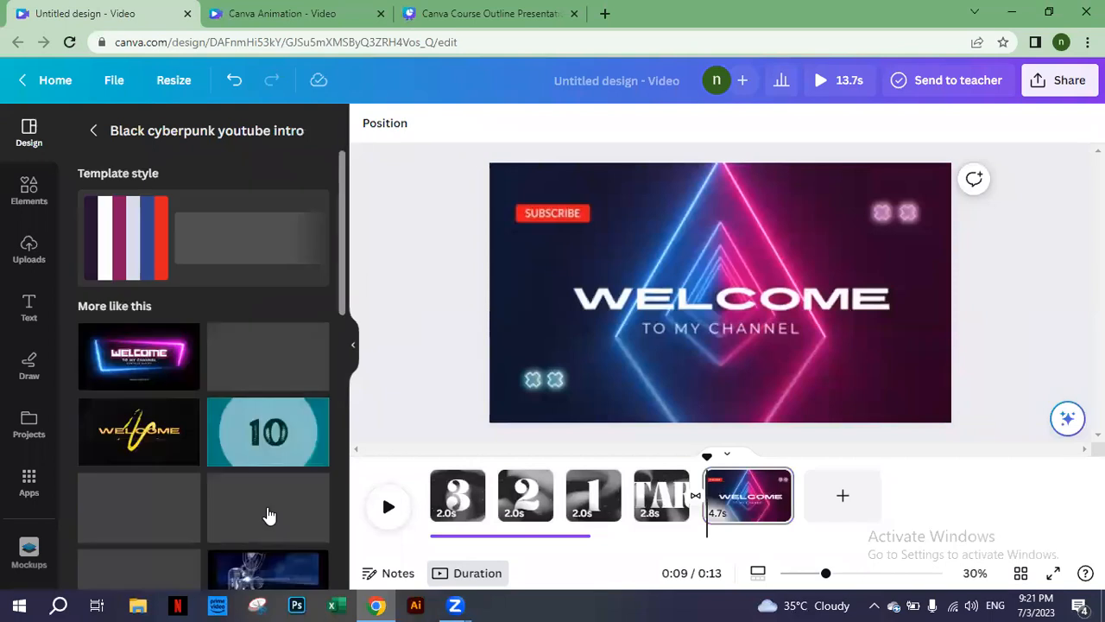
# Step: Shorten the WELCOME page to 3.0 seconds and play it from the transition after the START page
pyautogui.moveTo(790, 507); pyautogui.dragTo(755, 488)
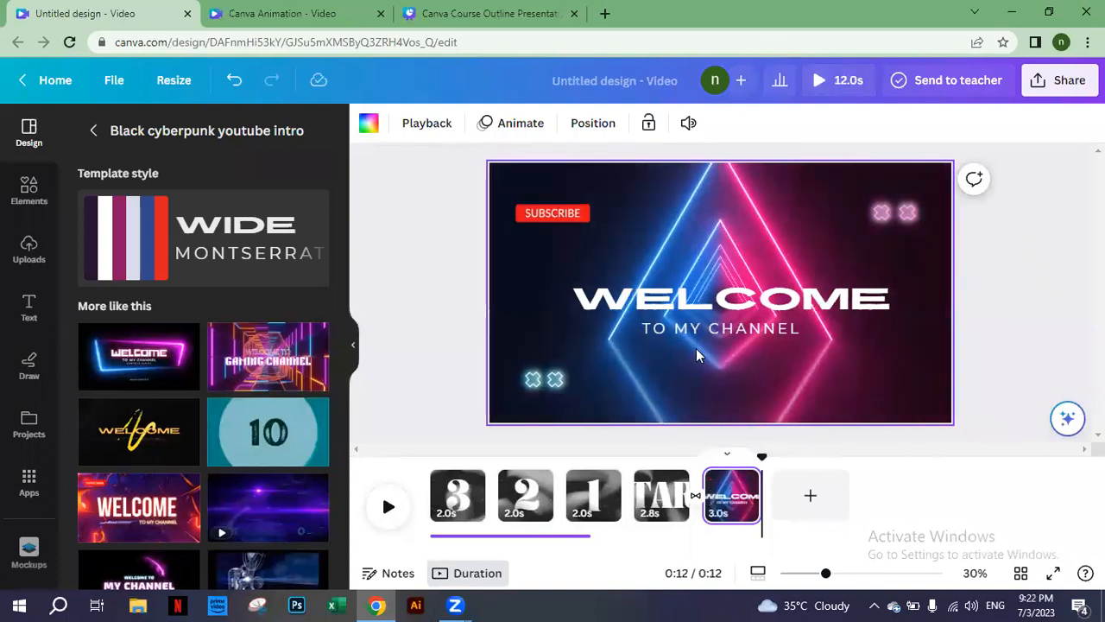
pyautogui.moveTo(762, 458); pyautogui.dragTo(701, 454)
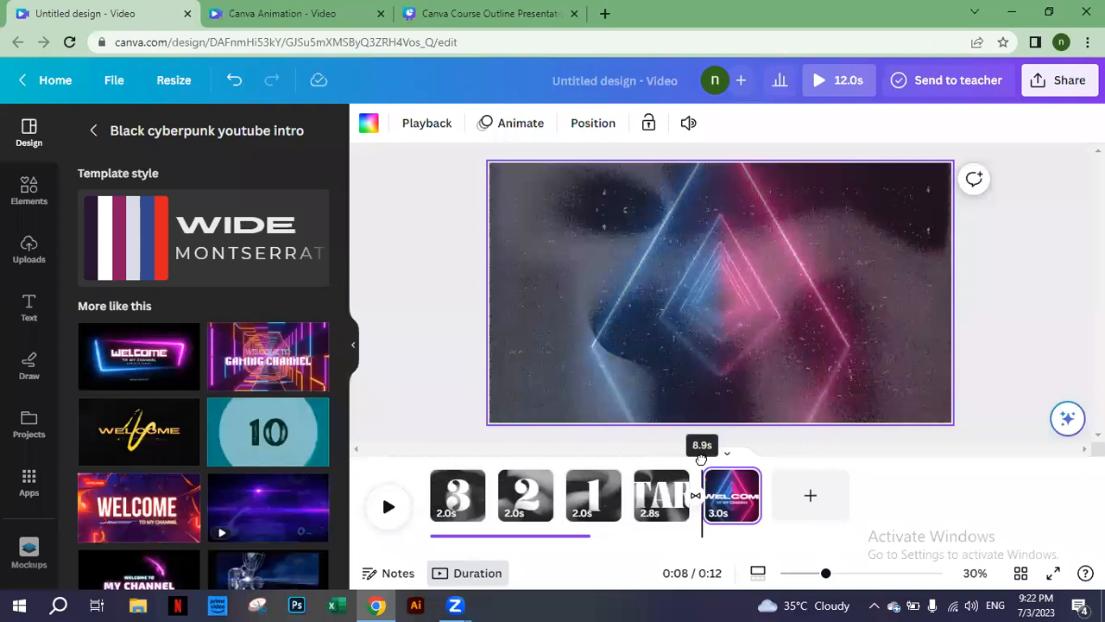
pyautogui.click(389, 508)
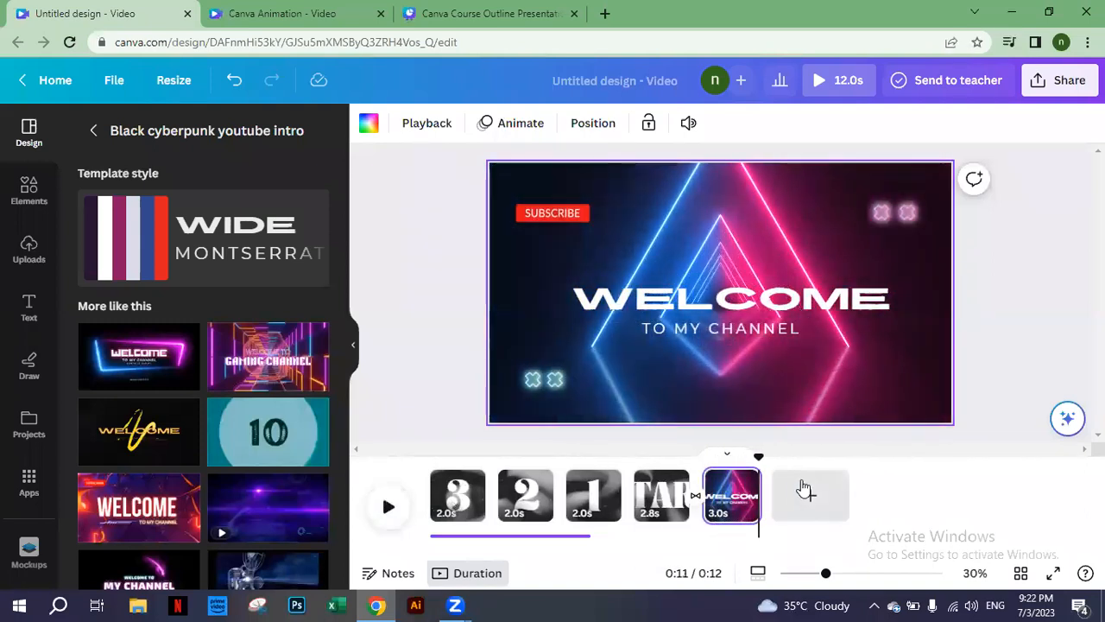
# Step: Duplicate the WELCOME page, delete the WELCOME and TO MY CHANNEL texts from the copy and preview it
pyautogui.rightClick(741, 501)
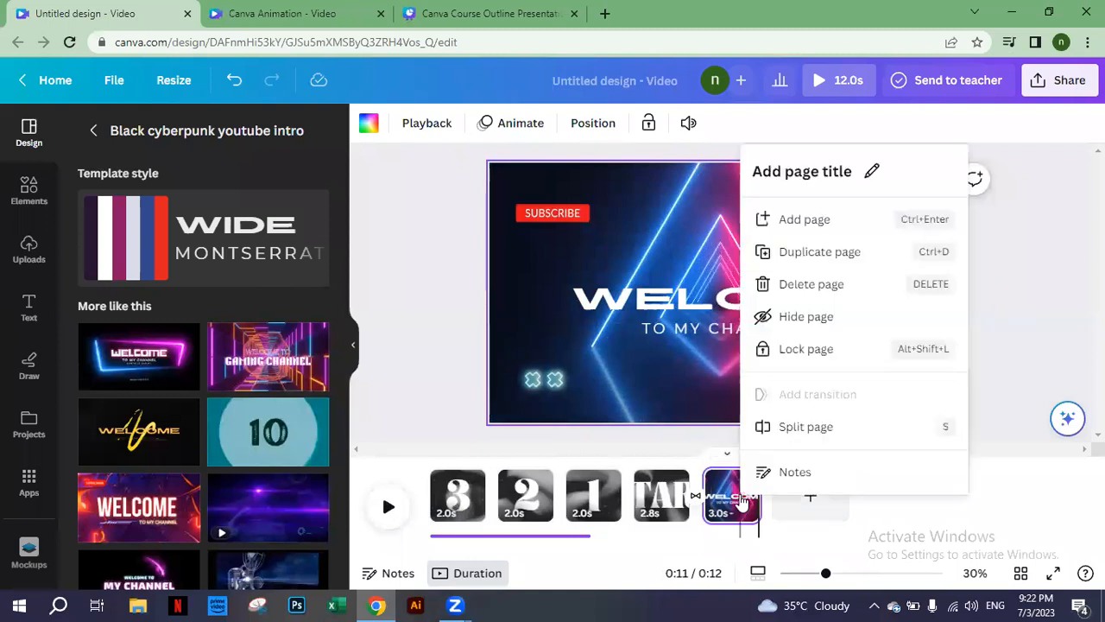
pyautogui.click(824, 252)
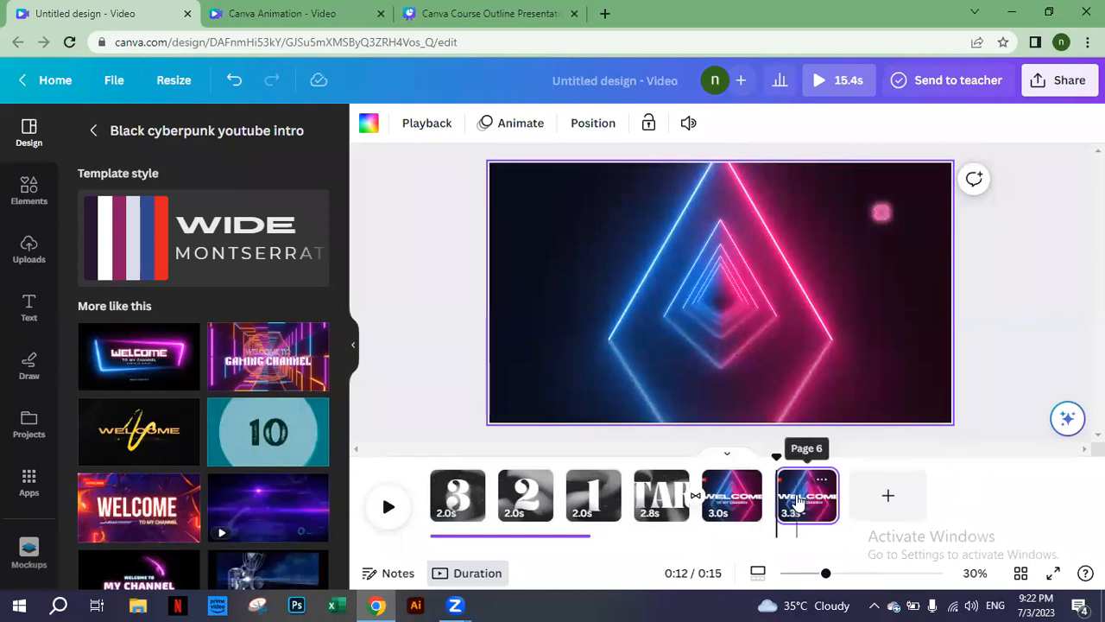
pyautogui.click(796, 456)
pyautogui.click(702, 297)
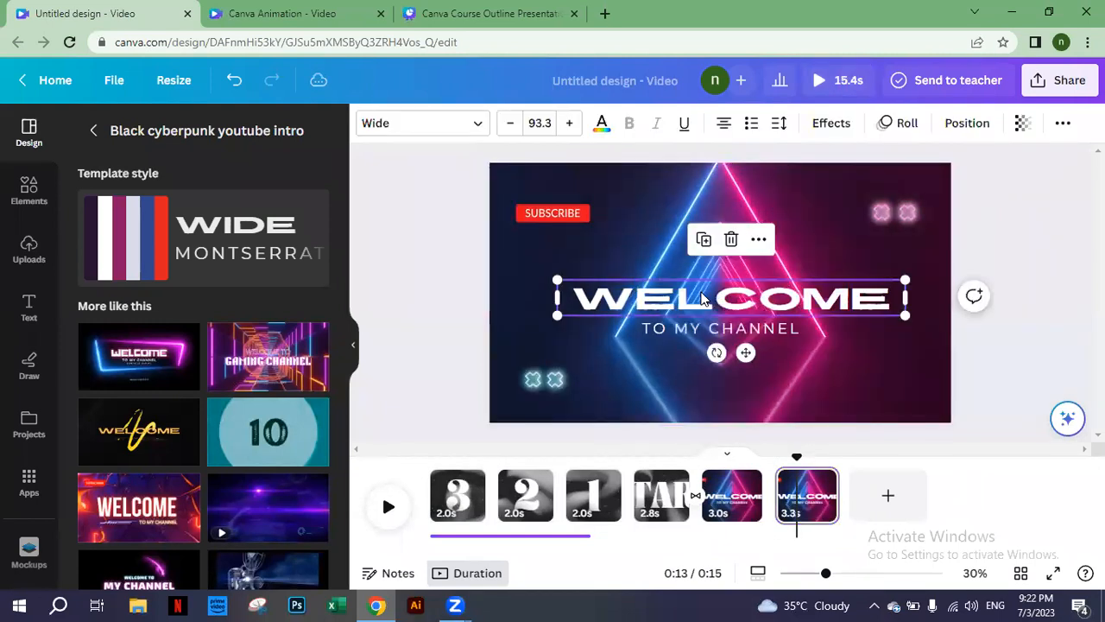
pyautogui.press('Delete')
pyautogui.click(717, 325)
pyautogui.press('Delete')
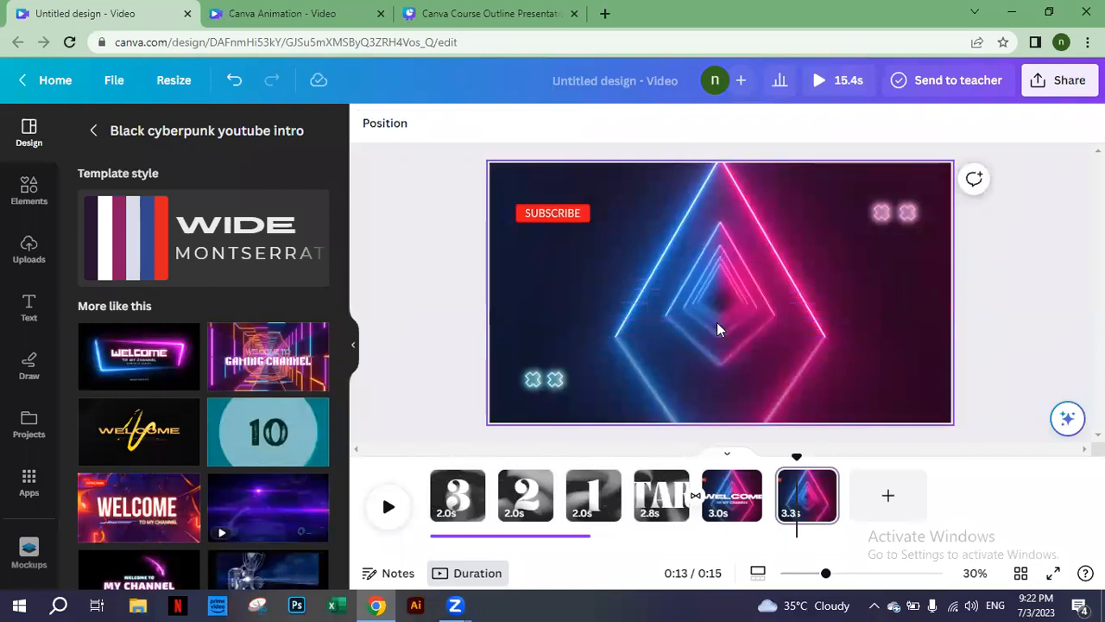
pyautogui.click(389, 510)
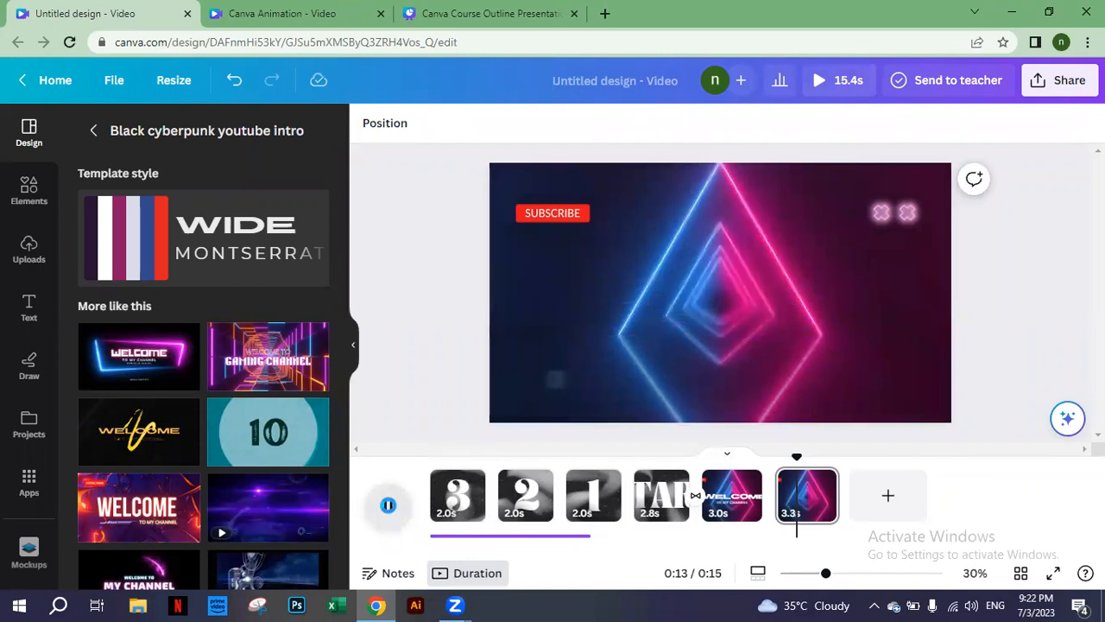
pyautogui.click(388, 510)
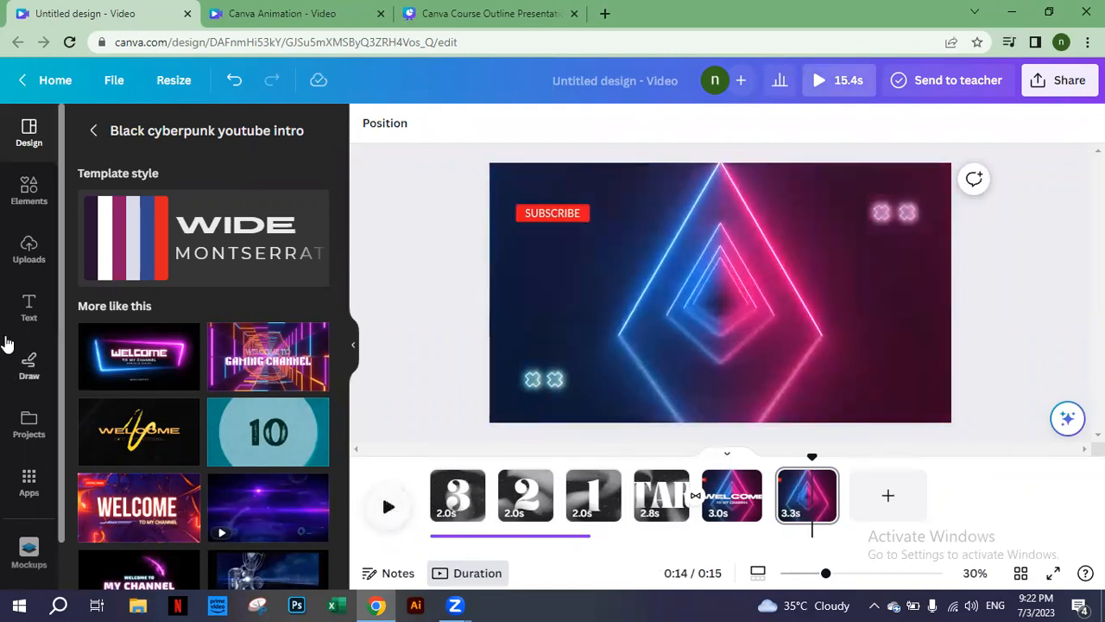
# Step: Find the PASSION FLORAL logo among the uploaded images and add it to the duplicated page
pyautogui.click(29, 249)
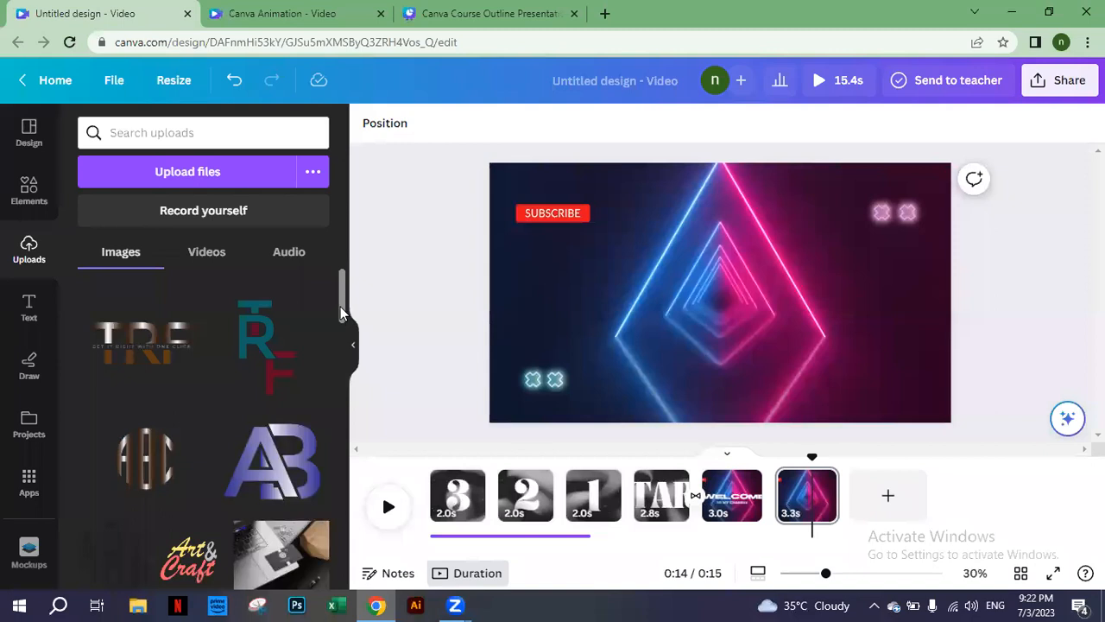
pyautogui.scroll(-1, 345, 345)
pyautogui.scroll(-10, 345, 345)
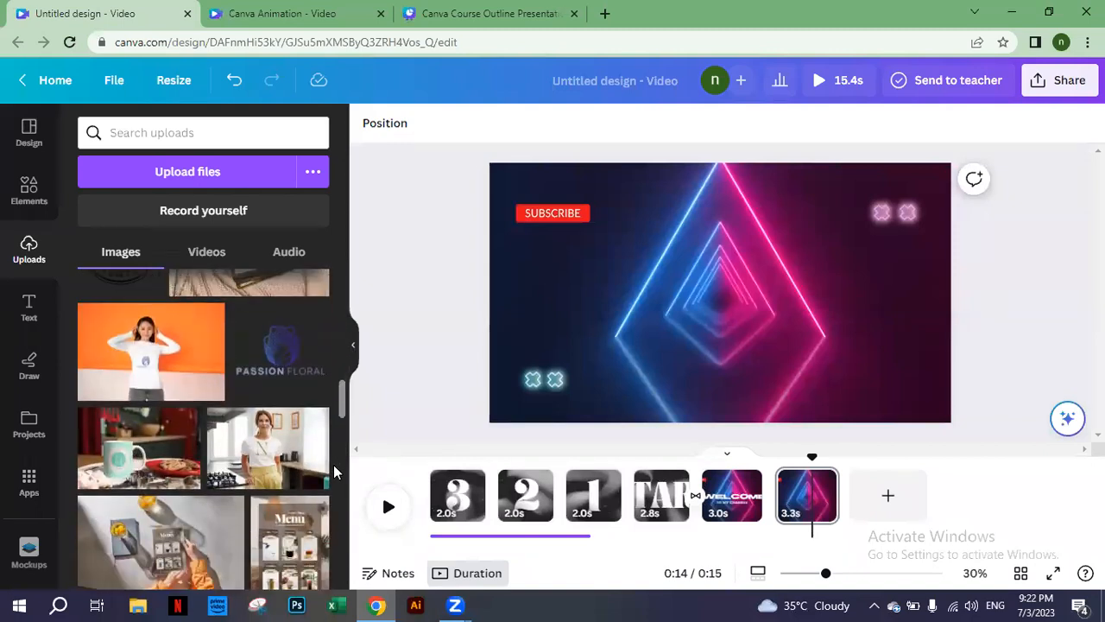
pyautogui.scroll(-10, 326, 516)
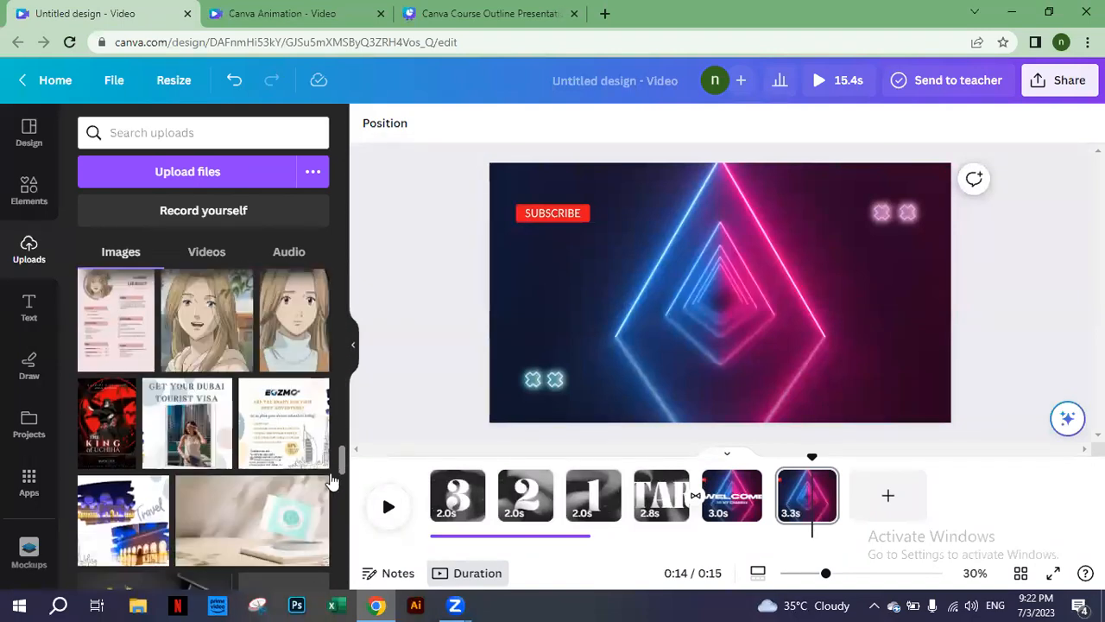
pyautogui.moveTo(340, 455); pyautogui.dragTo(341, 581)
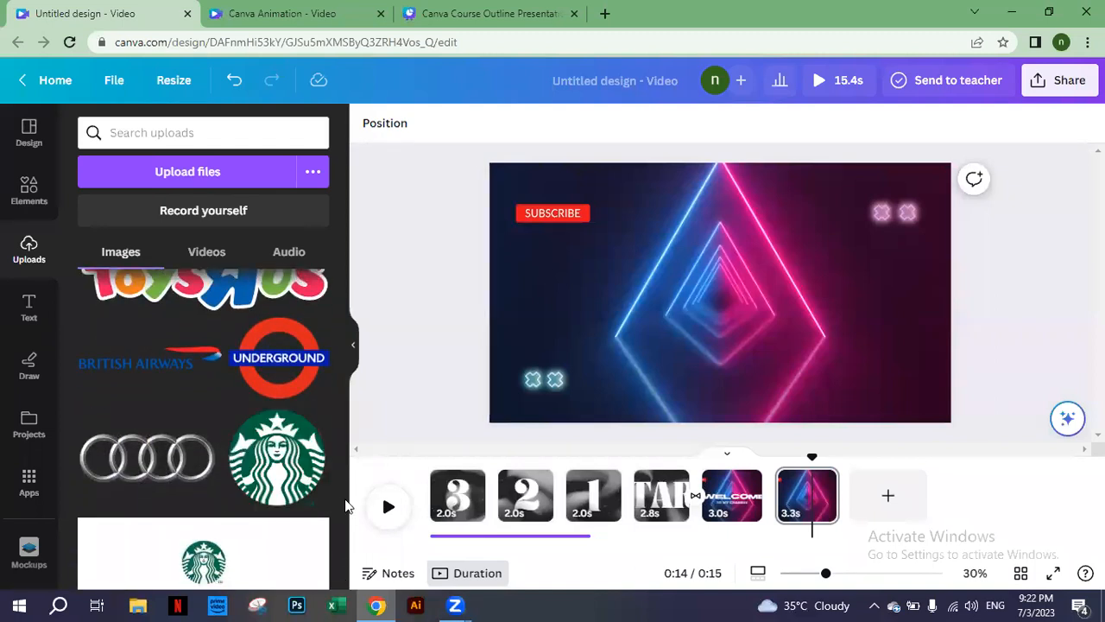
pyautogui.moveTo(342, 504); pyautogui.dragTo(335, 476)
pyautogui.moveTo(342, 432); pyautogui.dragTo(341, 326)
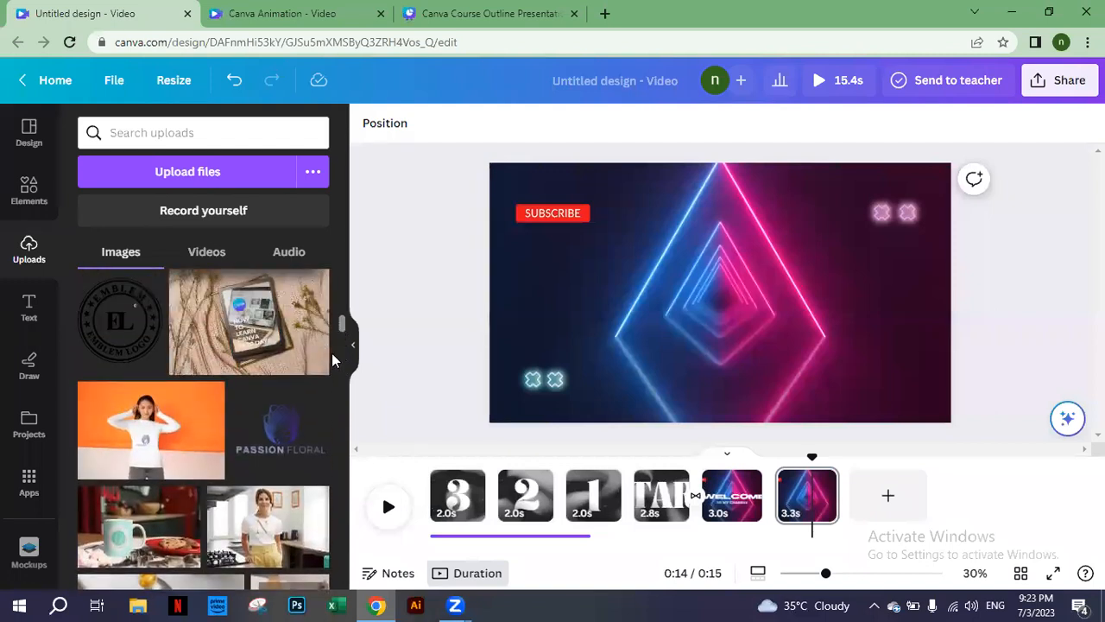
pyautogui.click(281, 429)
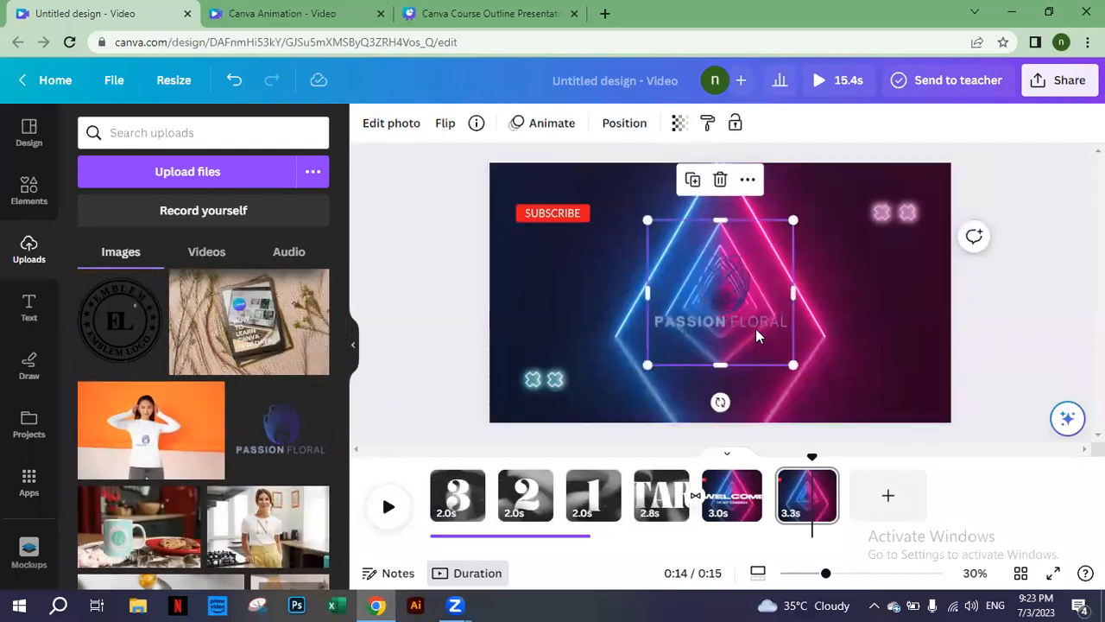
# Step: Shrink the PASSION FLORAL logo and centre it within the neon diamond
pyautogui.moveTo(646, 217); pyautogui.dragTo(678, 252)
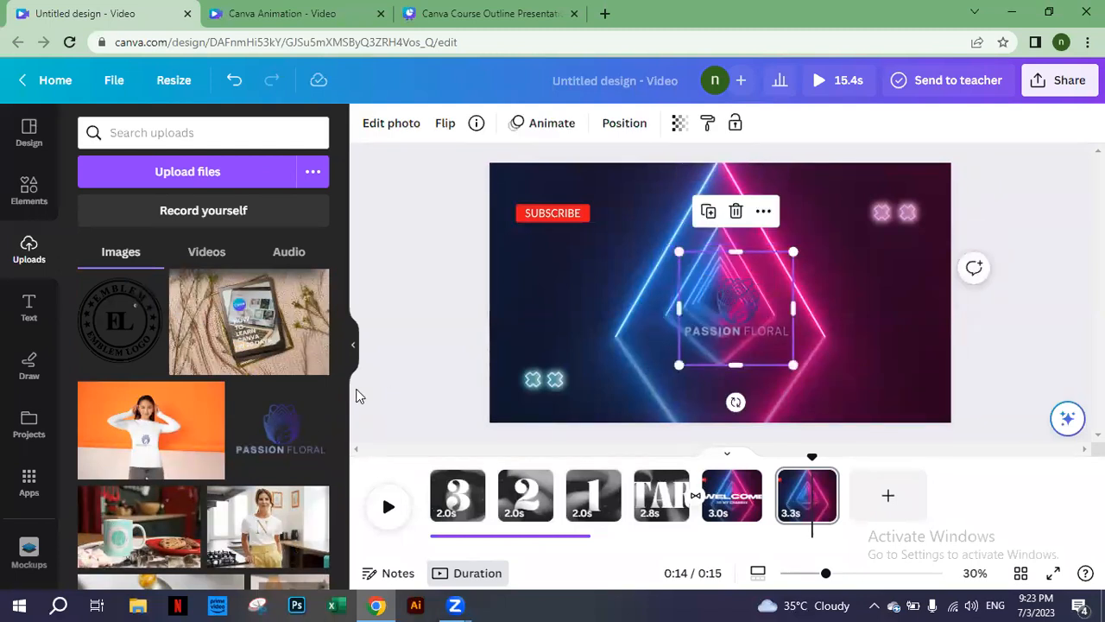
pyautogui.click(380, 330)
pyautogui.moveTo(736, 311); pyautogui.dragTo(719, 312)
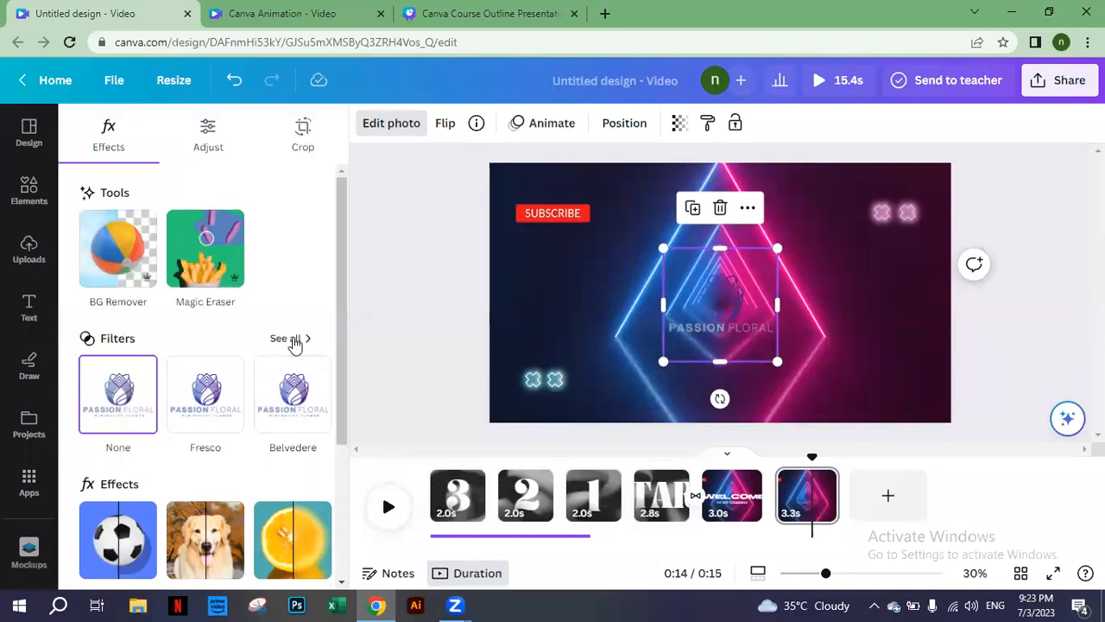
# Step: Apply the Heatwave filter from the Color Pop group to the PASSION FLORAL logo
pyautogui.click(294, 342)
pyautogui.scroll(-3, 342, 354)
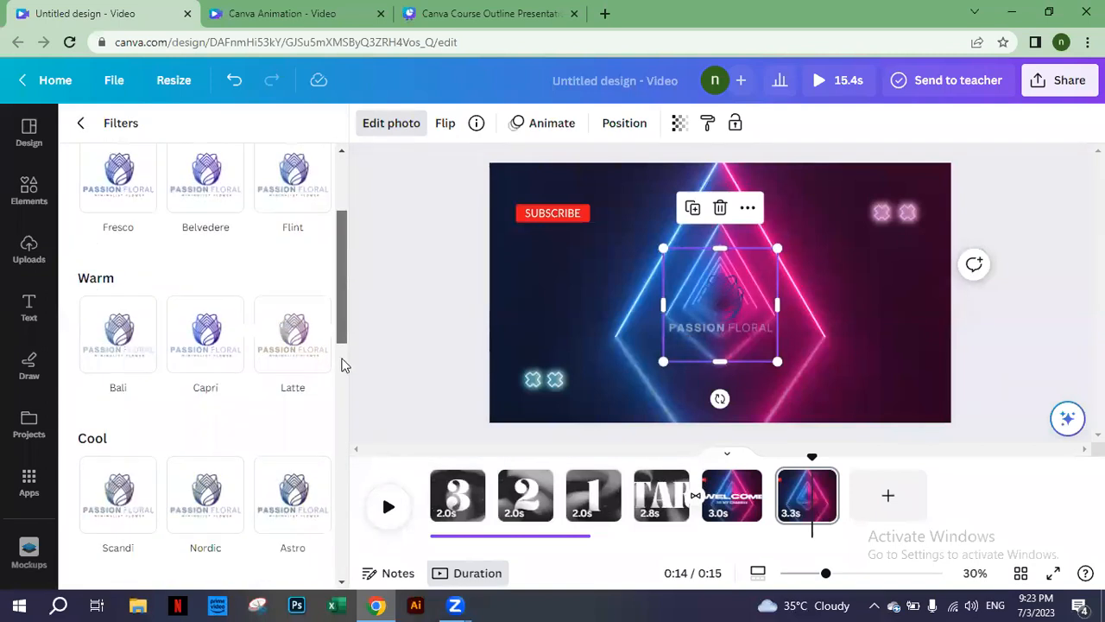
pyautogui.scroll(-6, 342, 364)
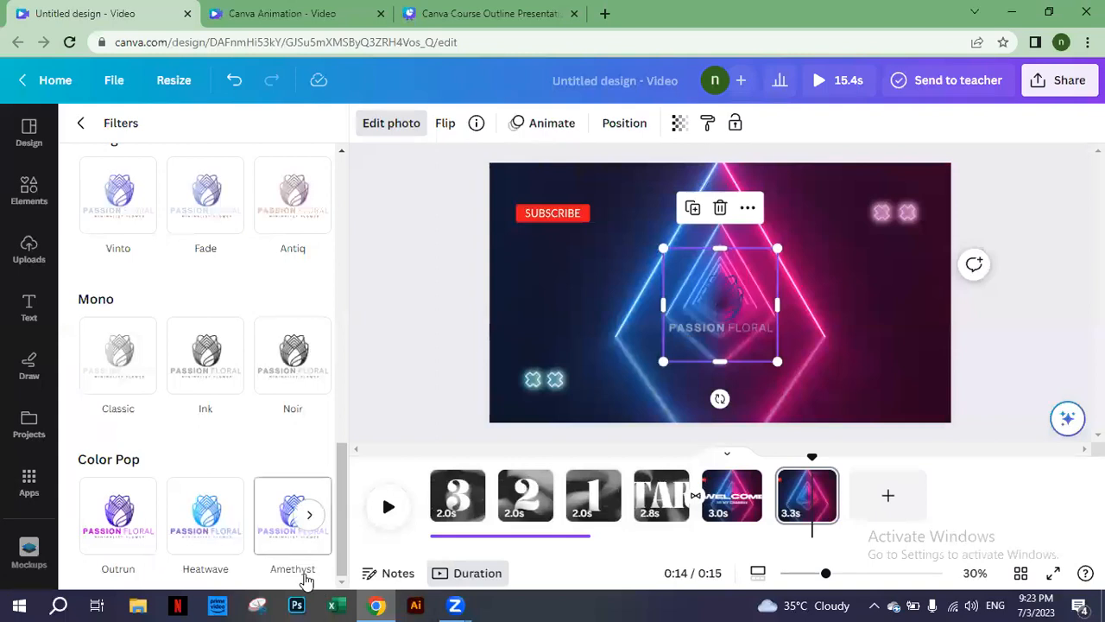
pyautogui.click(195, 528)
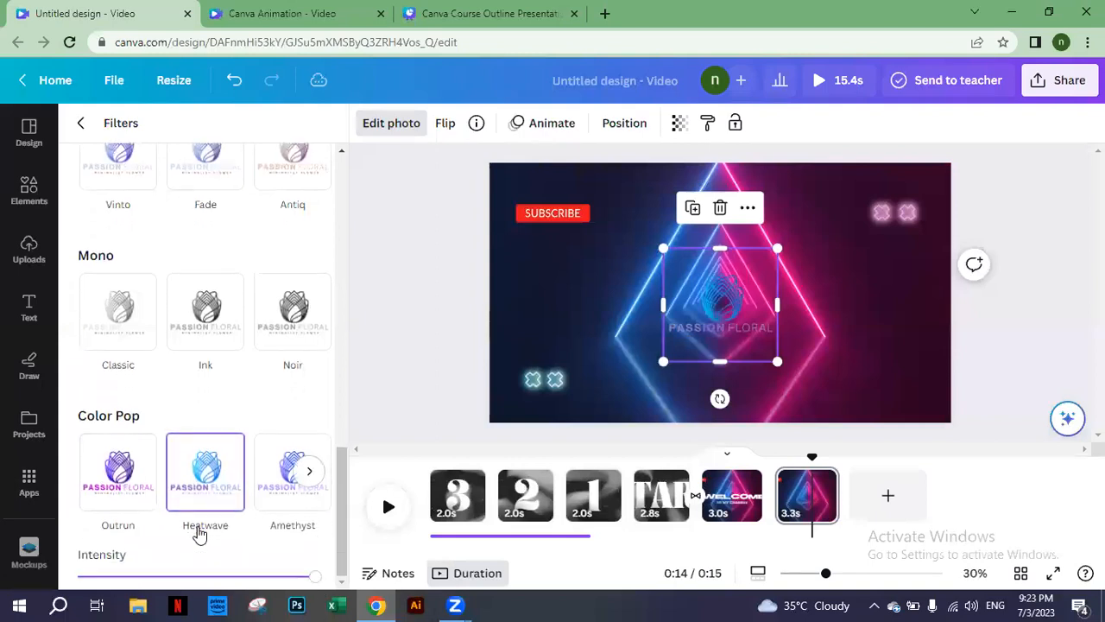
pyautogui.click(402, 334)
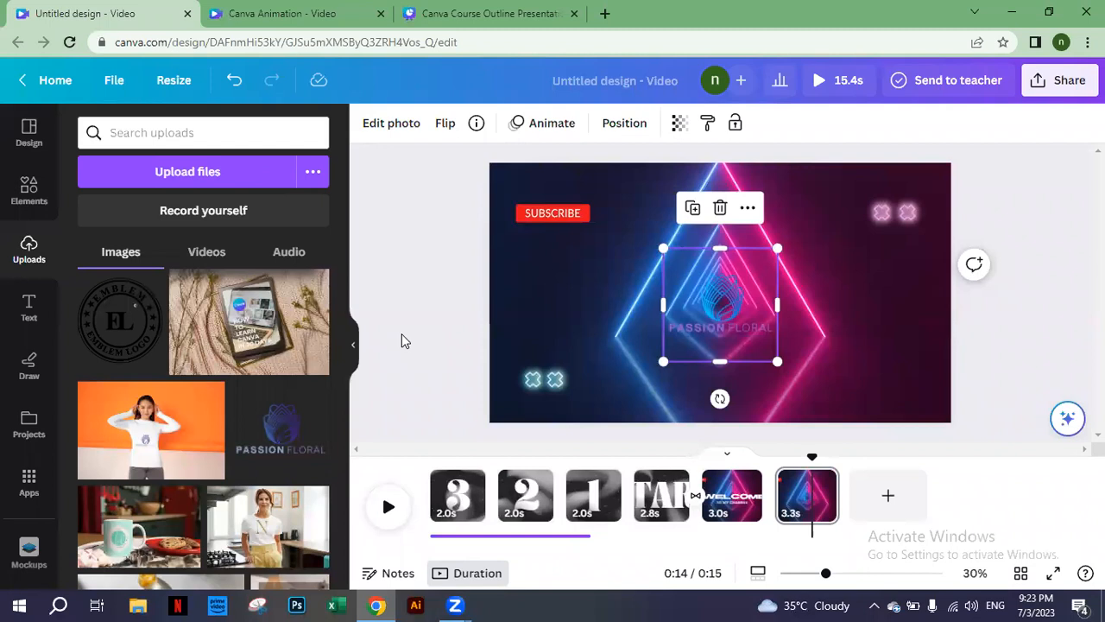
pyautogui.click(428, 321)
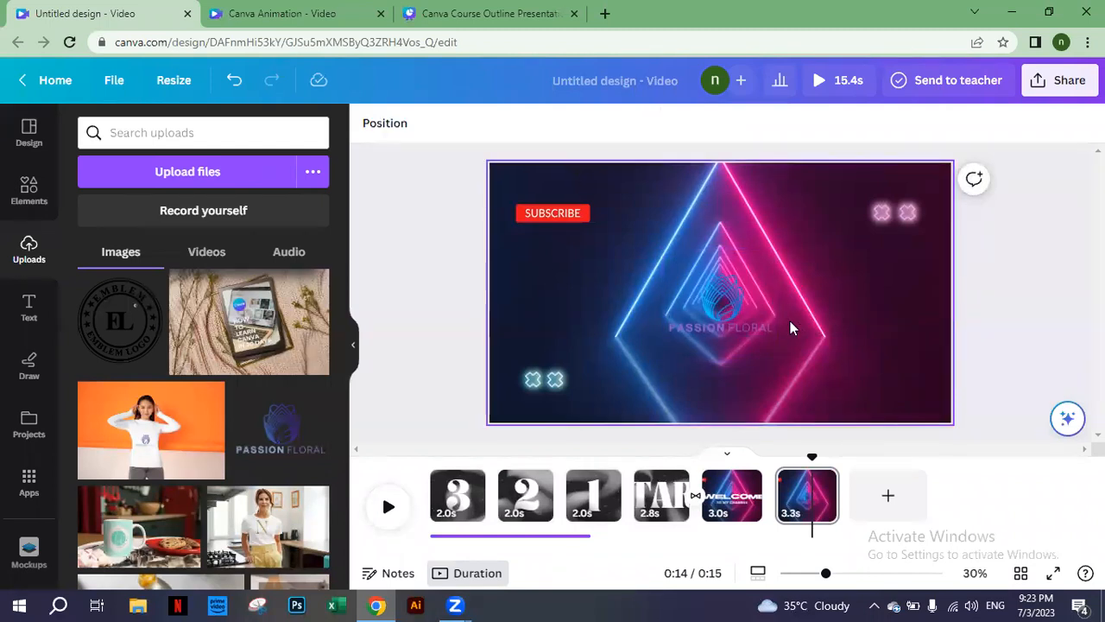
# Step: Delete the pink and the blue pairs of neon crosses from the logo page
pyautogui.click(730, 310)
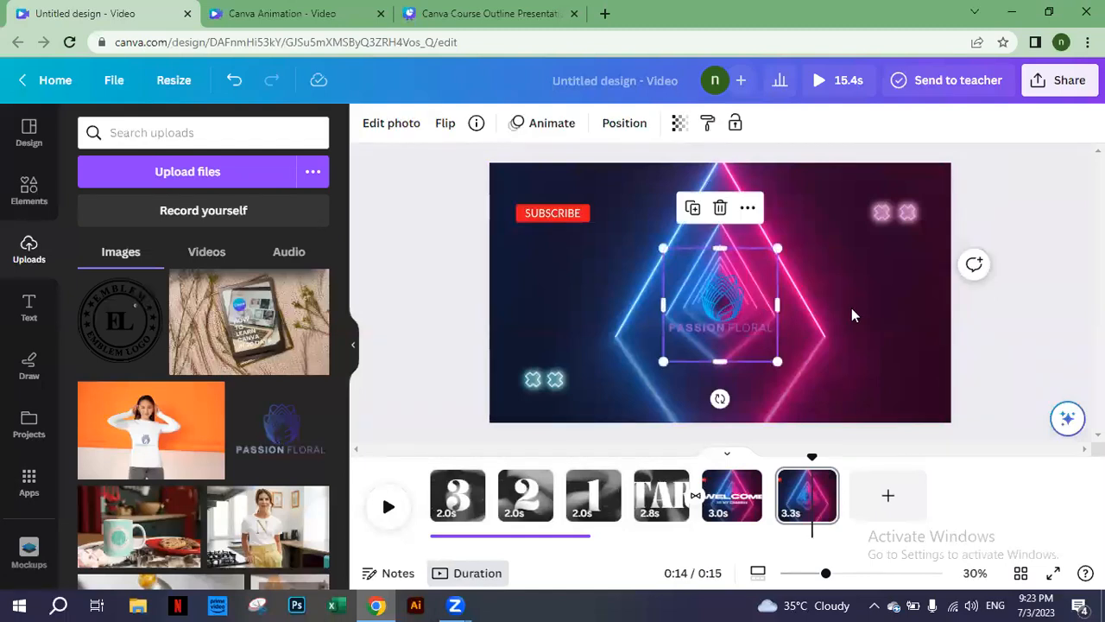
pyautogui.click(913, 213)
pyautogui.press('Delete')
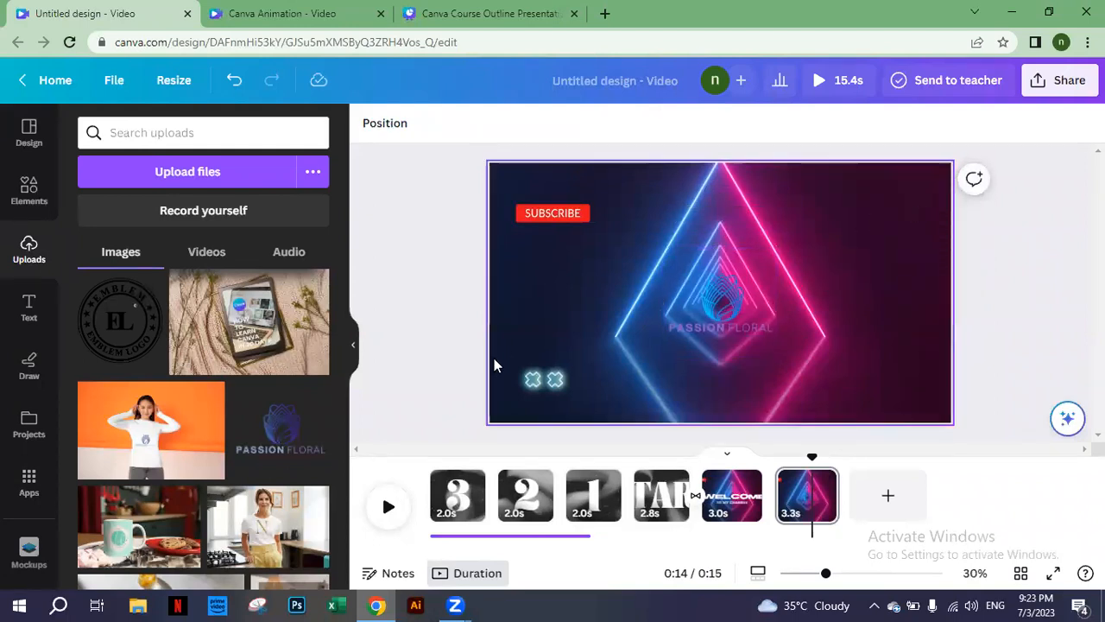
pyautogui.moveTo(503, 357); pyautogui.dragTo(570, 397)
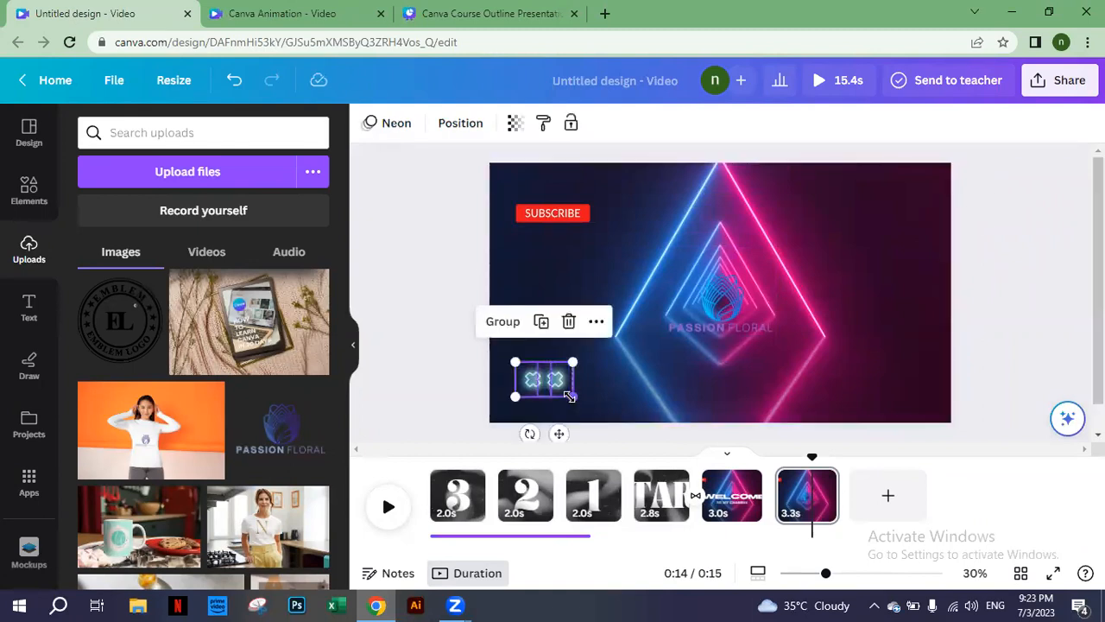
pyautogui.press('Delete')
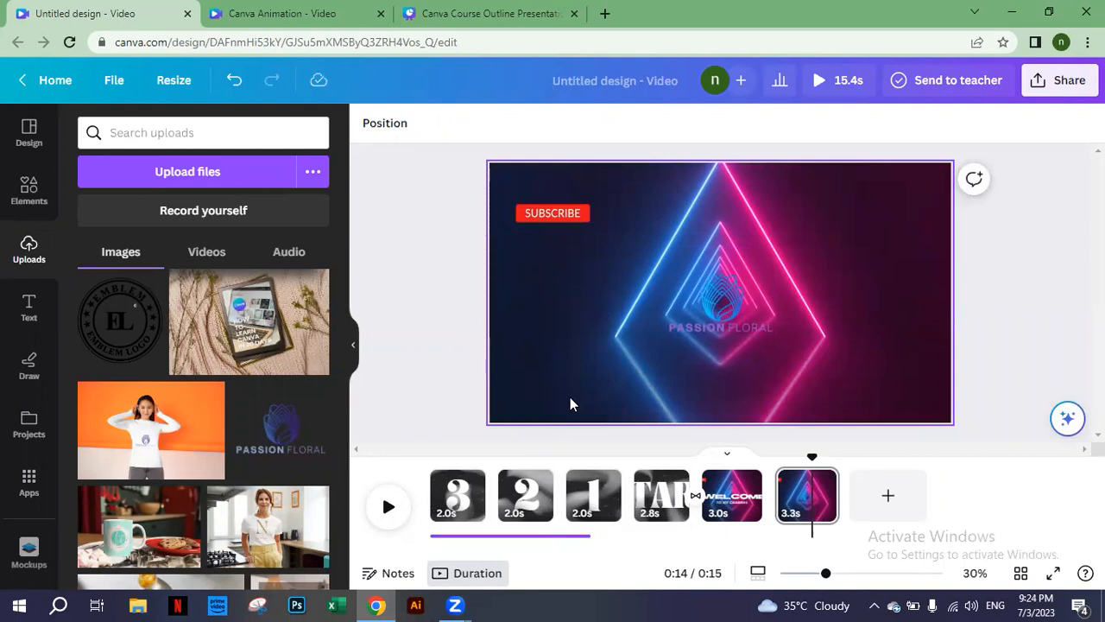
# Step: Shorten the logo page, page 6, to 2.5 seconds
pyautogui.click(730, 328)
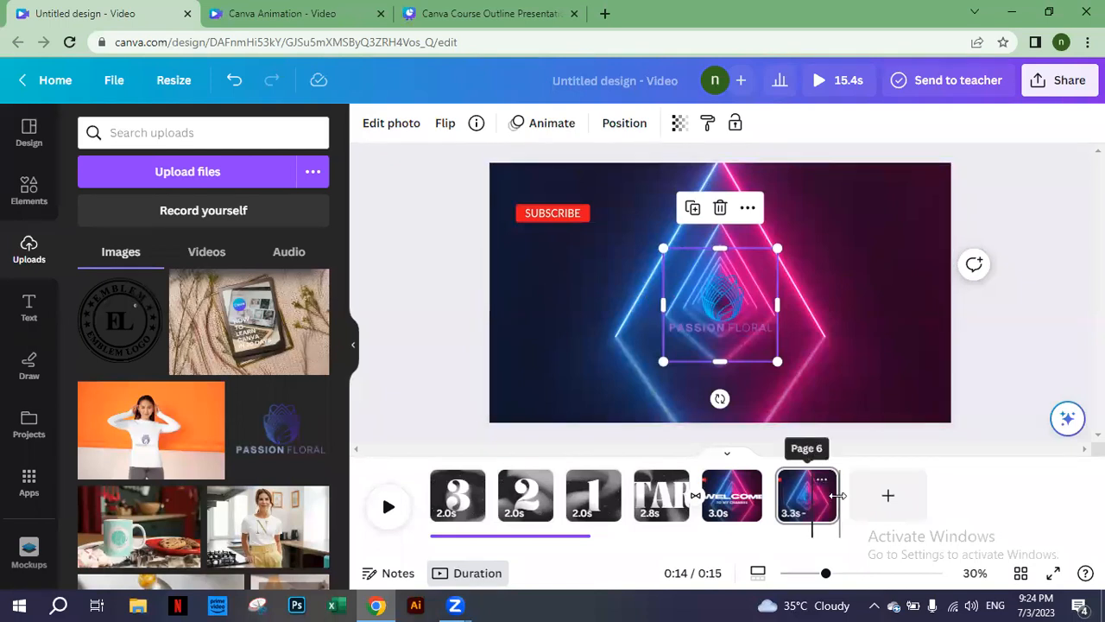
pyautogui.moveTo(825, 492); pyautogui.dragTo(817, 492)
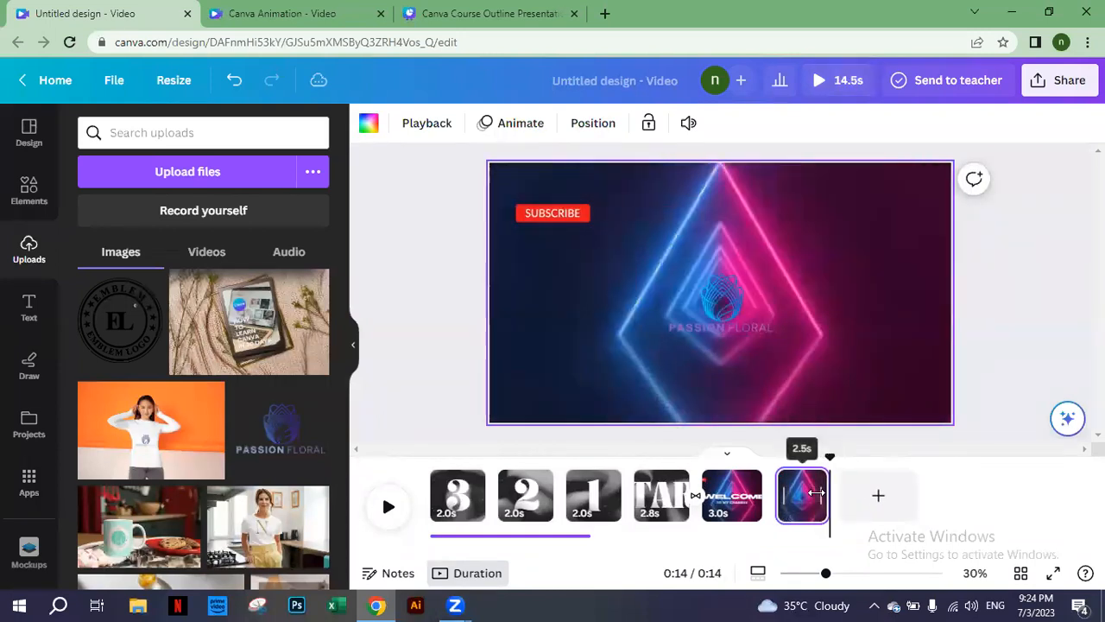
pyautogui.click(1028, 310)
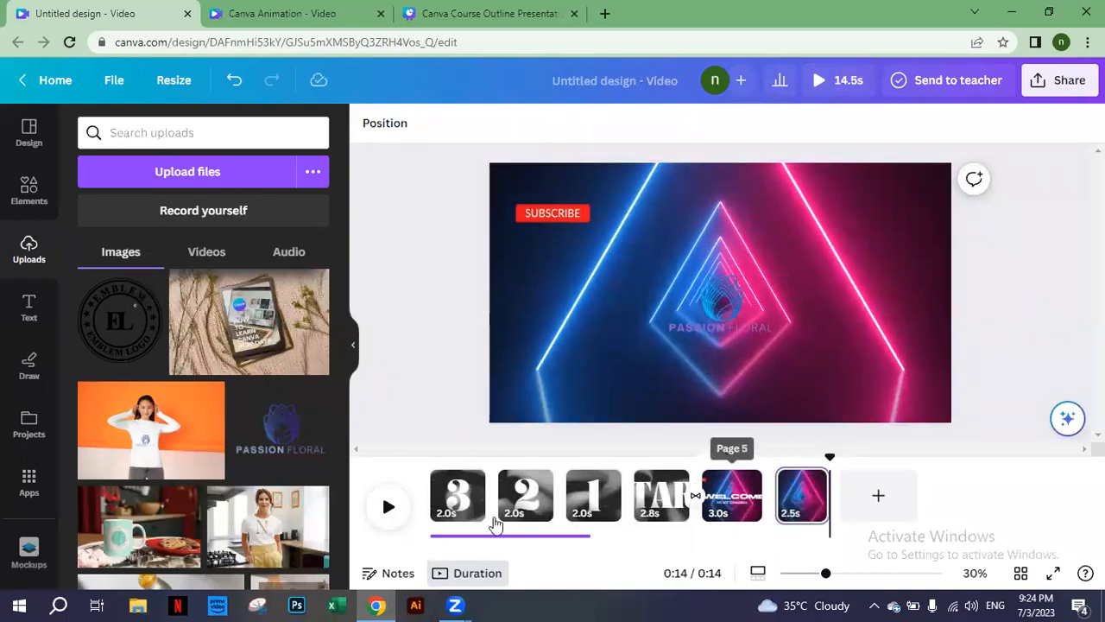
# Step: Search the elements library for neon videos with the countdown's 3 page selected
pyautogui.click(464, 504)
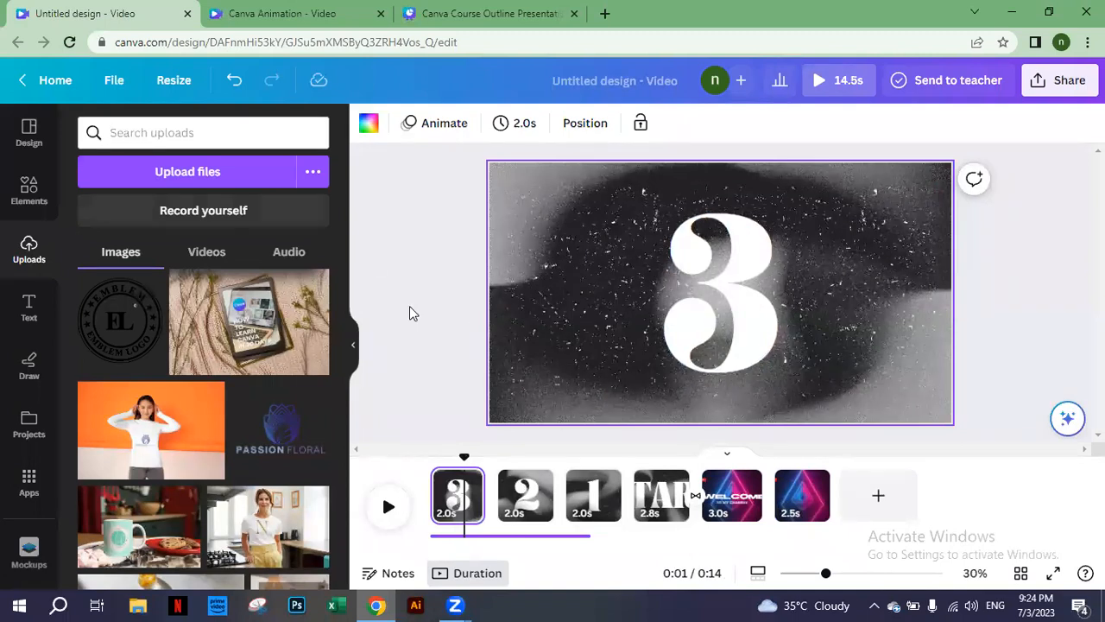
pyautogui.click(40, 209)
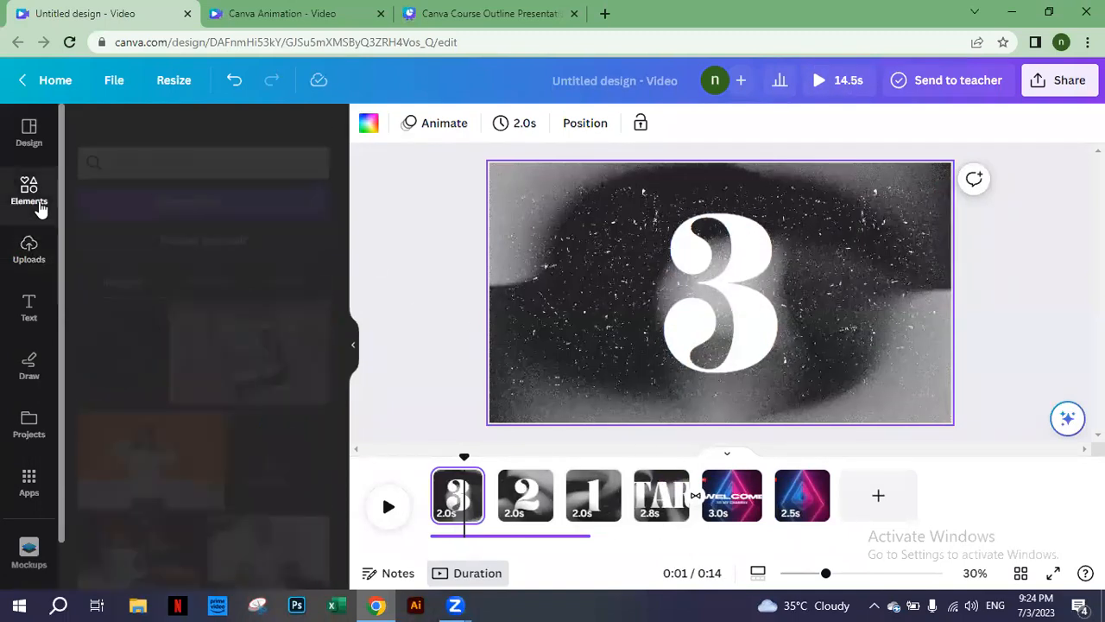
pyautogui.click(145, 131)
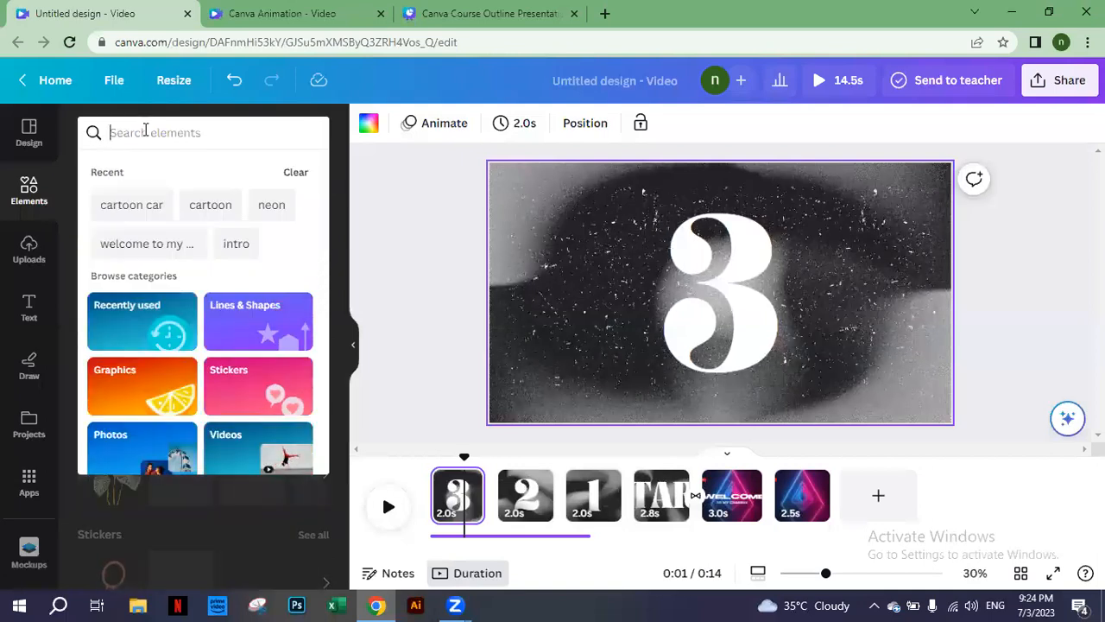
pyautogui.write('neon')
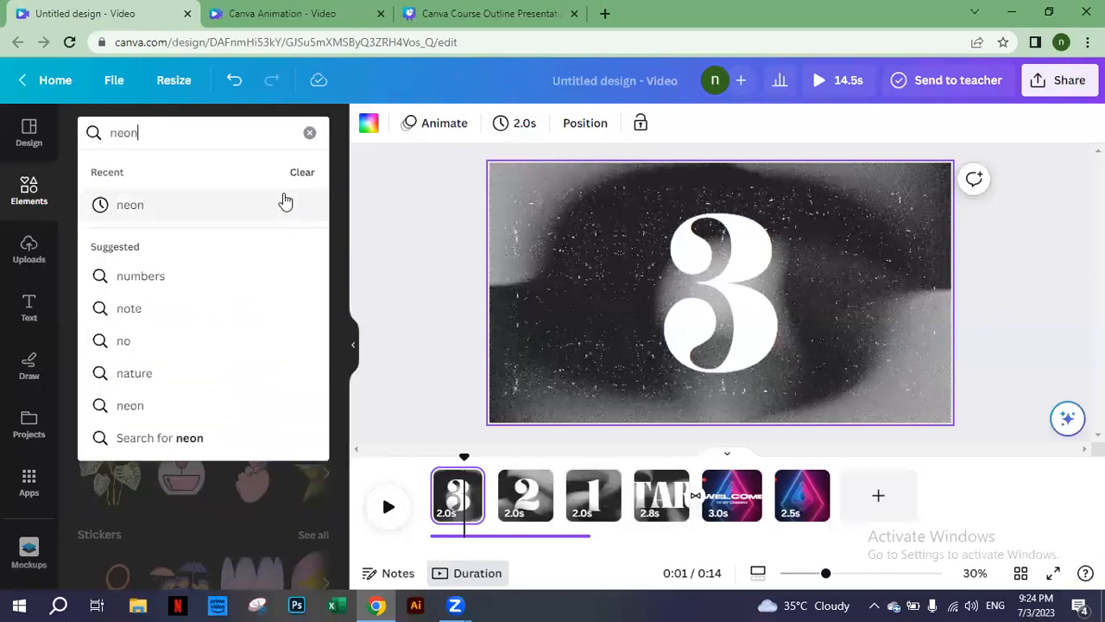
pyautogui.press('Return')
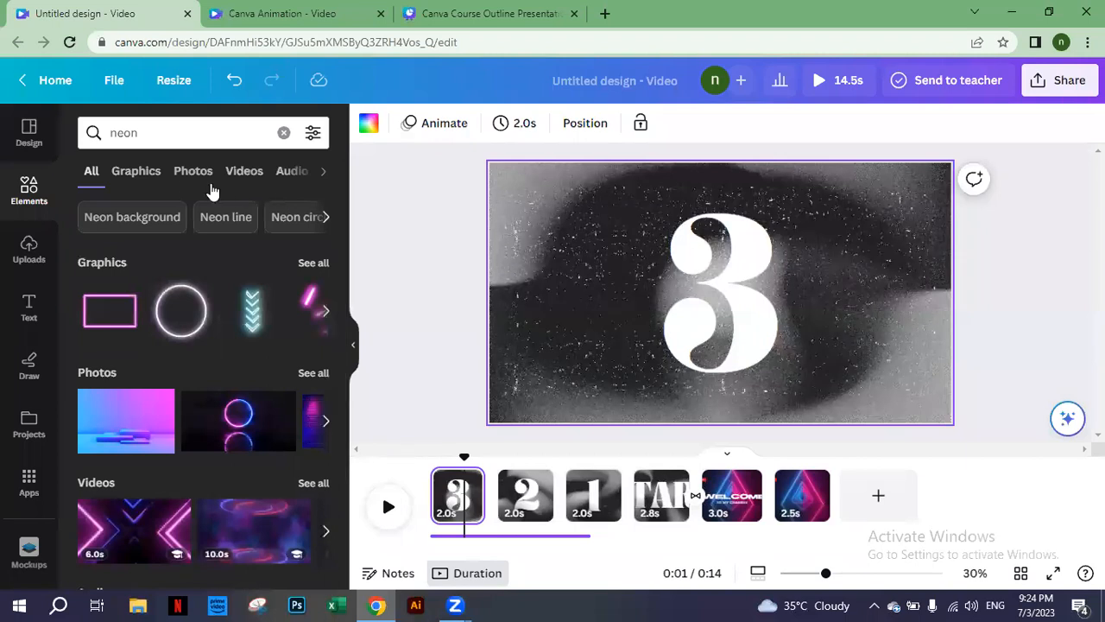
pyautogui.click(136, 172)
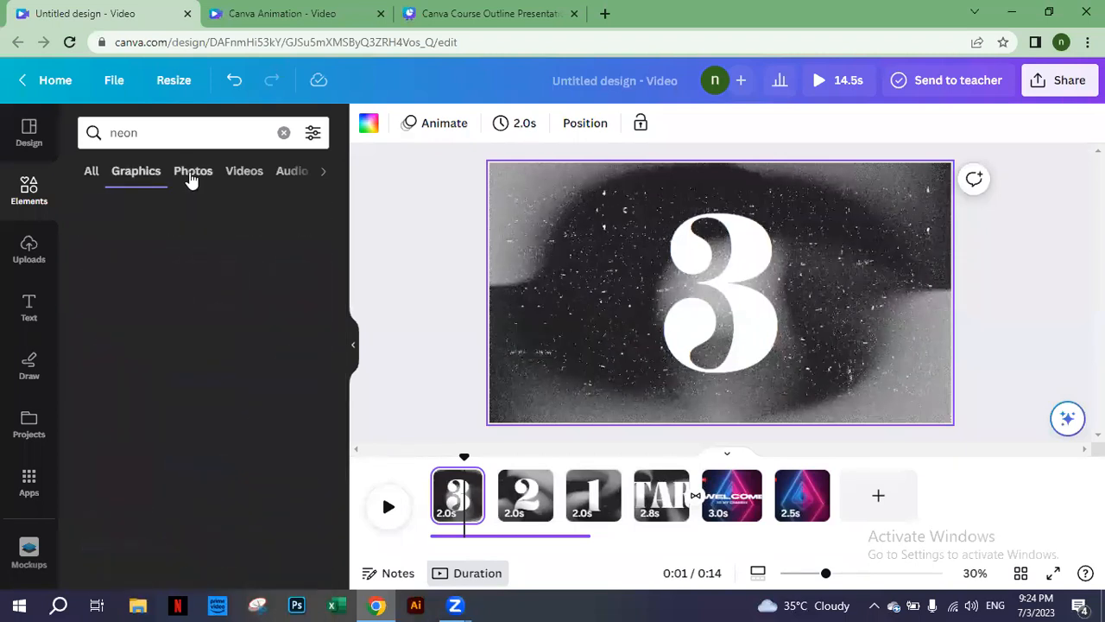
pyautogui.click(191, 175)
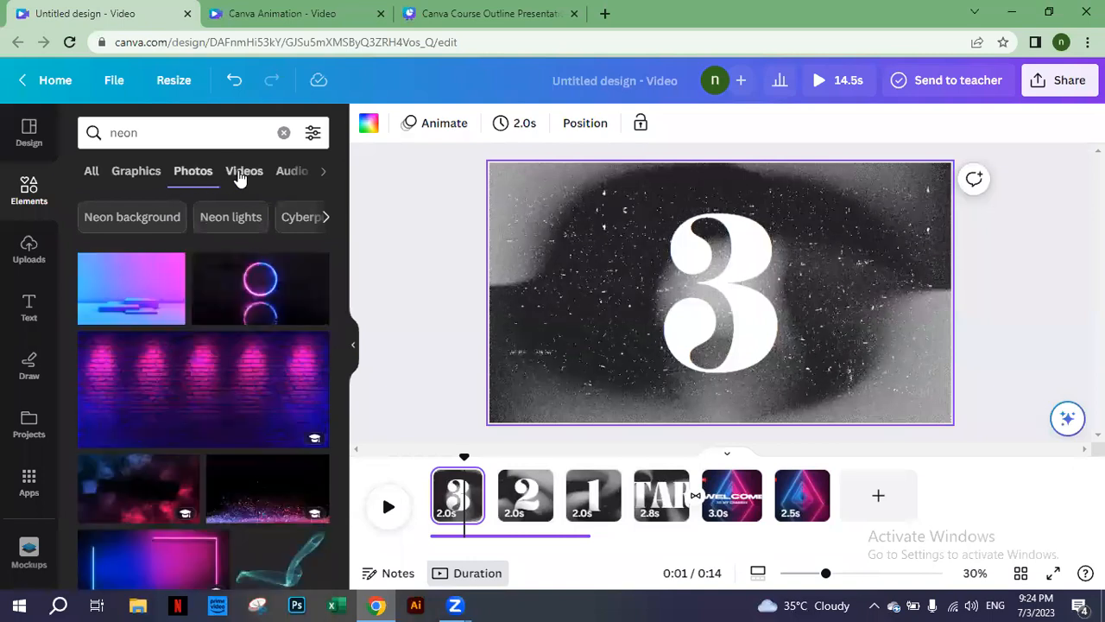
pyautogui.click(238, 173)
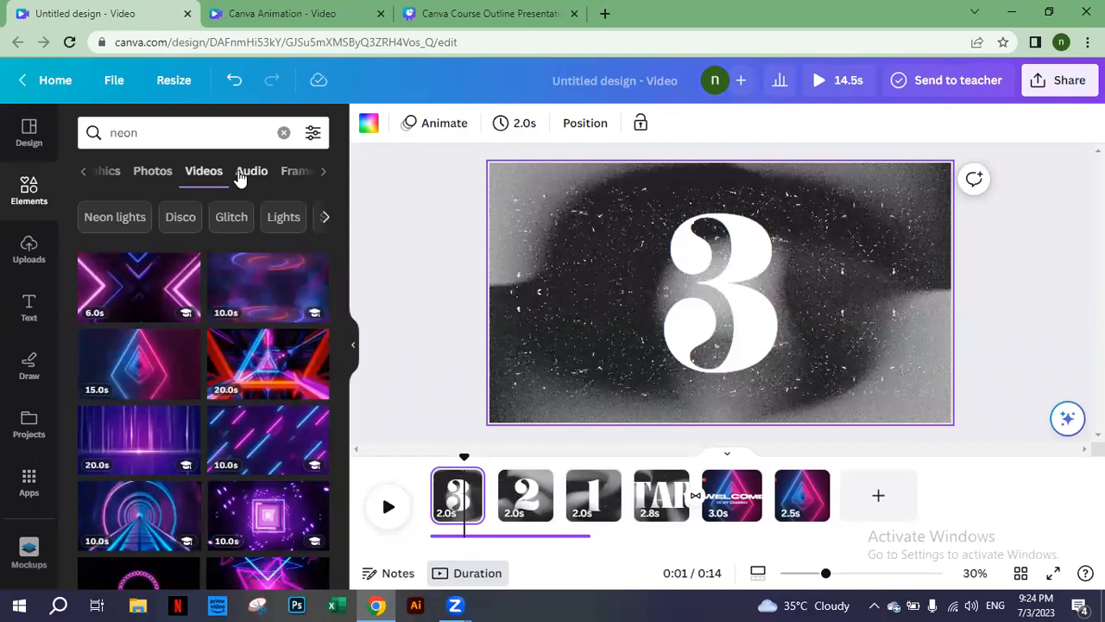
# Step: Make the 10-second neon tunnel video the background of the 3 page and trim that page to 2 seconds
pyautogui.click(100, 555)
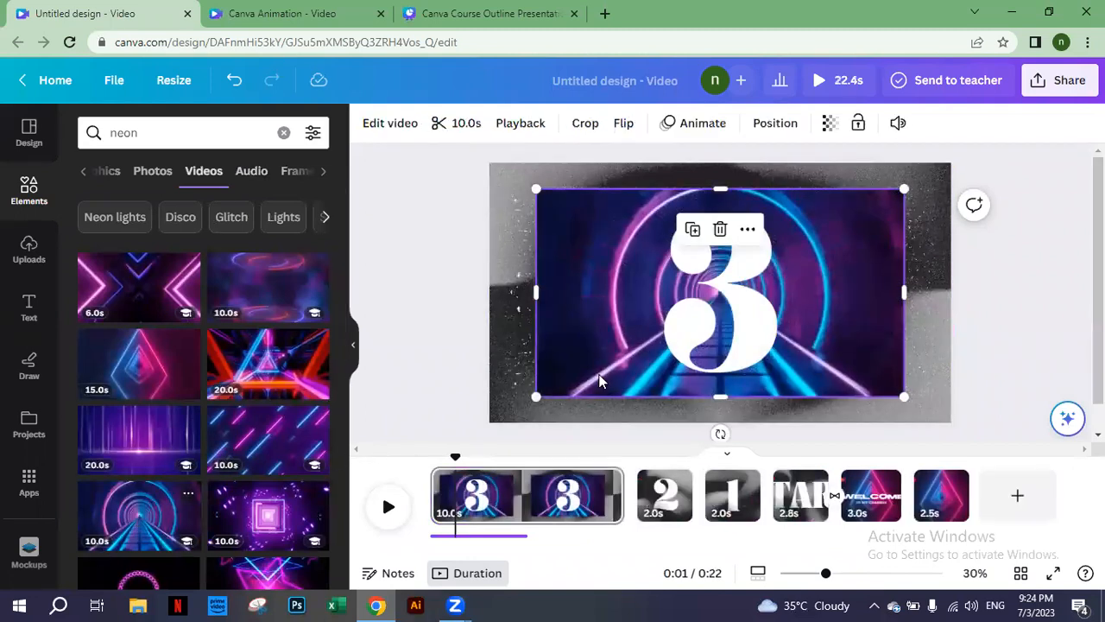
pyautogui.rightClick(602, 291)
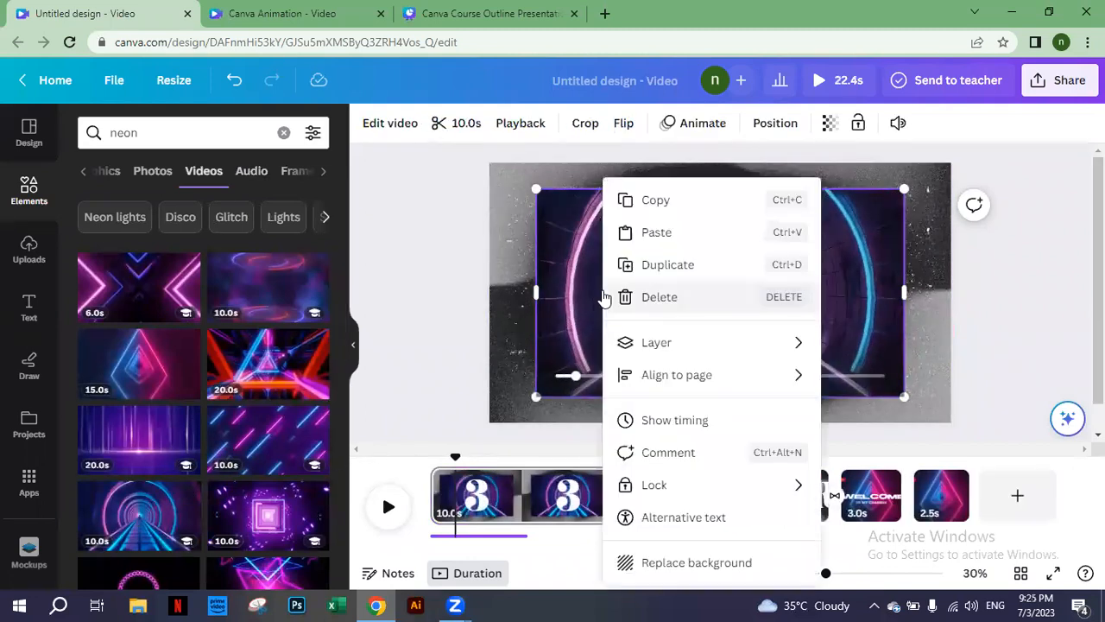
pyautogui.click(669, 563)
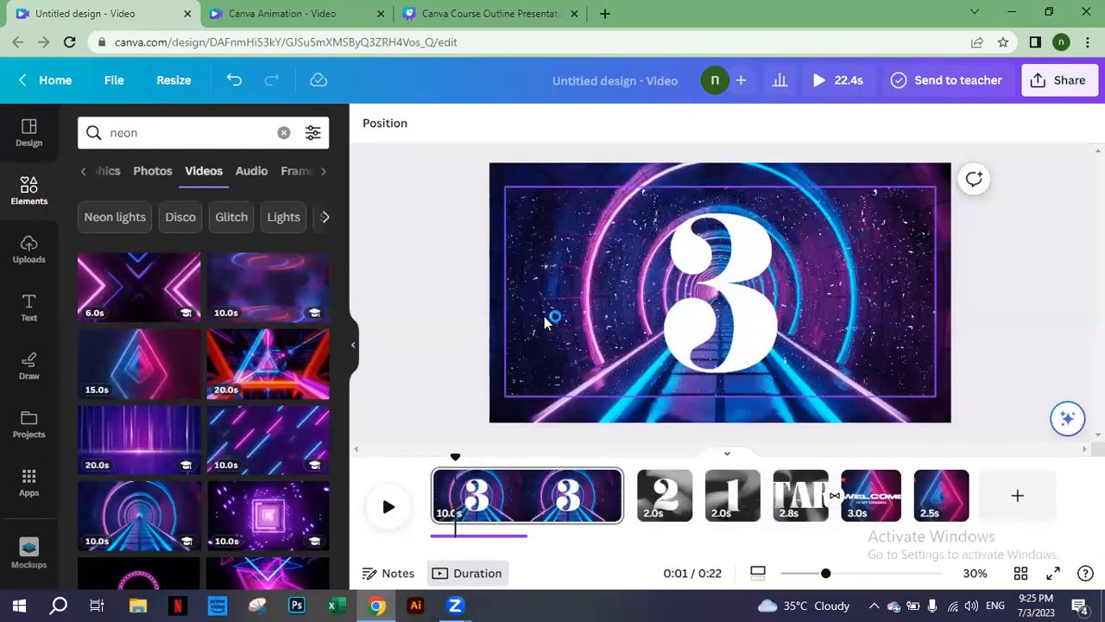
pyautogui.moveTo(619, 501); pyautogui.dragTo(464, 489)
pyautogui.click(520, 503)
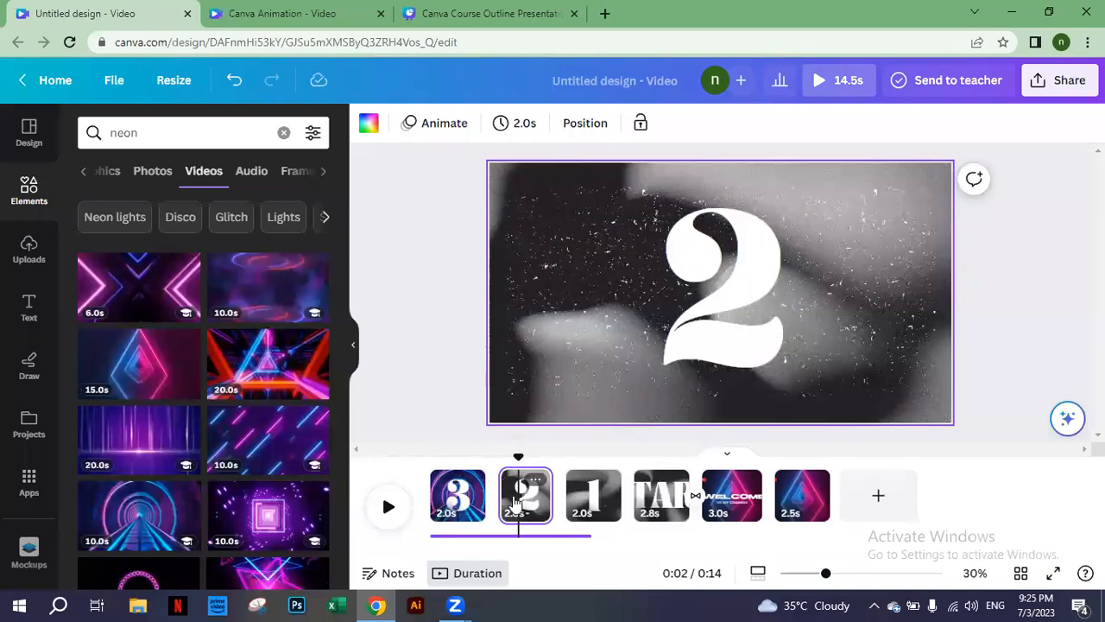
# Step: Play the 3 page from the start of the video to check the numeral over its new background
pyautogui.click(454, 504)
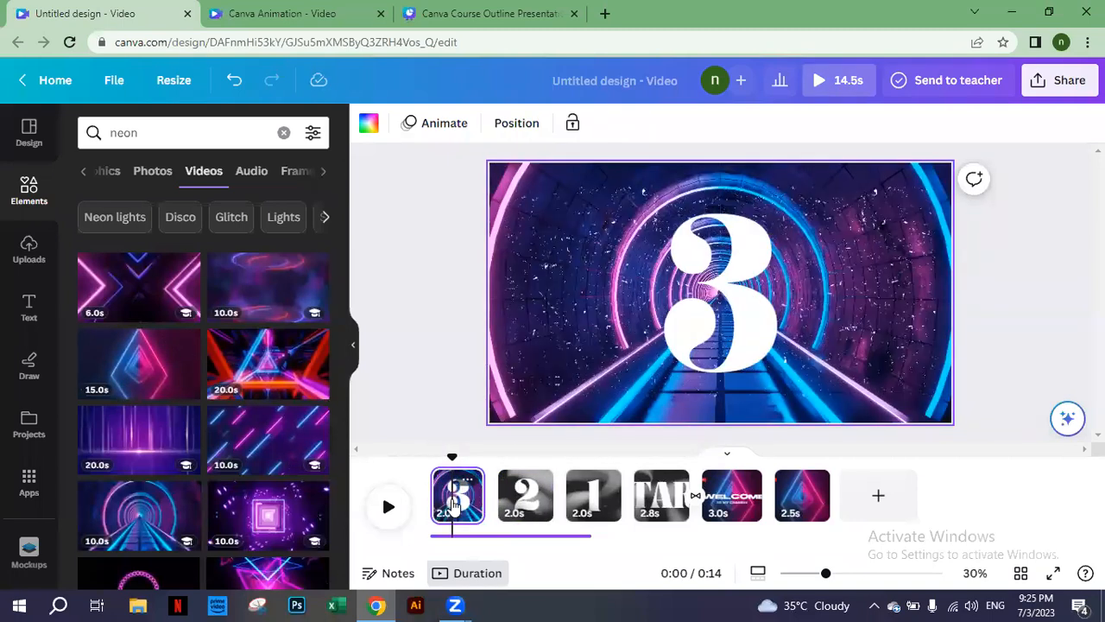
pyautogui.click(725, 324)
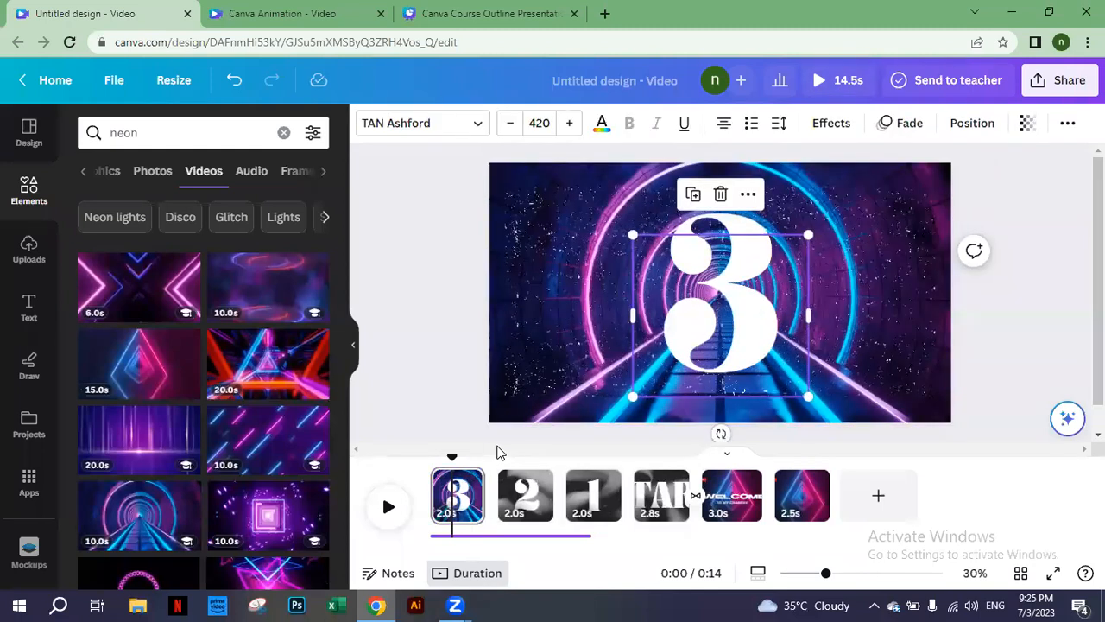
pyautogui.moveTo(449, 454); pyautogui.dragTo(417, 454)
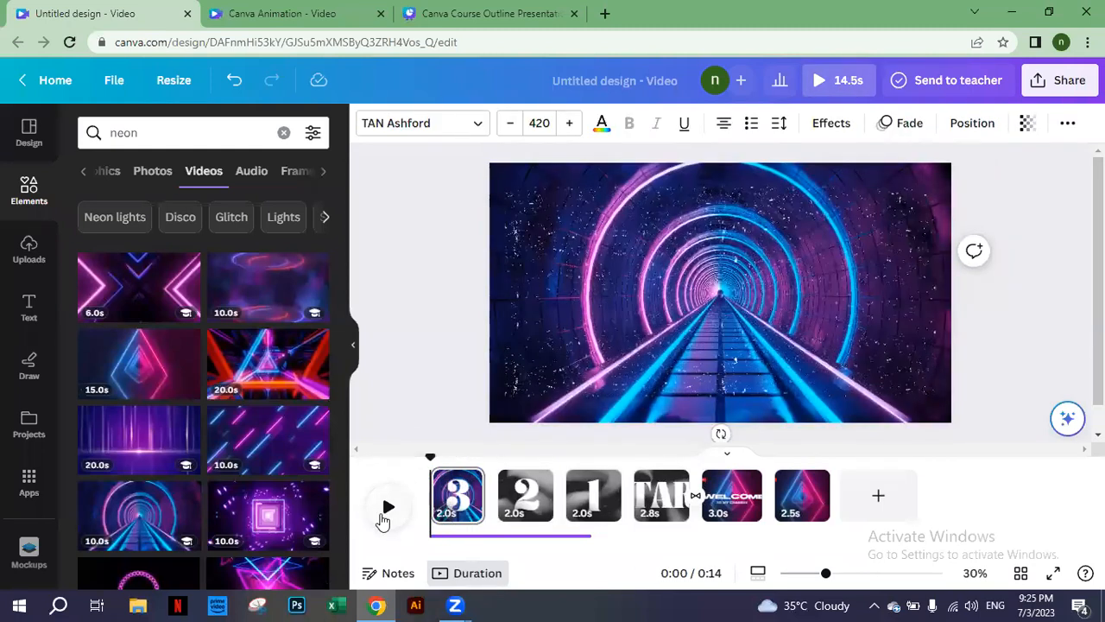
pyautogui.click(388, 507)
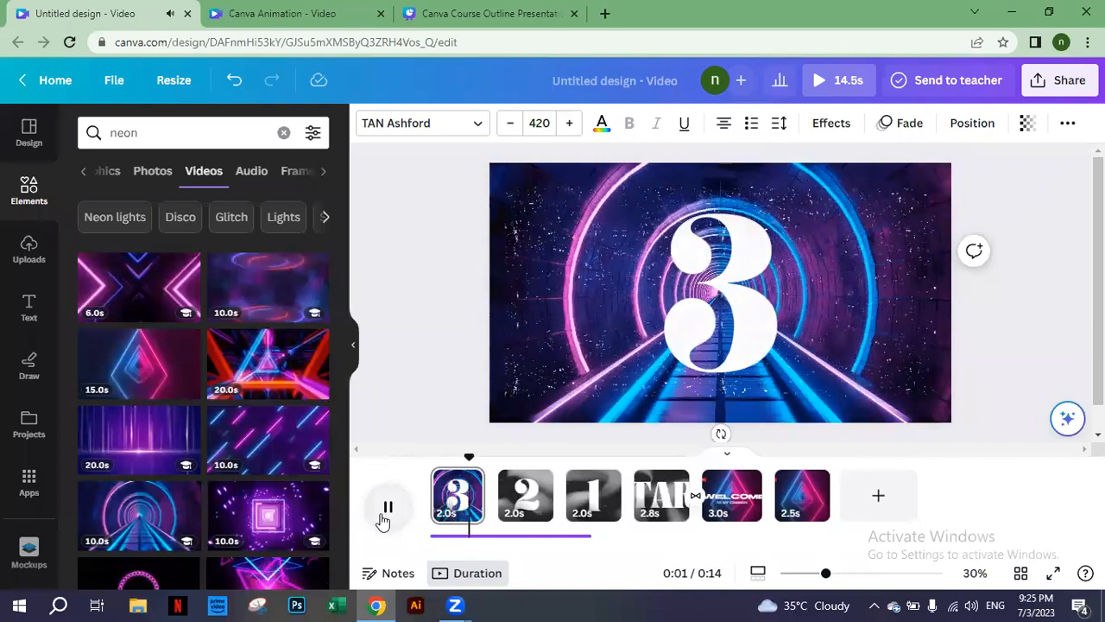
pyautogui.click(388, 508)
pyautogui.moveTo(507, 456); pyautogui.dragTo(399, 450)
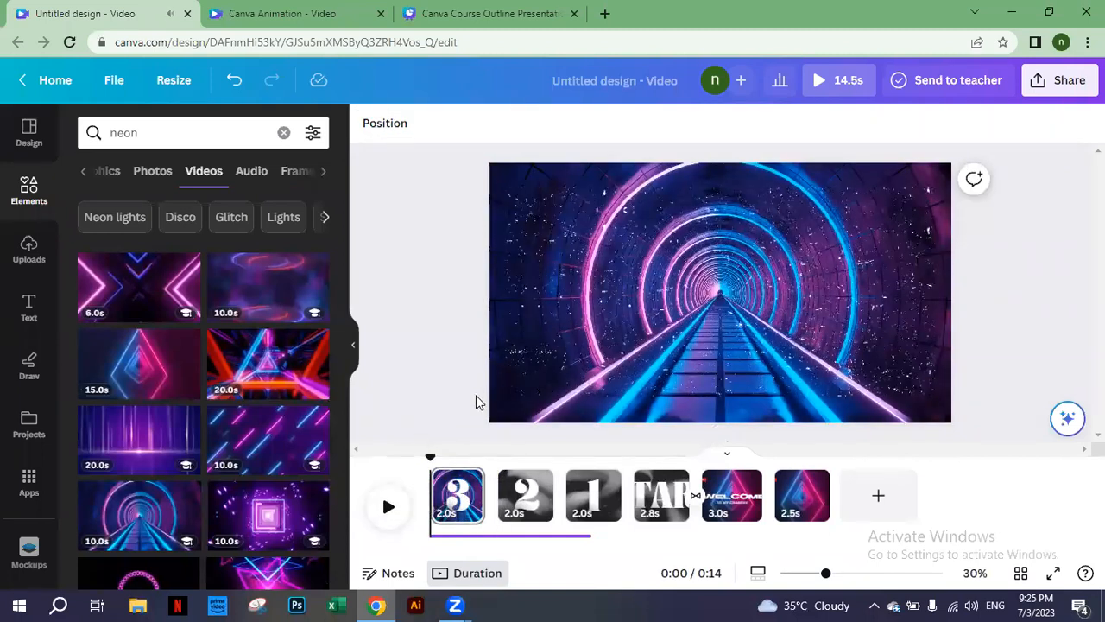
# Step: Change the text animation of the numeral 3 on the first page to Roll from the Writing group
pyautogui.click(458, 494)
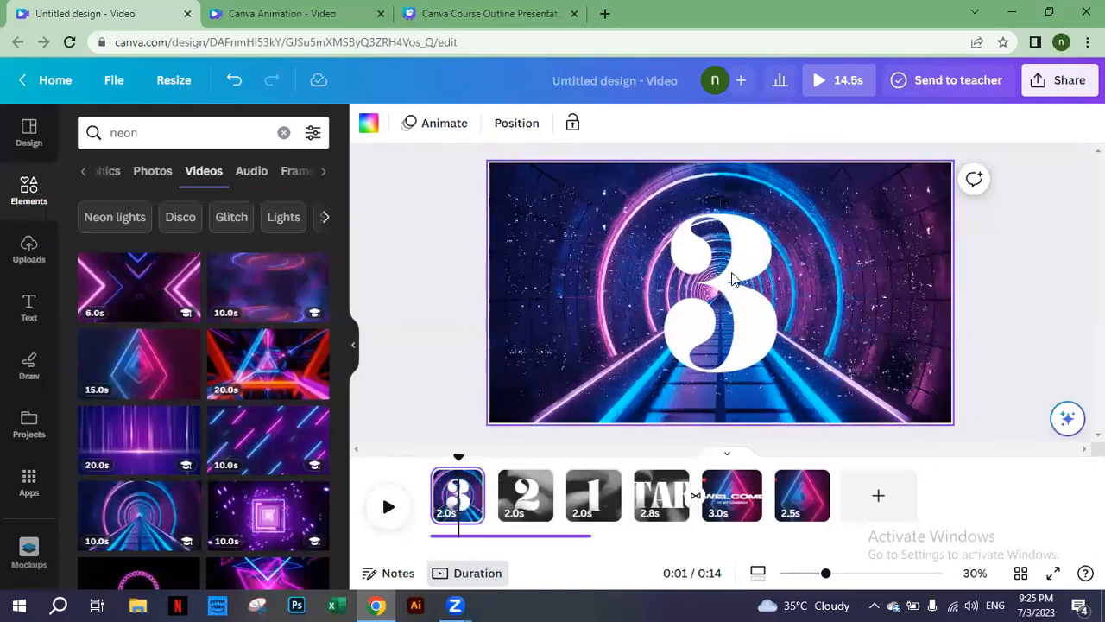
pyautogui.click(704, 282)
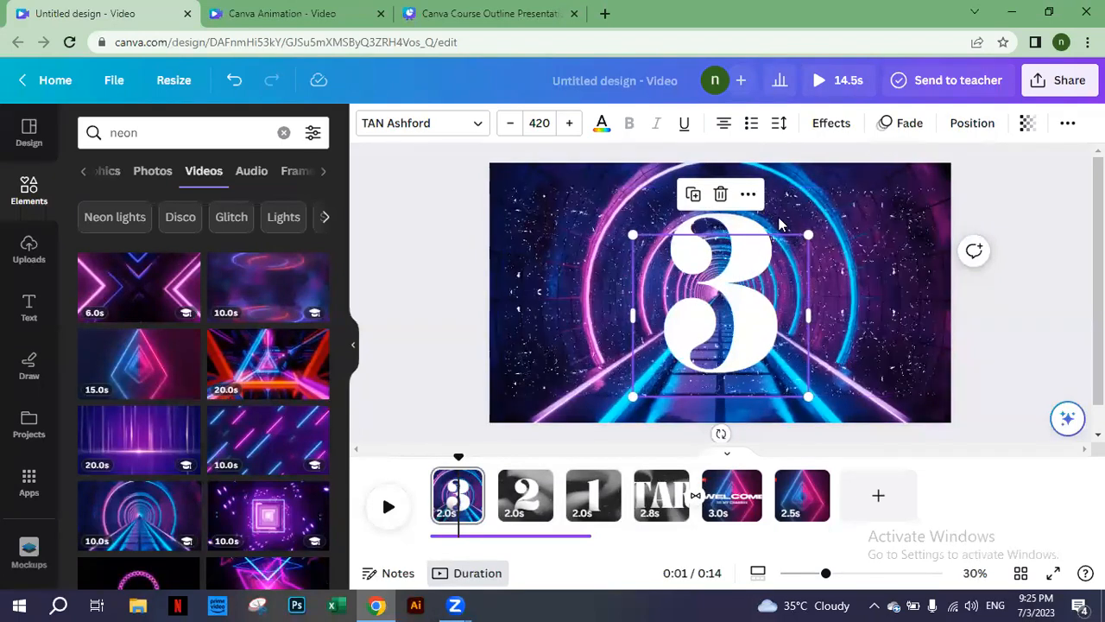
pyautogui.click(902, 130)
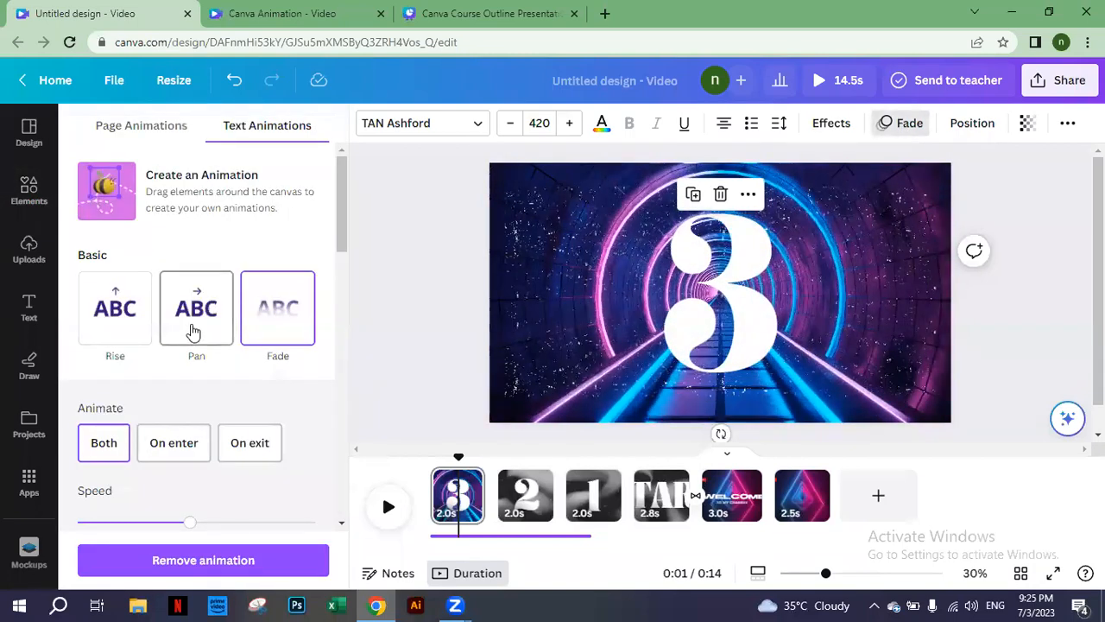
pyautogui.moveTo(337, 234); pyautogui.dragTo(335, 354)
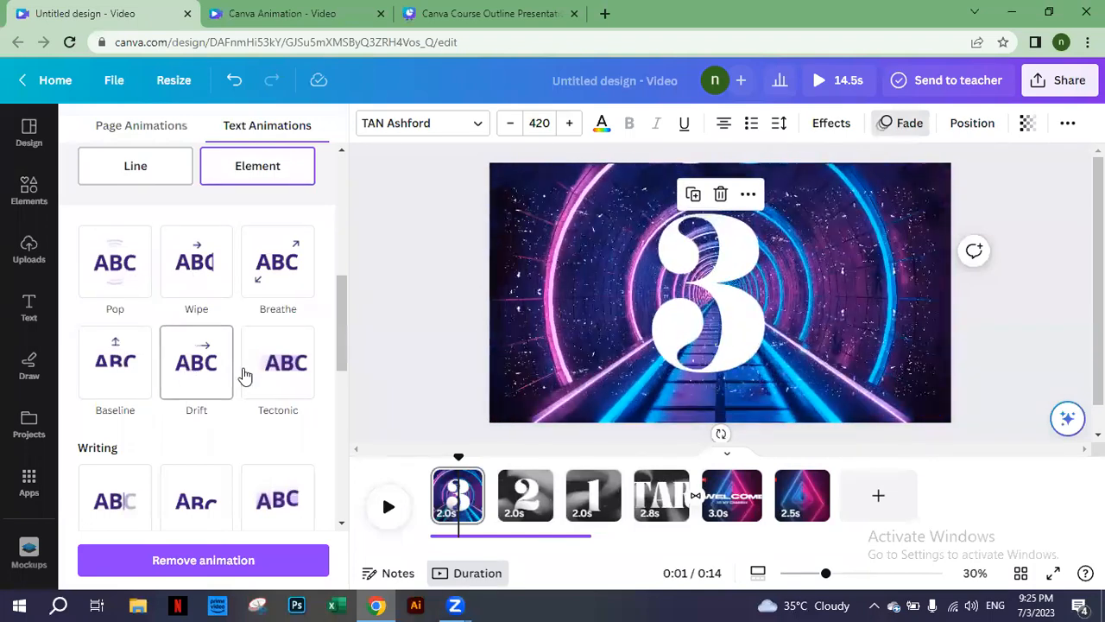
pyautogui.moveTo(346, 335); pyautogui.dragTo(346, 388)
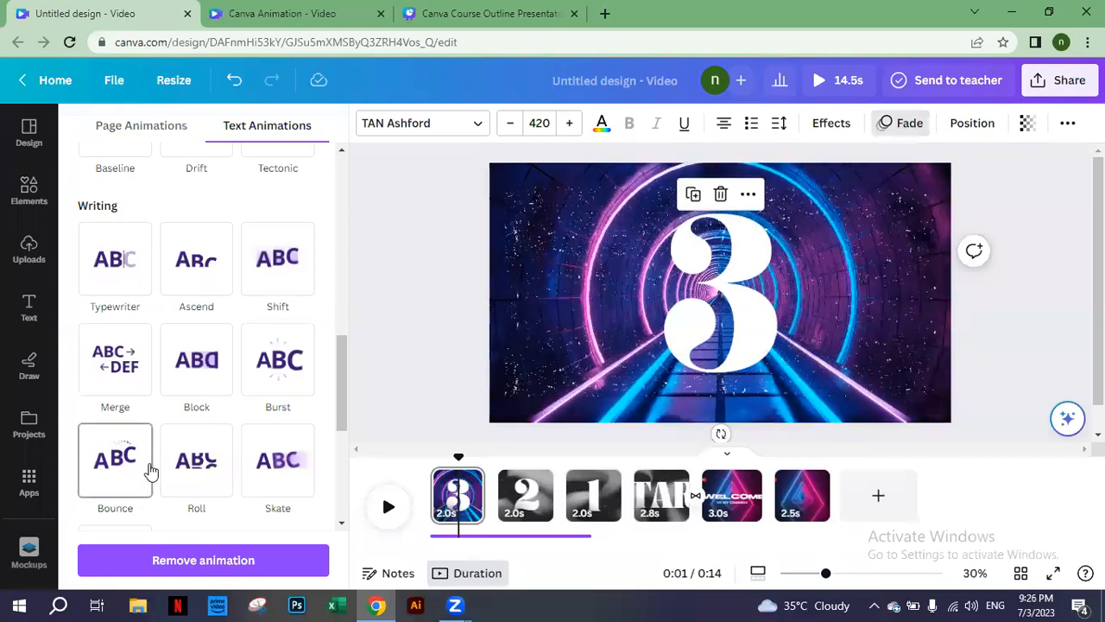
pyautogui.click(194, 473)
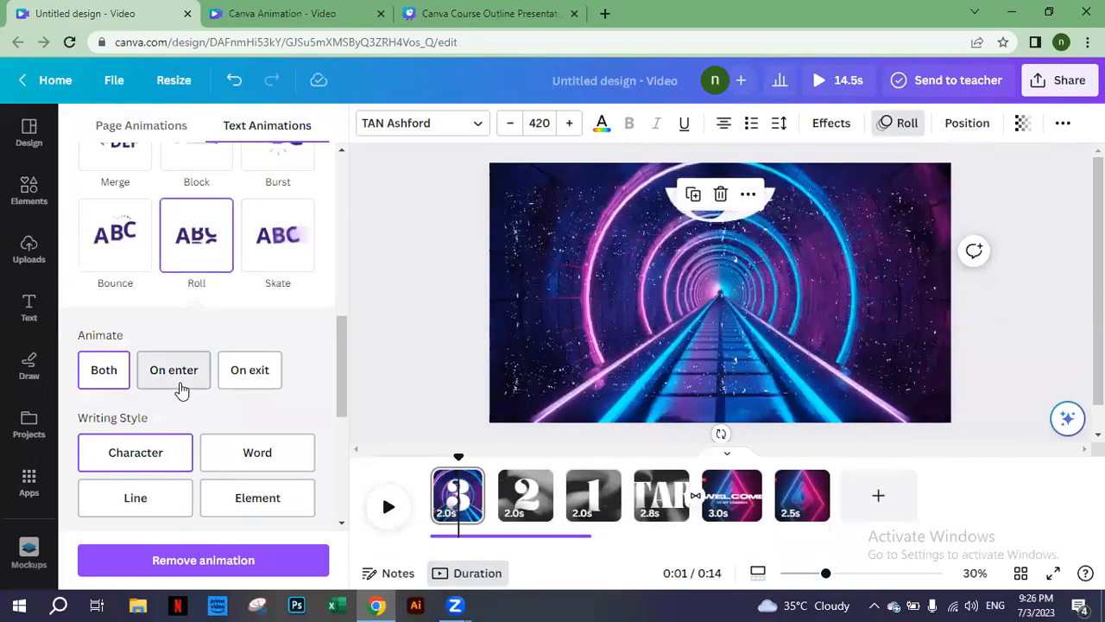
# Step: Set the neon tunnel video as the background of the 2 page and trim that page to 2 seconds
pyautogui.click(516, 490)
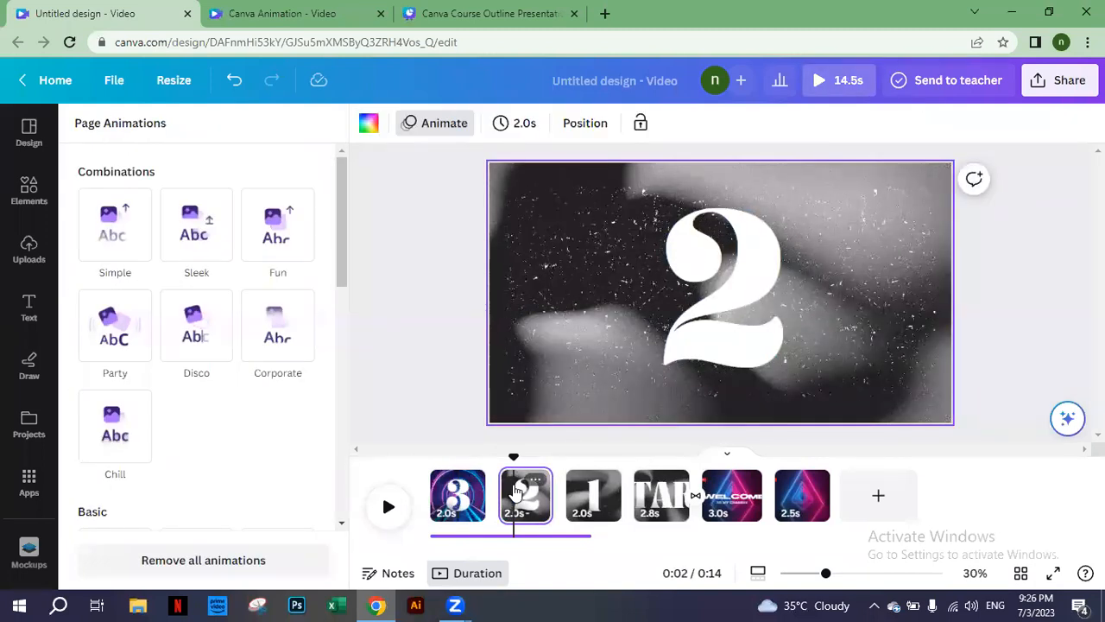
pyautogui.click(418, 351)
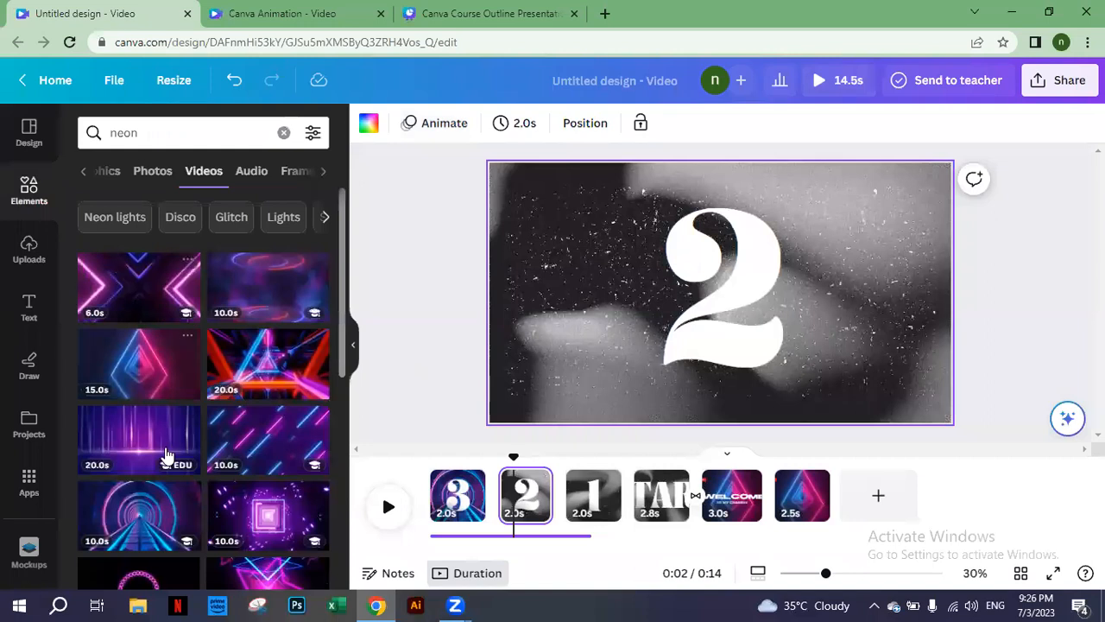
pyautogui.click(144, 499)
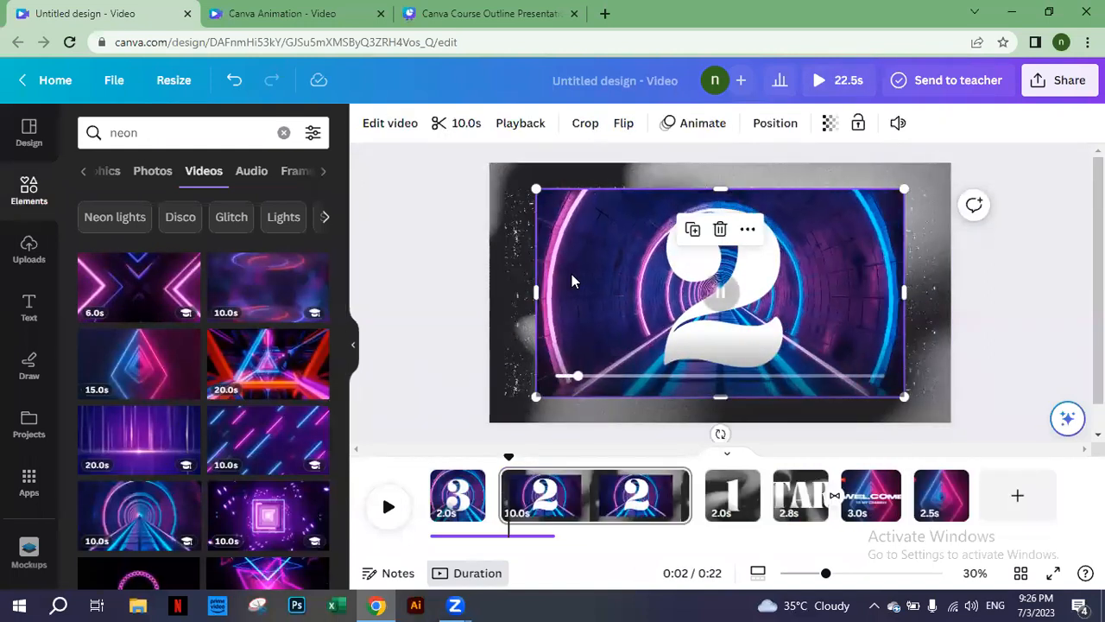
pyautogui.rightClick(571, 282)
pyautogui.click(665, 562)
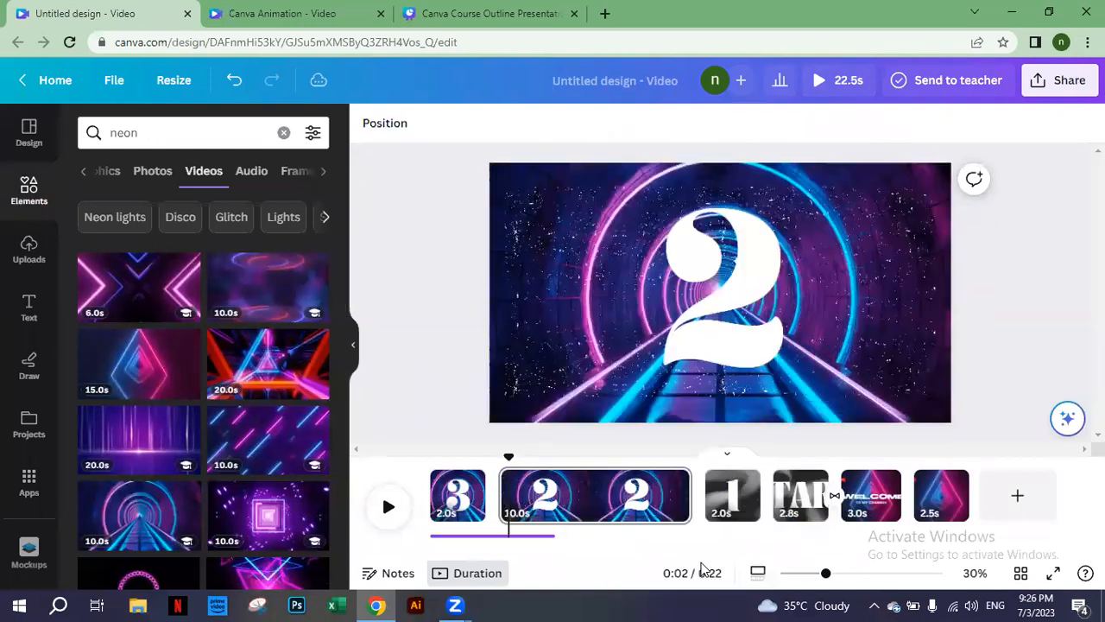
pyautogui.moveTo(585, 492); pyautogui.dragTo(524, 491)
# Step: Apply the Roll writing animation to the numeral 2 on the second page
pyautogui.click(708, 288)
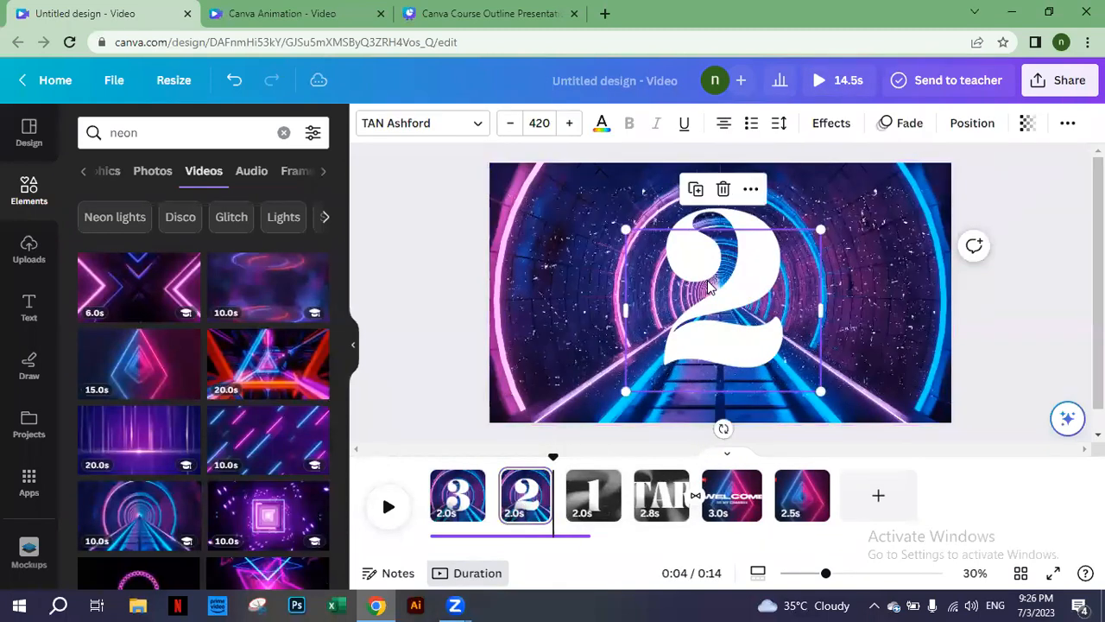
pyautogui.click(909, 125)
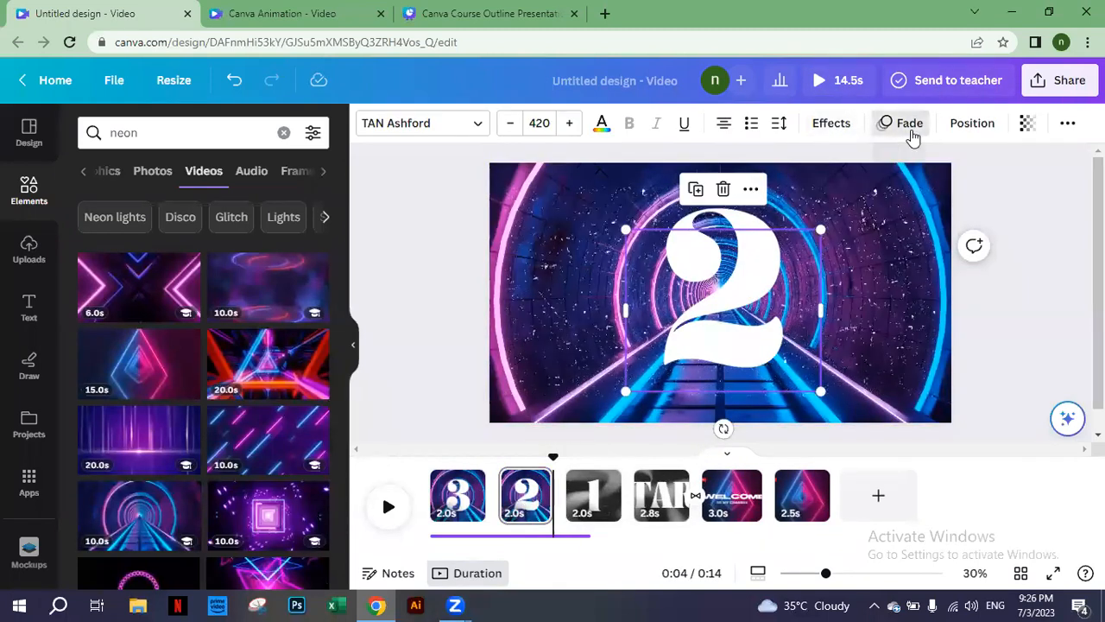
pyautogui.scroll(-6, 341, 356)
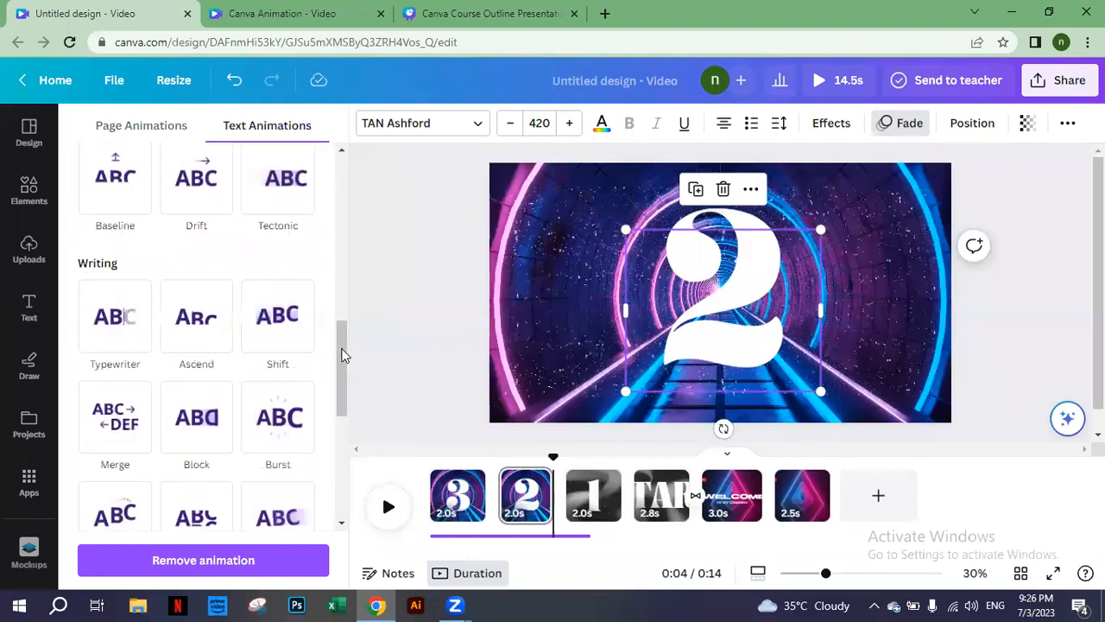
pyautogui.moveTo(338, 372); pyautogui.dragTo(340, 428)
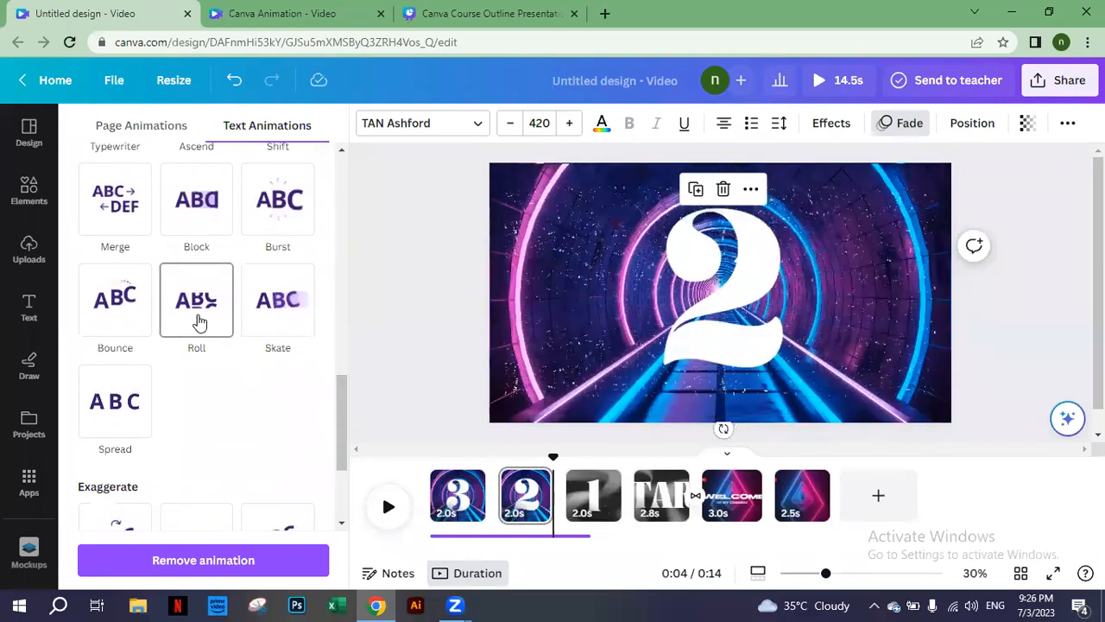
pyautogui.click(198, 321)
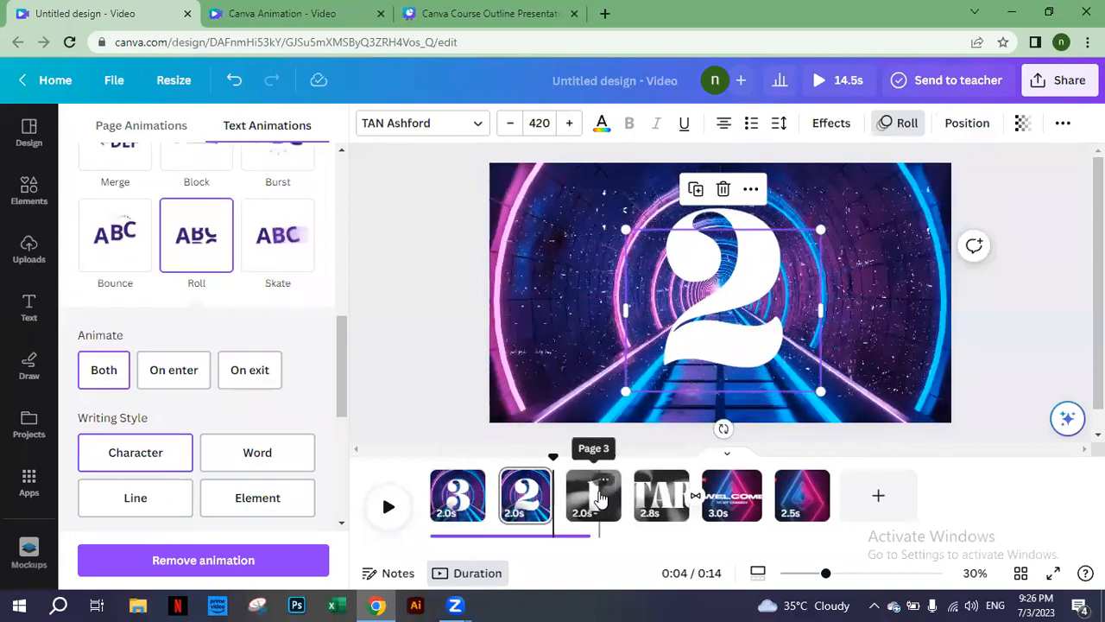
# Step: Set the recently used neon tunnel video as the background of the numeral 1 page
pyautogui.click(594, 493)
pyautogui.click(688, 278)
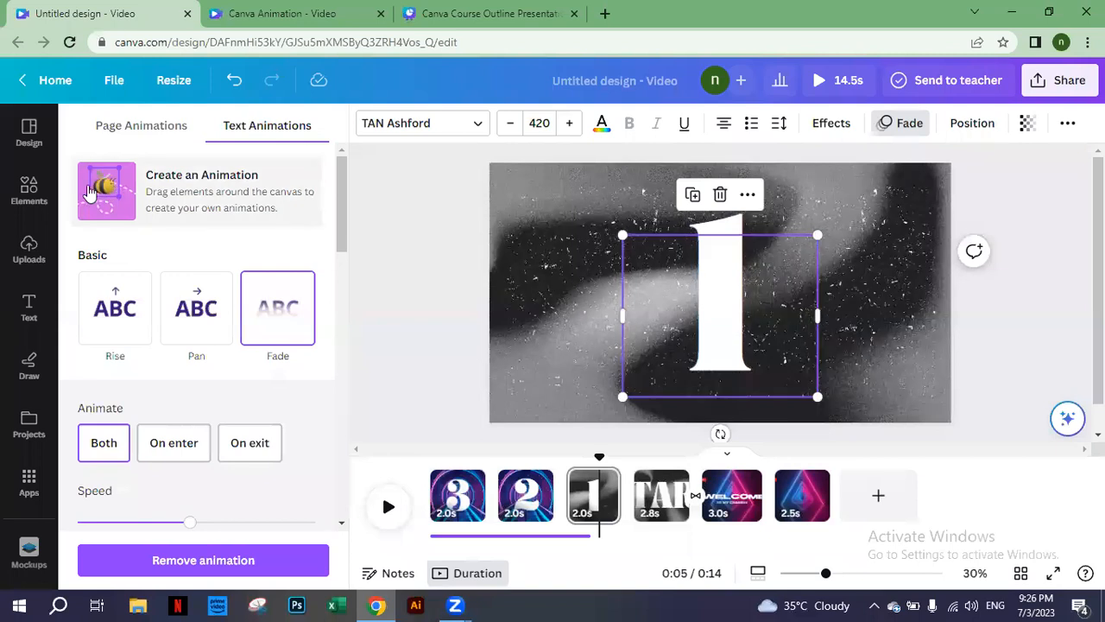
pyautogui.click(29, 188)
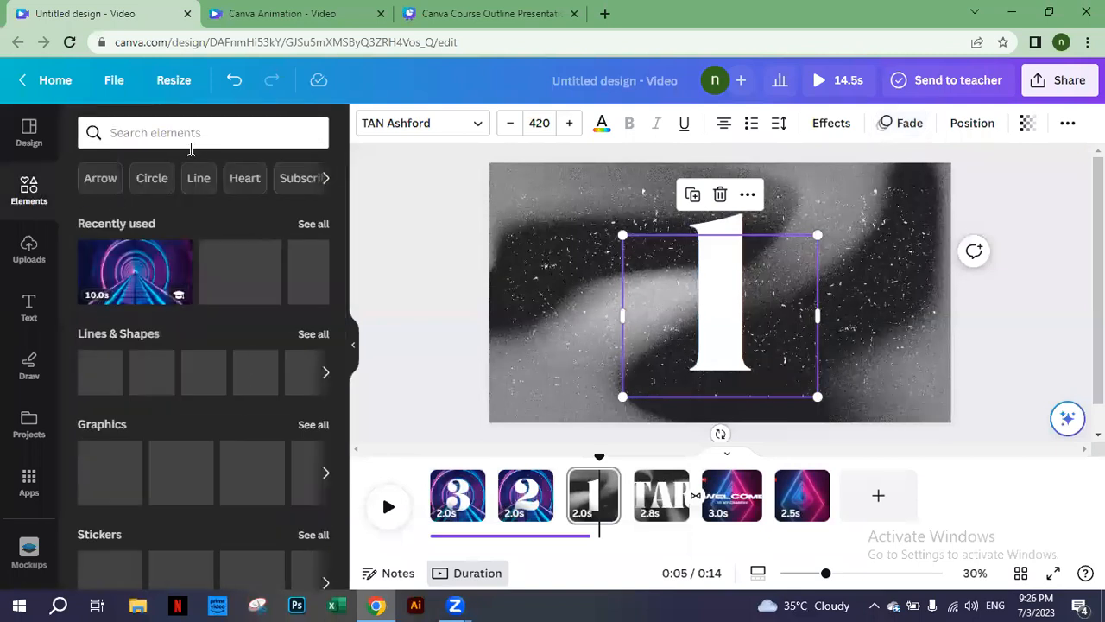
pyautogui.click(138, 273)
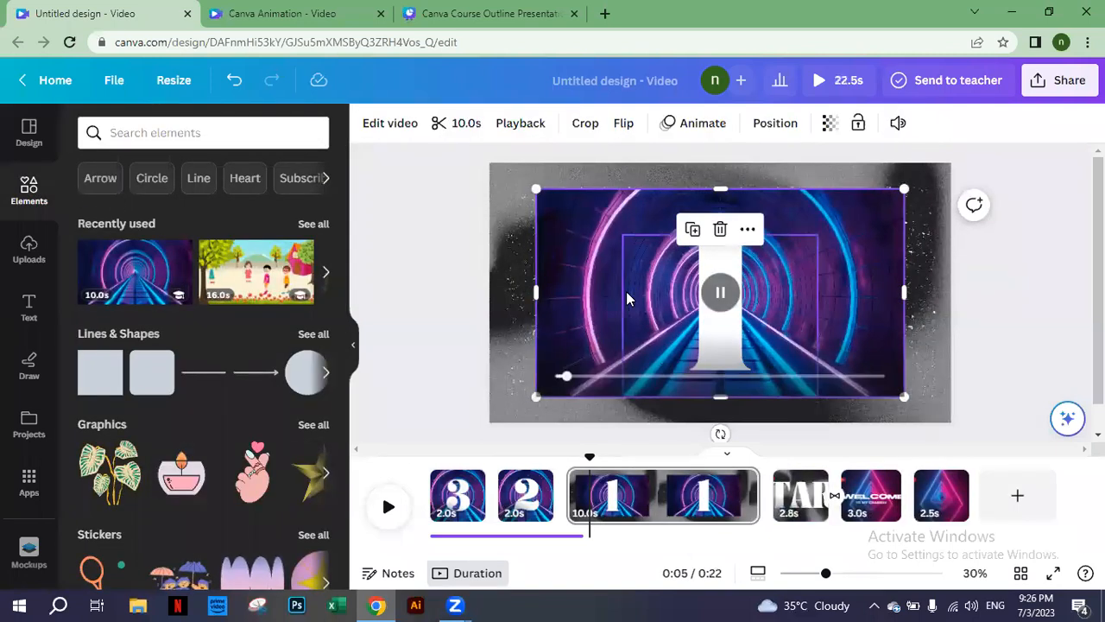
pyautogui.rightClick(591, 277)
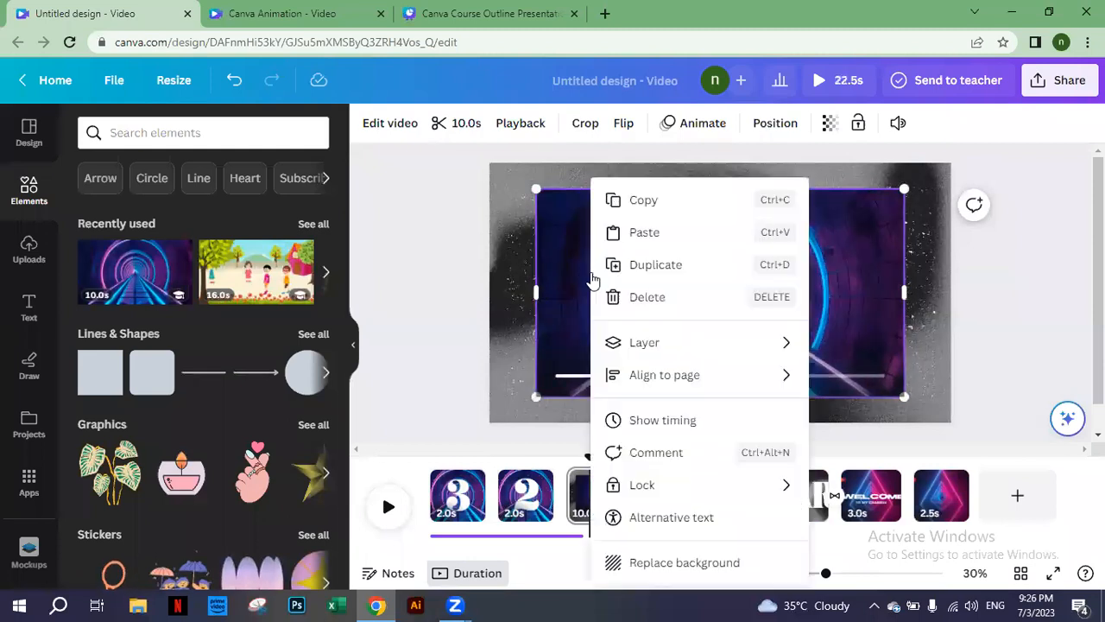
pyautogui.click(684, 558)
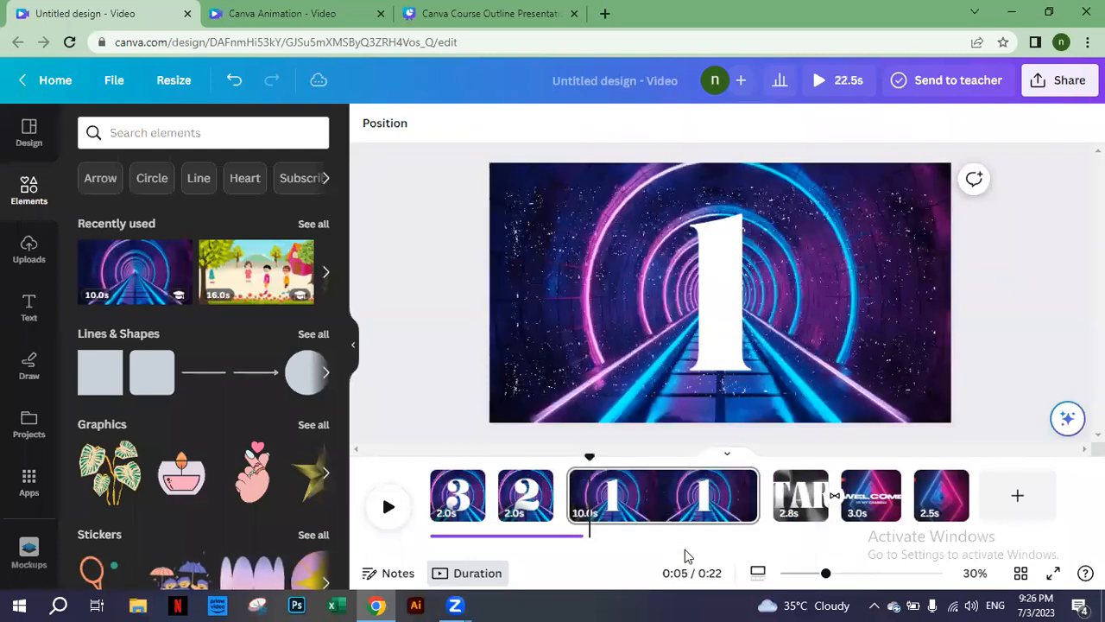
# Step: Apply the Roll writing animation to the numeral 1 on the third page and trim that page to 2 seconds
pyautogui.click(711, 350)
pyautogui.click(889, 123)
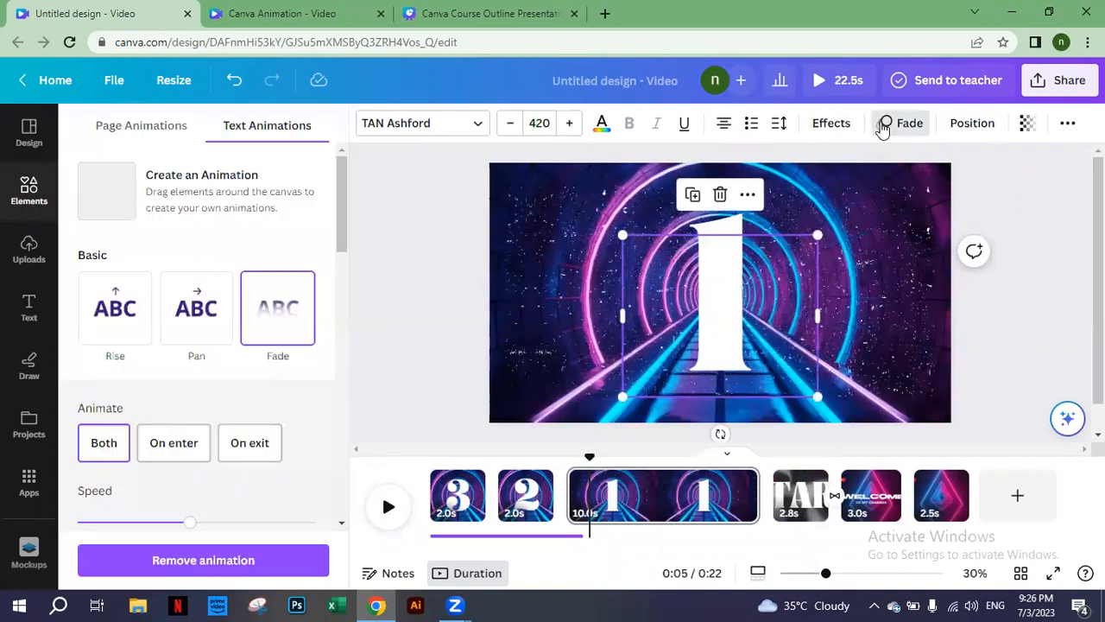
pyautogui.scroll(-10, 338, 379)
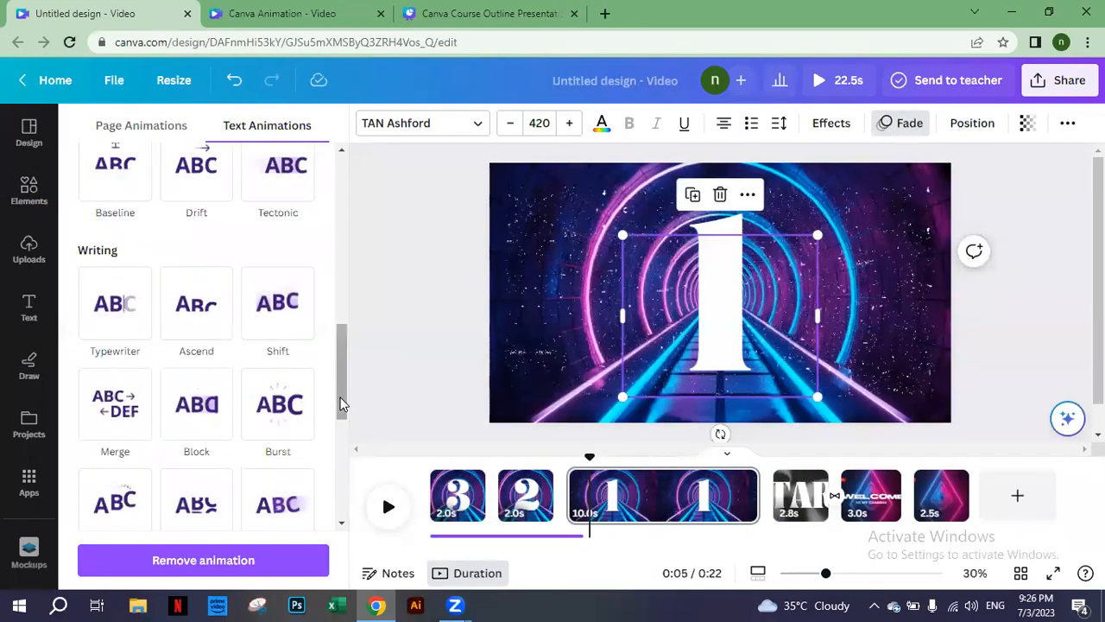
pyautogui.moveTo(341, 403); pyautogui.dragTo(348, 451)
pyautogui.click(203, 301)
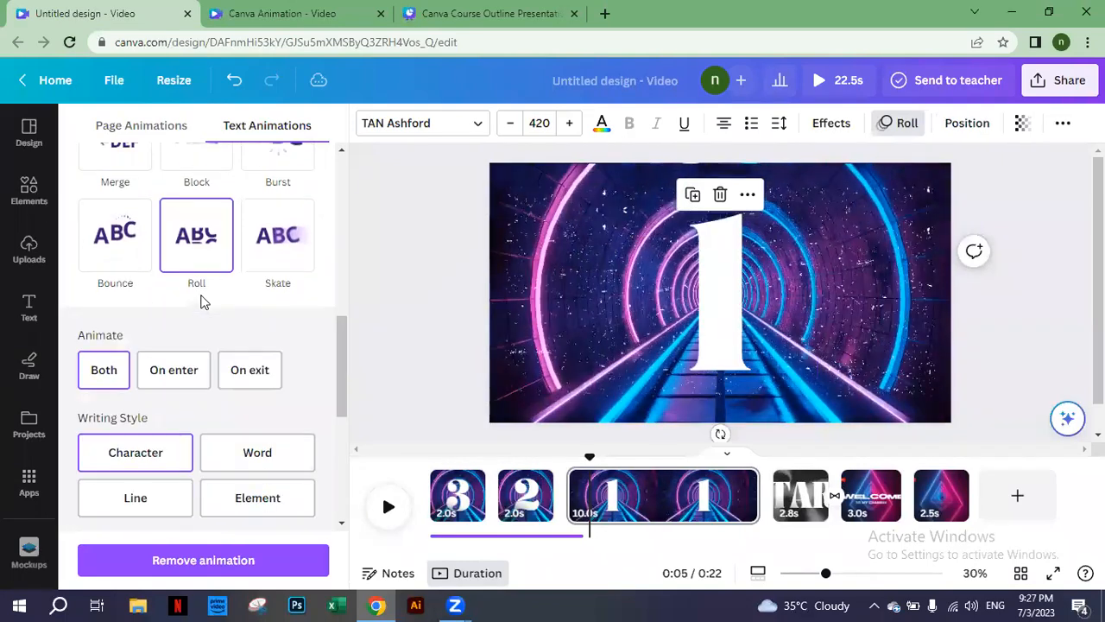
pyautogui.click(442, 362)
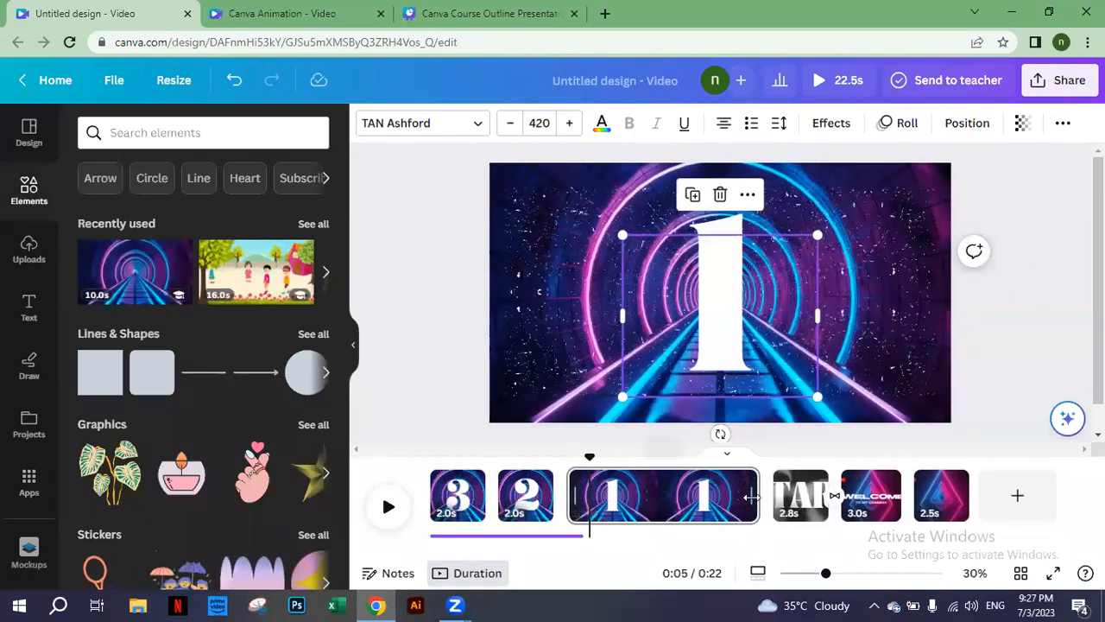
pyautogui.moveTo(616, 501); pyautogui.dragTo(601, 500)
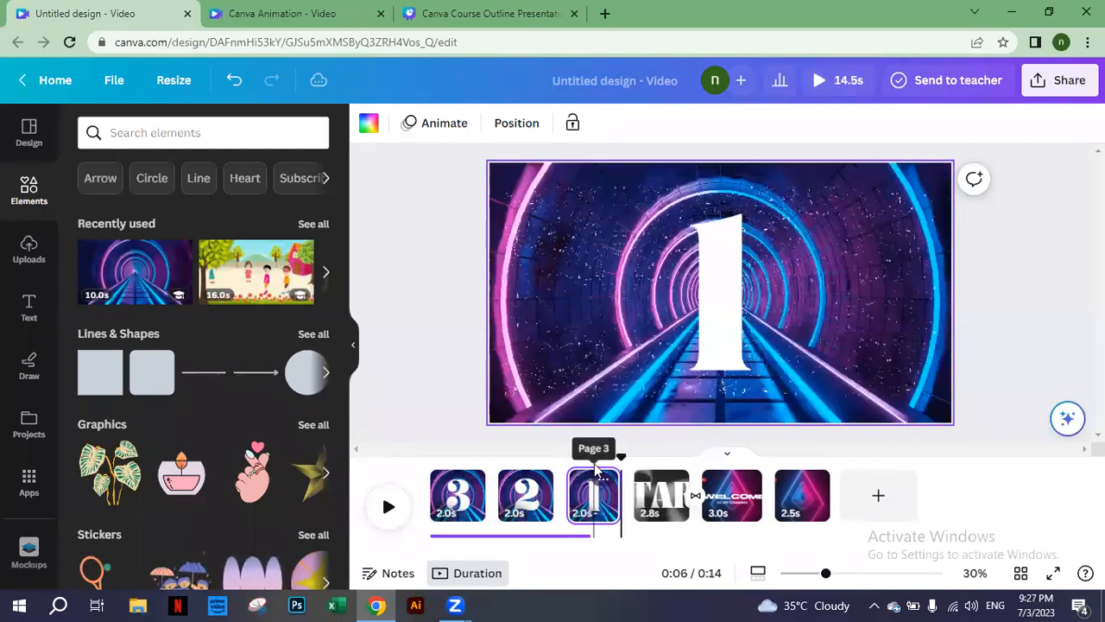
# Step: Play the video from the start to check the 3, 2, 1 countdown pages
pyautogui.moveTo(620, 460); pyautogui.dragTo(403, 471)
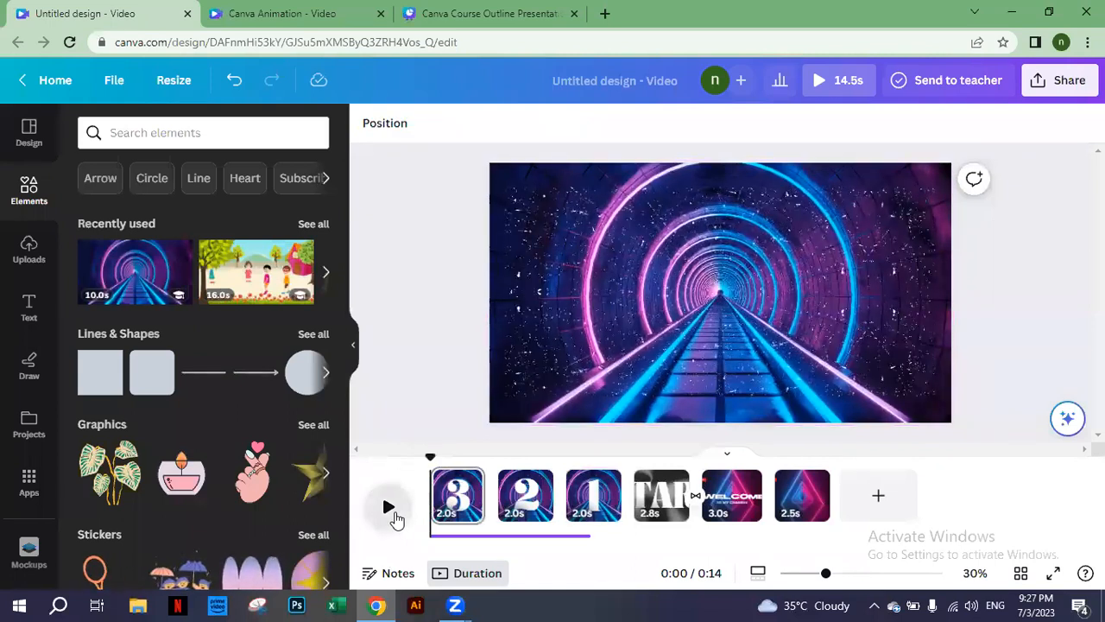
pyautogui.click(388, 507)
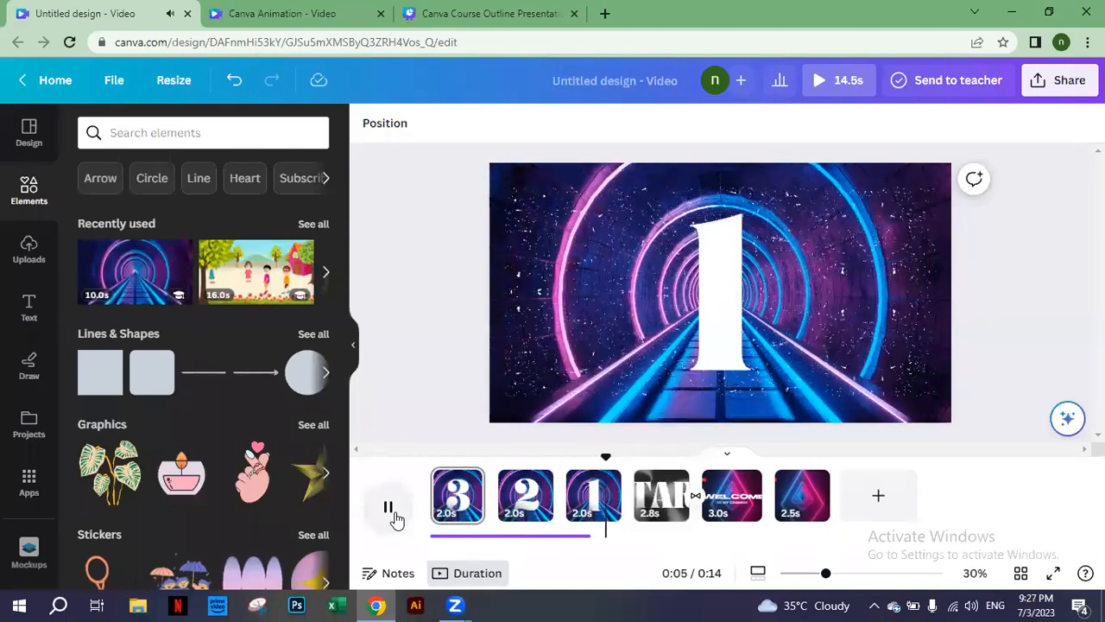
pyautogui.click(390, 510)
pyautogui.moveTo(669, 451); pyautogui.dragTo(619, 449)
# Step: Scale the START text down to font size 279 so it fits the page, and delete the speckled overlay image
pyautogui.click(676, 499)
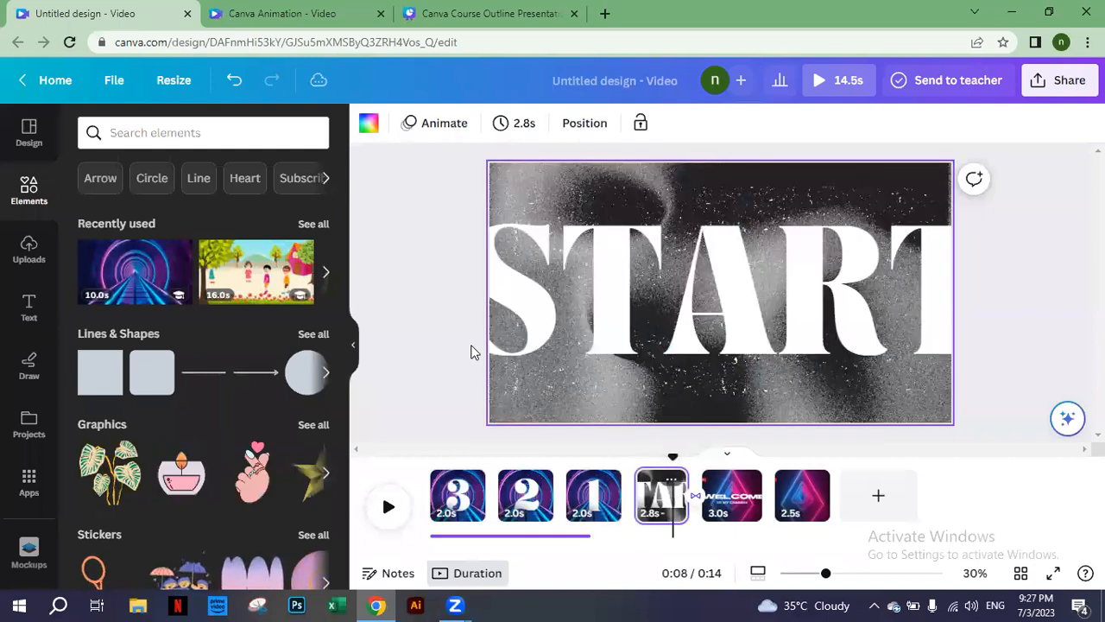
pyautogui.click(564, 294)
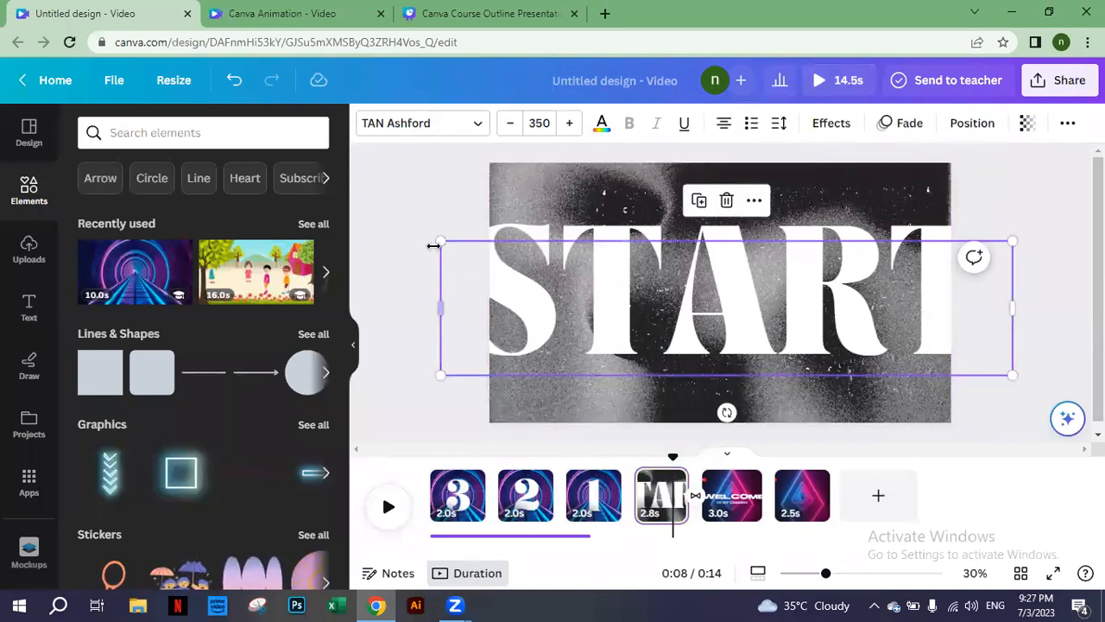
pyautogui.moveTo(438, 240); pyautogui.dragTo(495, 253)
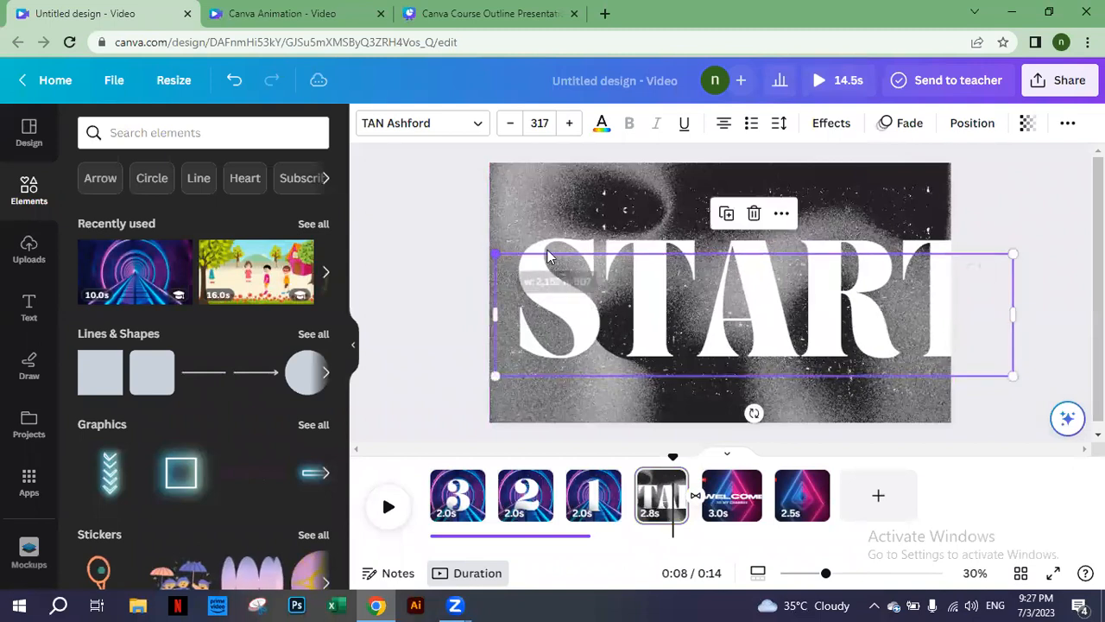
pyautogui.moveTo(1012, 375); pyautogui.dragTo(949, 359)
pyautogui.click(611, 202)
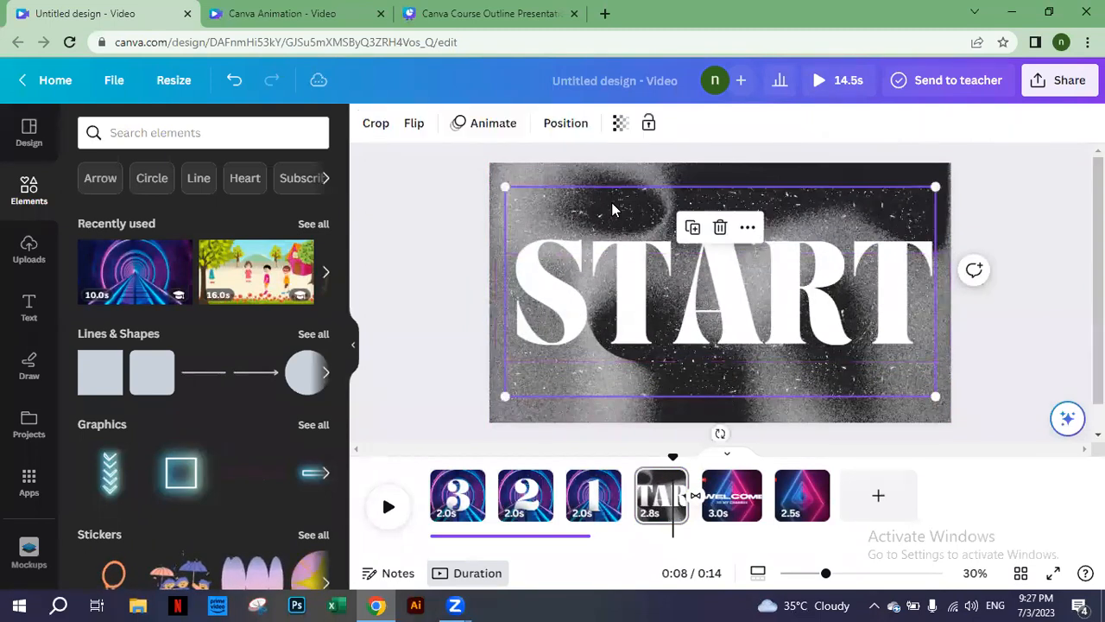
pyautogui.click(611, 202)
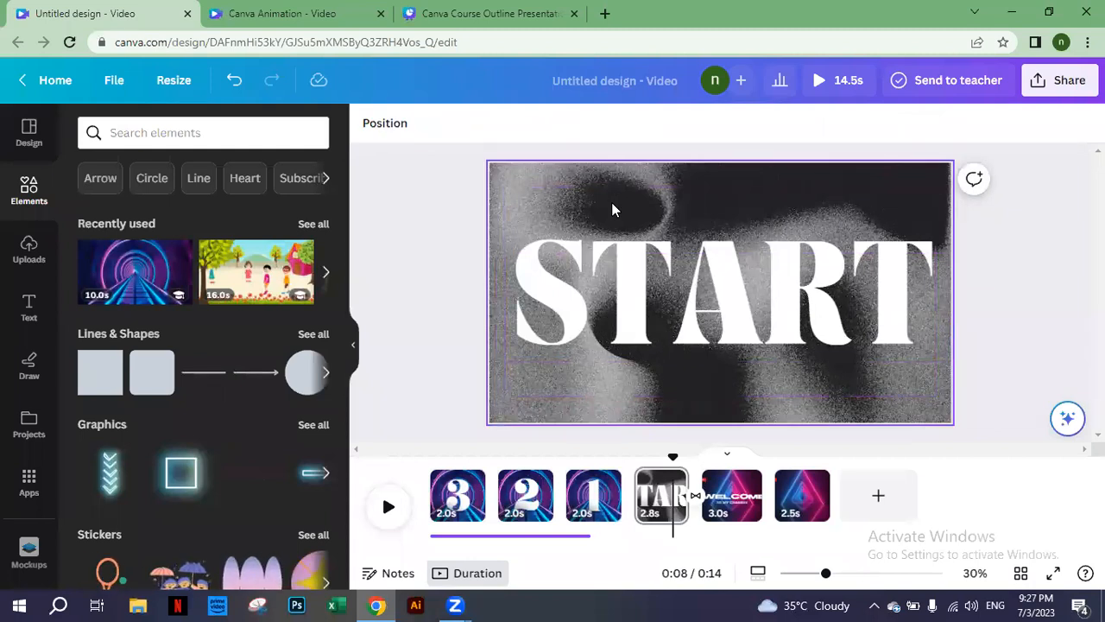
# Step: Search the elements for "neon" videos and set the purple glowing square tunnel clip as the START page's background
pyautogui.click(144, 138)
pyautogui.write('neon')
pyautogui.click(156, 216)
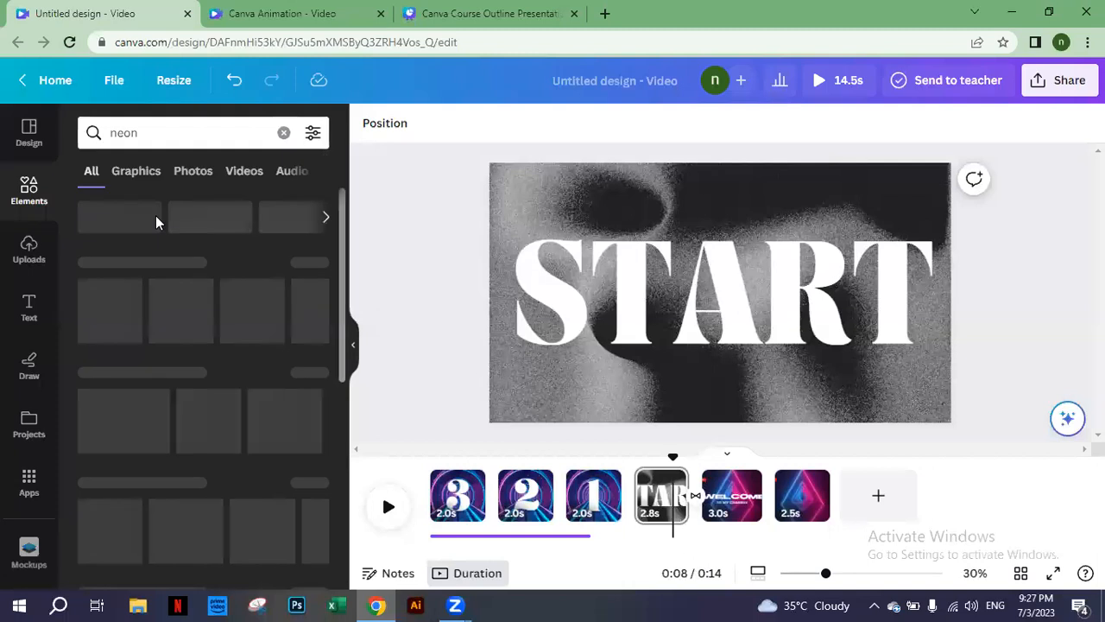
pyautogui.click(244, 171)
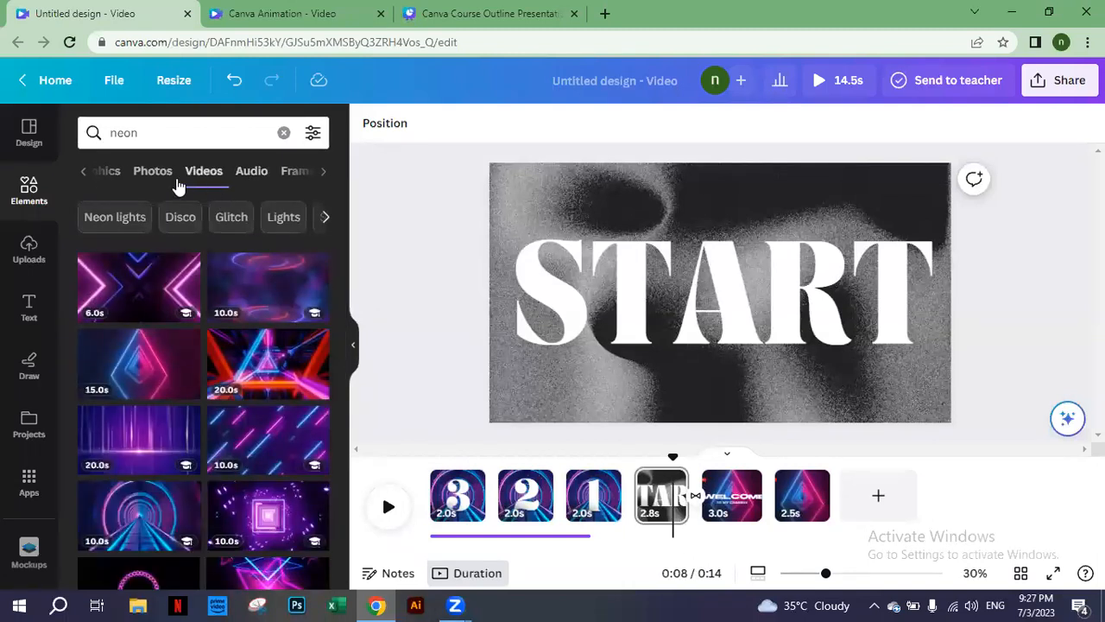
pyautogui.click(152, 172)
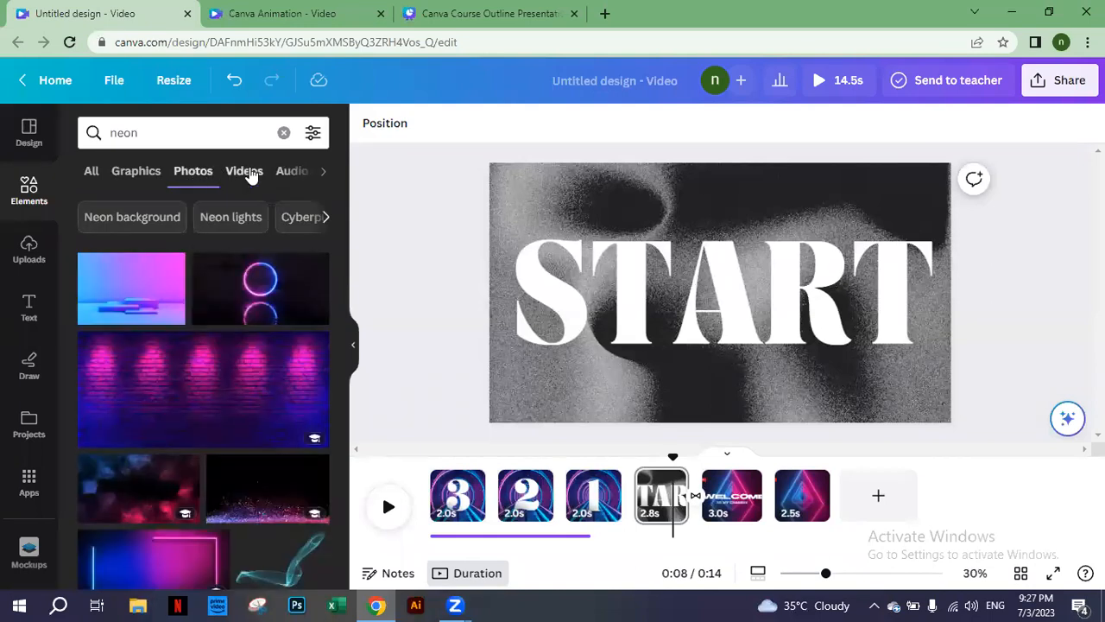
pyautogui.click(246, 171)
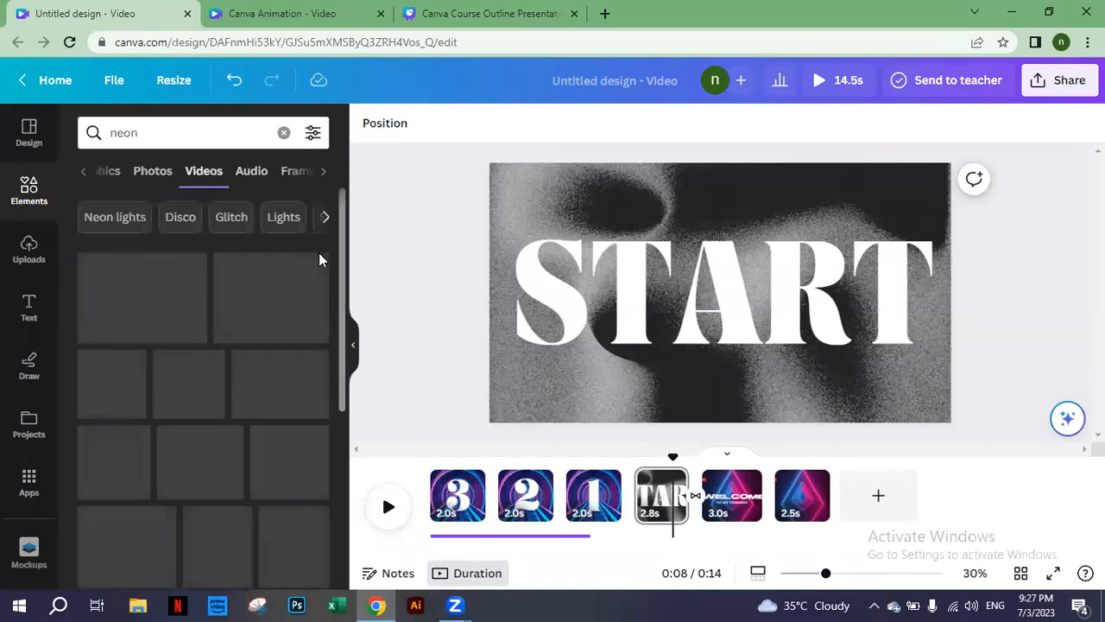
pyautogui.moveTo(340, 276); pyautogui.dragTo(337, 448)
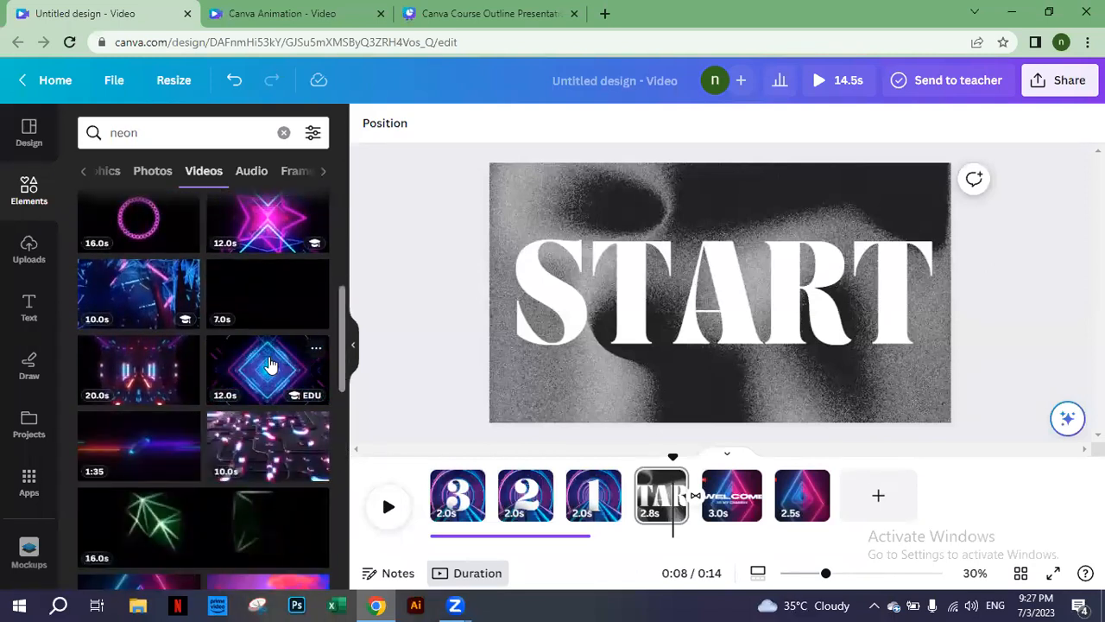
pyautogui.moveTo(340, 358); pyautogui.dragTo(351, 212)
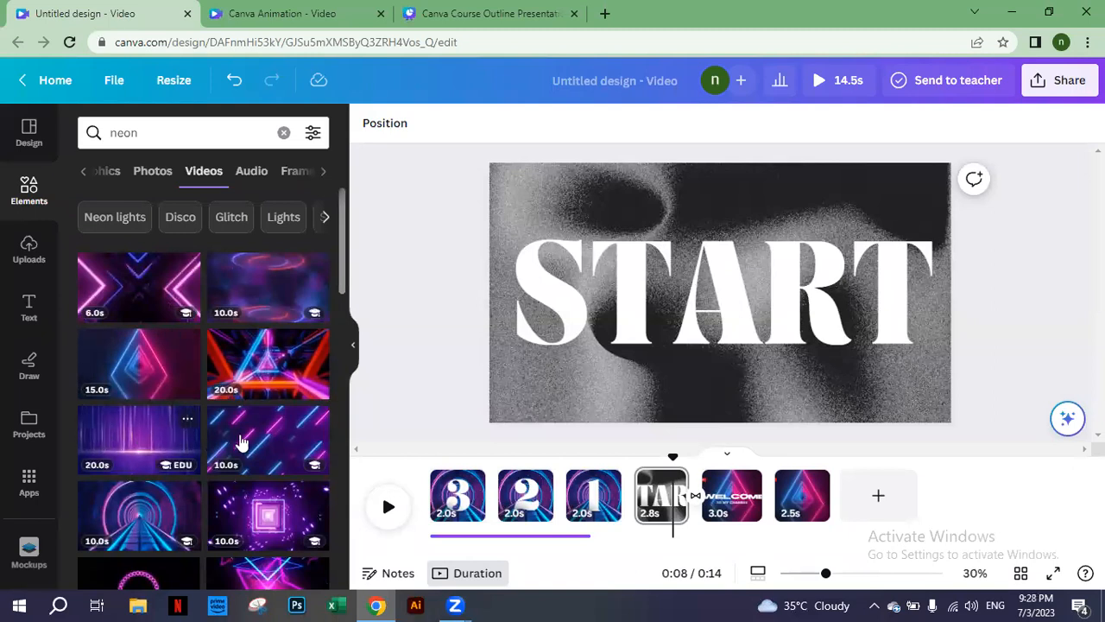
pyautogui.click(268, 516)
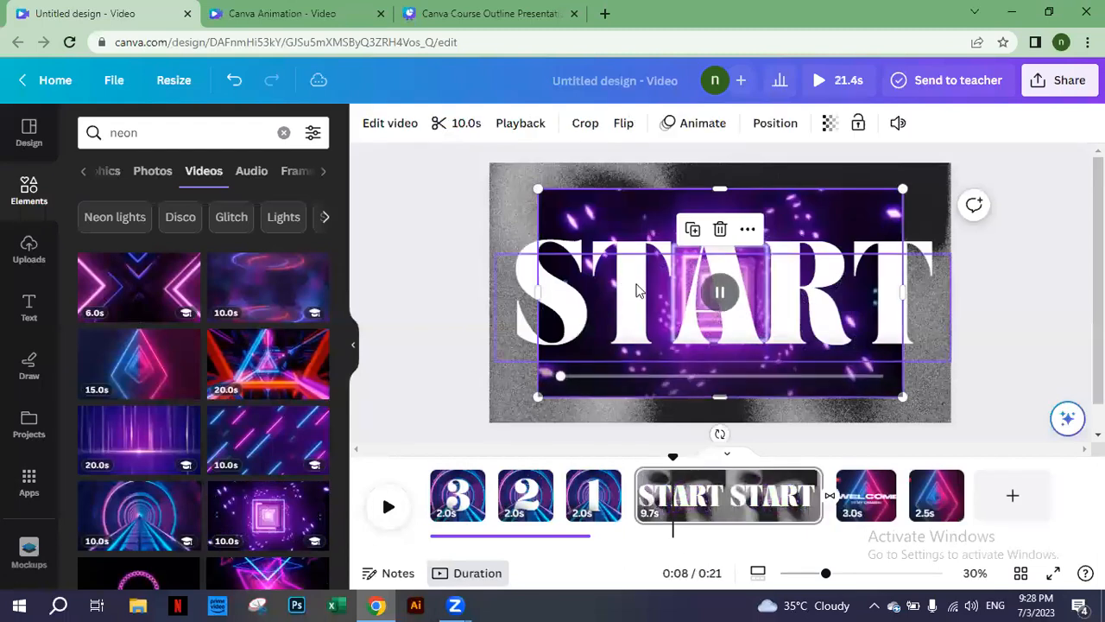
pyautogui.rightClick(592, 224)
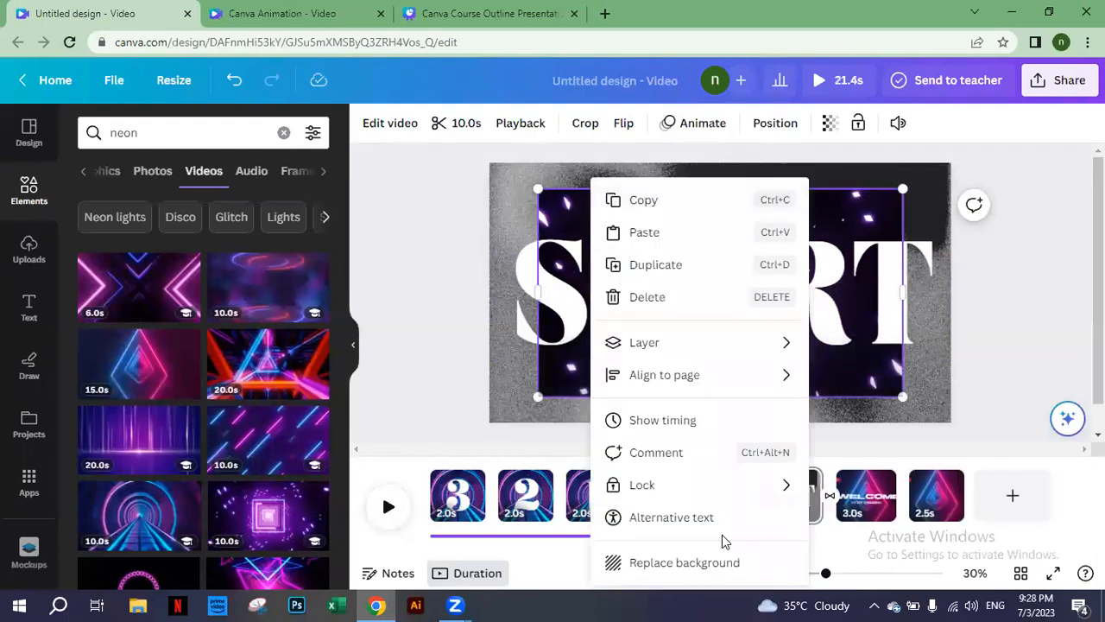
pyautogui.click(679, 560)
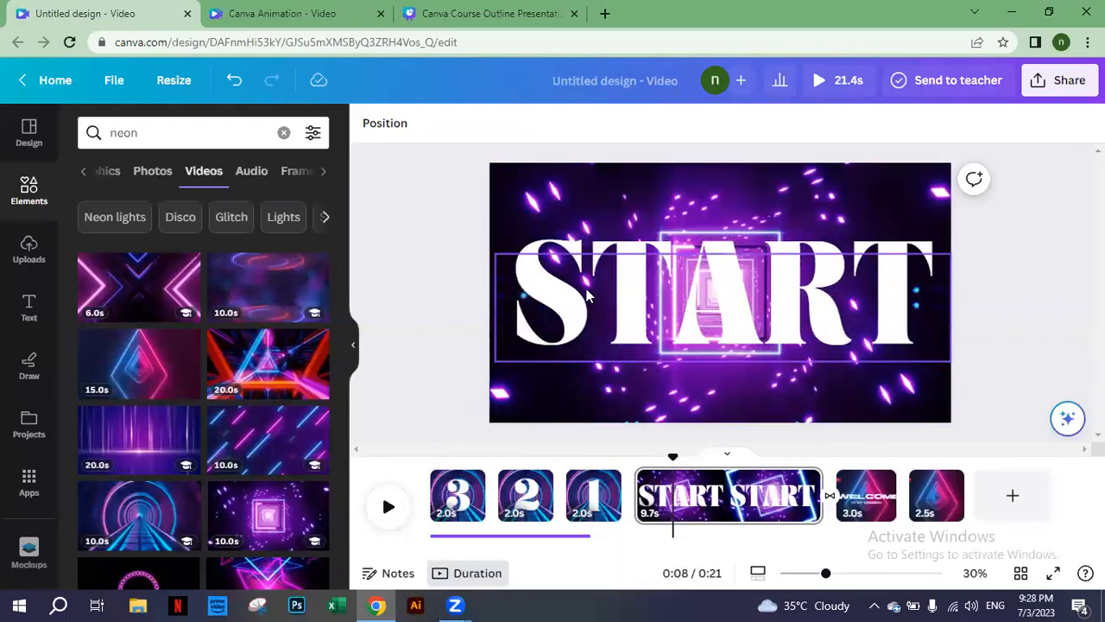
# Step: Change the START text's animation to Stomp from the Exaggerate group and trim the page to 2.0 seconds
pyautogui.click(602, 309)
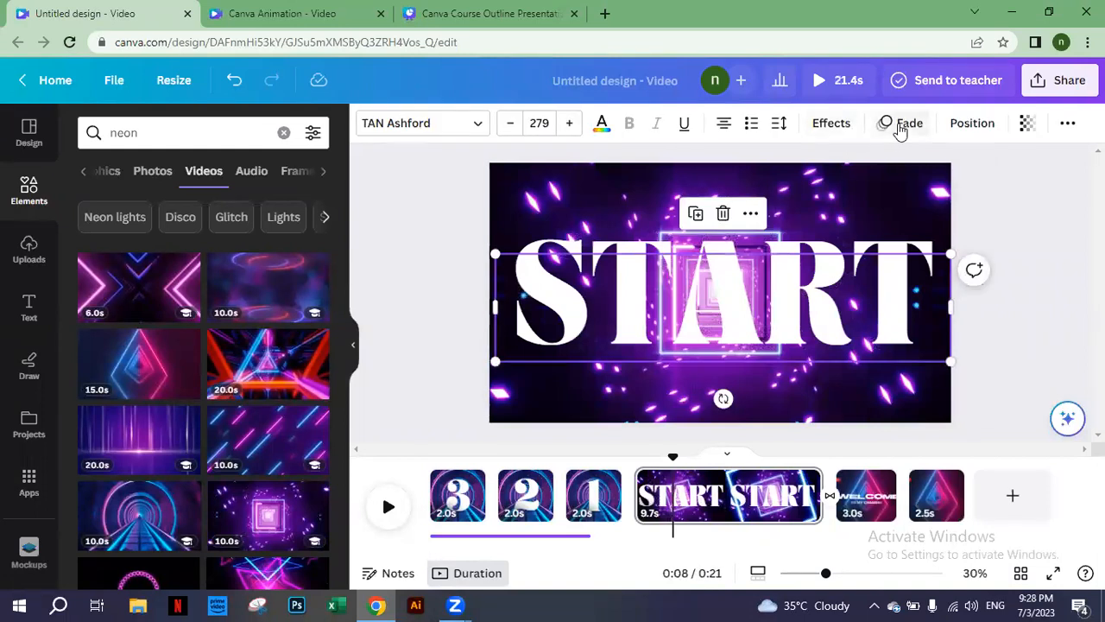
pyautogui.click(900, 126)
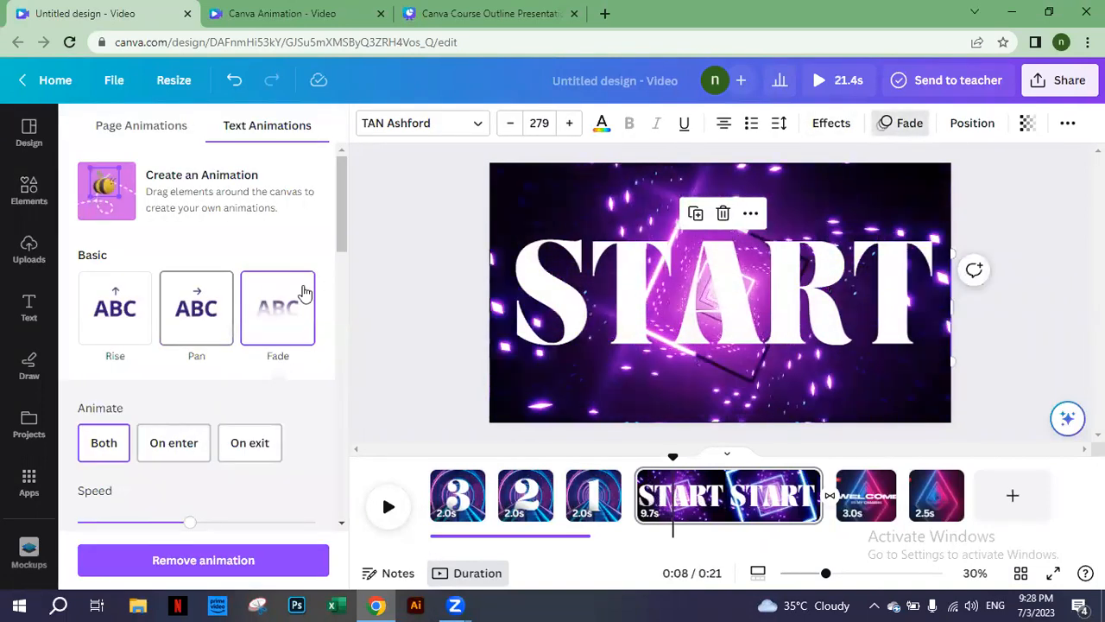
pyautogui.scroll(-15, 342, 345)
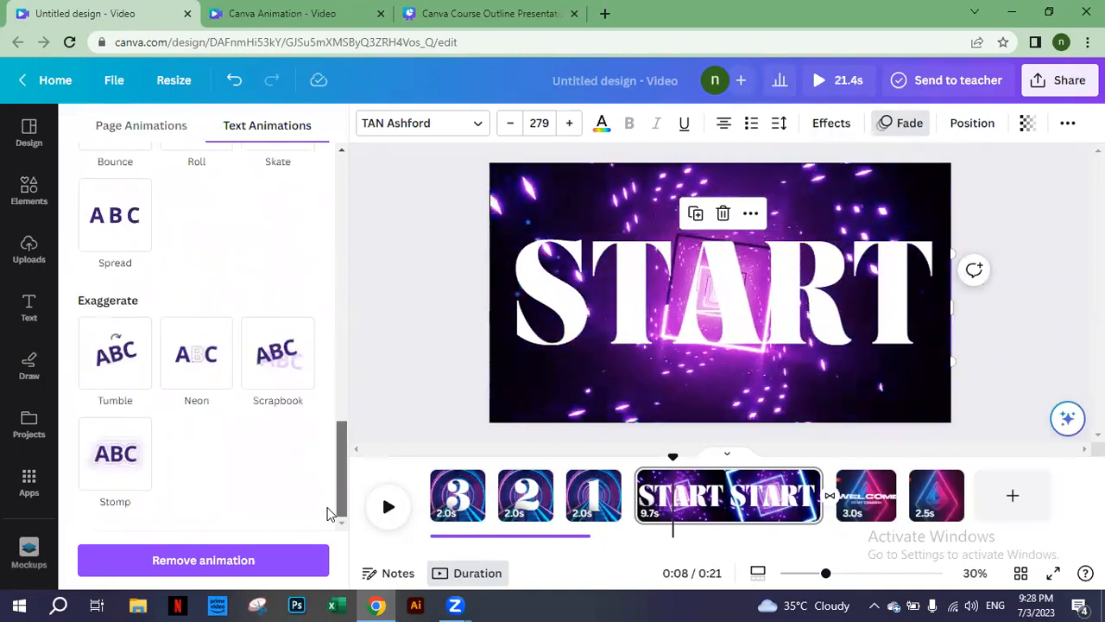
pyautogui.click(125, 483)
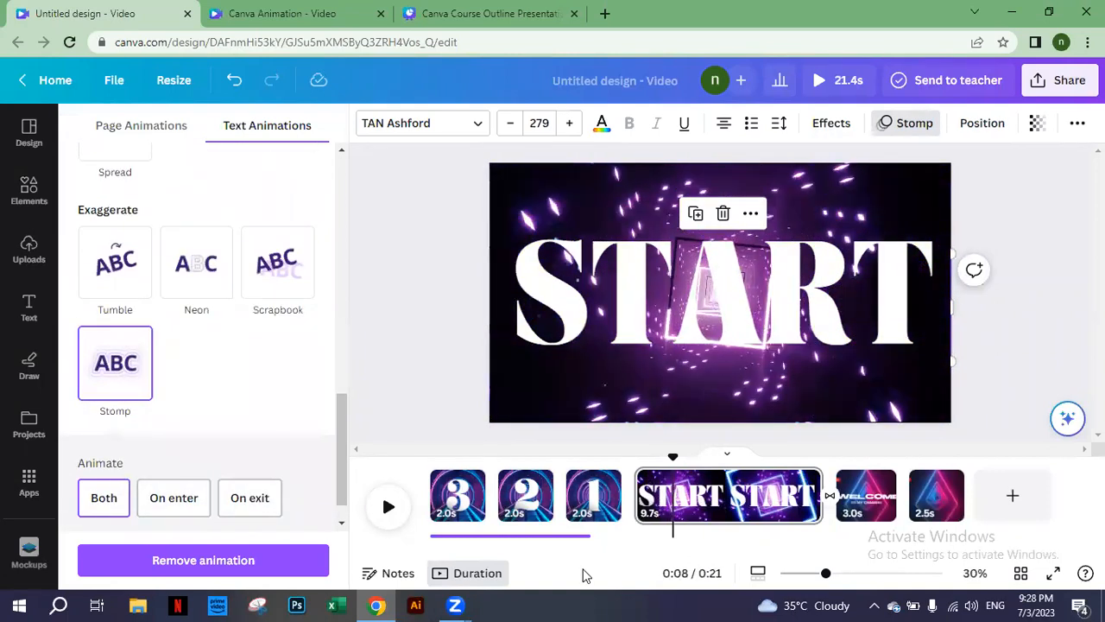
pyautogui.moveTo(792, 510); pyautogui.dragTo(675, 499)
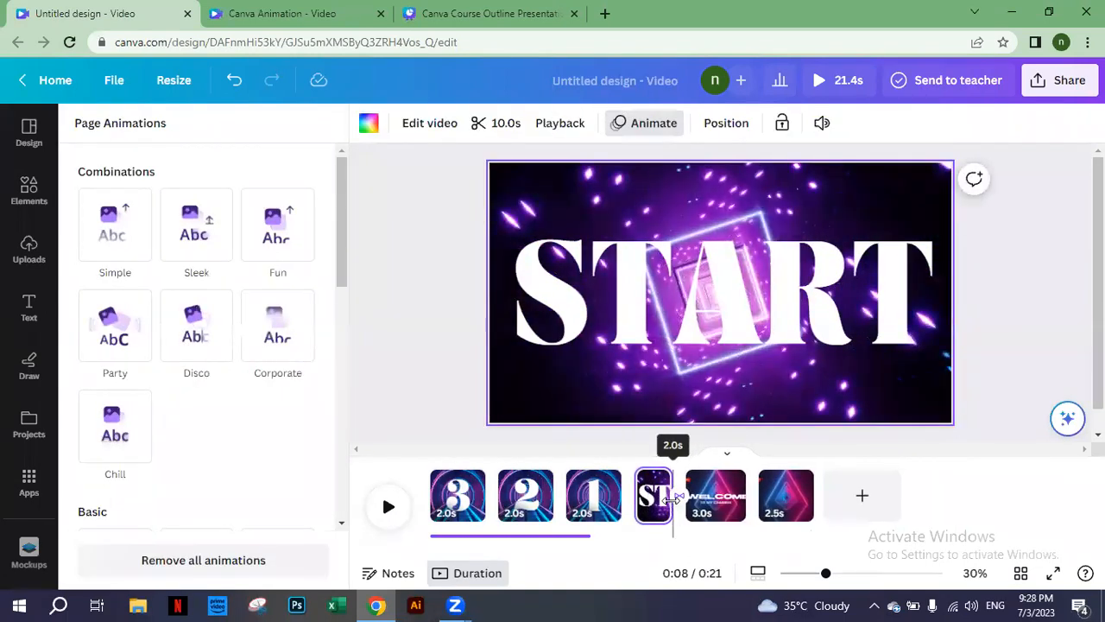
# Step: Play the whole video from the beginning to review the restyled countdown, welcome and logo pages
pyautogui.click(410, 448)
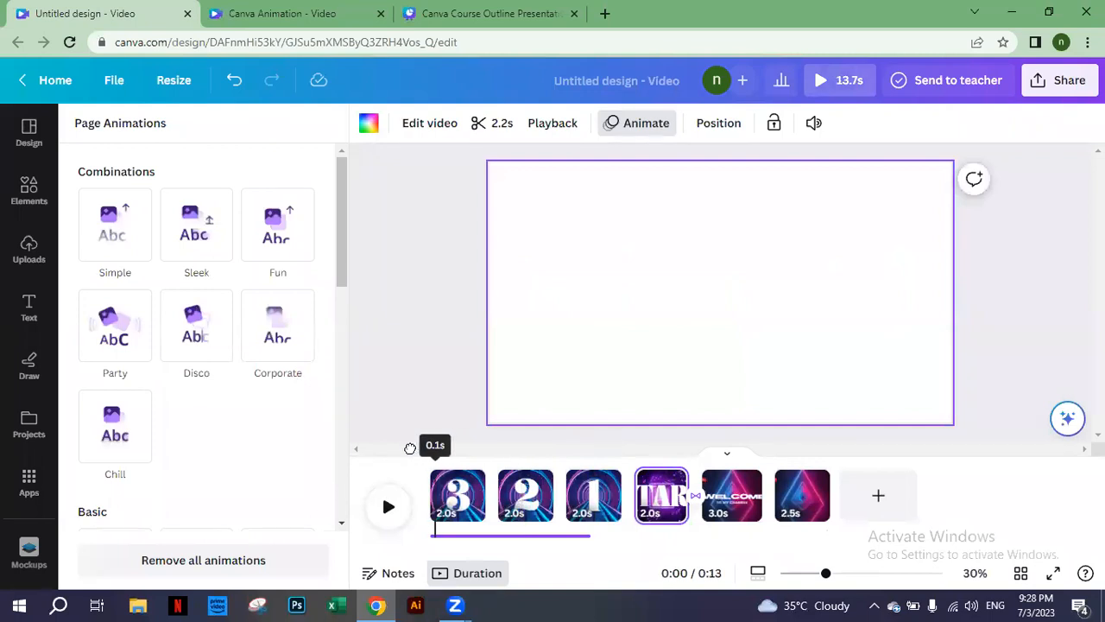
pyautogui.click(408, 460)
pyautogui.click(390, 504)
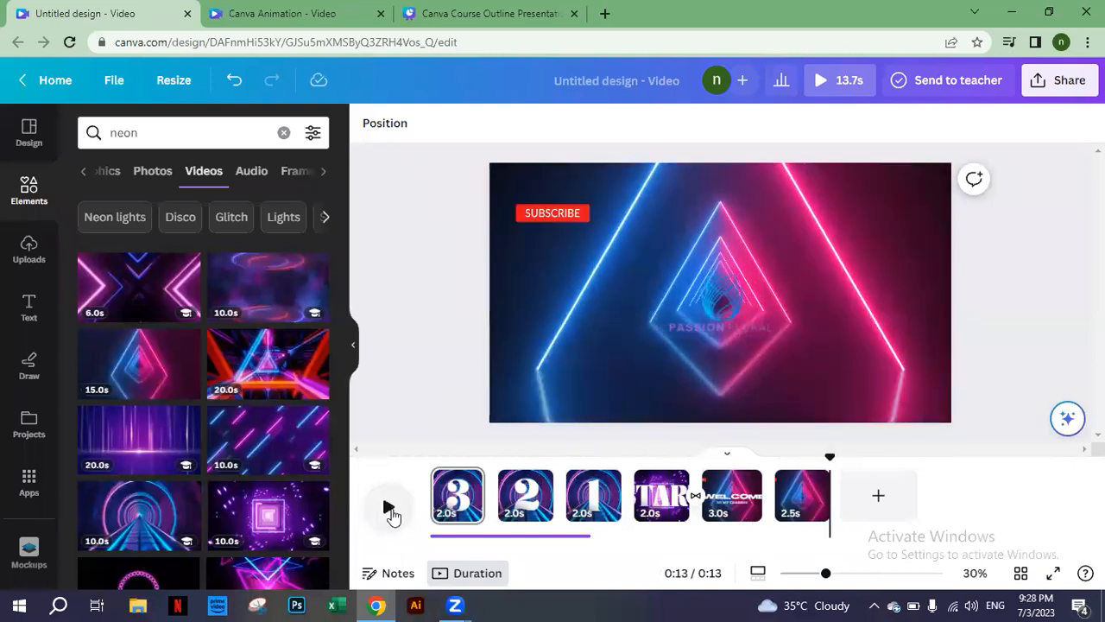
# Step: Check the transition set between the START page and the welcome page
pyautogui.moveTo(830, 460); pyautogui.dragTo(697, 462)
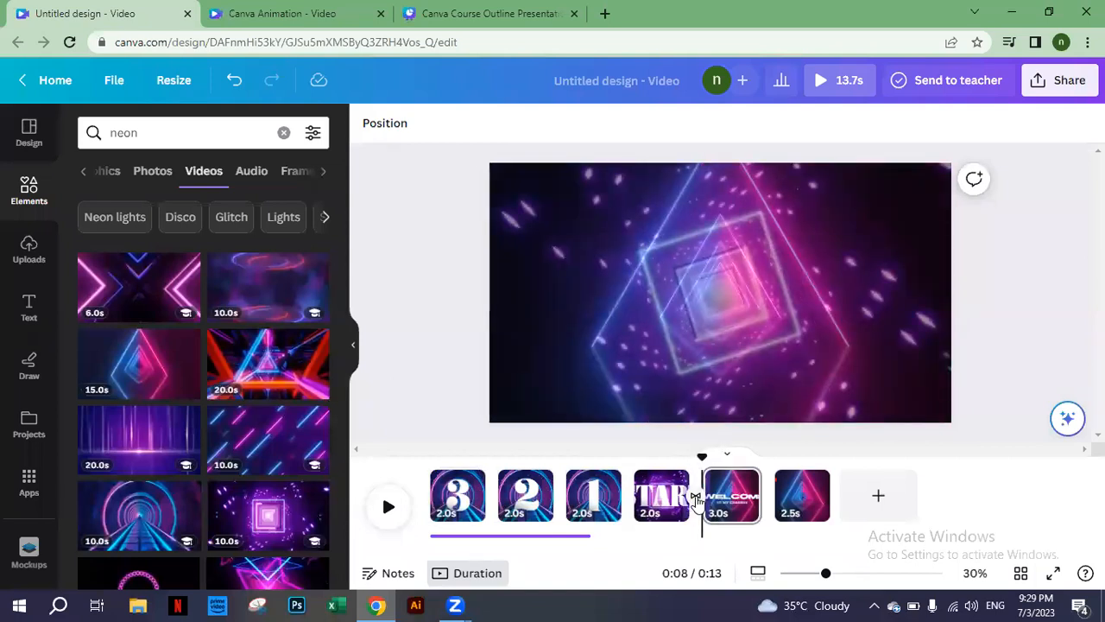
pyautogui.click(696, 499)
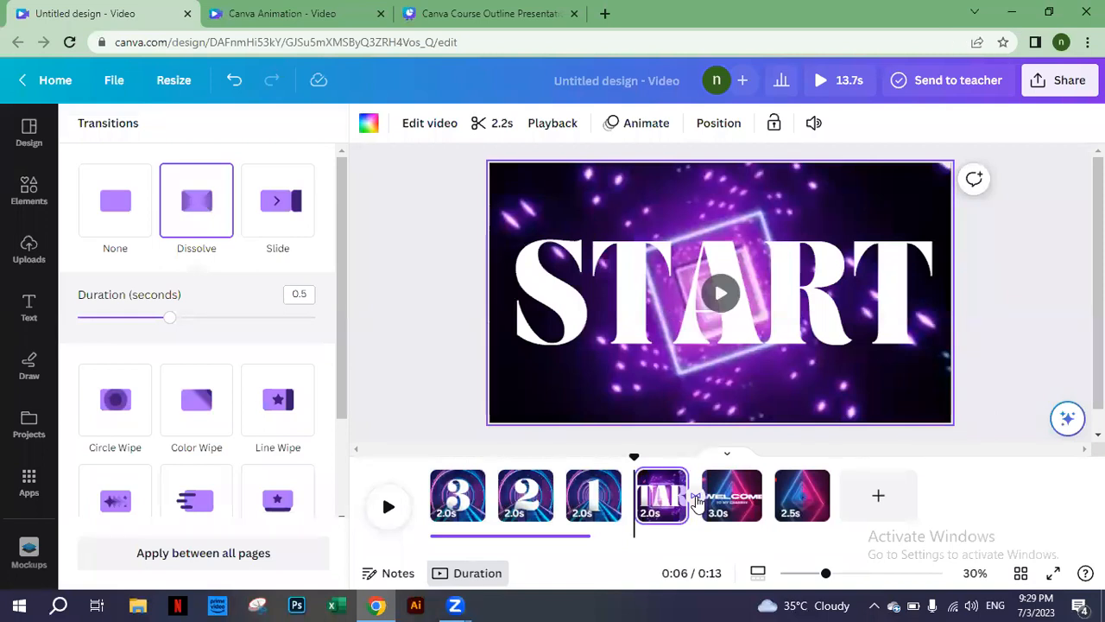
pyautogui.click(427, 349)
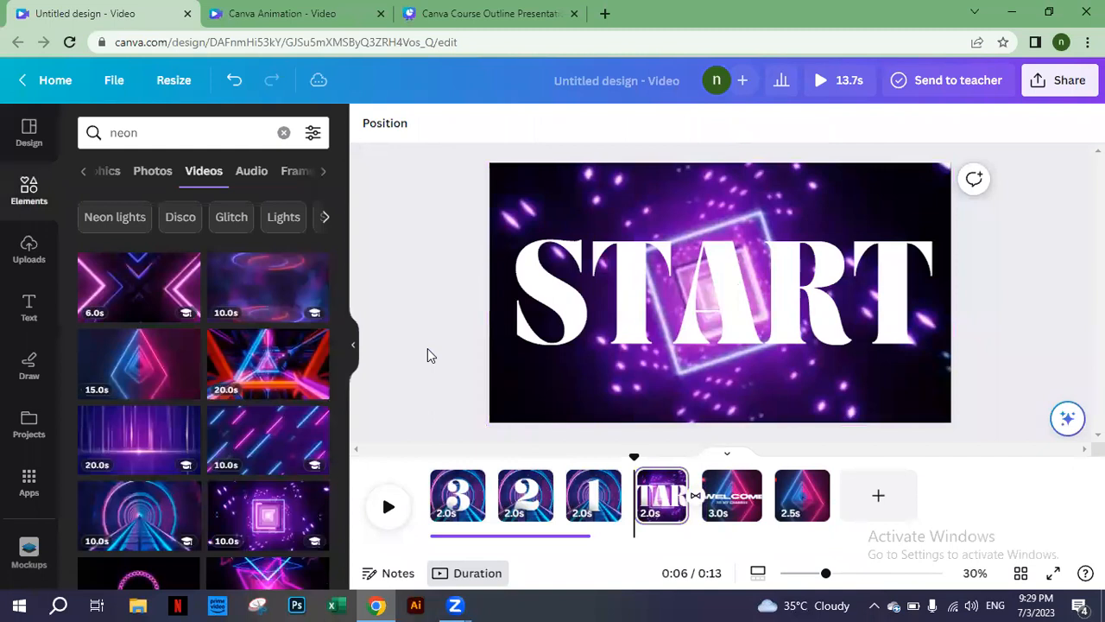
# Step: Add a Circle Wipe transition between the countdown's 1 page and the START page
pyautogui.moveTo(497, 512)
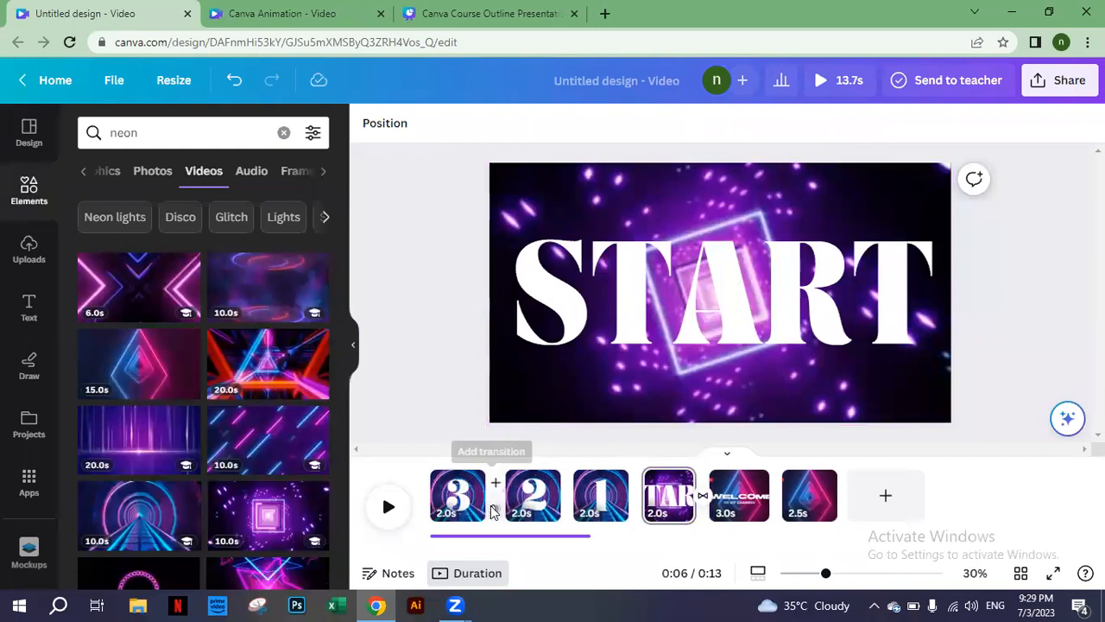
pyautogui.click(499, 512)
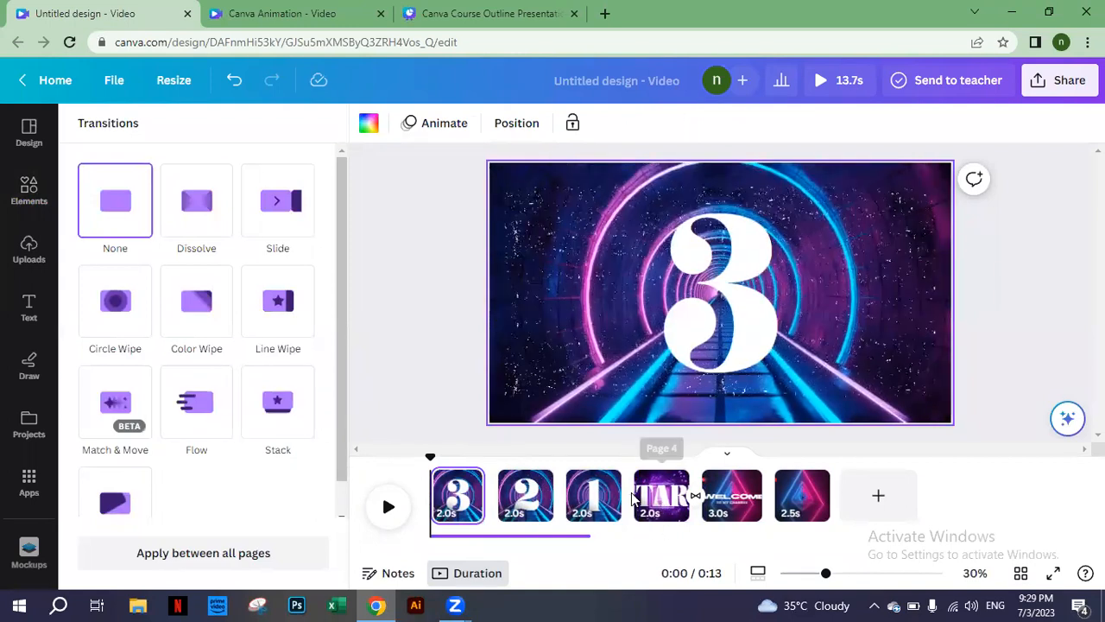
pyautogui.moveTo(629, 507)
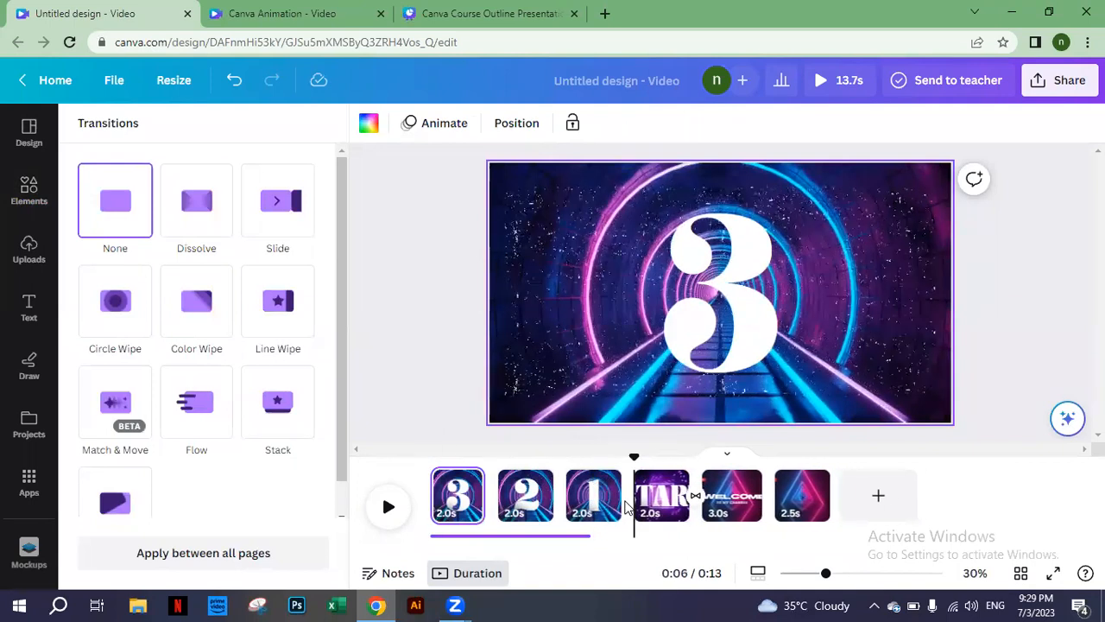
pyautogui.click(633, 510)
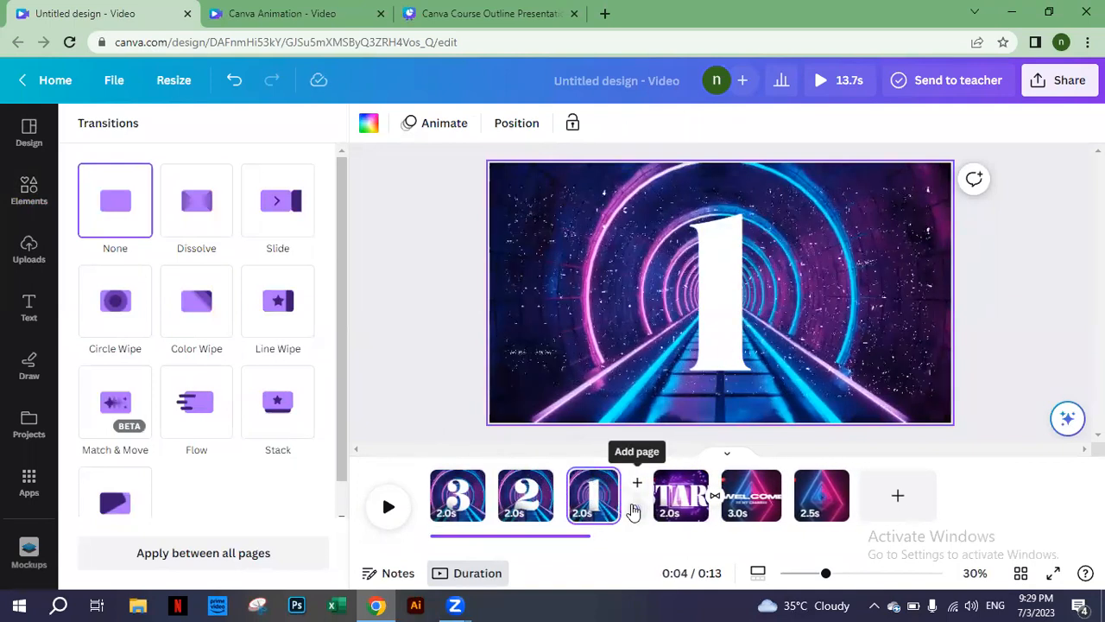
pyautogui.click(118, 304)
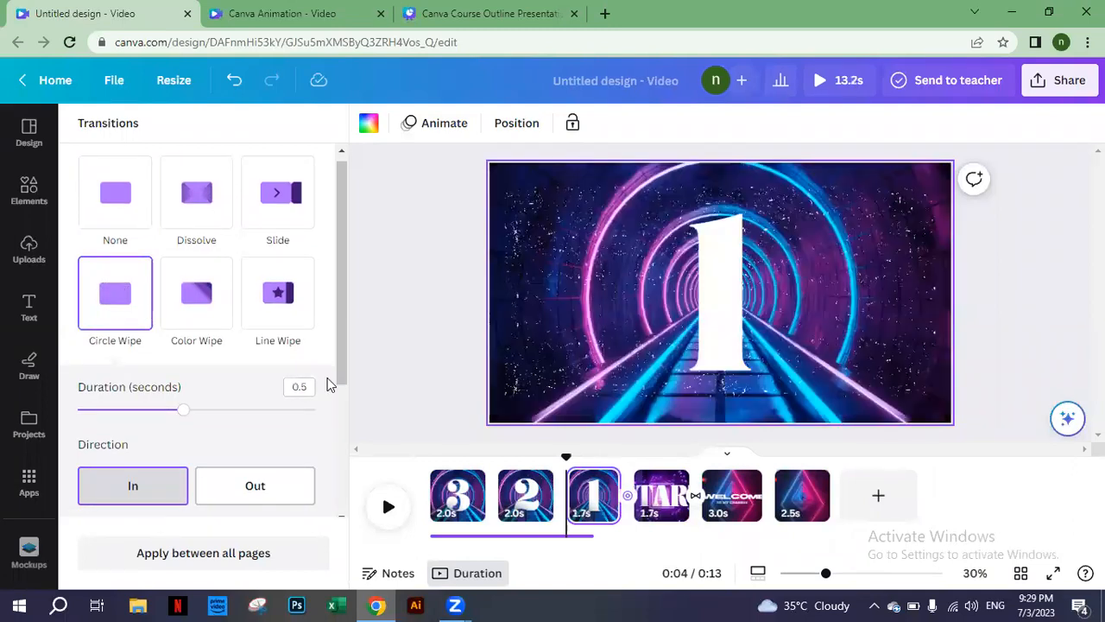
# Step: Play the video from the 1 page through the START page to preview the Circle Wipe transition
pyautogui.click(411, 351)
pyautogui.click(388, 507)
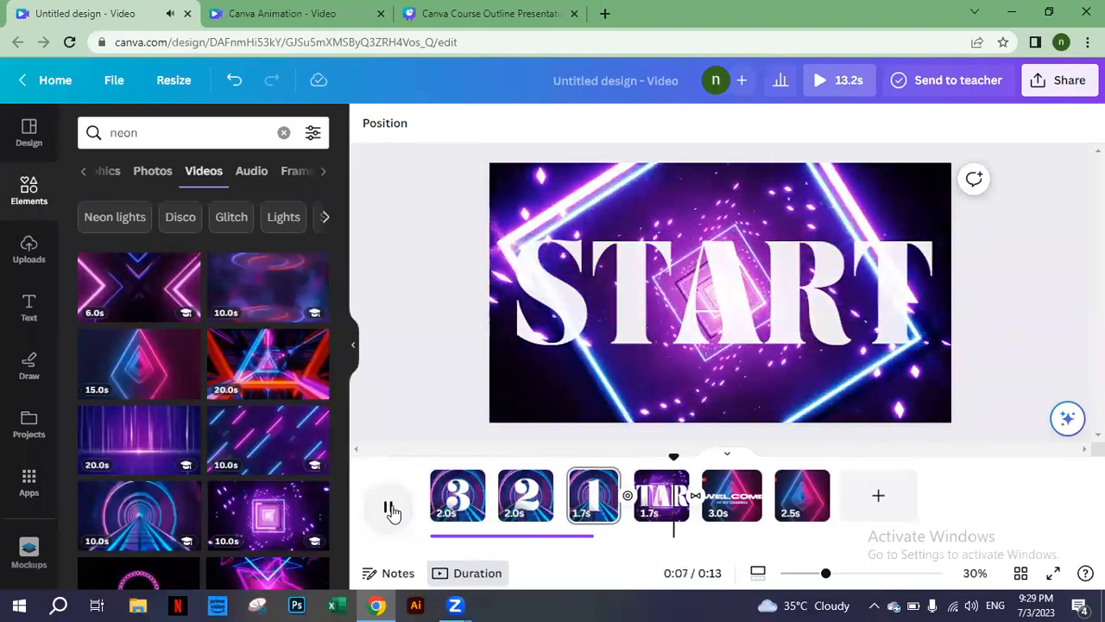
pyautogui.click(390, 510)
# Step: Set Circle Wipe as the transition after both the START page and the welcome page
pyautogui.click(727, 456)
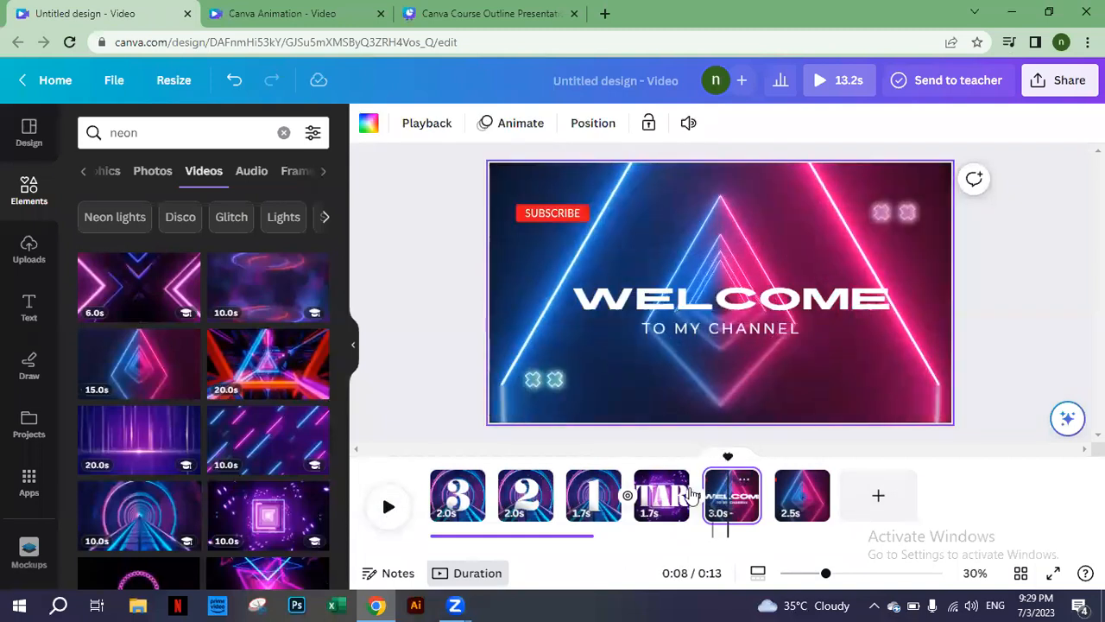
pyautogui.click(695, 496)
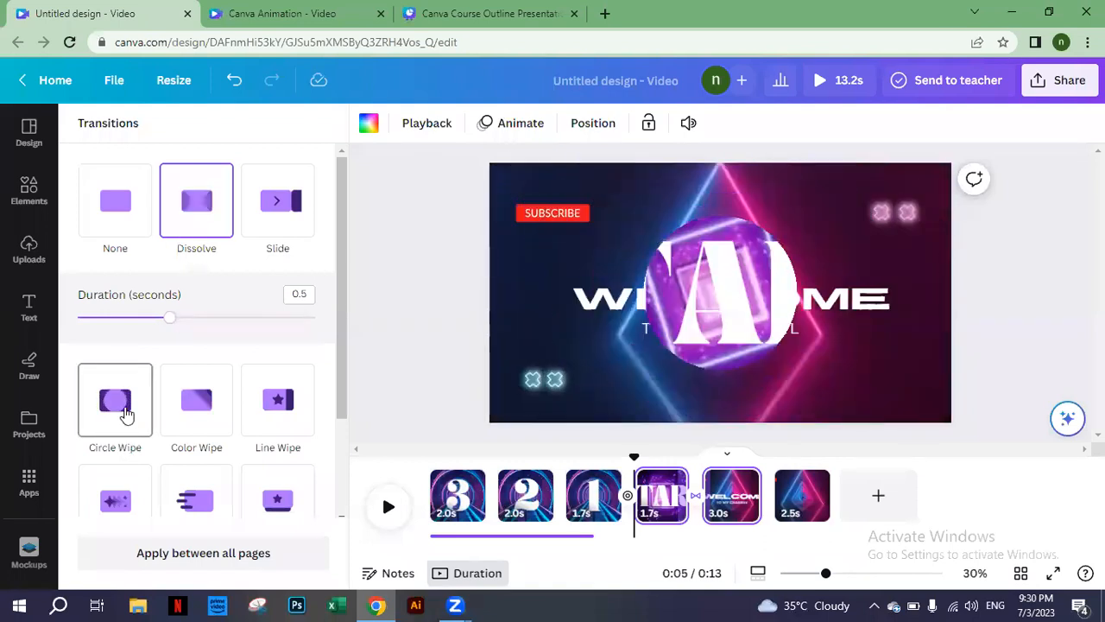
pyautogui.click(126, 414)
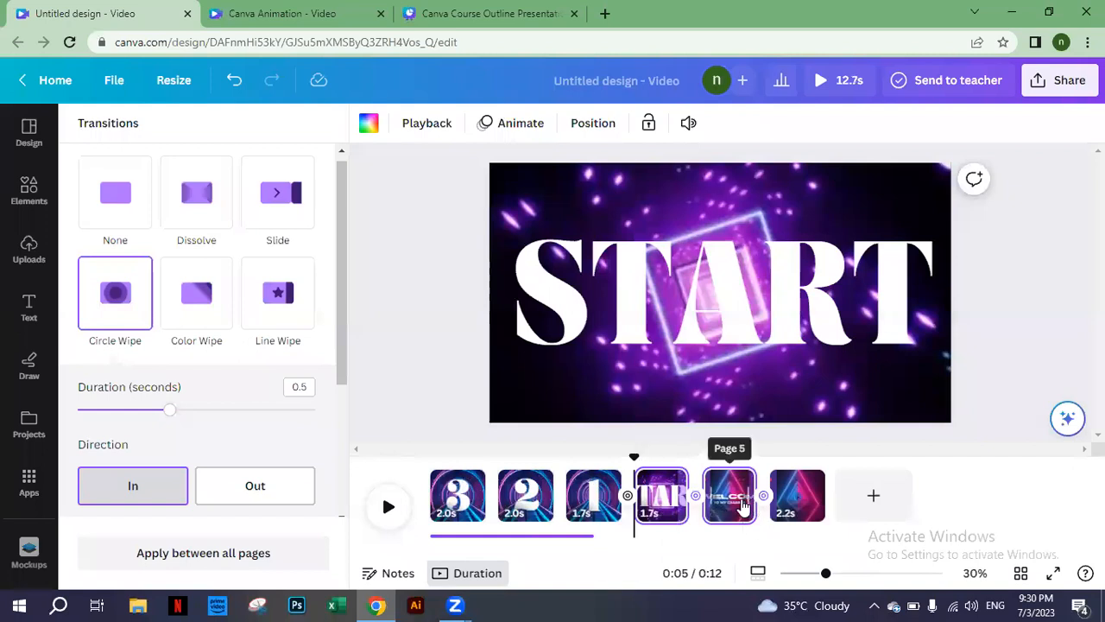
# Step: Change the animation of the WELCOME title on the welcome page to Typewriter from the Writing group
pyautogui.click(729, 494)
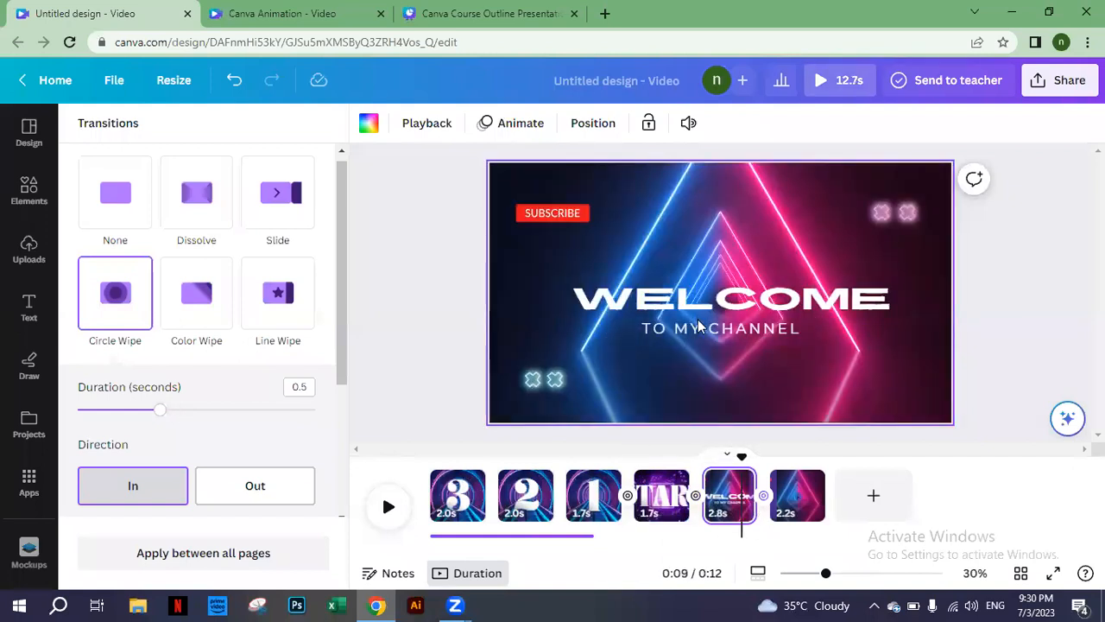
pyautogui.click(698, 325)
pyautogui.click(694, 305)
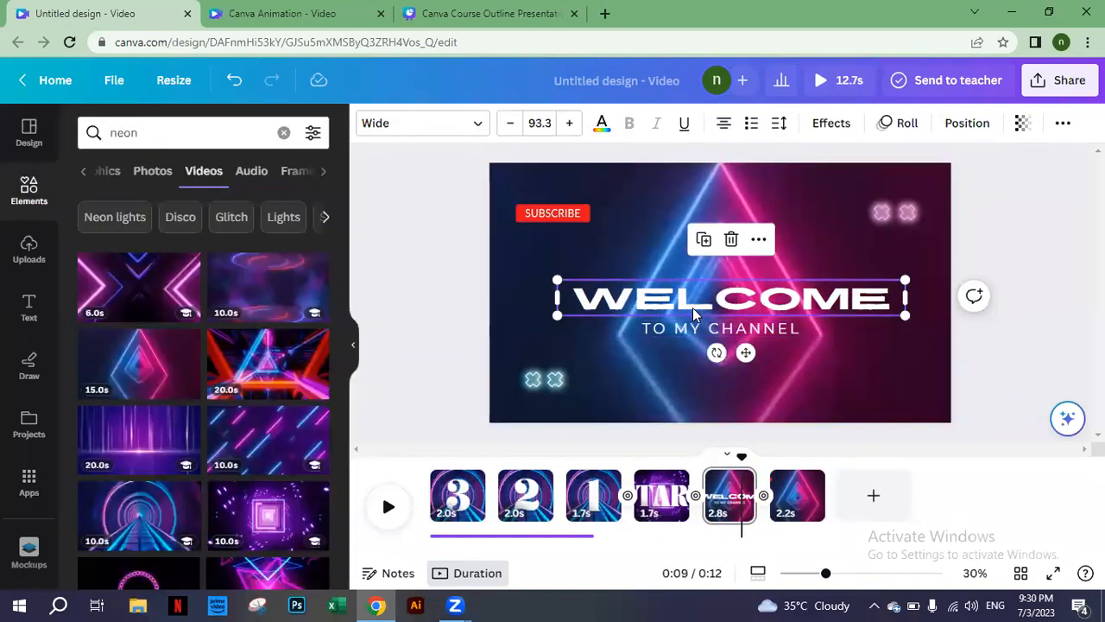
pyautogui.doubleClick(692, 307)
pyautogui.click(1025, 219)
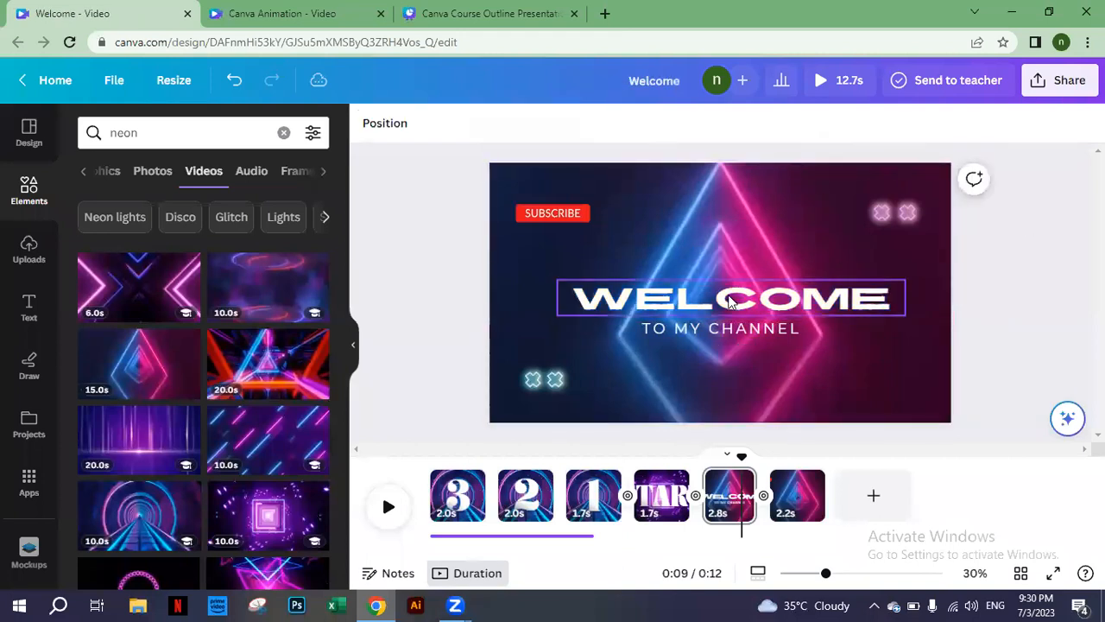
pyautogui.click(729, 301)
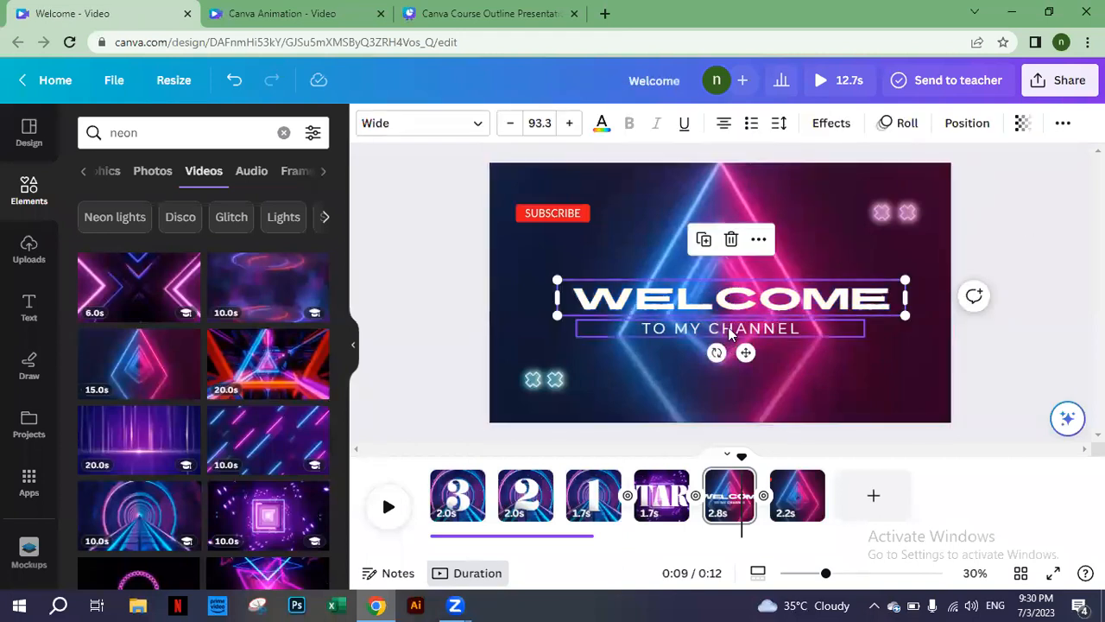
pyautogui.keyDown('shift'); pyautogui.click(730, 335); pyautogui.keyUp('shift')
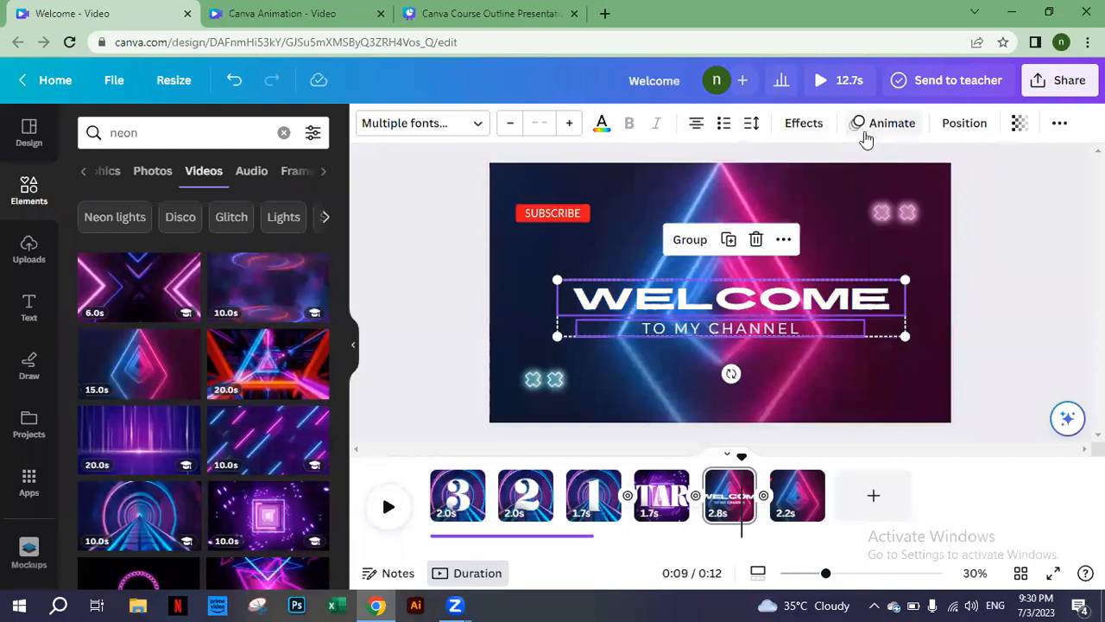
pyautogui.click(948, 311)
pyautogui.click(844, 293)
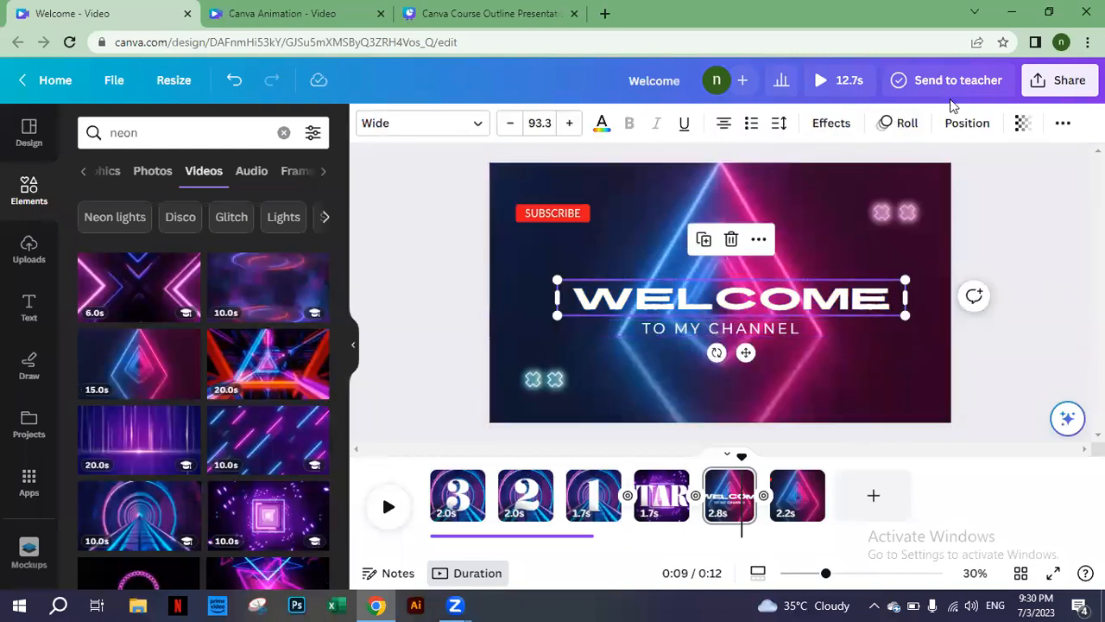
pyautogui.click(894, 125)
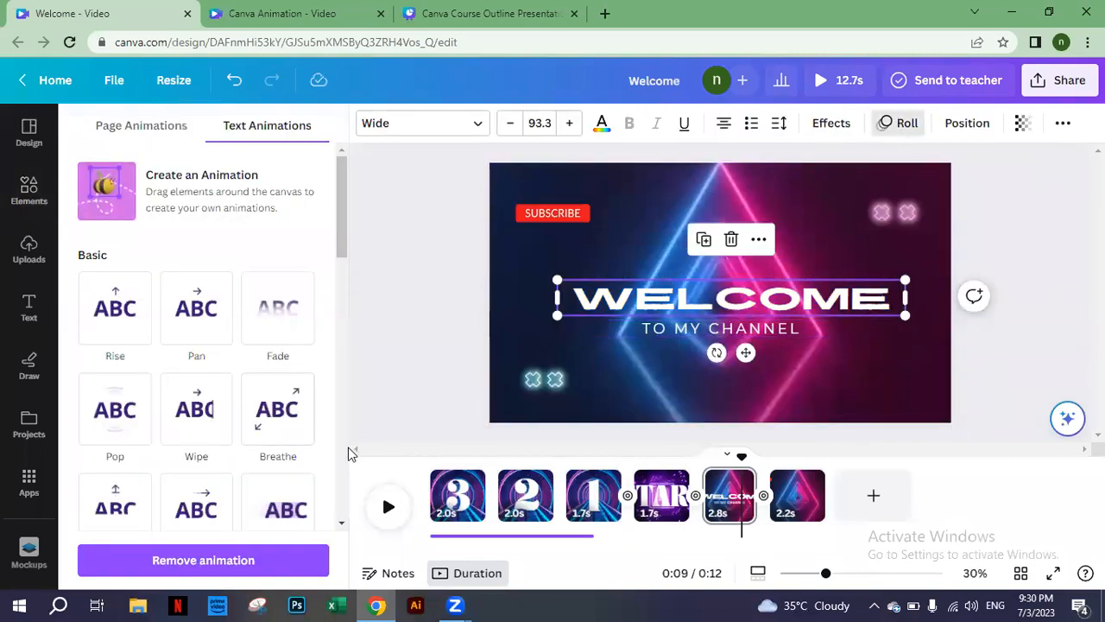
pyautogui.scroll(-1, 344, 455)
pyautogui.scroll(-3, 345, 448)
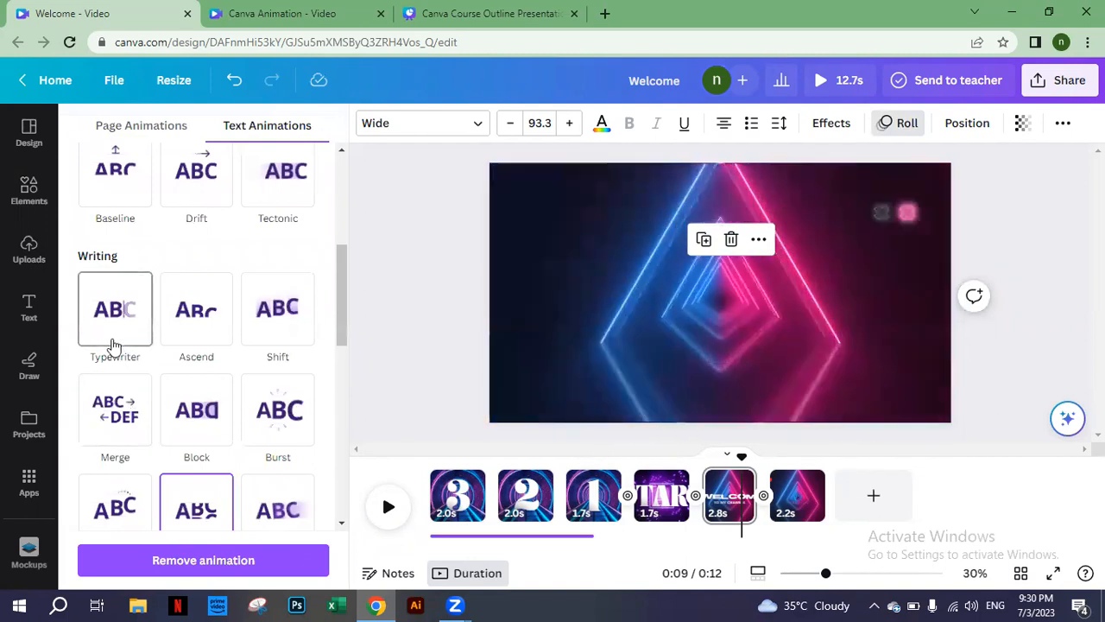
pyautogui.click(111, 346)
# Step: Try Tumble on the TO MY CHANNEL subtitle, replace it with the Typewriter animation and deselect the text
pyautogui.click(764, 327)
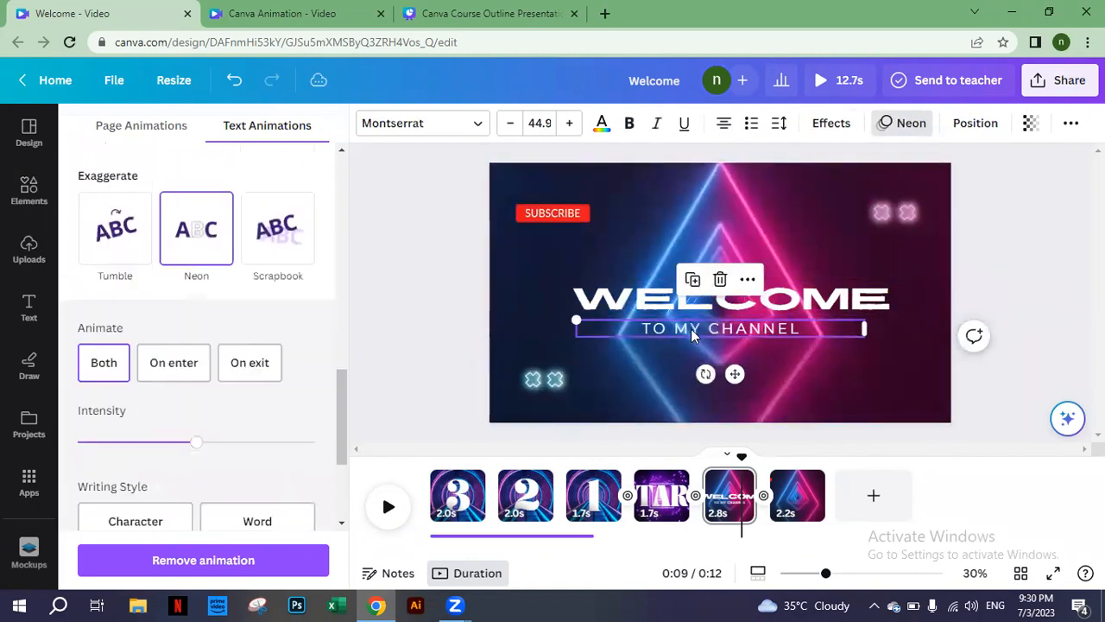
pyautogui.click(119, 181)
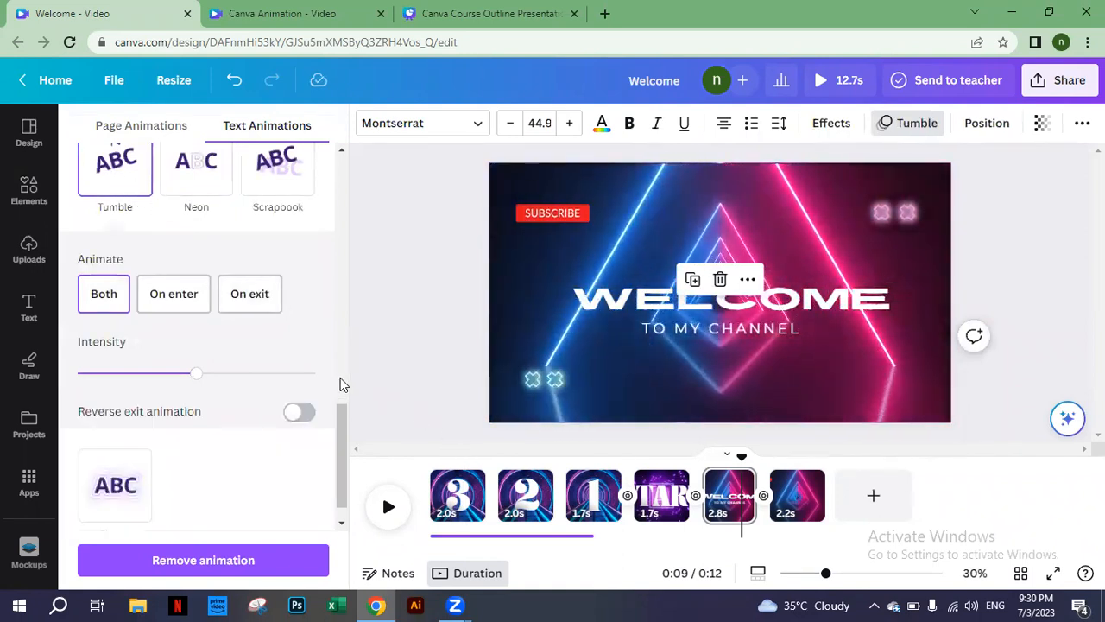
pyautogui.scroll(5, 338, 382)
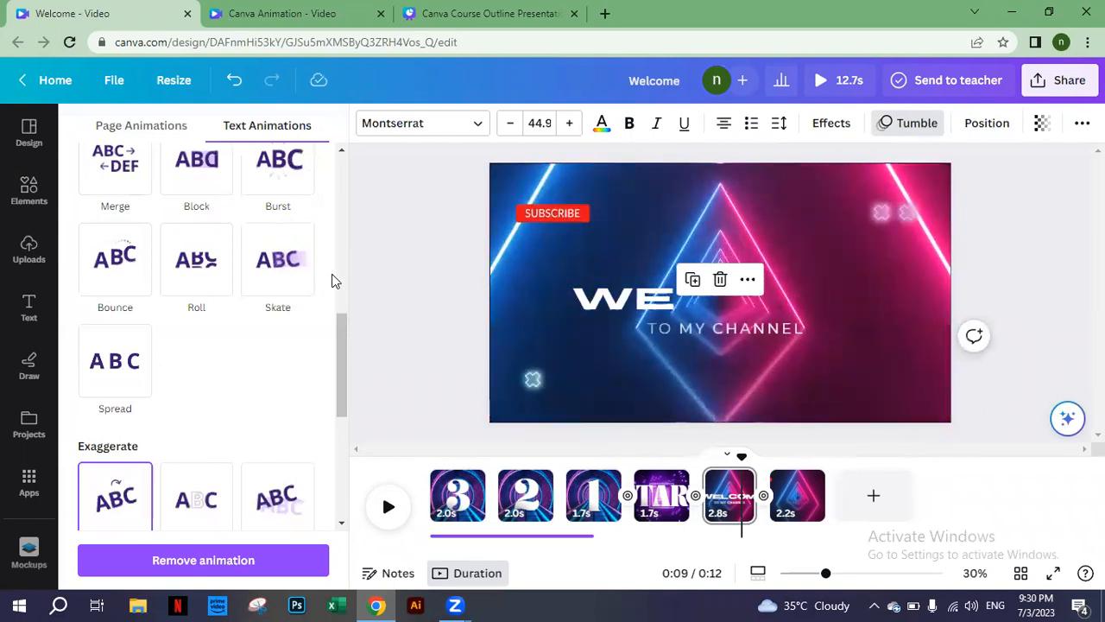
pyautogui.scroll(3, 341, 288)
pyautogui.scroll(3, 341, 288)
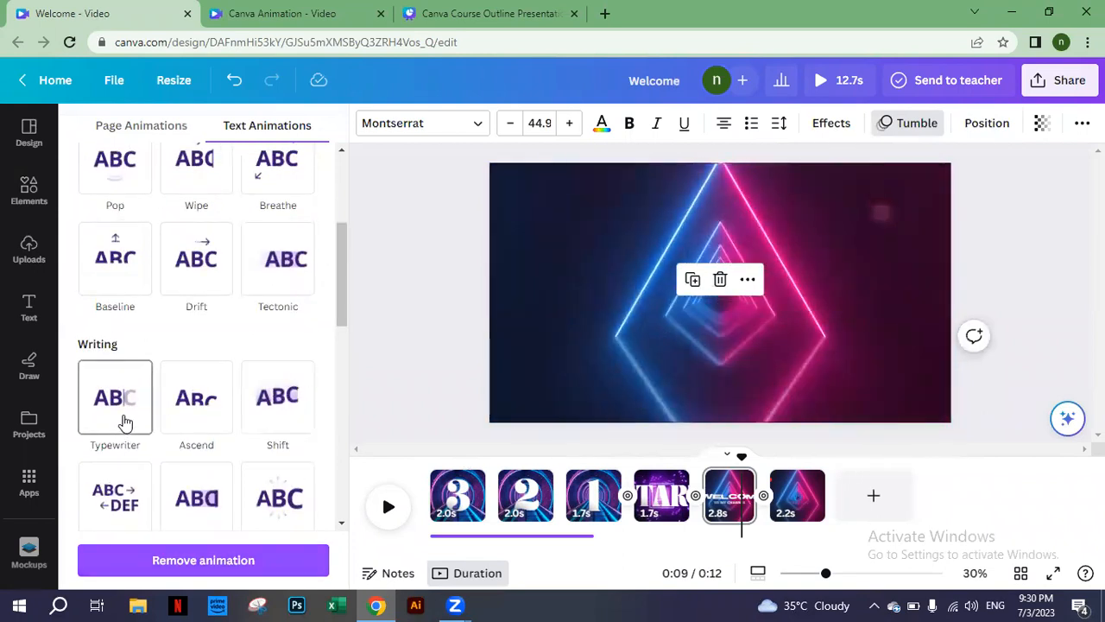
pyautogui.click(125, 422)
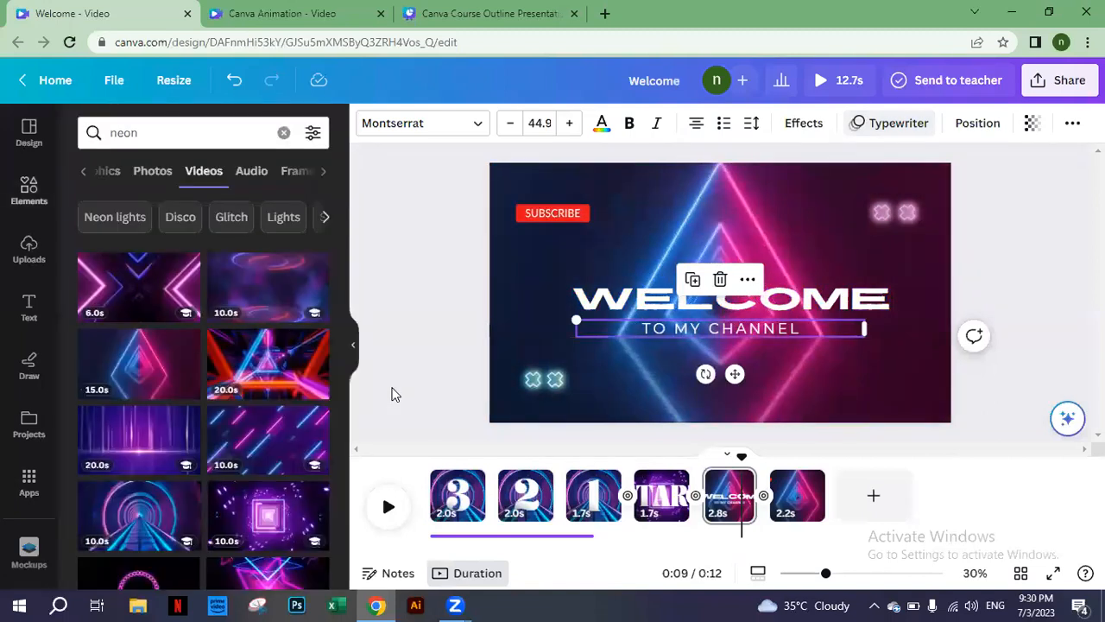
pyautogui.click(391, 395)
pyautogui.click(391, 395)
# Step: Change the font of the WELCOME title to TAN Ashford and deselect it
pyautogui.click(635, 311)
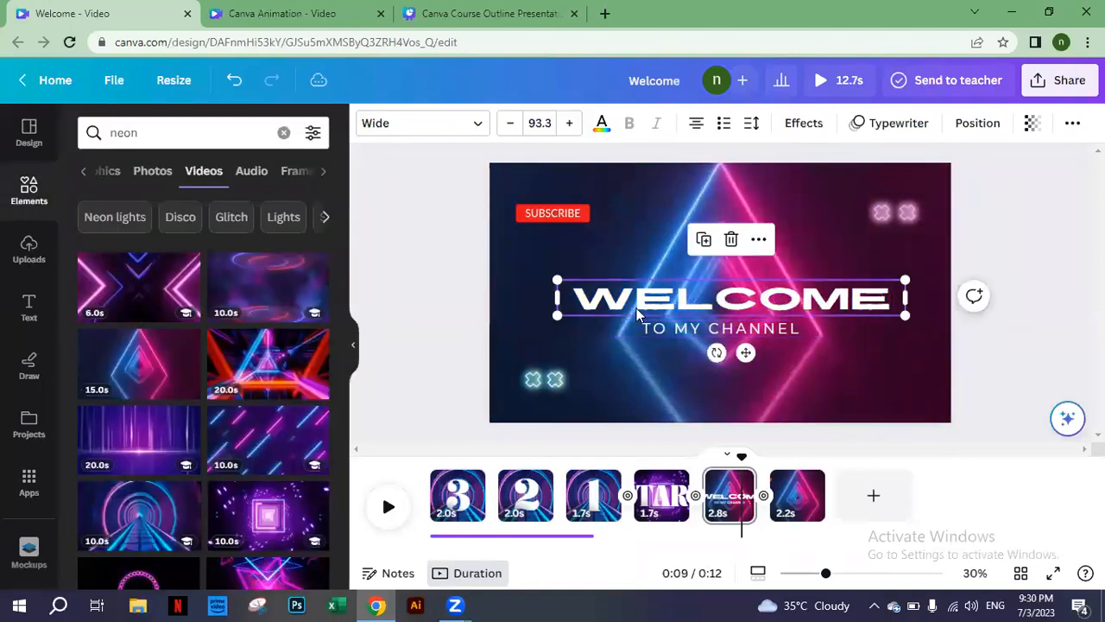
pyautogui.click(480, 125)
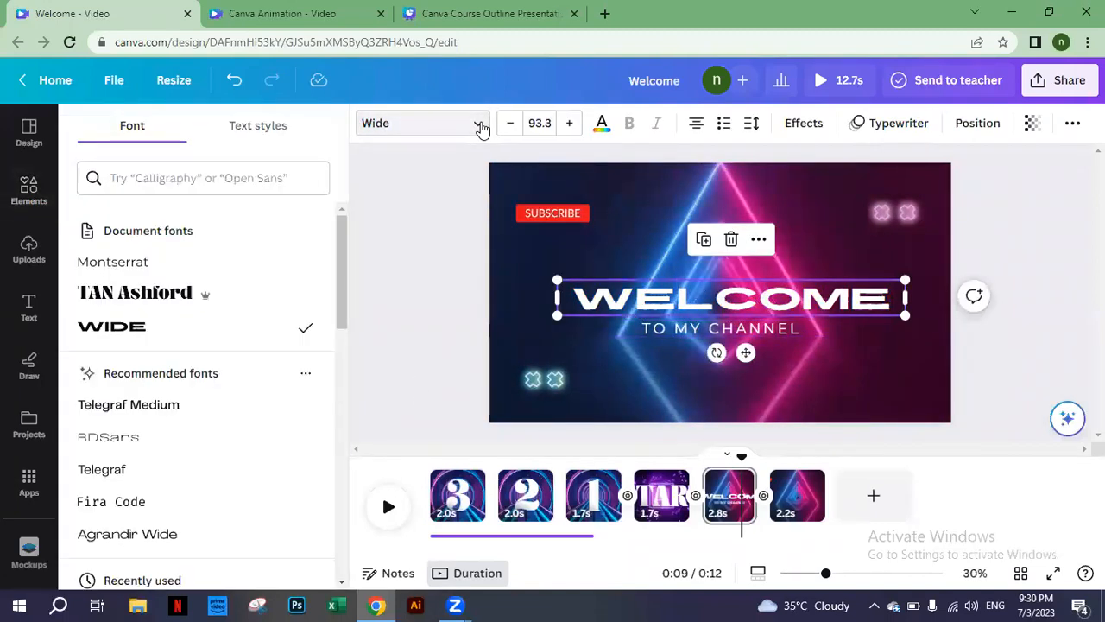
pyautogui.click(238, 301)
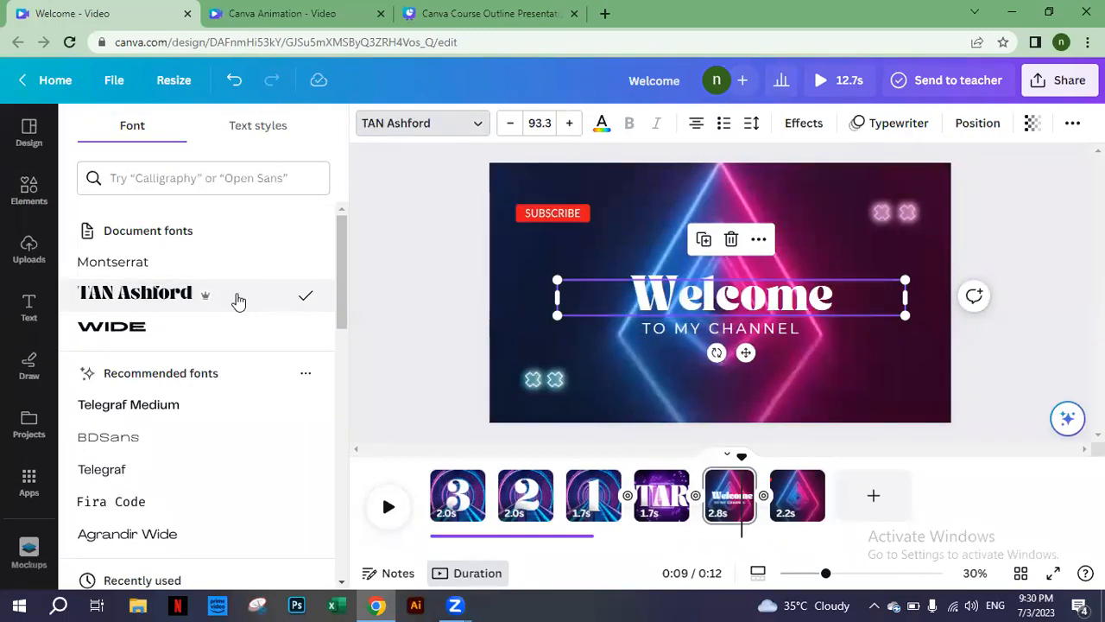
pyautogui.click(434, 310)
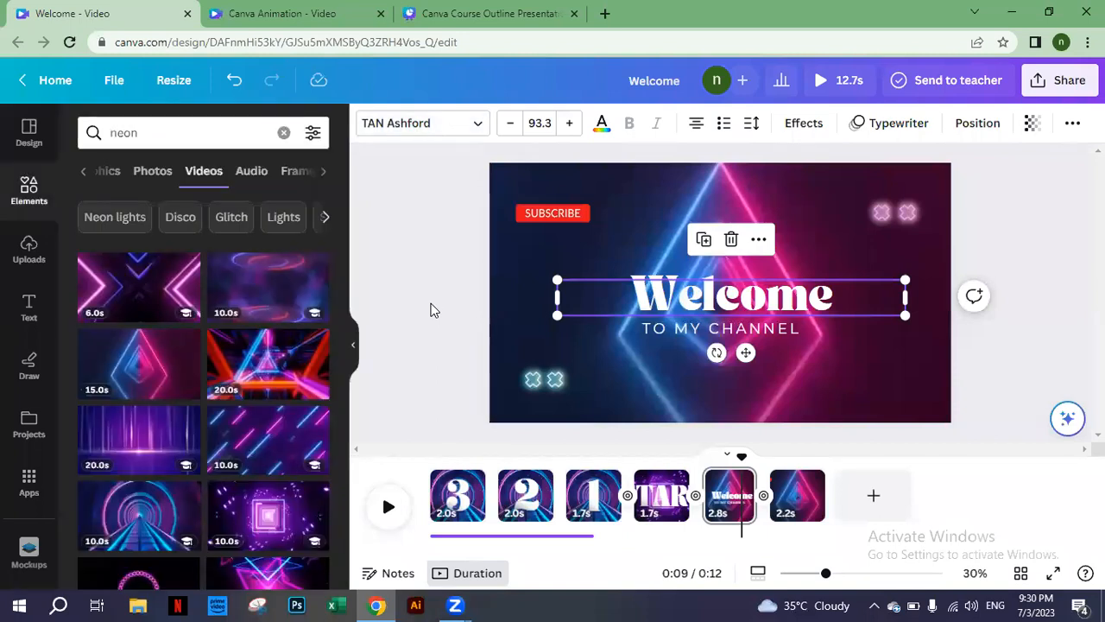
pyautogui.click(434, 310)
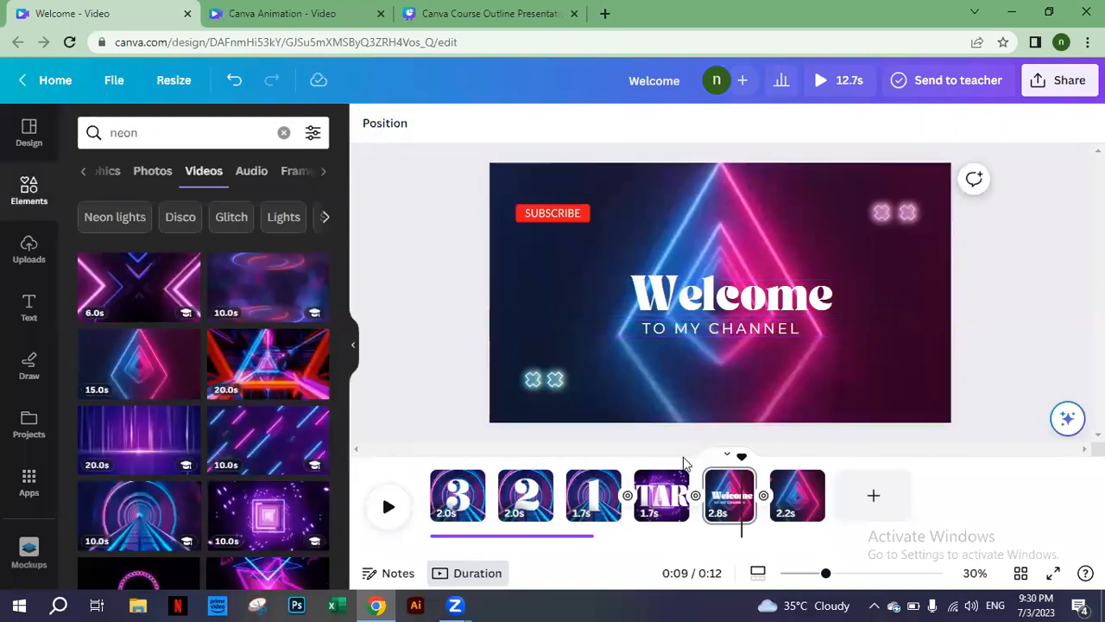
# Step: Create a custom motion-path animation that moves the SUBSCRIBE button on the welcome page along a wavy path to above the WELCOME title
pyautogui.click(706, 305)
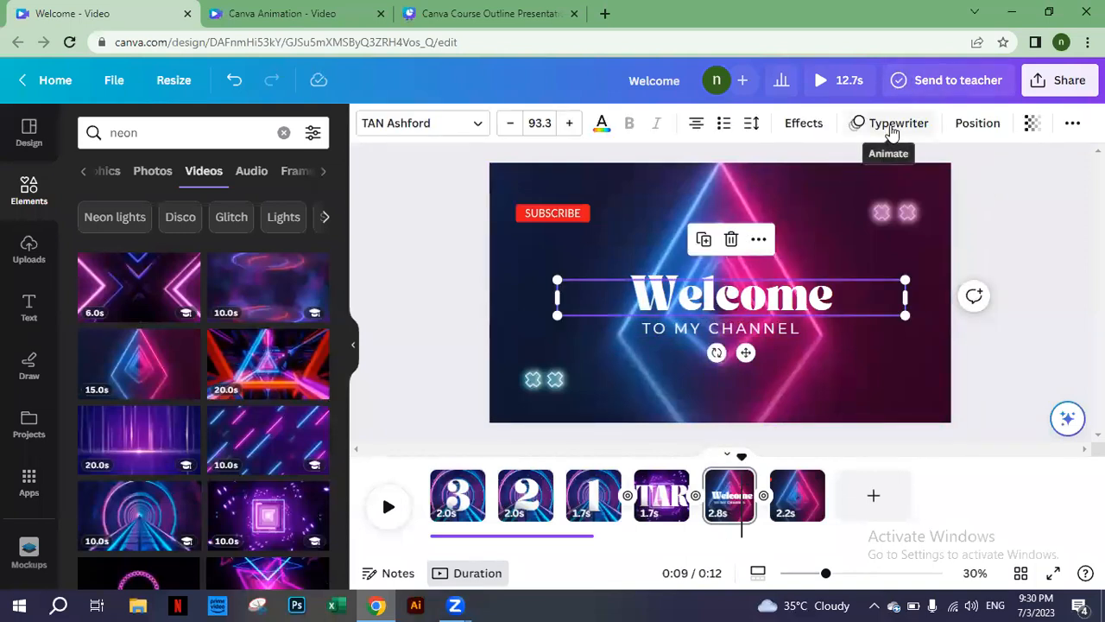
pyautogui.click(552, 213)
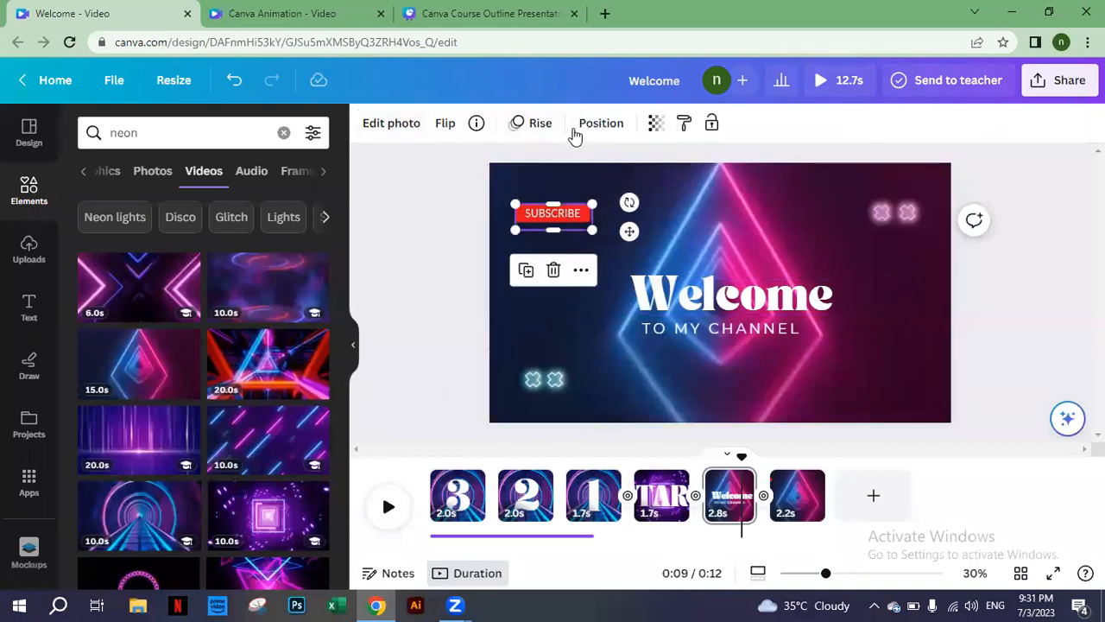
pyautogui.click(539, 125)
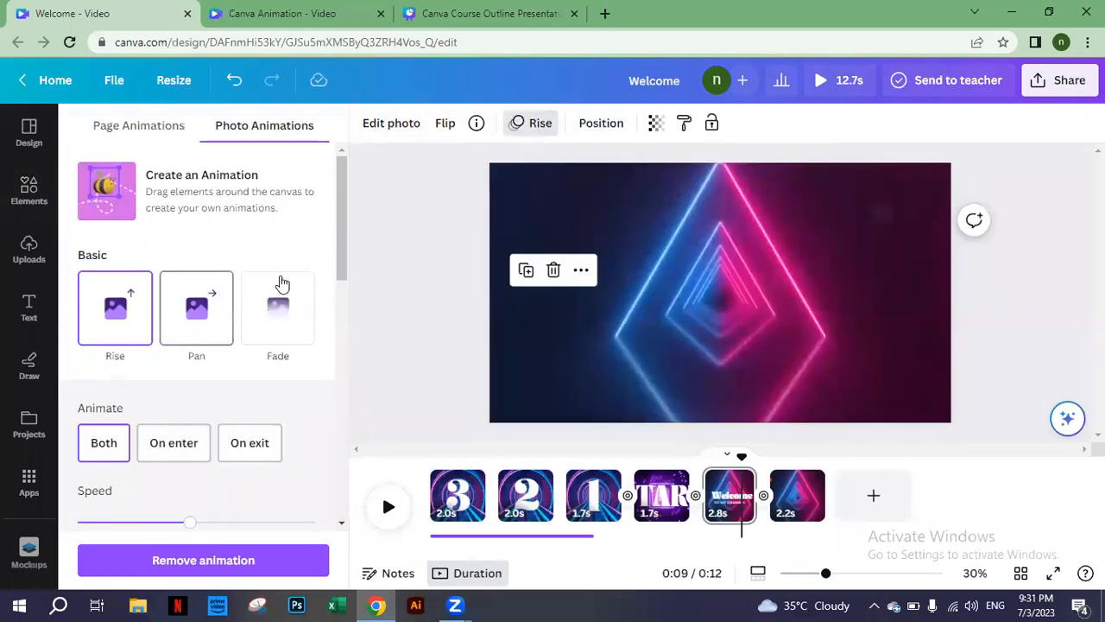
pyautogui.moveTo(345, 260); pyautogui.dragTo(360, 183)
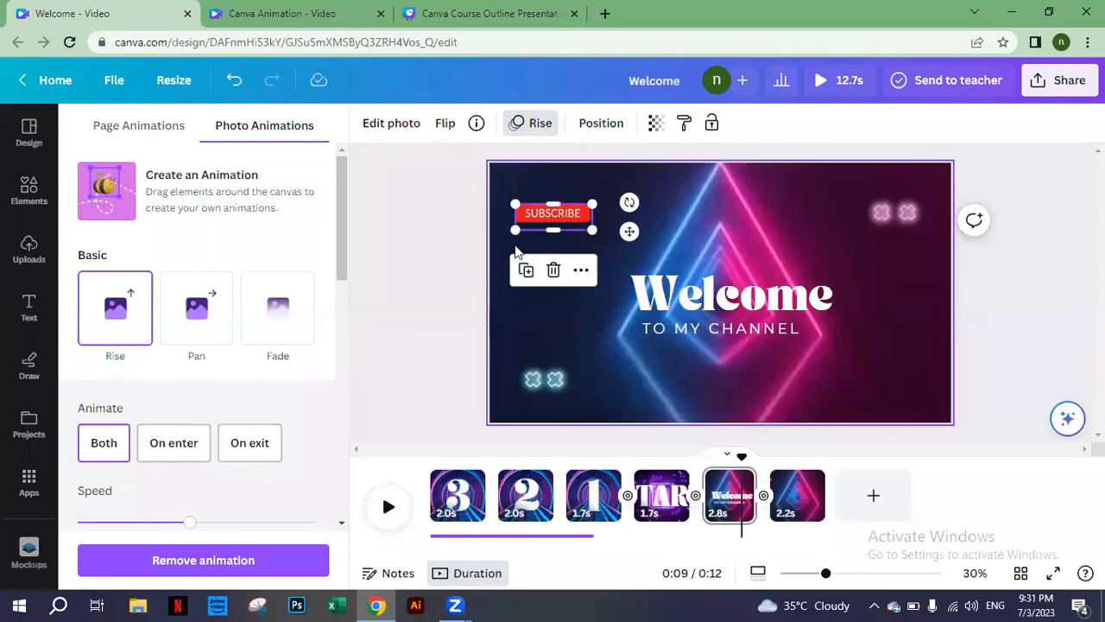
pyautogui.moveTo(346, 242); pyautogui.dragTo(329, 182)
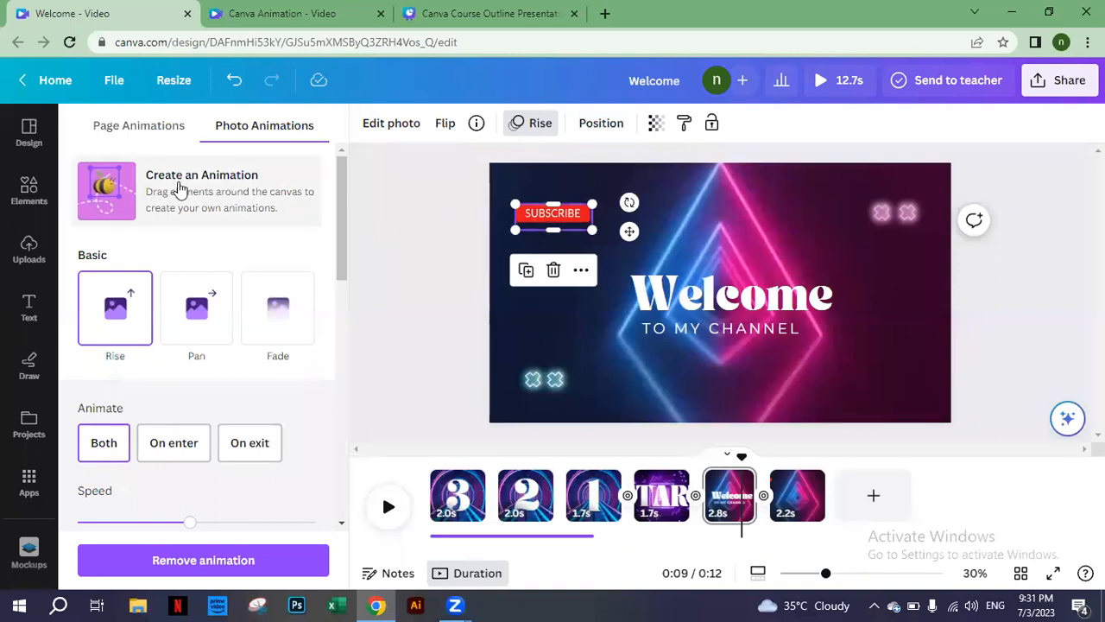
pyautogui.click(107, 200)
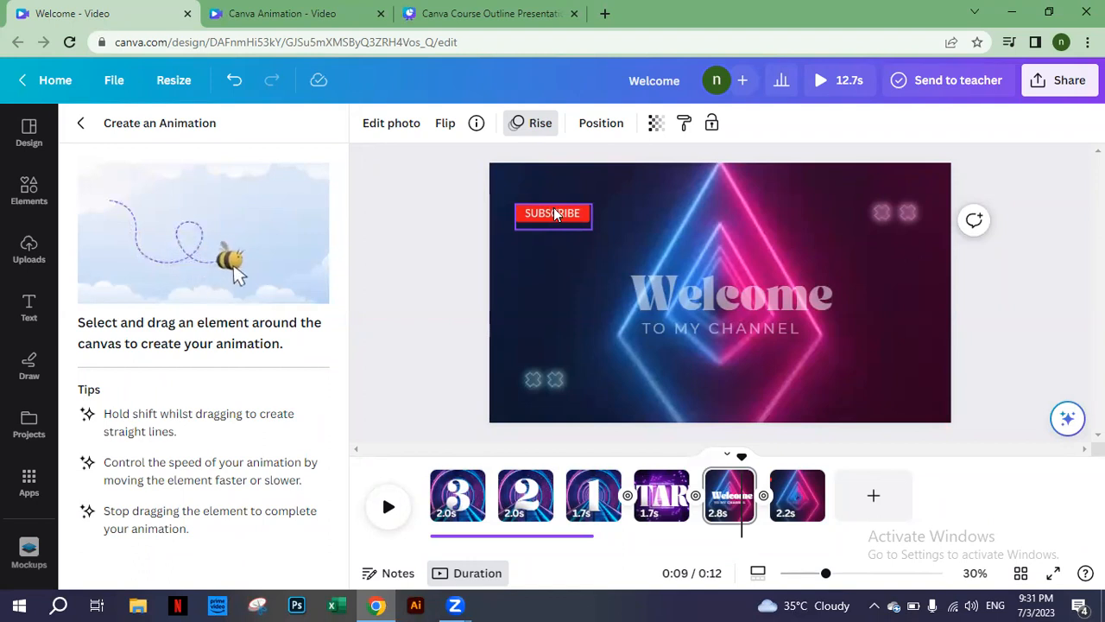
pyautogui.moveTo(553, 217)
pyautogui.mouseDown()
pyautogui.moveTo(576, 262)
pyautogui.moveTo(607, 253)
pyautogui.moveTo(637, 216)
pyautogui.moveTo(665, 210)
pyautogui.moveTo(706, 222)
pyautogui.moveTo(711, 240)
pyautogui.mouseUp()
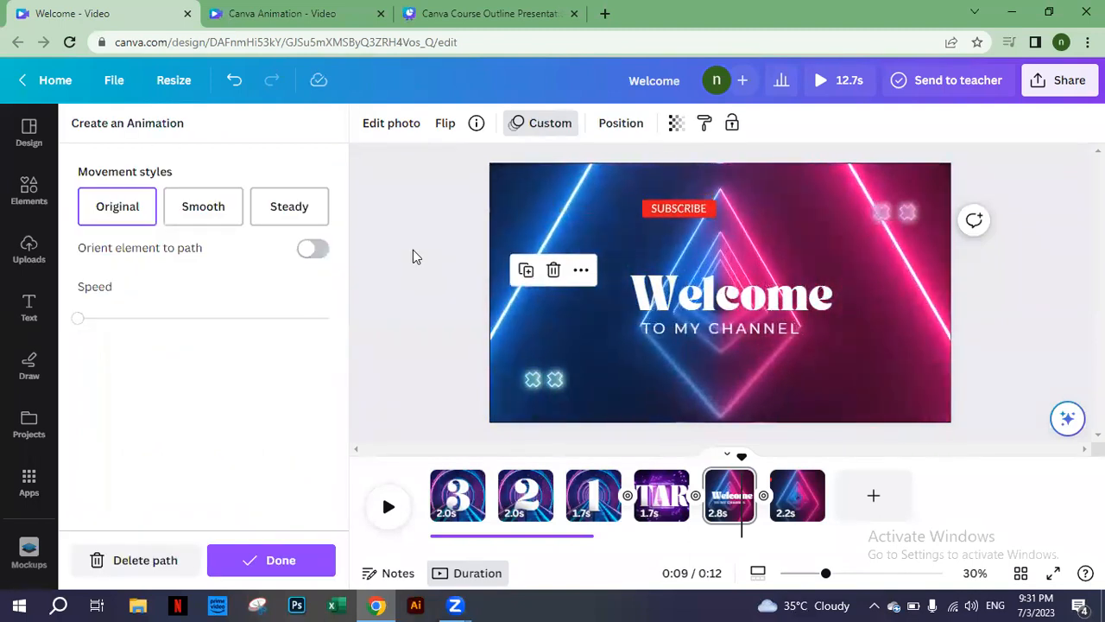
# Step: Set the SUBSCRIBE path animation's movement style to Smooth, raise its speed and close the animation settings
pyautogui.click(220, 211)
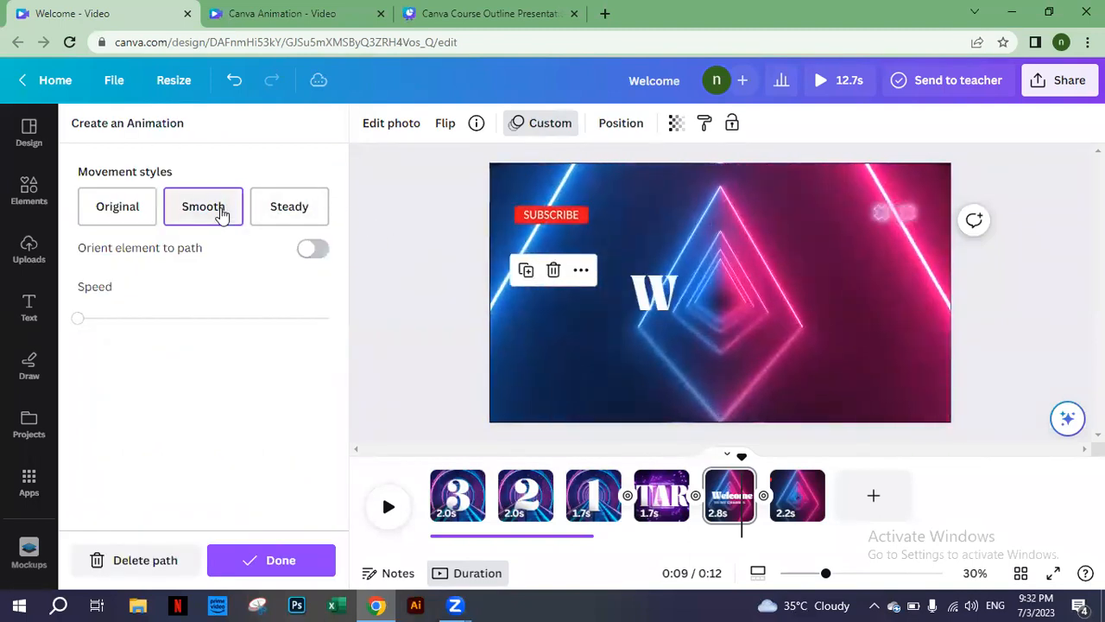
pyautogui.click(176, 319)
pyautogui.click(444, 275)
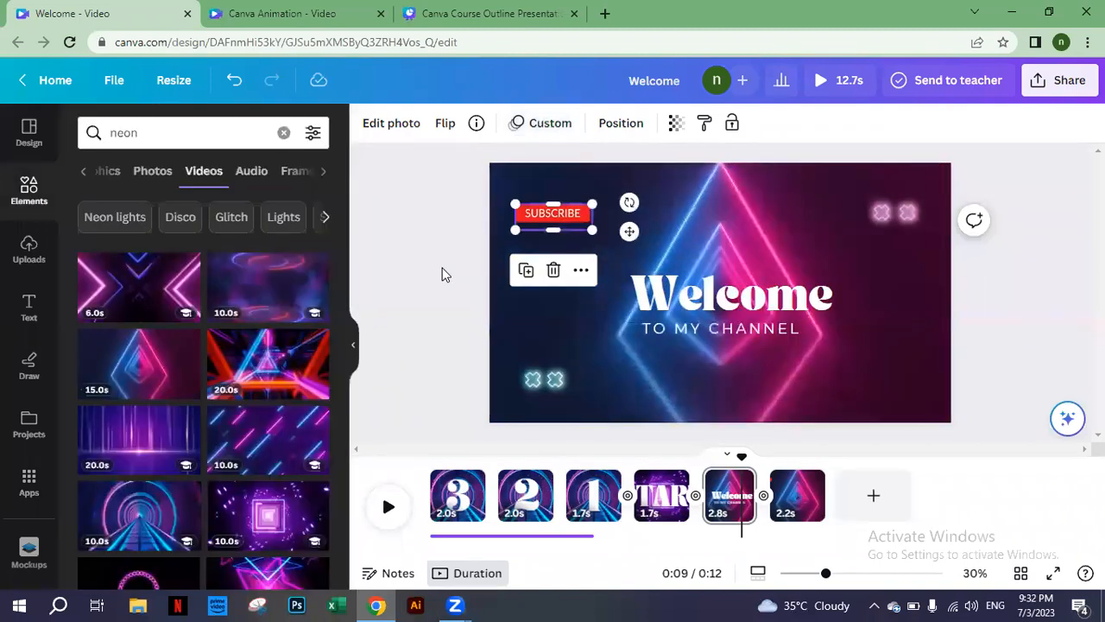
pyautogui.click(556, 135)
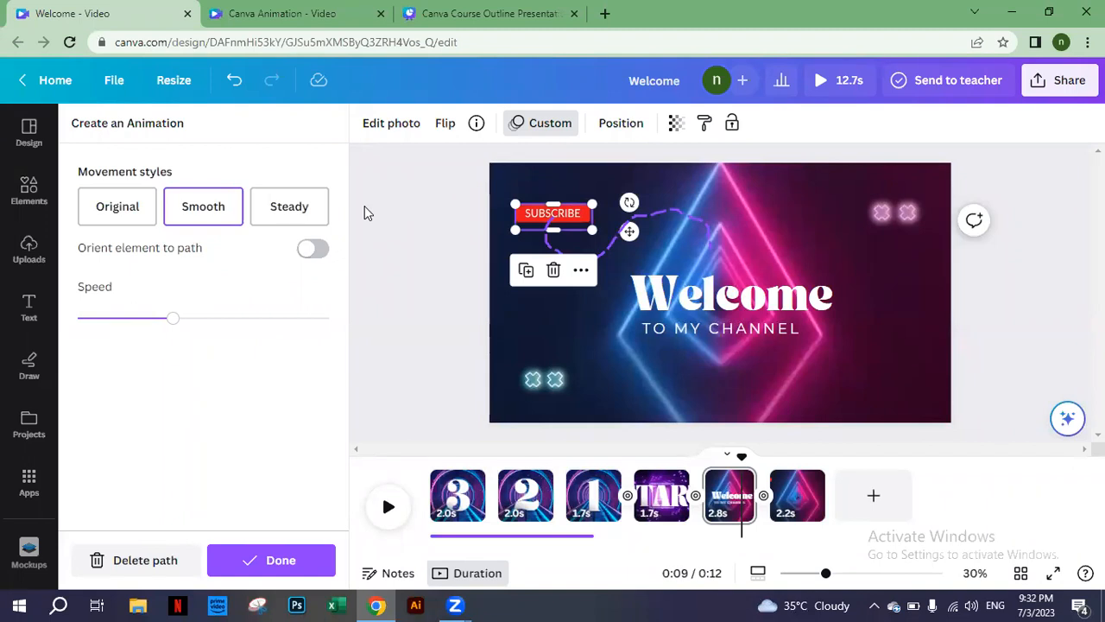
pyautogui.press('Escape')
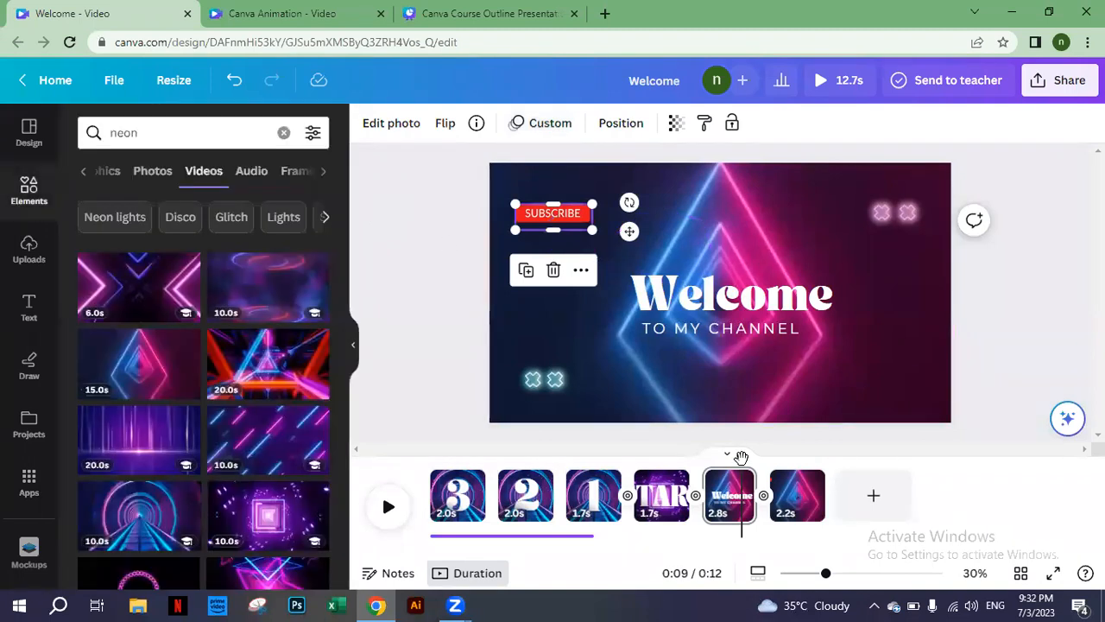
# Step: Play the video twice from the start of the welcome page to check the SUBSCRIBE button's movement
pyautogui.moveTo(740, 459); pyautogui.dragTo(705, 456)
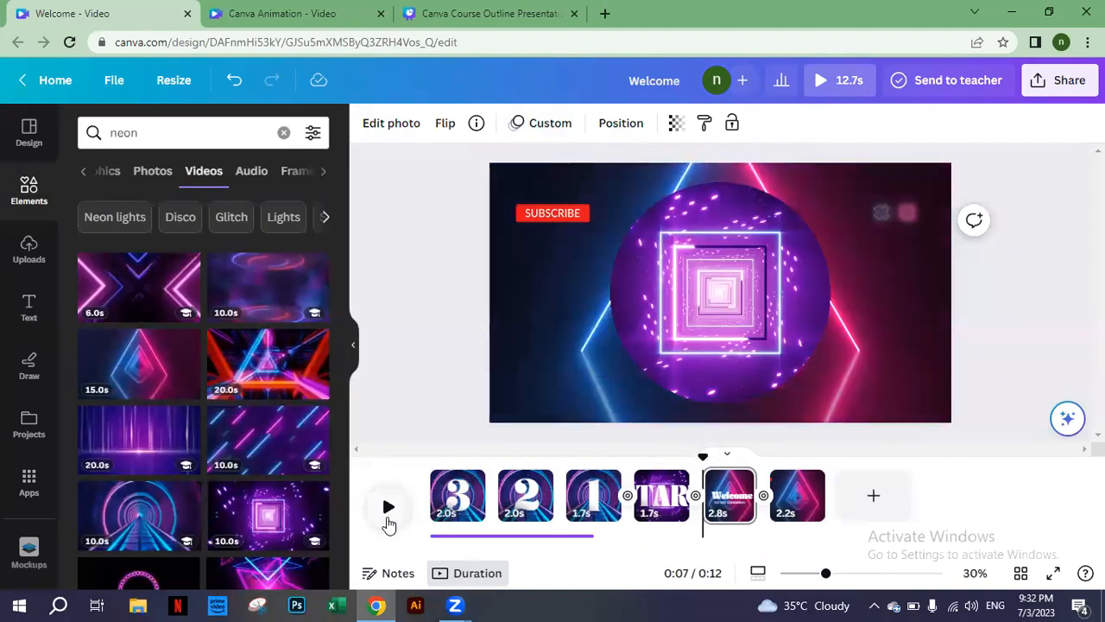
pyautogui.click(388, 507)
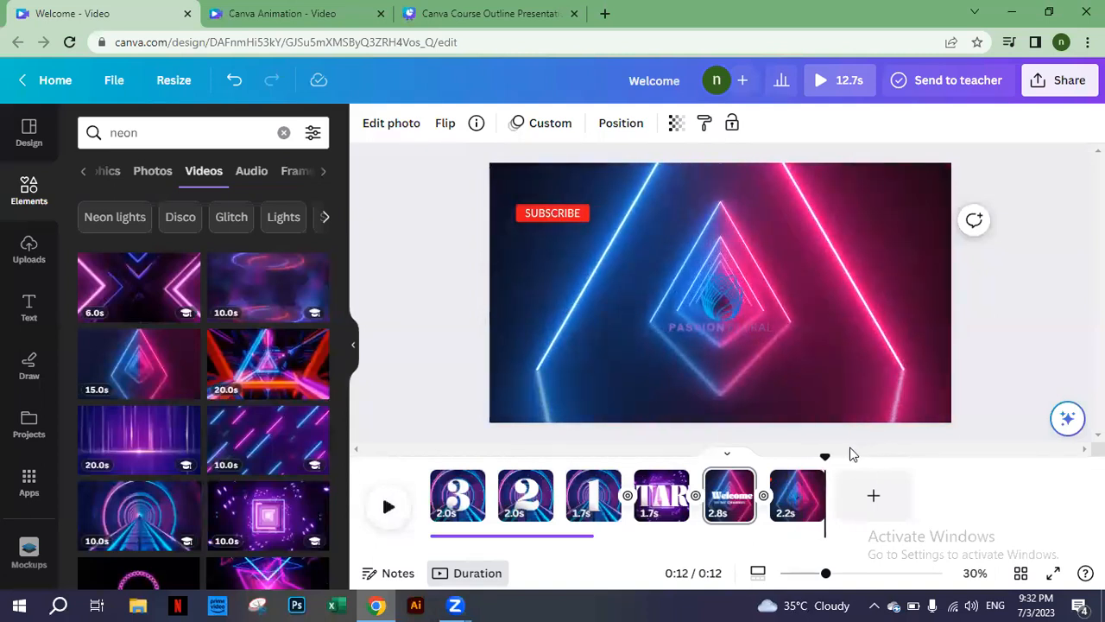
pyautogui.moveTo(825, 460); pyautogui.dragTo(696, 457)
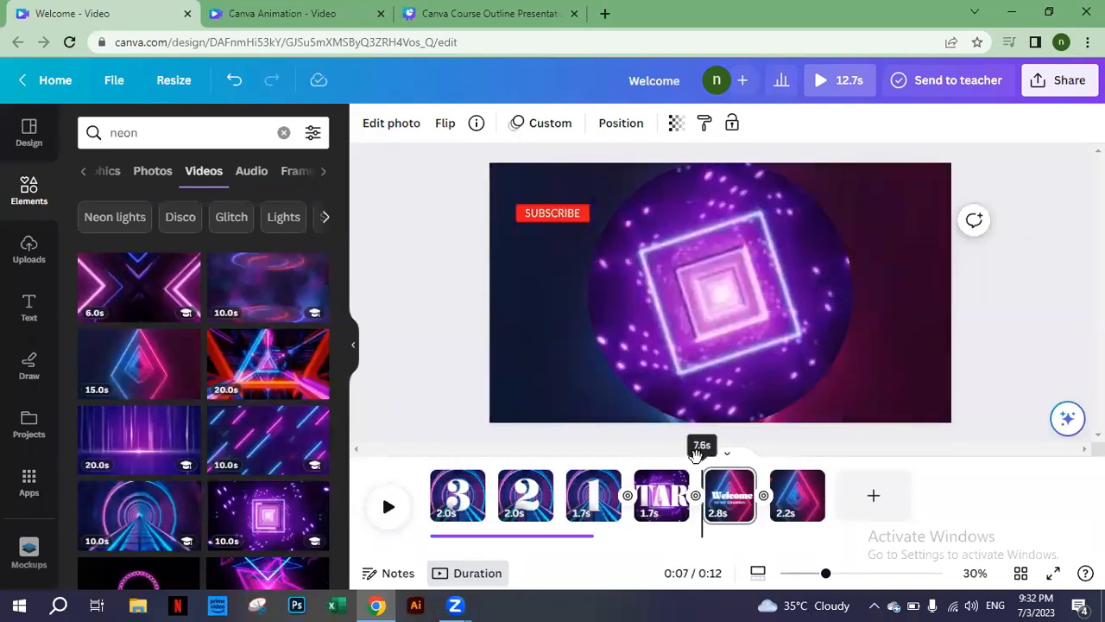
pyautogui.click(385, 506)
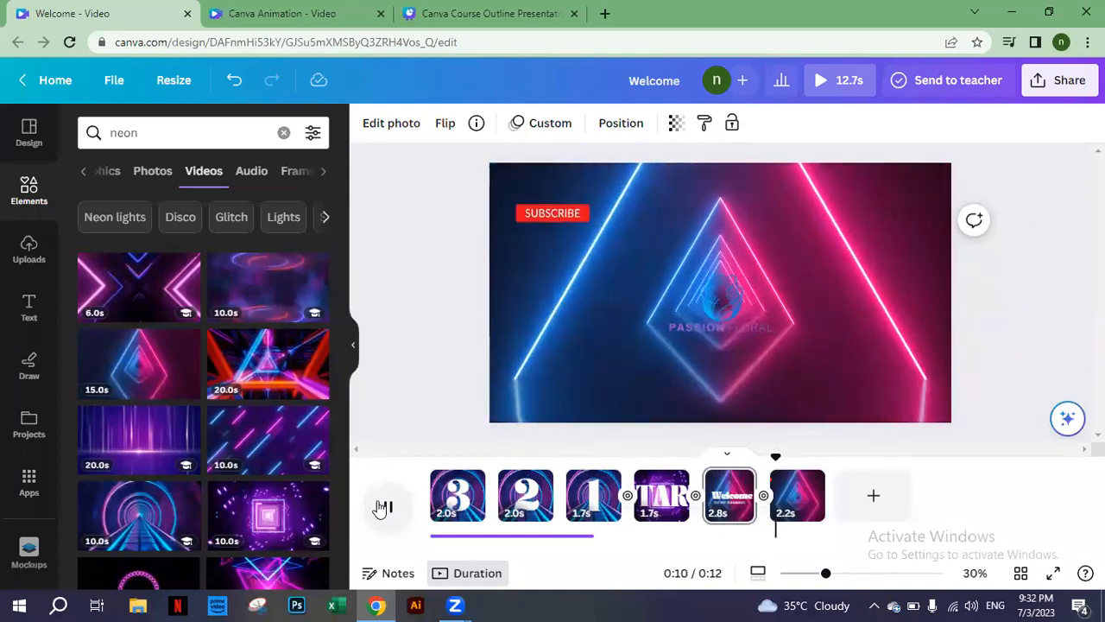
pyautogui.click(382, 507)
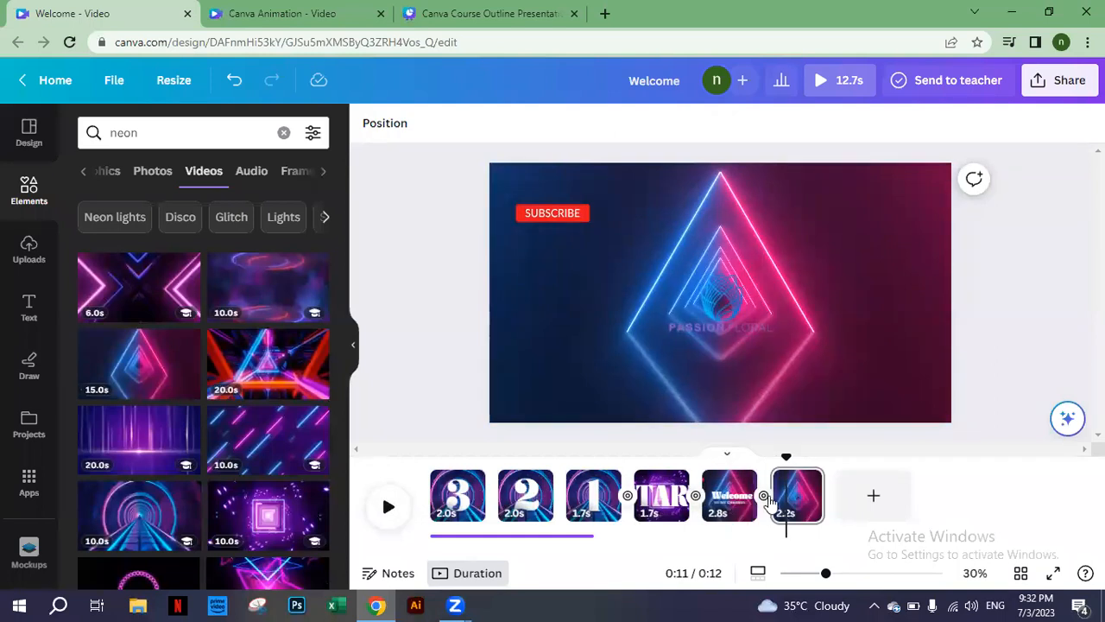
# Step: Delete the SUBSCRIBE button from the logo page and replay the video from the start of the welcome page
pyautogui.click(553, 218)
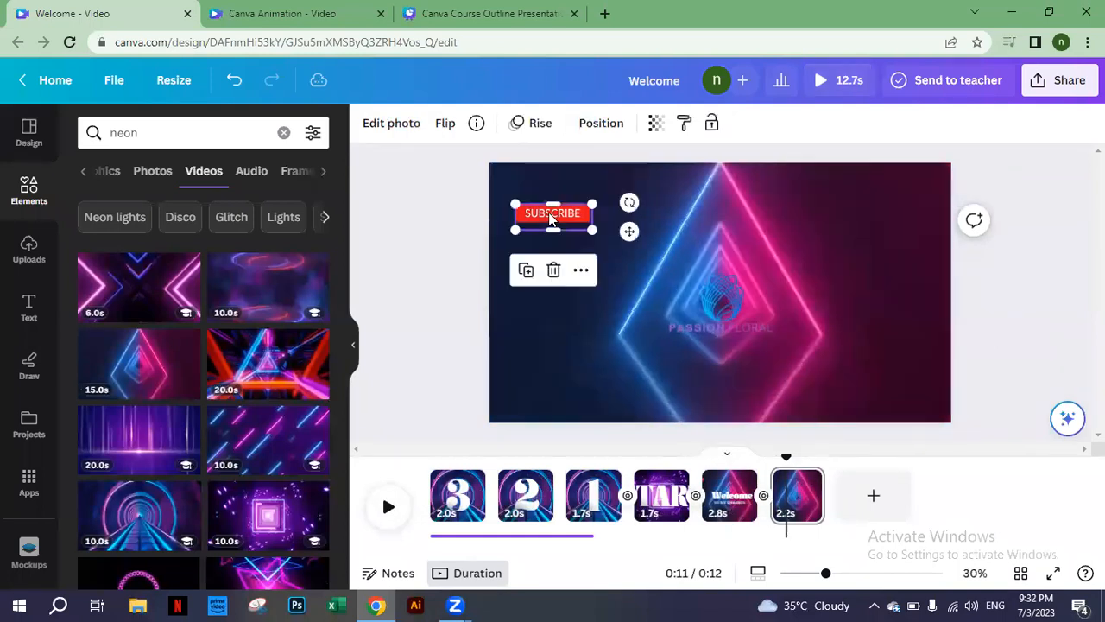
pyautogui.press('Delete')
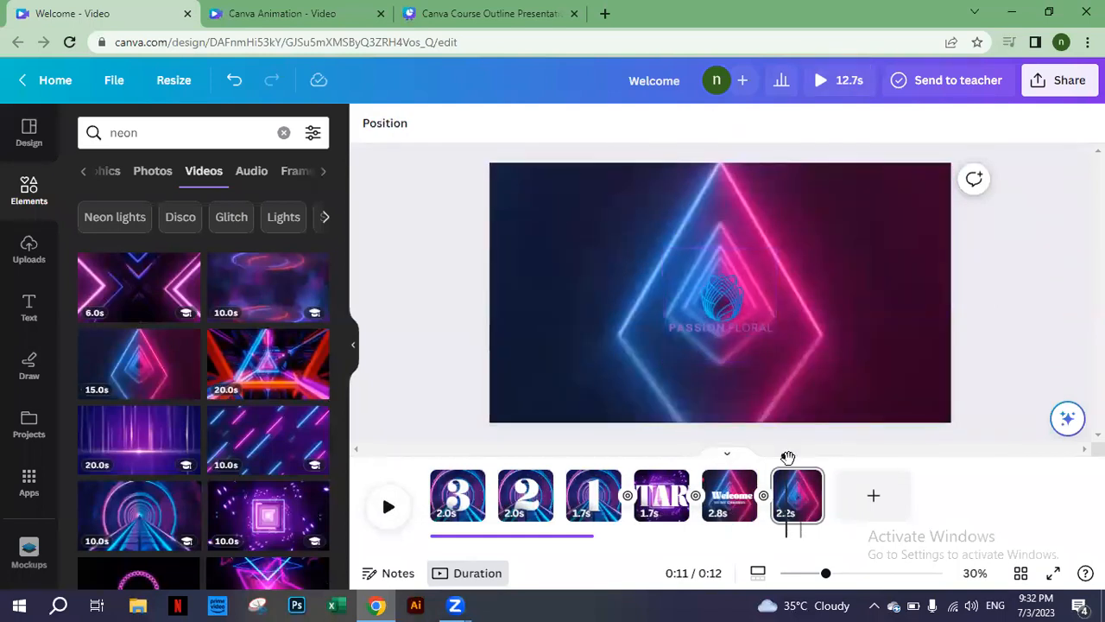
pyautogui.moveTo(786, 458); pyautogui.dragTo(702, 458)
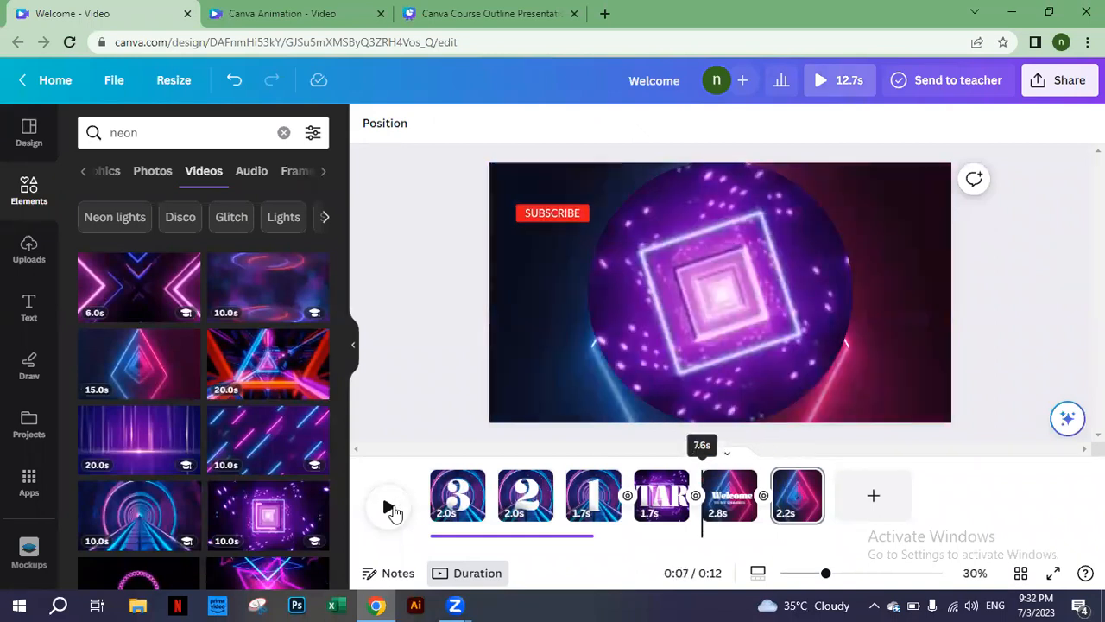
pyautogui.click(389, 508)
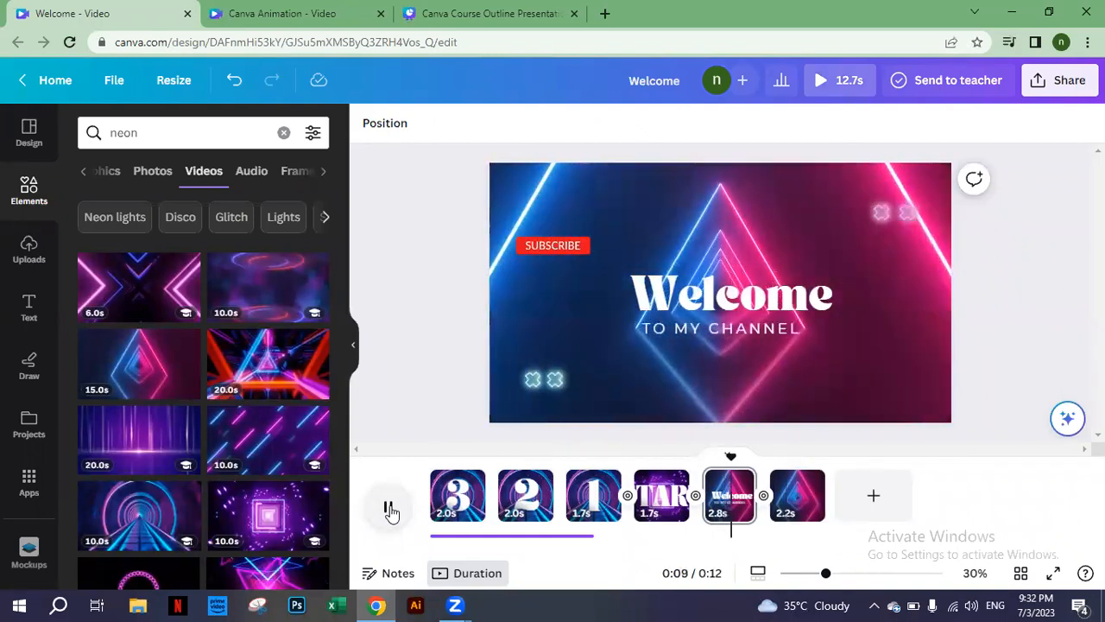
# Step: Delete the neon background video from the logo page, keeping the Passion Floral logo
pyautogui.click(795, 493)
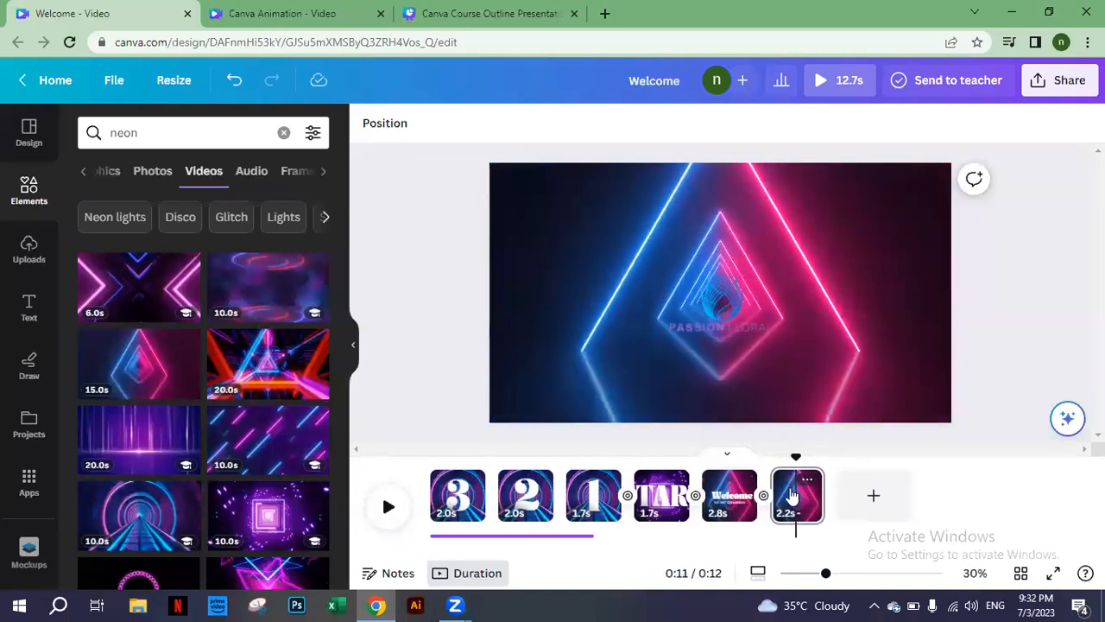
pyautogui.click(725, 317)
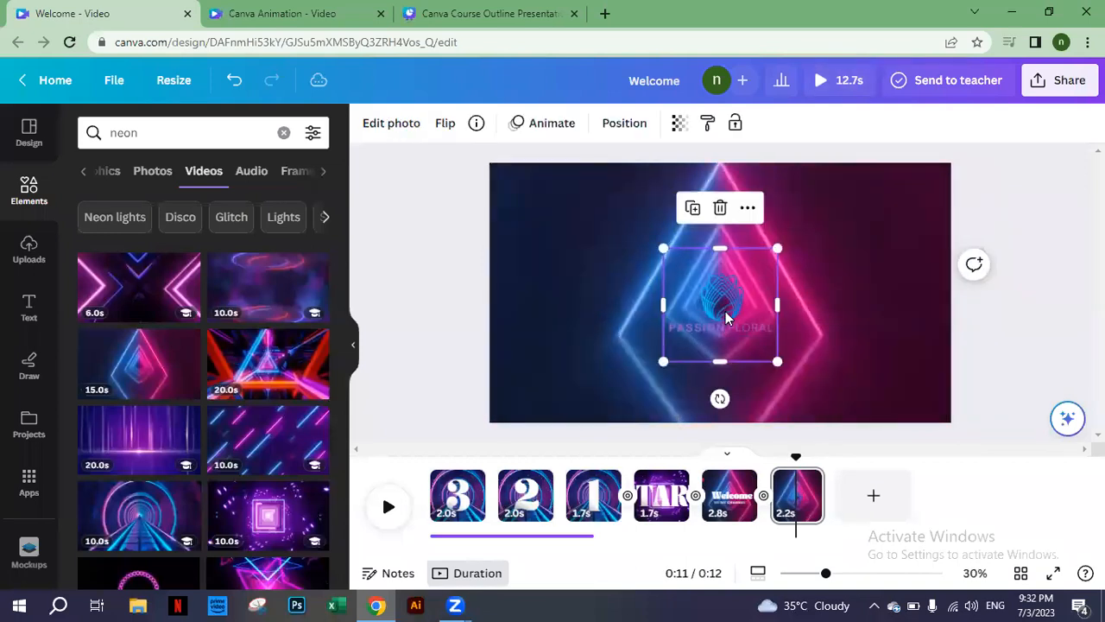
pyautogui.click(518, 243)
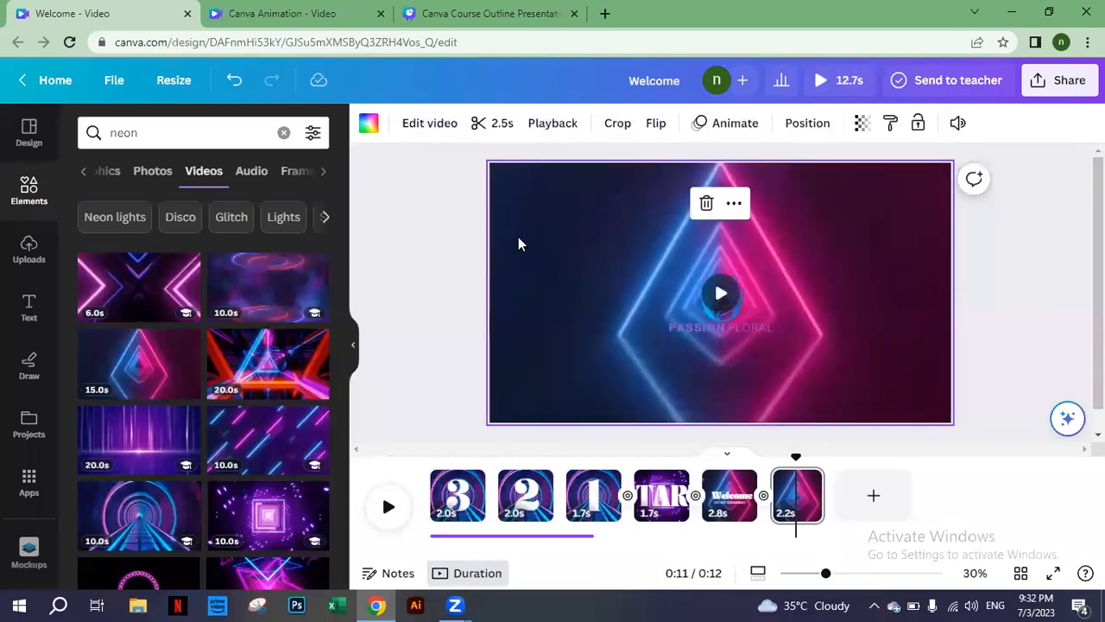
pyautogui.press('Delete')
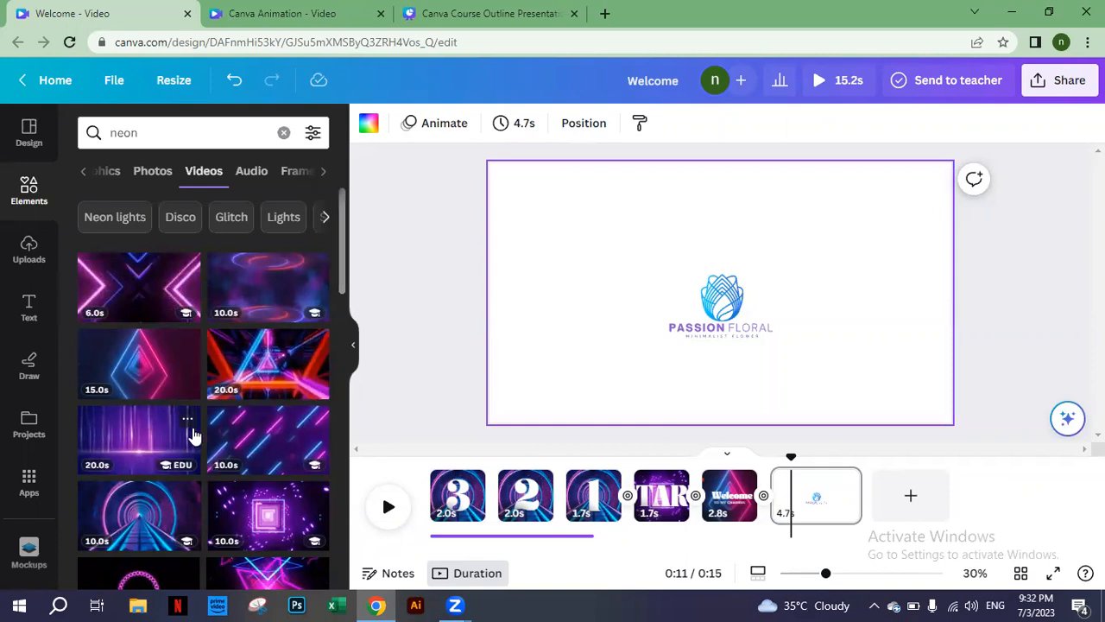
# Step: Add the 7.0s blue lightning video from the neon results as the logo page's background and preview it
pyautogui.scroll(-3, 342, 278)
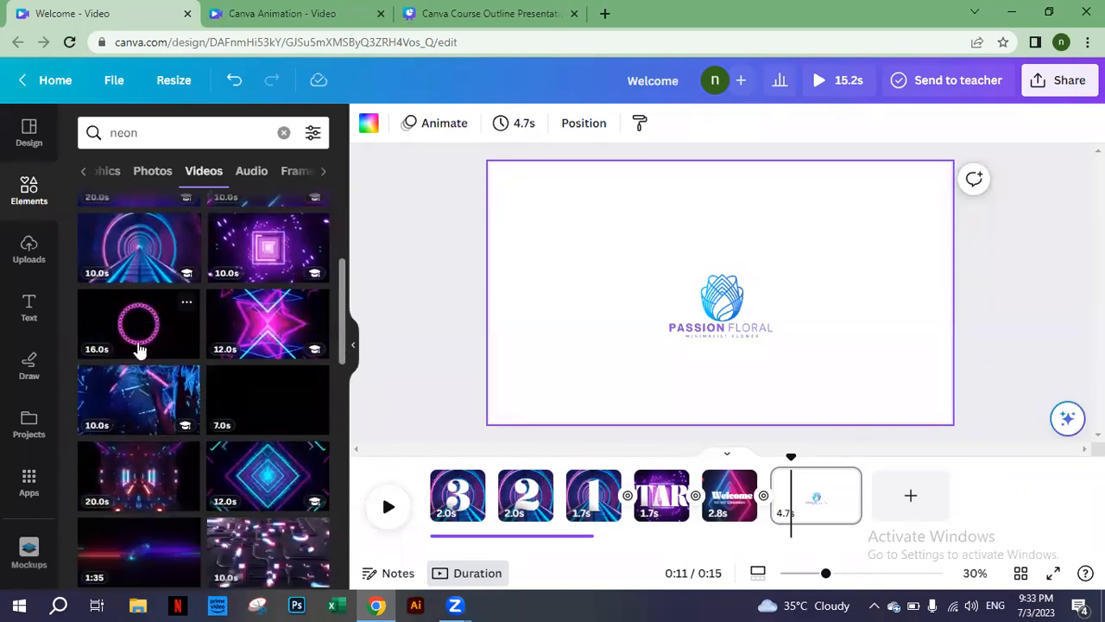
pyautogui.click(267, 413)
pyautogui.rightClick(595, 272)
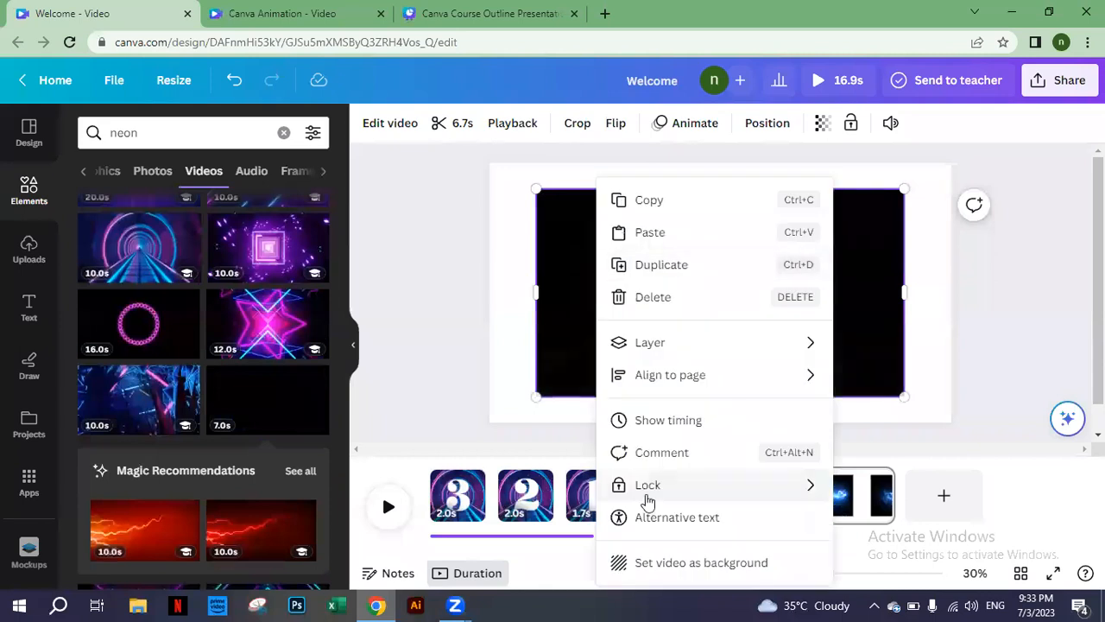
pyautogui.click(644, 563)
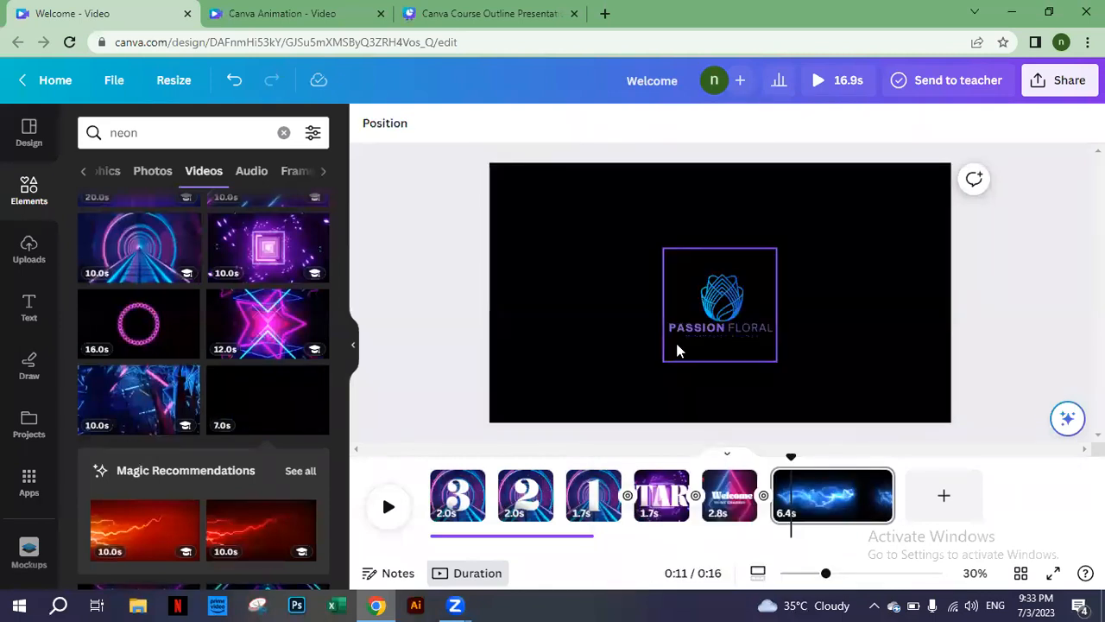
pyautogui.moveTo(788, 457); pyautogui.dragTo(769, 458)
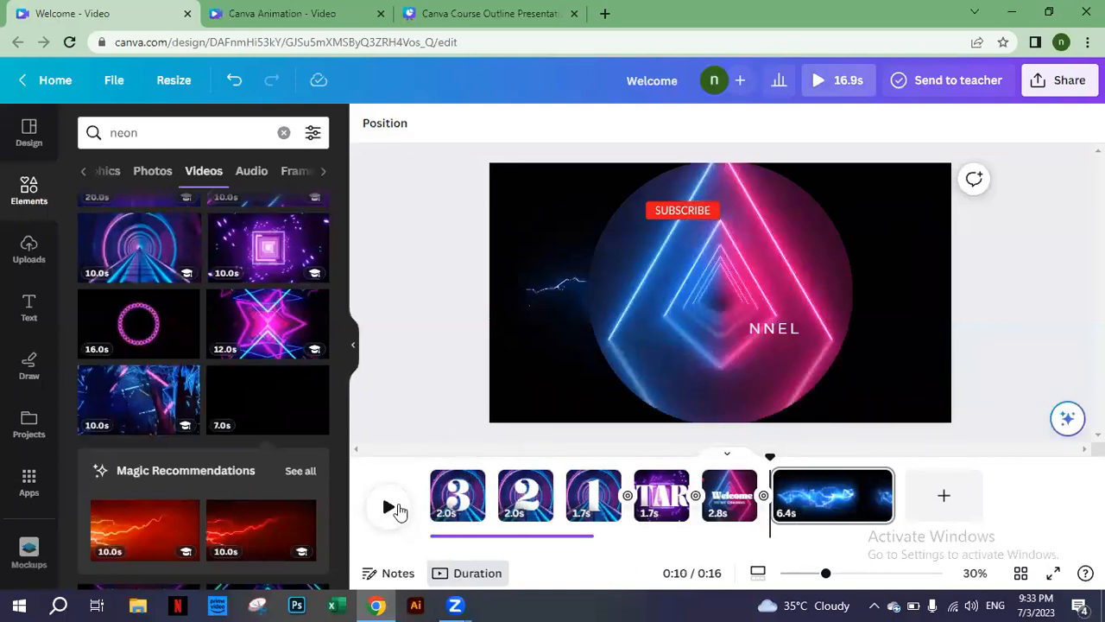
pyautogui.click(390, 505)
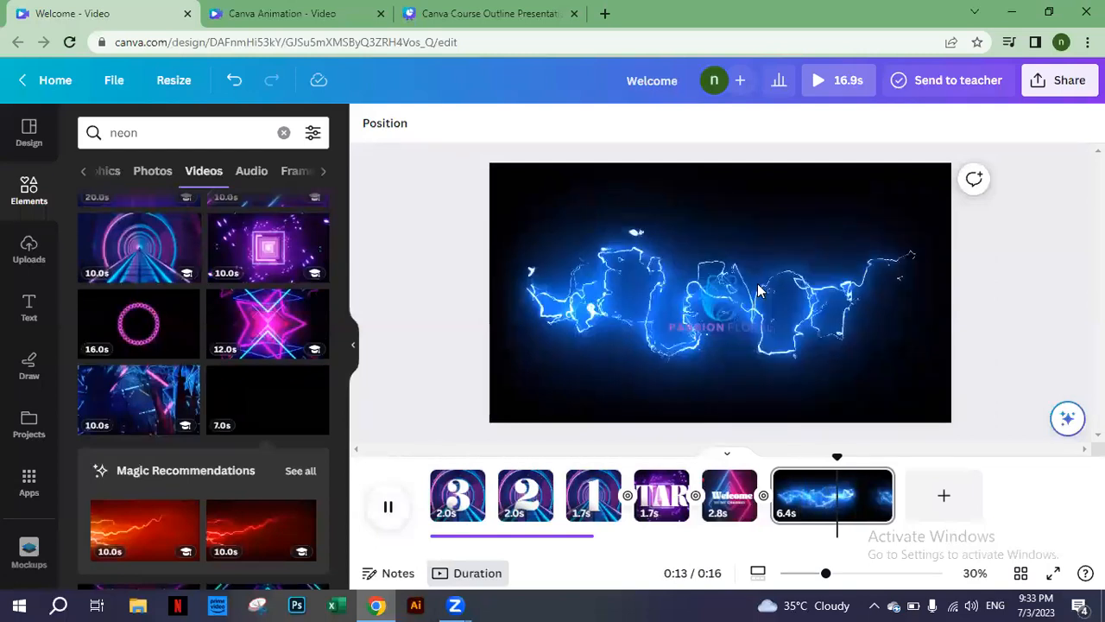
# Step: Replace the logo page's background with the 1:35 red and blue light-streak video and zoom the canvas out to 15%
pyautogui.click(720, 307)
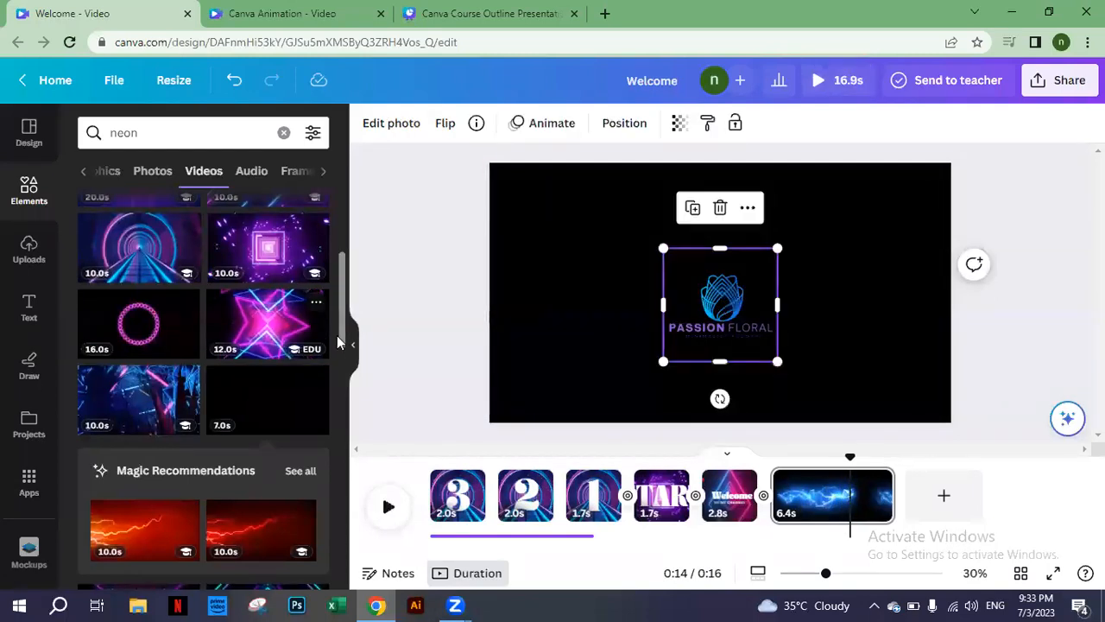
pyautogui.moveTo(343, 337); pyautogui.dragTo(342, 442)
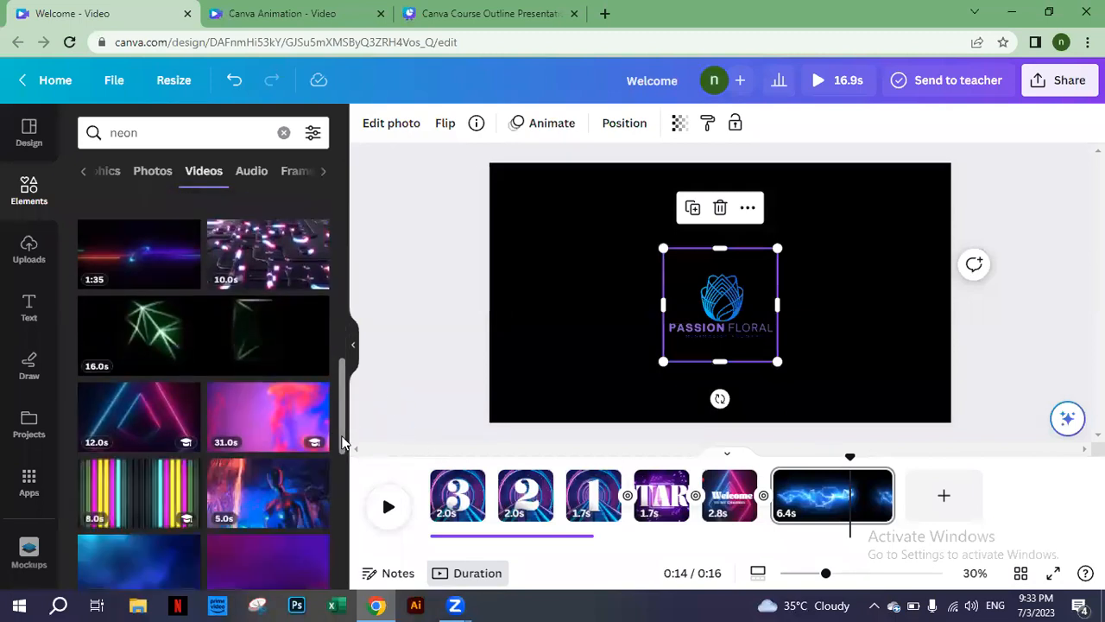
pyautogui.click(134, 276)
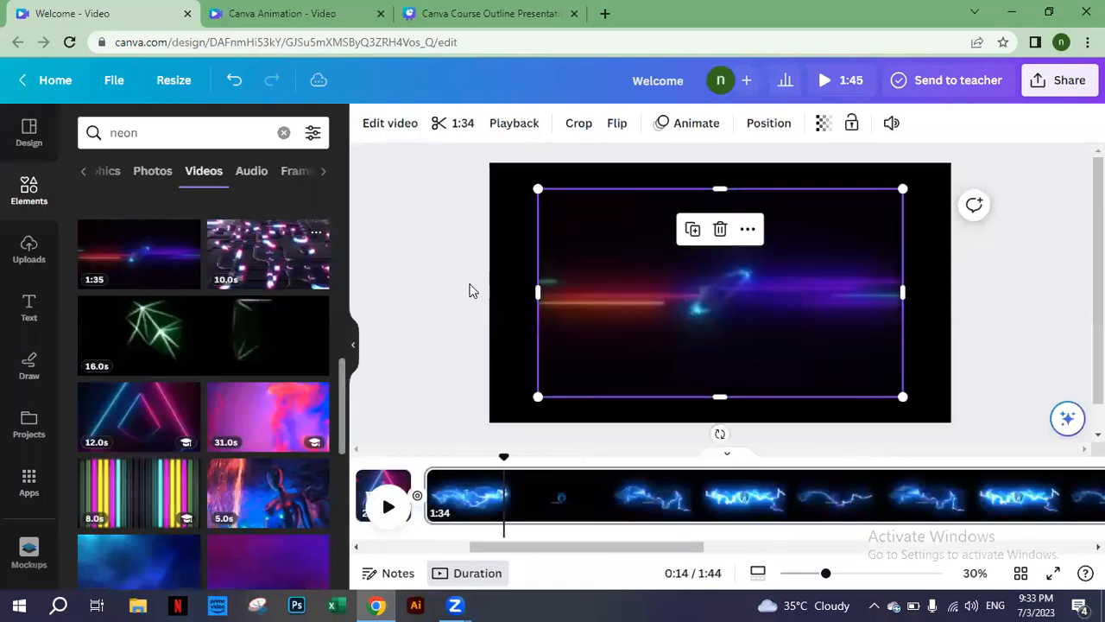
pyautogui.rightClick(567, 284)
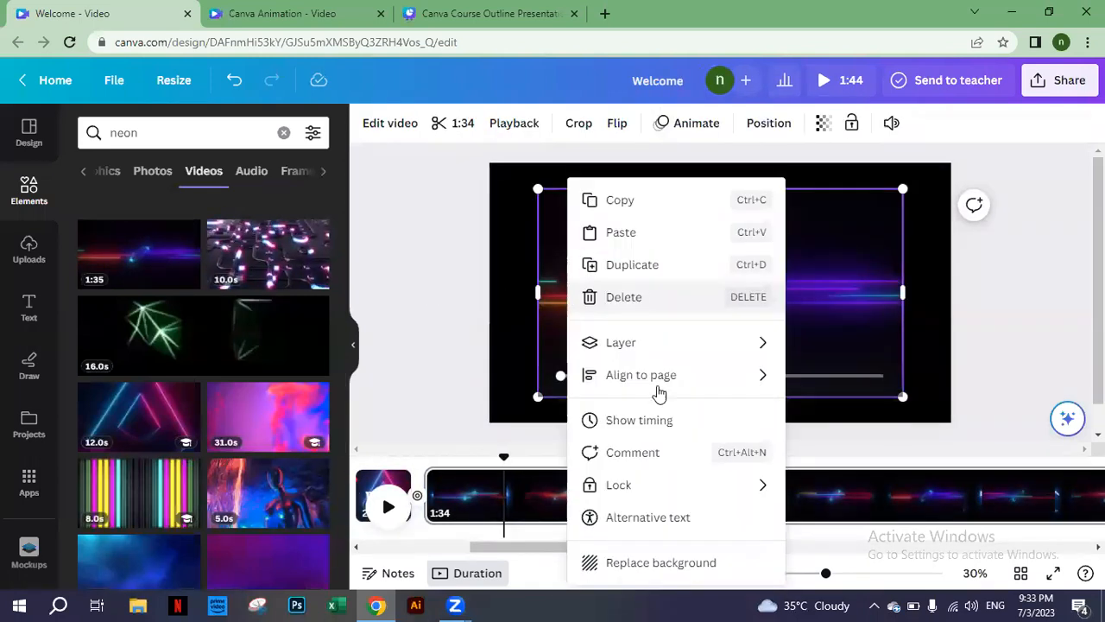
pyautogui.click(656, 556)
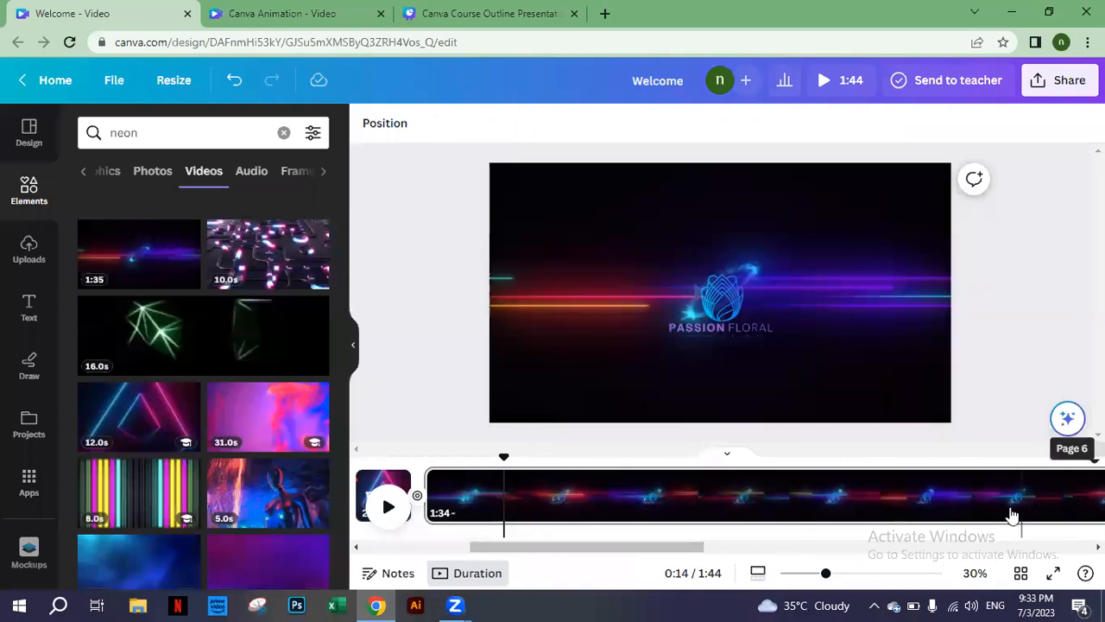
pyautogui.click(798, 576)
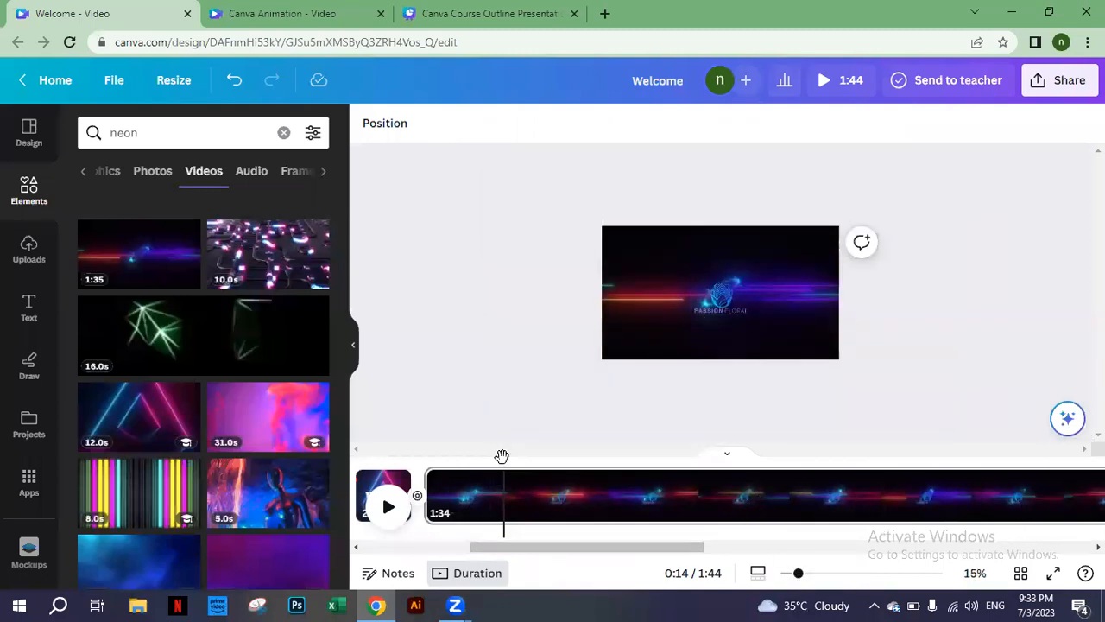
# Step: Shorten the logo page's clip from 1:34 to 2.0 s so it matches the length of the countdown pages
pyautogui.moveTo(500, 457); pyautogui.dragTo(436, 462)
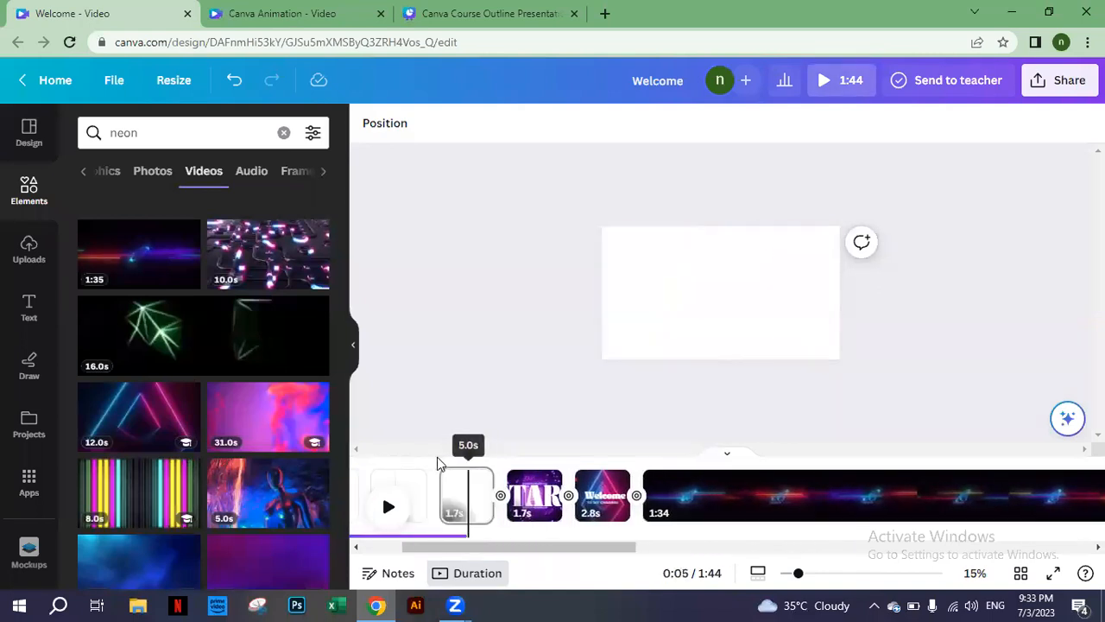
pyautogui.moveTo(526, 547); pyautogui.dragTo(1034, 539)
pyautogui.moveTo(963, 499); pyautogui.dragTo(434, 508)
pyautogui.moveTo(1001, 497); pyautogui.dragTo(587, 501)
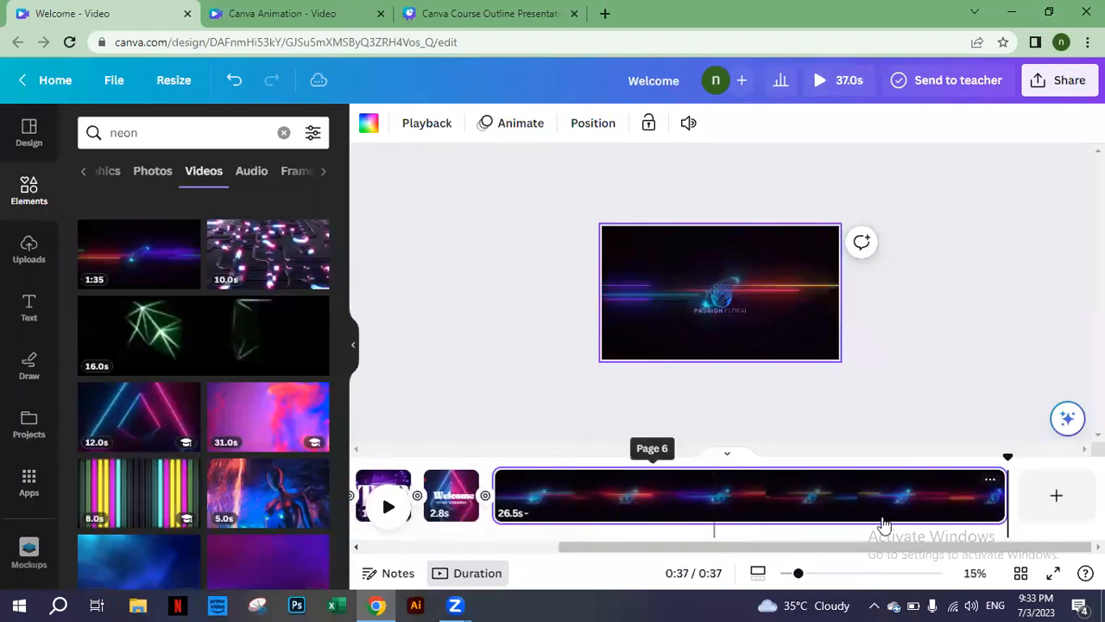
pyautogui.moveTo(1006, 503); pyautogui.dragTo(606, 501)
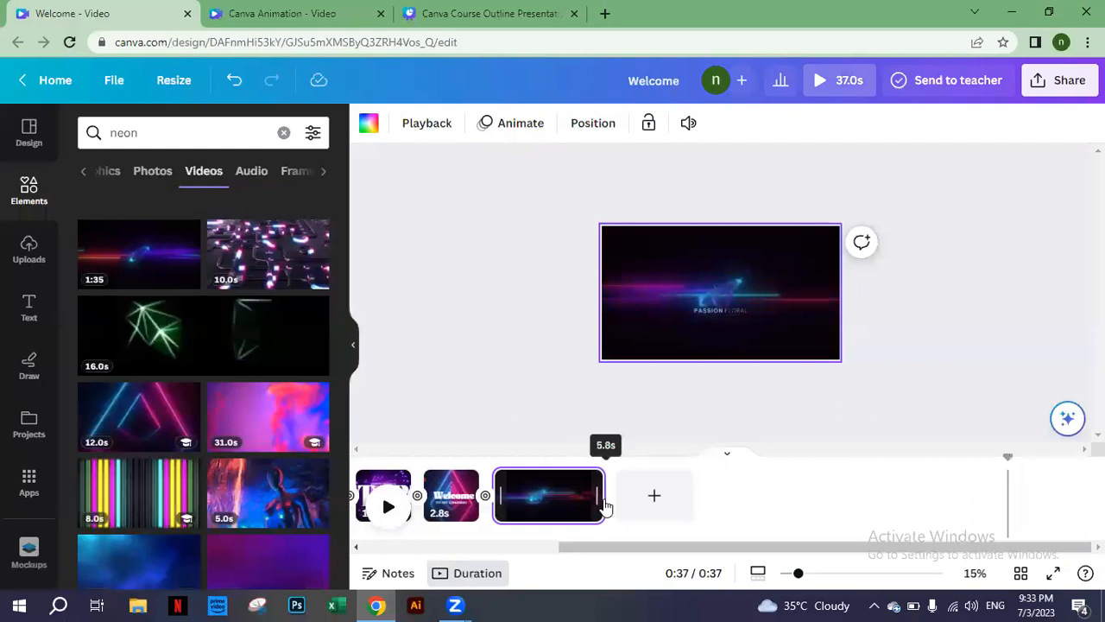
pyautogui.moveTo(843, 490); pyautogui.dragTo(816, 492)
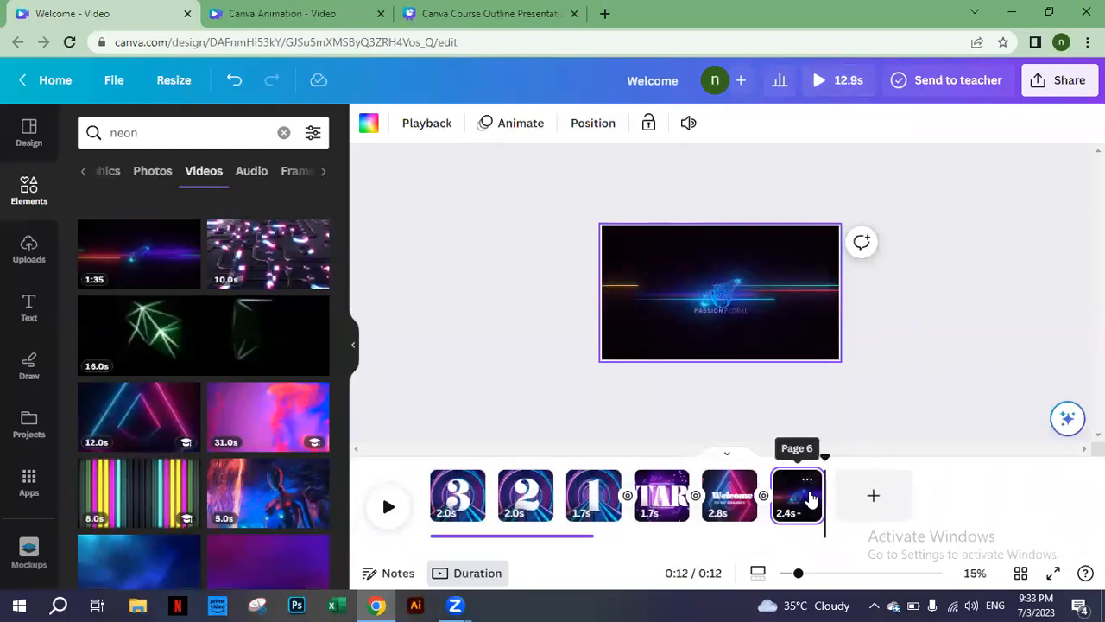
pyautogui.moveTo(815, 496); pyautogui.dragTo(807, 497)
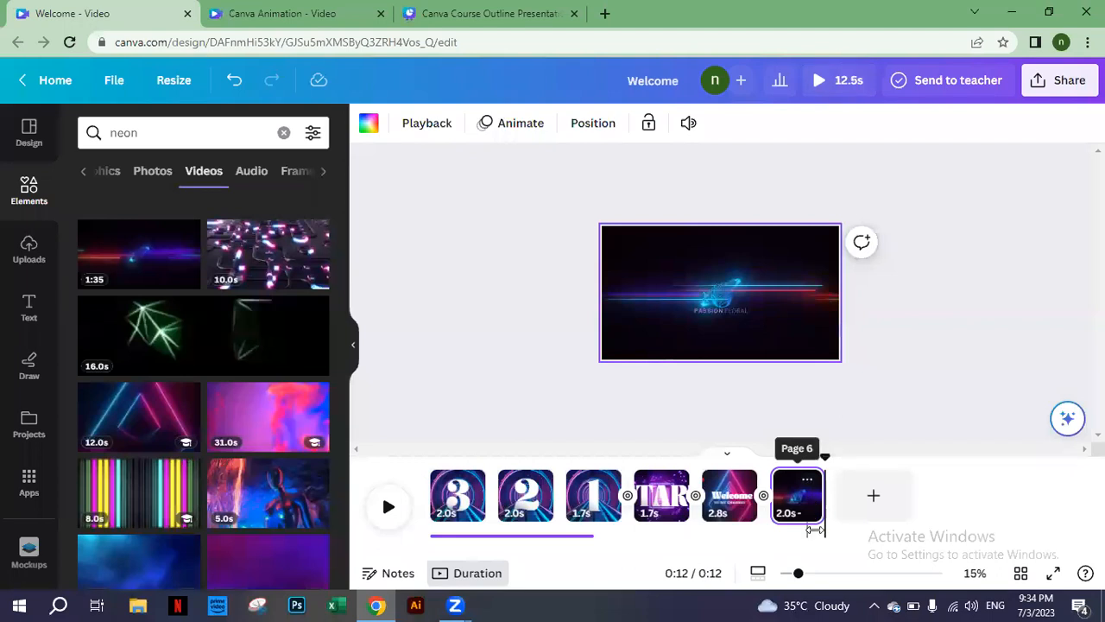
# Step: Enlarge the canvas view to 32% and play the video from the end of the welcome page into the logo page
pyautogui.click(842, 575)
pyautogui.moveTo(843, 576); pyautogui.dragTo(829, 577)
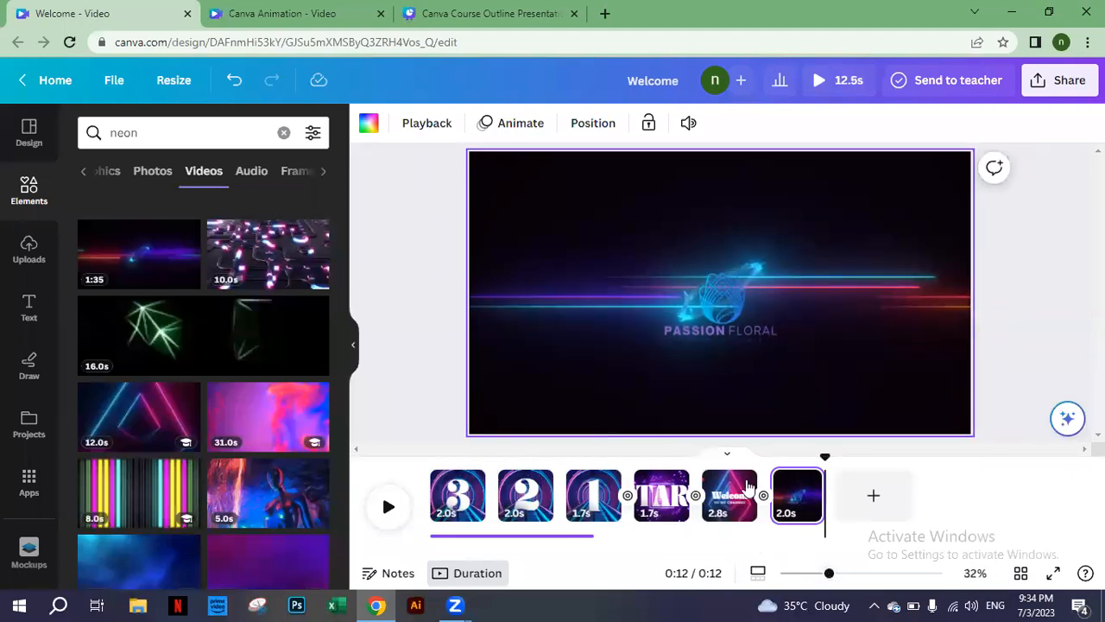
pyautogui.moveTo(825, 456); pyautogui.dragTo(754, 455)
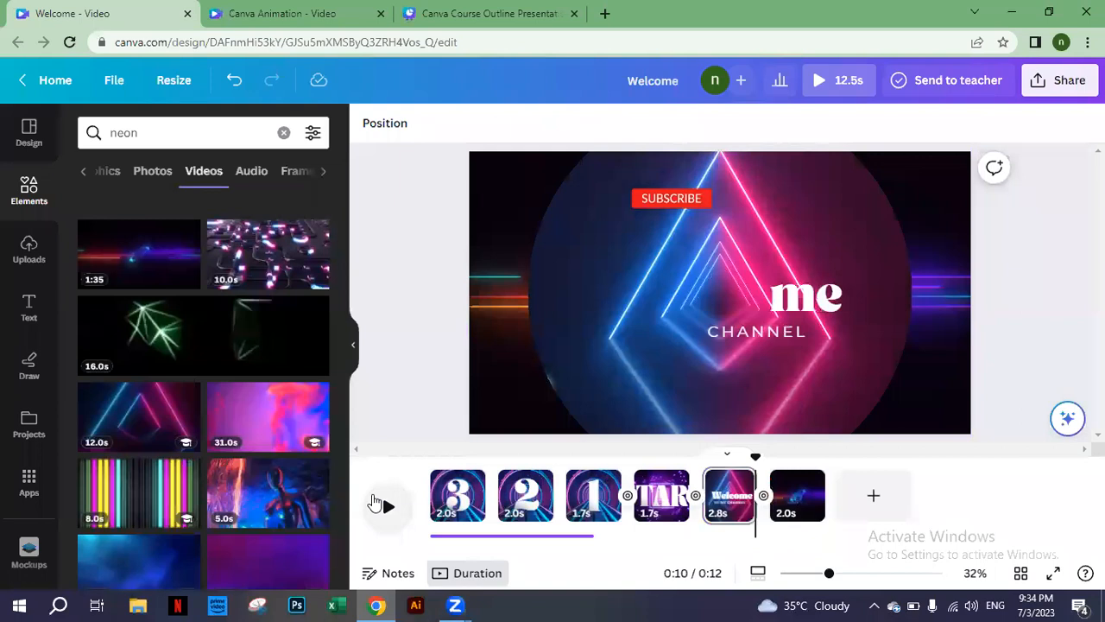
pyautogui.click(380, 507)
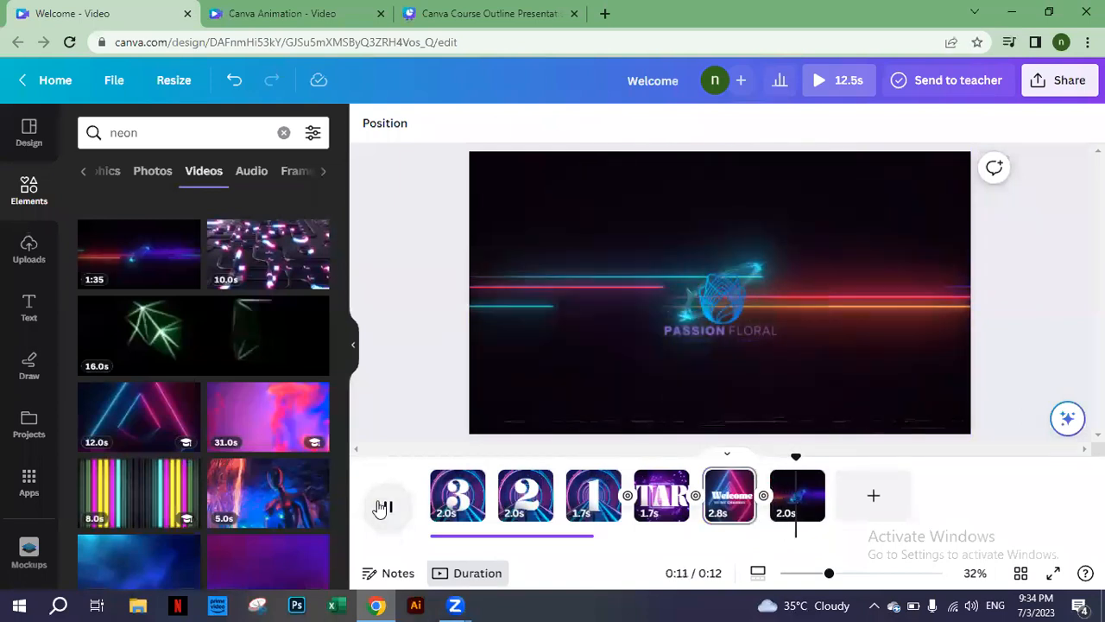
# Step: Open the Passion Floral logo's animation options and move the logo slightly up and to the left
pyautogui.click(736, 294)
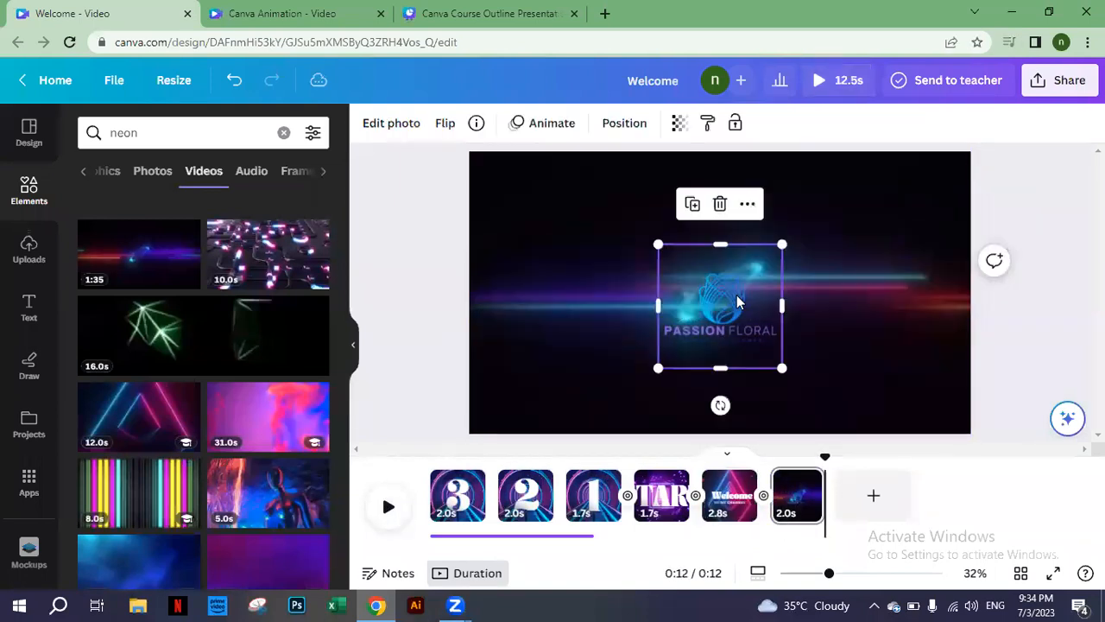
pyautogui.click(524, 126)
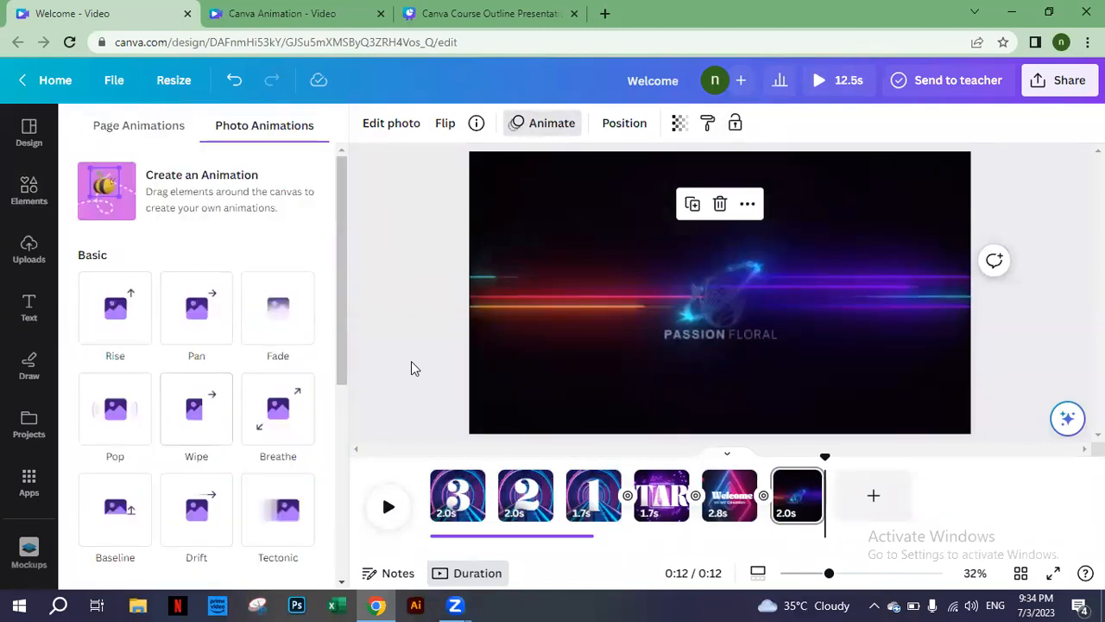
pyautogui.click(723, 350)
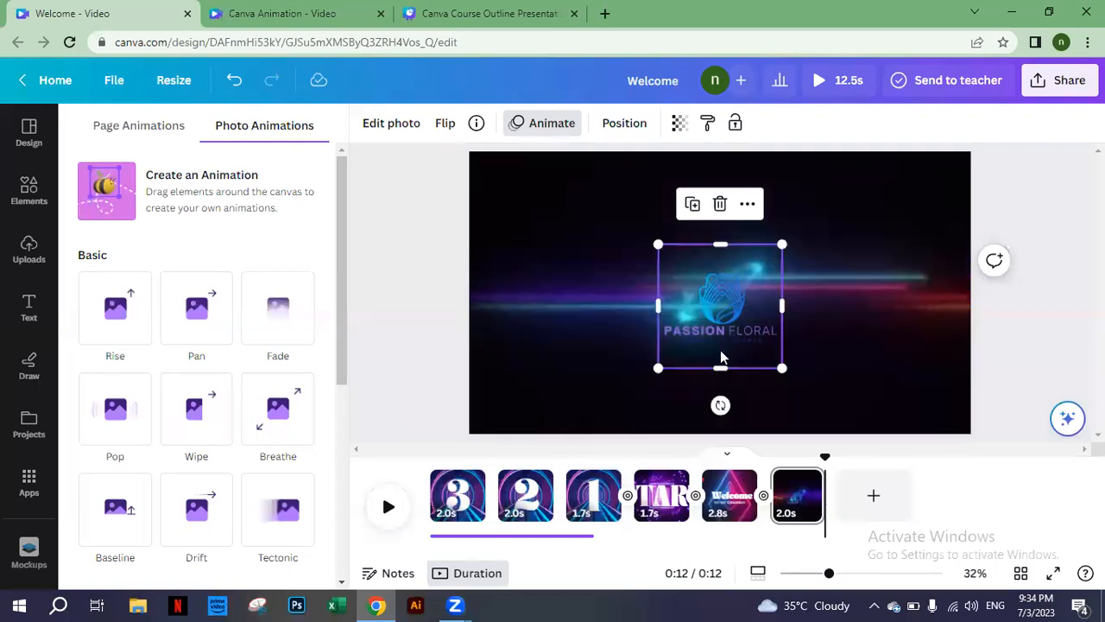
pyautogui.moveTo(719, 301)
pyautogui.mouseDown()
pyautogui.moveTo(711, 358)
pyautogui.moveTo(712, 283)
pyautogui.mouseUp()
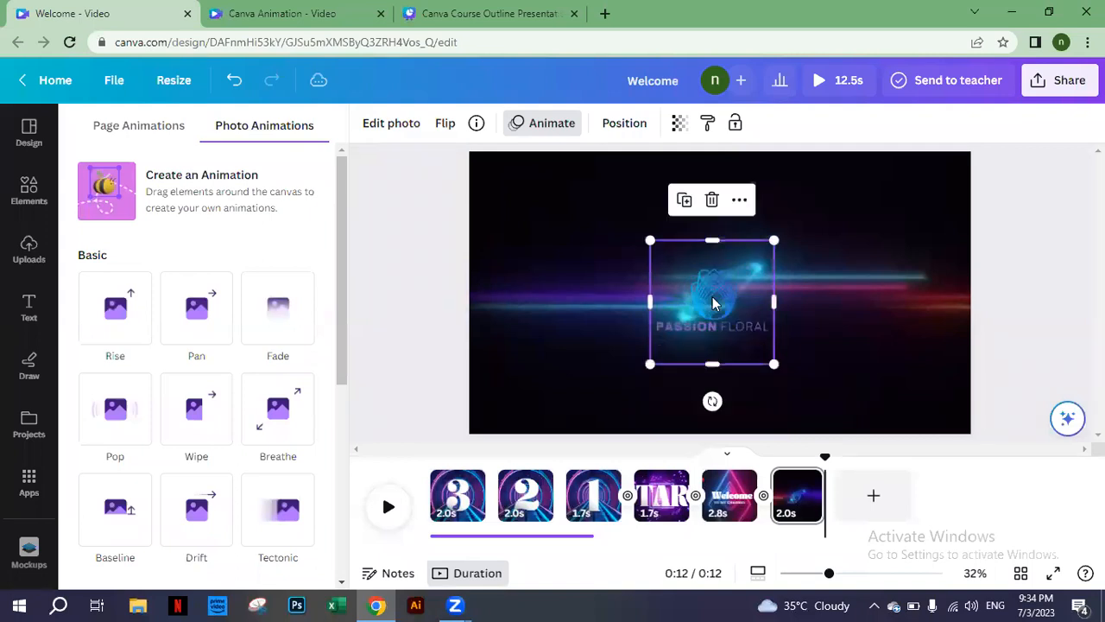
# Step: Create a custom animation that moves the Passion Floral logo along a loop on its left side and preview it
pyautogui.click(101, 202)
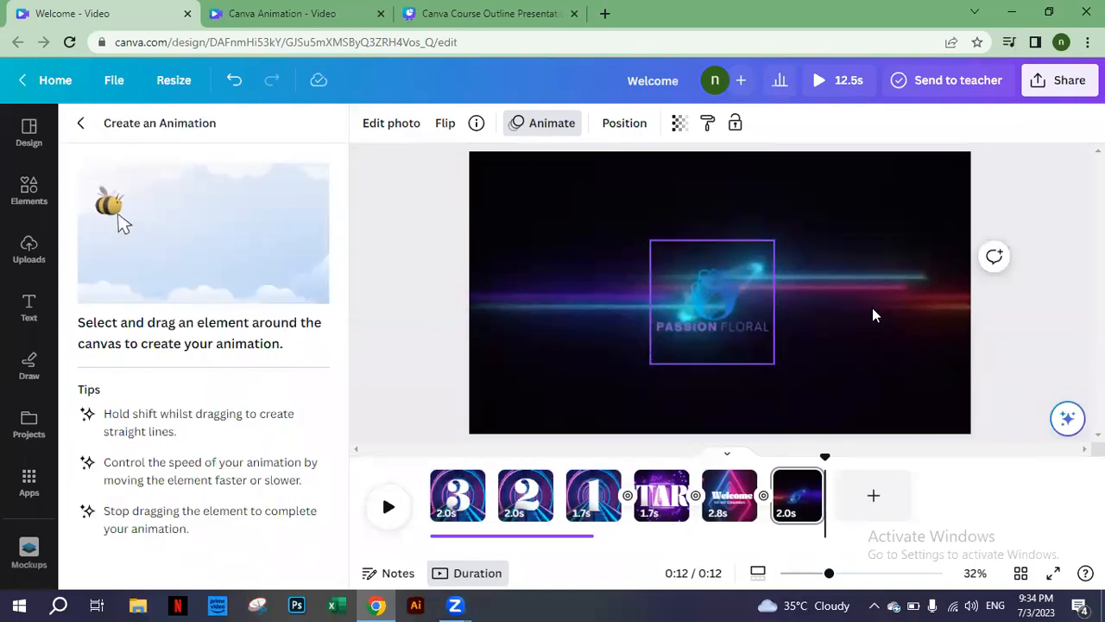
pyautogui.moveTo(716, 307)
pyautogui.mouseDown()
pyautogui.moveTo(720, 371)
pyautogui.moveTo(699, 385)
pyautogui.moveTo(633, 369)
pyautogui.moveTo(610, 307)
pyautogui.moveTo(646, 237)
pyautogui.moveTo(711, 235)
pyautogui.mouseUp()
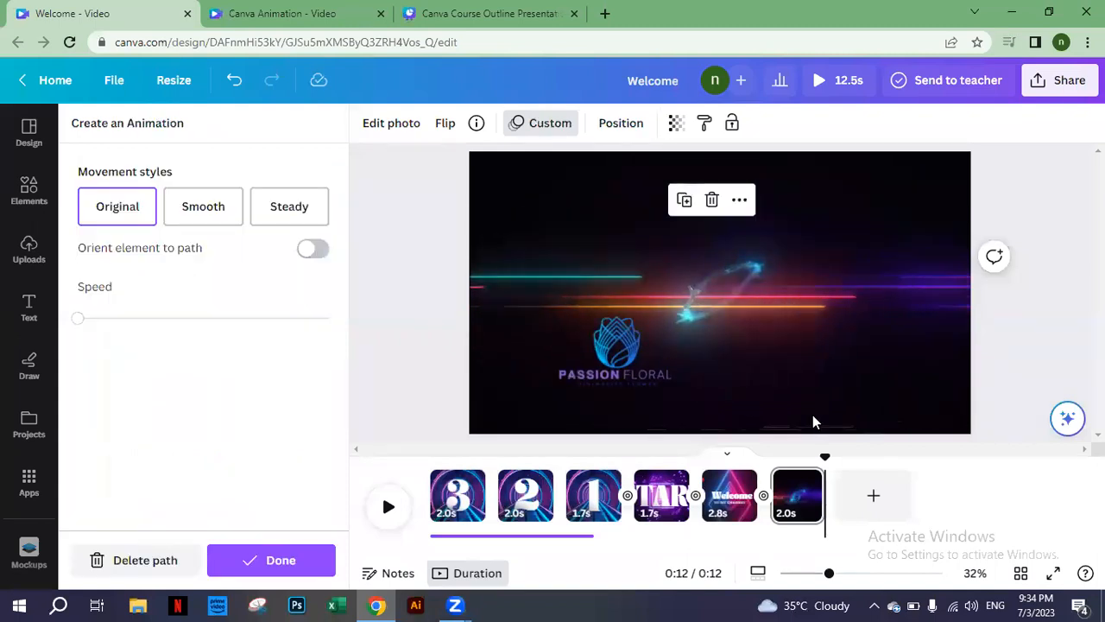
pyautogui.moveTo(827, 453); pyautogui.dragTo(769, 459)
pyautogui.click(385, 510)
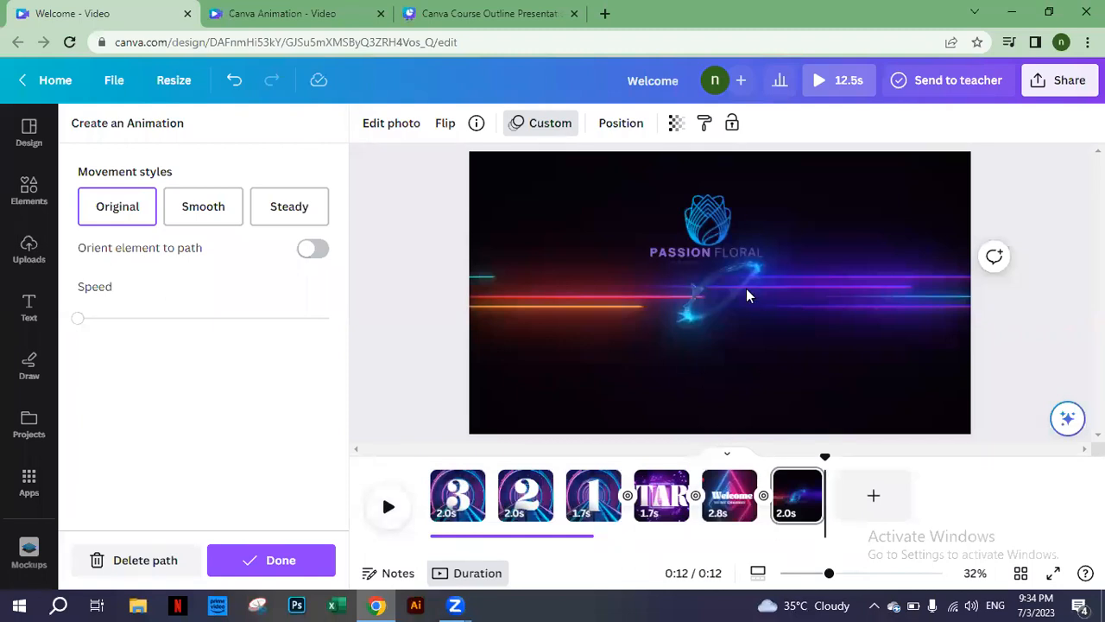
# Step: Lengthen the logo page to 4.6 s and delete the logo's looping motion path
pyautogui.click(807, 504)
pyautogui.moveTo(825, 497); pyautogui.dragTo(765, 465)
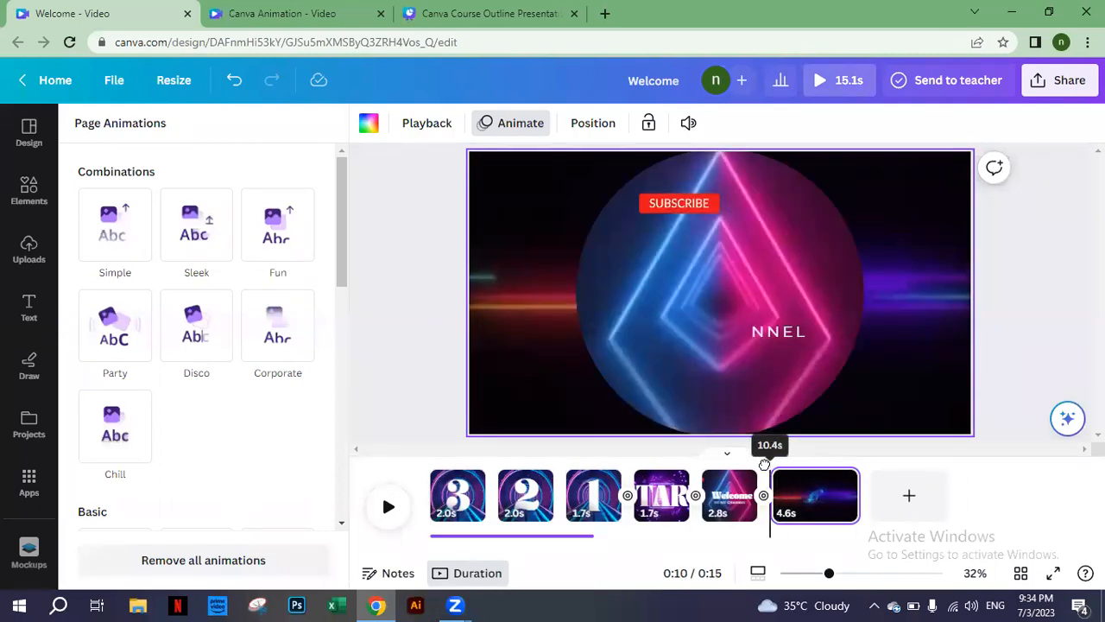
pyautogui.click(827, 498)
pyautogui.moveTo(702, 229); pyautogui.dragTo(712, 302)
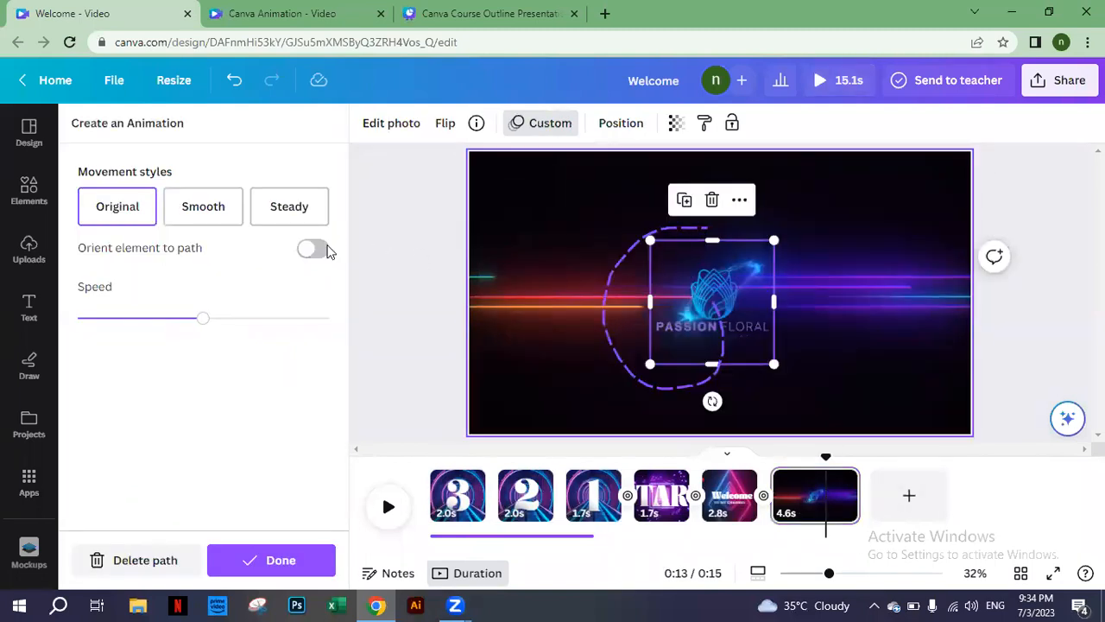
pyautogui.click(151, 572)
# Step: Try a double-loop motion path for the Passion Floral logo and undo it
pyautogui.moveTo(687, 300)
pyautogui.mouseDown()
pyautogui.moveTo(650, 299)
pyautogui.moveTo(688, 308)
pyautogui.mouseUp()
pyautogui.hotkey('ctrl', 'z')
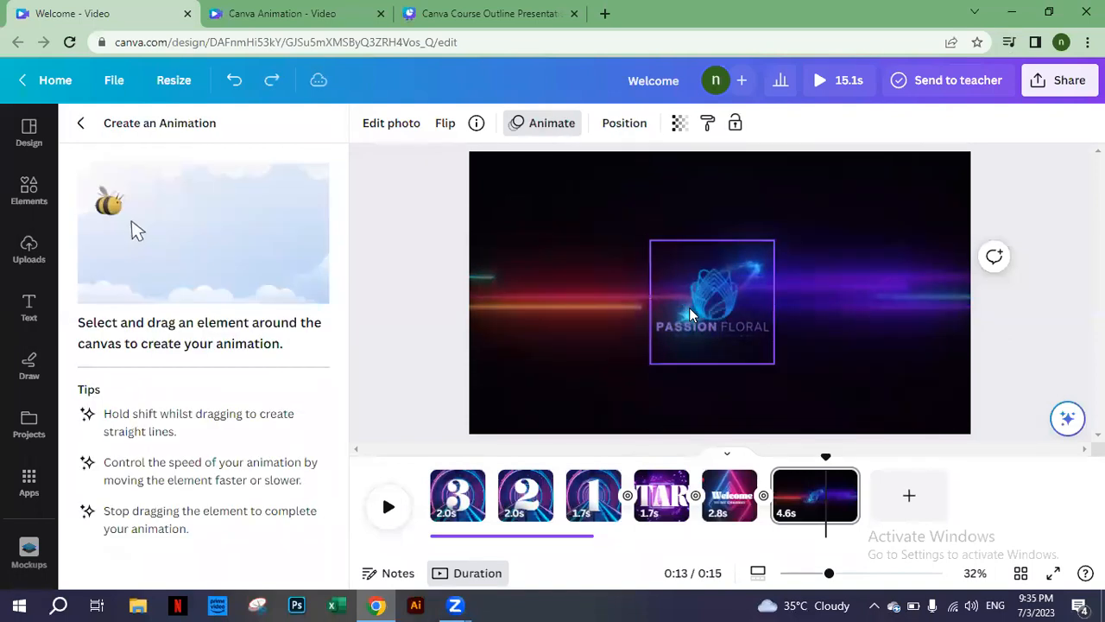
pyautogui.moveTo(721, 314)
pyautogui.mouseDown()
pyautogui.moveTo(658, 328)
pyautogui.moveTo(618, 380)
pyautogui.moveTo(682, 423)
pyautogui.moveTo(727, 413)
pyautogui.moveTo(750, 290)
pyautogui.moveTo(660, 211)
pyautogui.moveTo(600, 222)
pyautogui.moveTo(599, 249)
pyautogui.moveTo(637, 285)
pyautogui.moveTo(713, 305)
pyautogui.mouseUp()
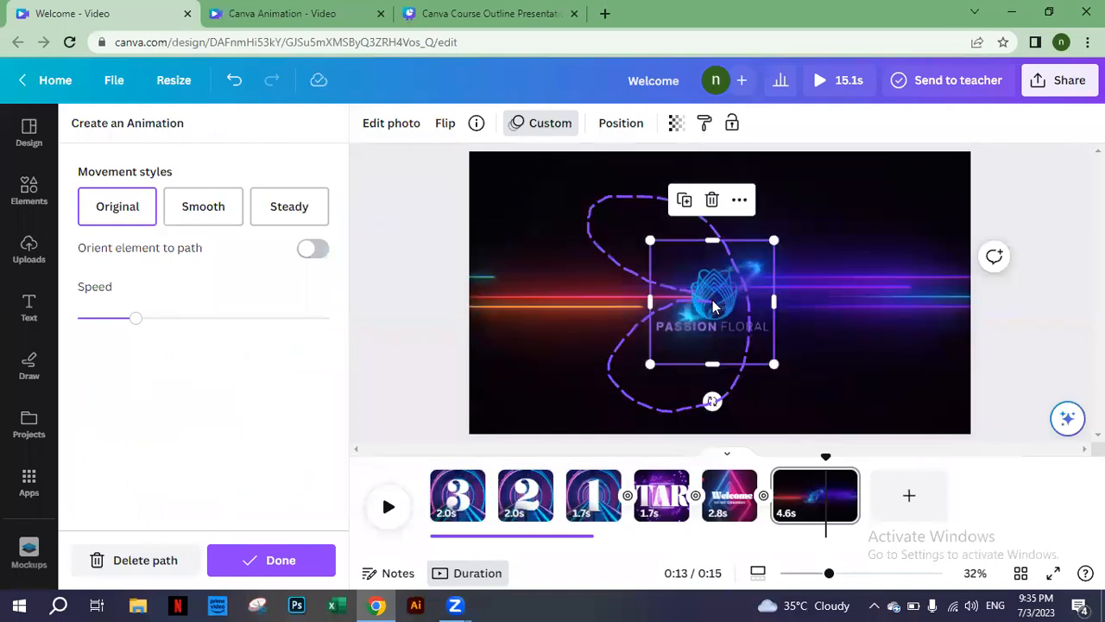
pyautogui.hotkey('ctrl', 'z')
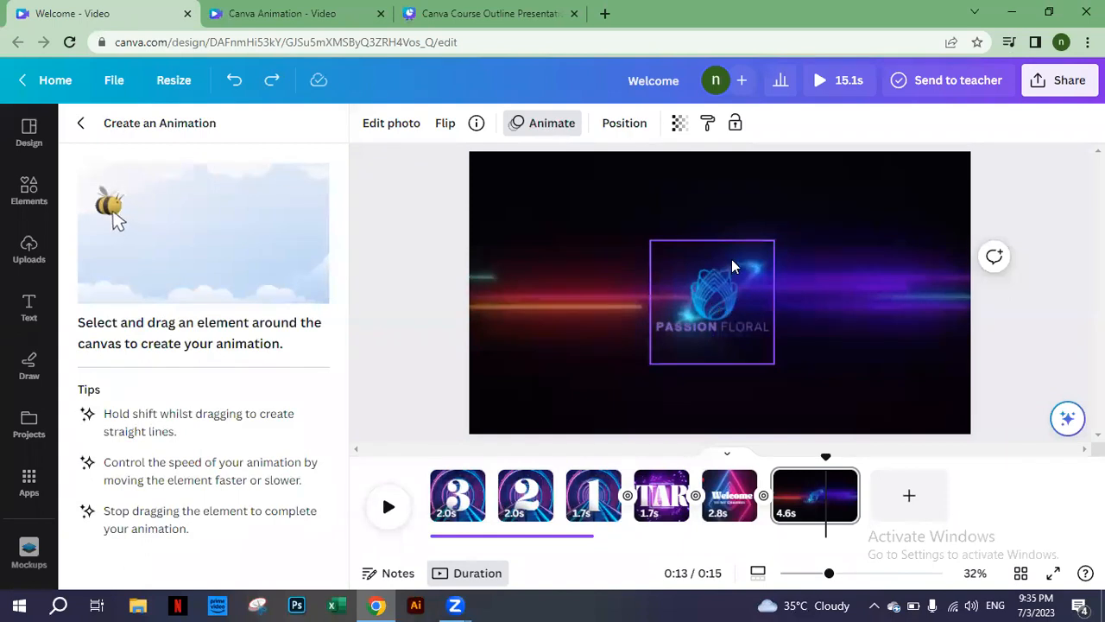
# Step: Record a logo motion path from the centre to the upper right of the canvas and preview it with the page shortened to 2.8 s
pyautogui.moveTo(706, 323)
pyautogui.mouseDown()
pyautogui.moveTo(716, 286)
pyautogui.moveTo(799, 254)
pyautogui.moveTo(857, 206)
pyautogui.moveTo(853, 218)
pyautogui.mouseUp()
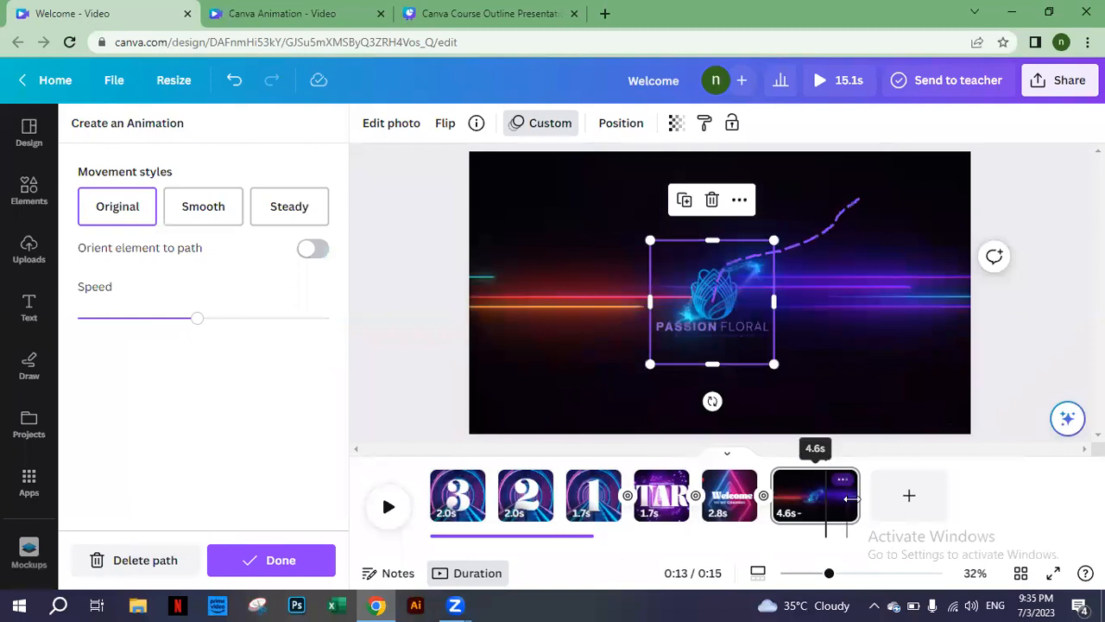
pyautogui.moveTo(823, 498); pyautogui.dragTo(824, 498)
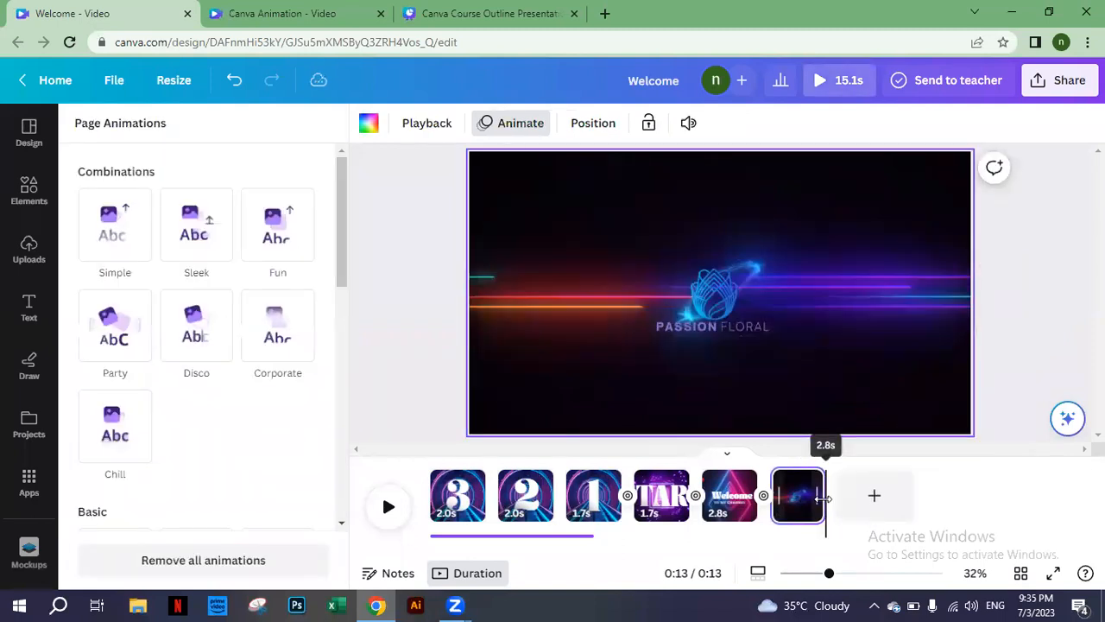
pyautogui.moveTo(826, 459); pyautogui.dragTo(770, 446)
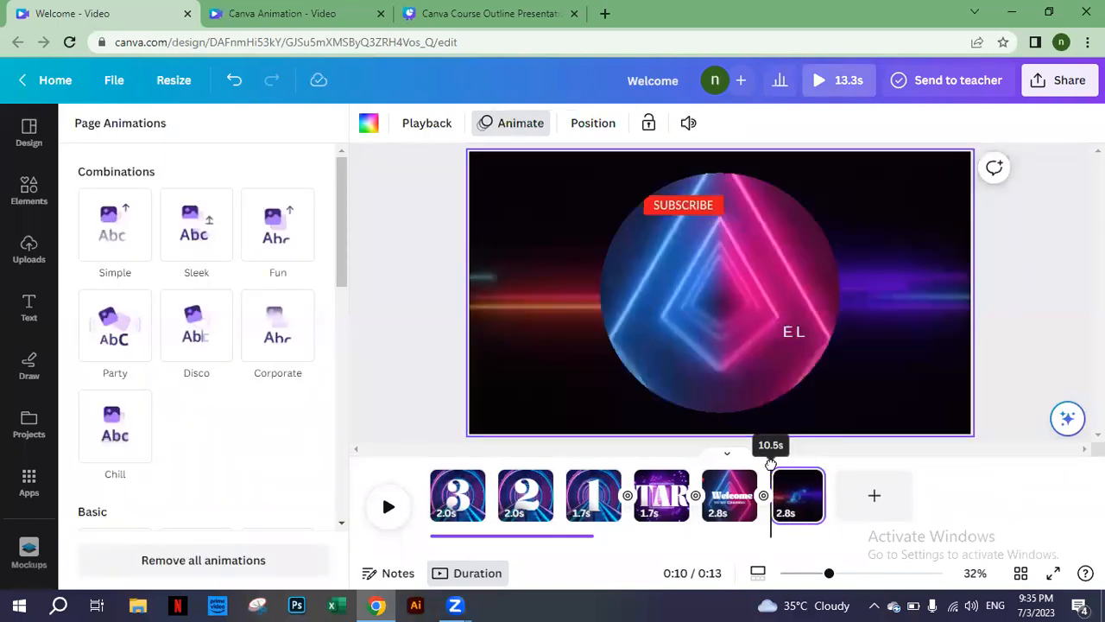
pyautogui.click(388, 507)
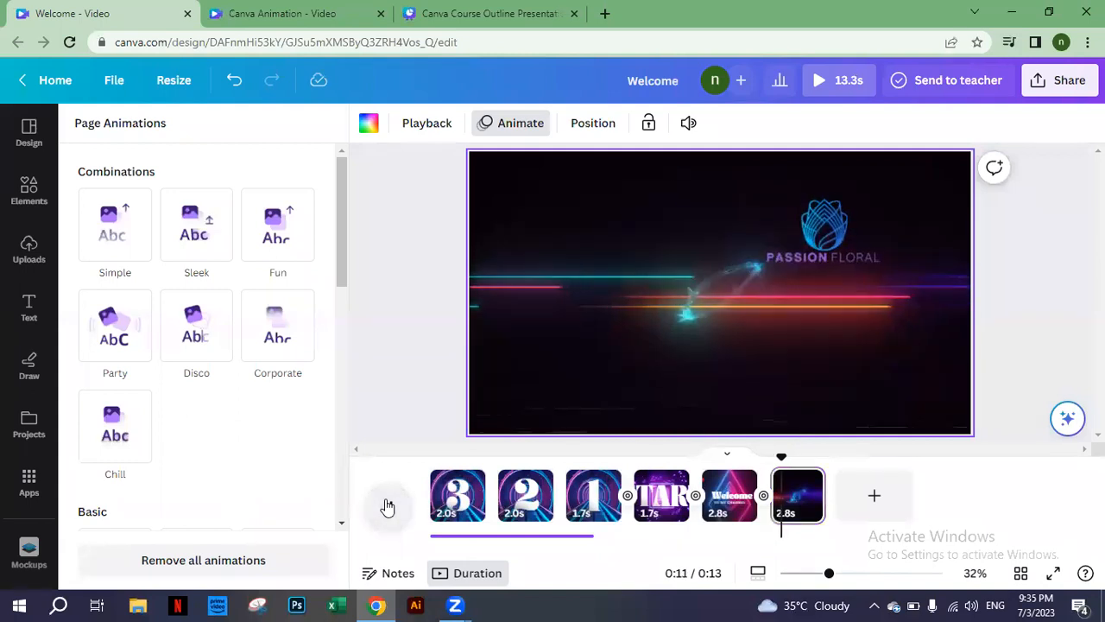
# Step: Duplicate the logo page and clear the neon search from the element library
pyautogui.rightClick(792, 505)
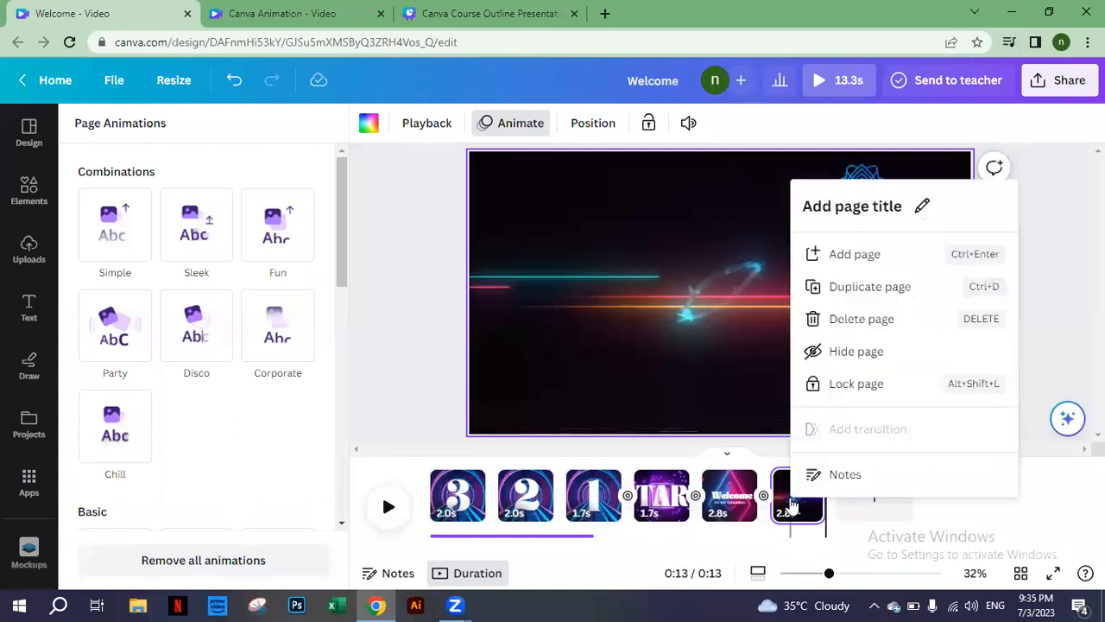
pyautogui.click(859, 292)
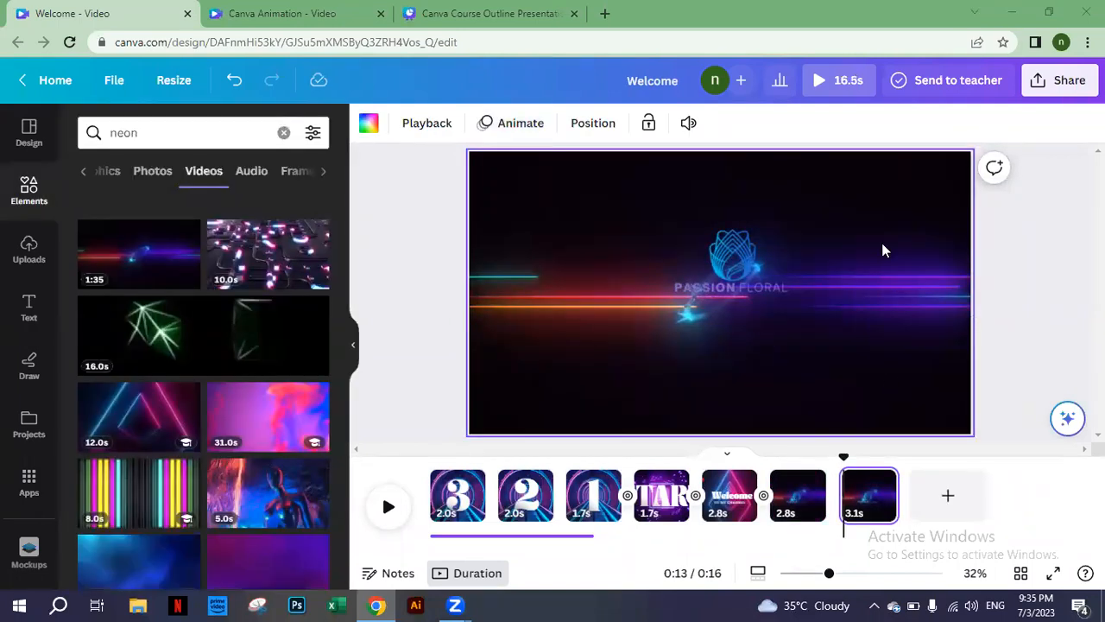
pyautogui.click(874, 500)
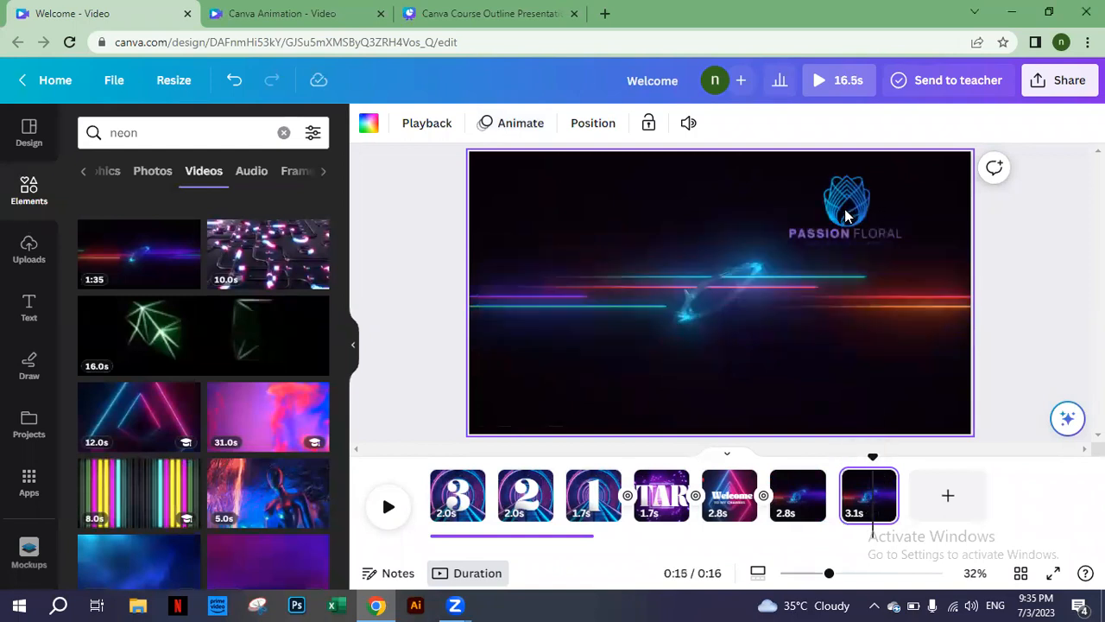
pyautogui.click(283, 133)
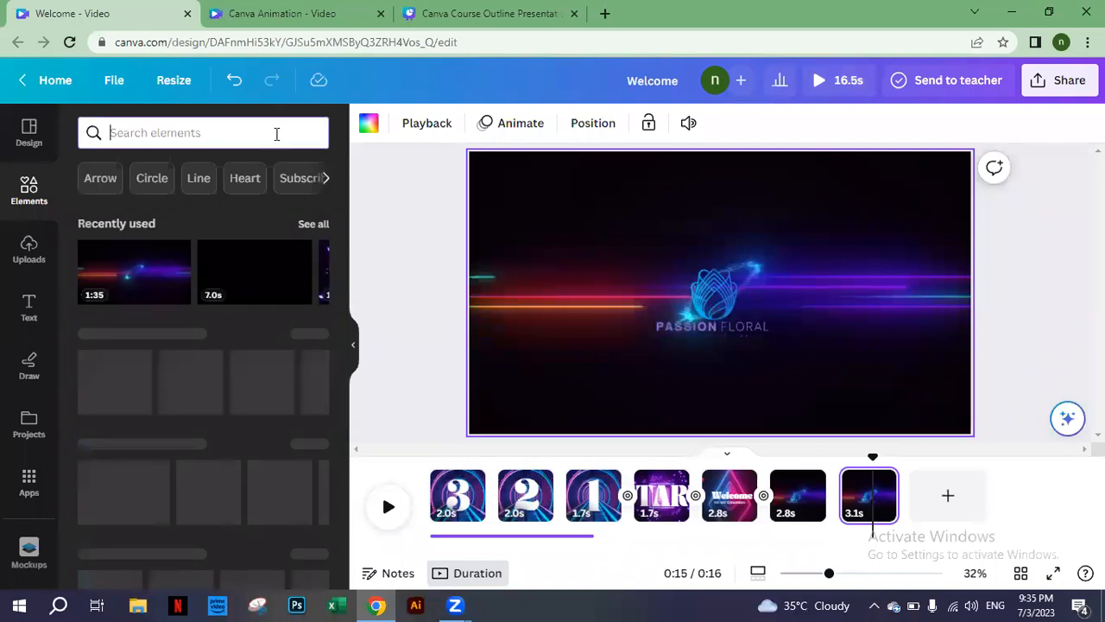
pyautogui.click(861, 511)
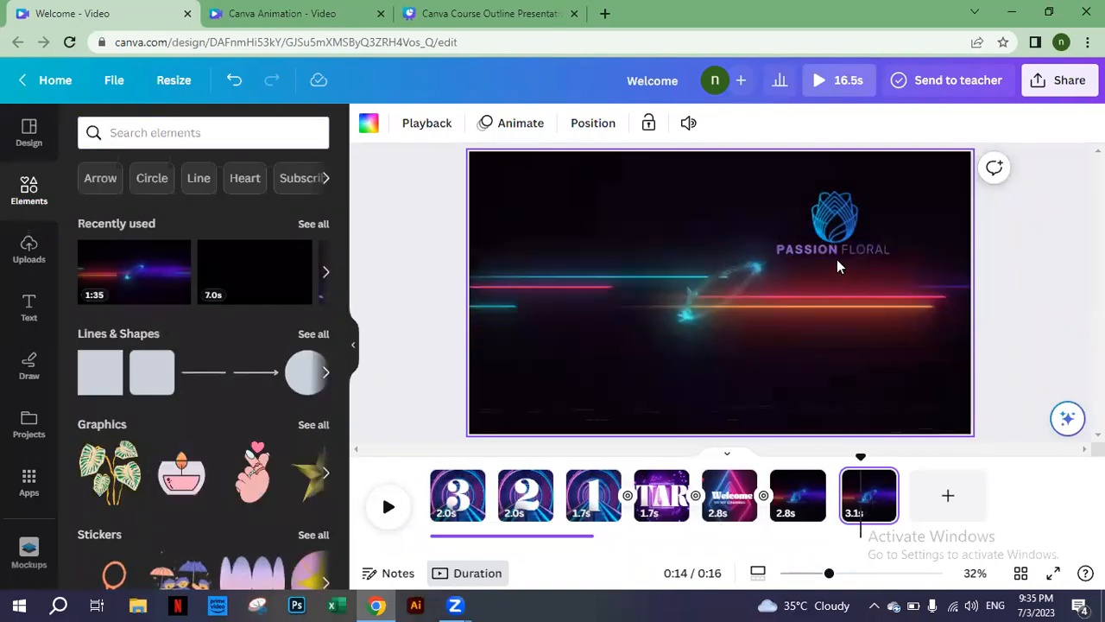
# Step: Move the Passion Floral logo on the duplicated page from the centre to the upper-right corner of the canvas
pyautogui.click(836, 226)
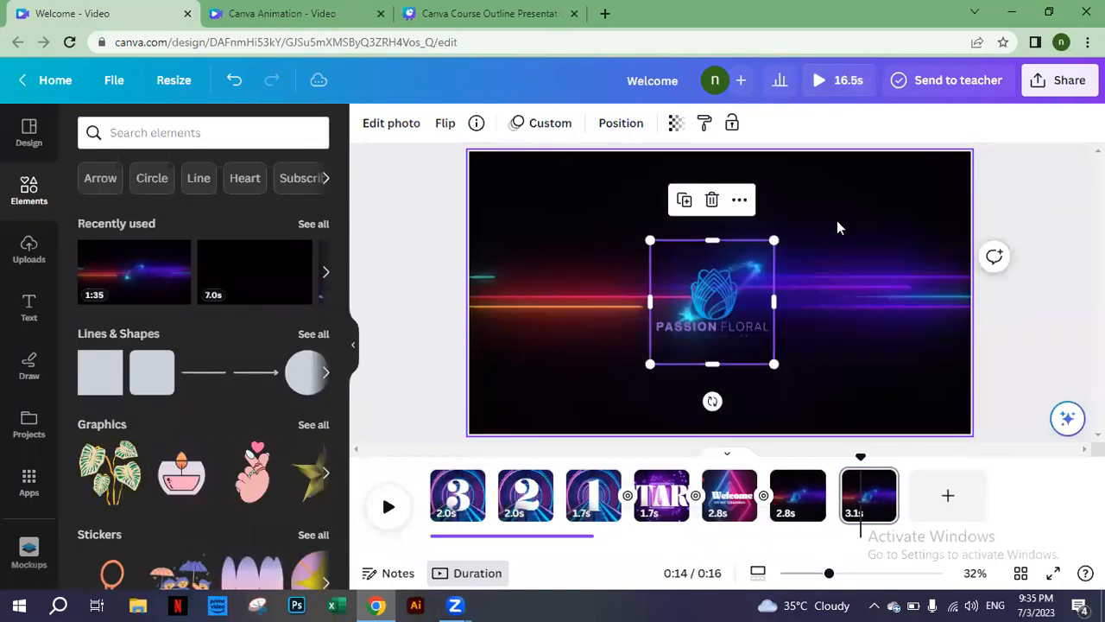
pyautogui.click(872, 505)
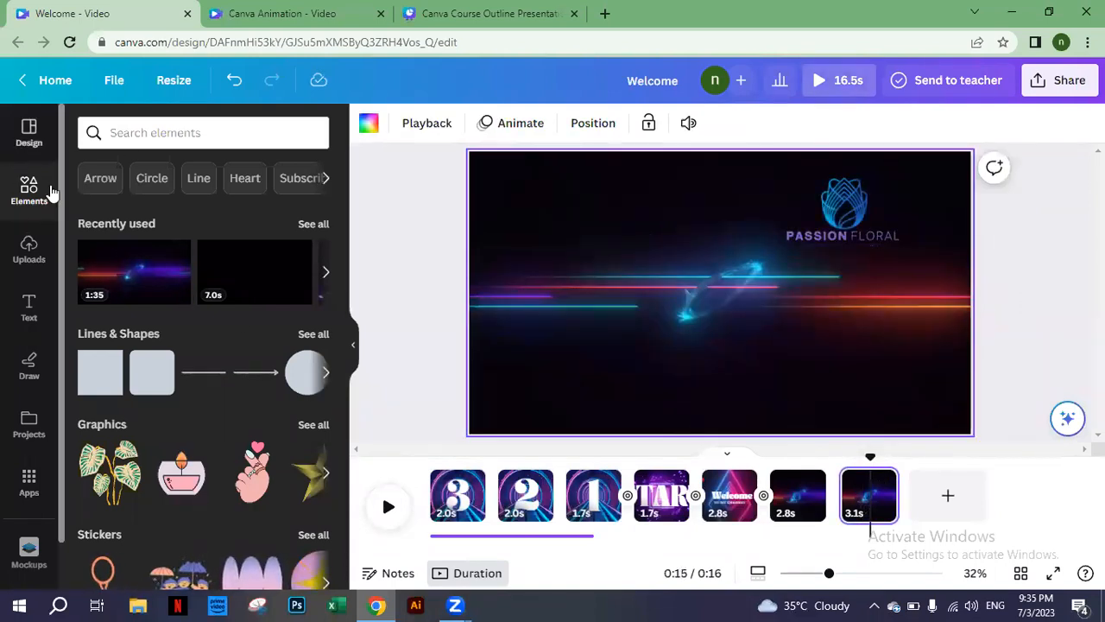
pyautogui.click(148, 131)
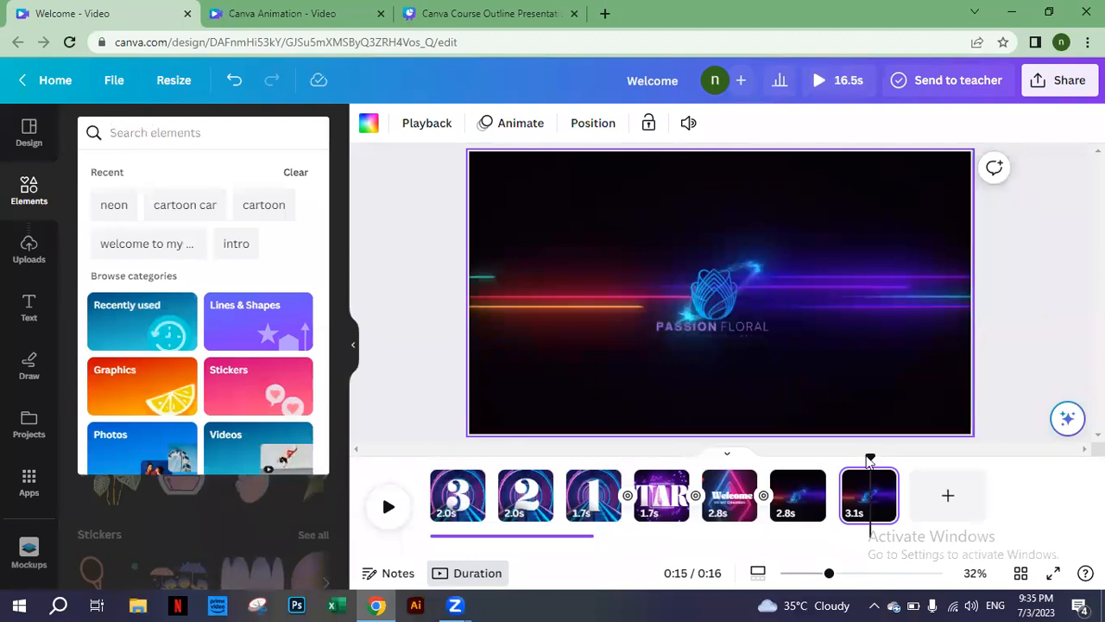
pyautogui.click(854, 461)
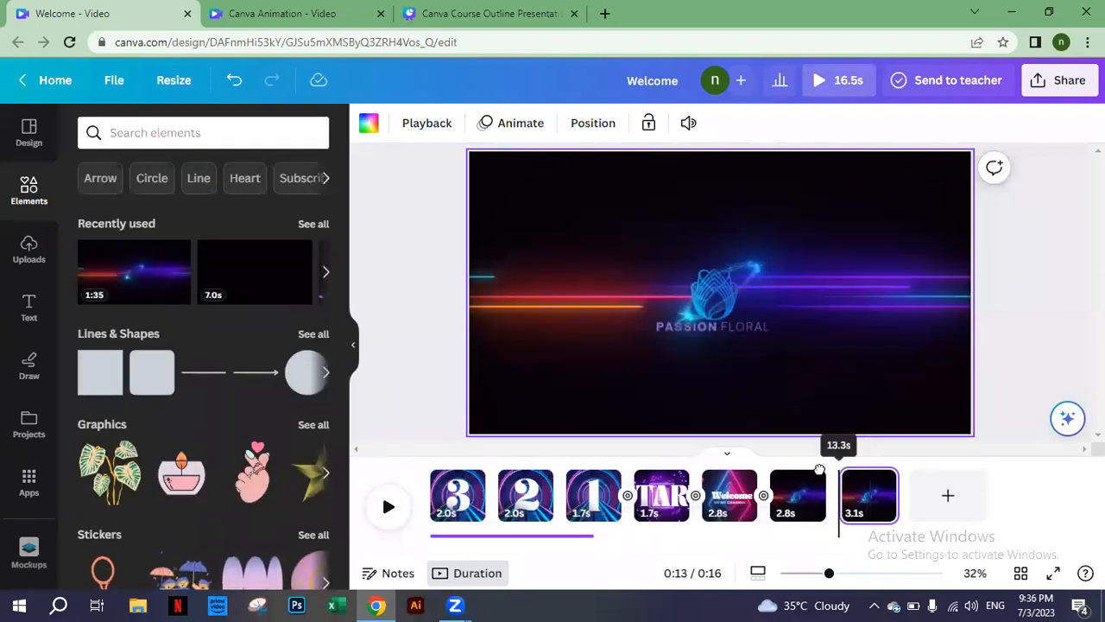
pyautogui.click(892, 463)
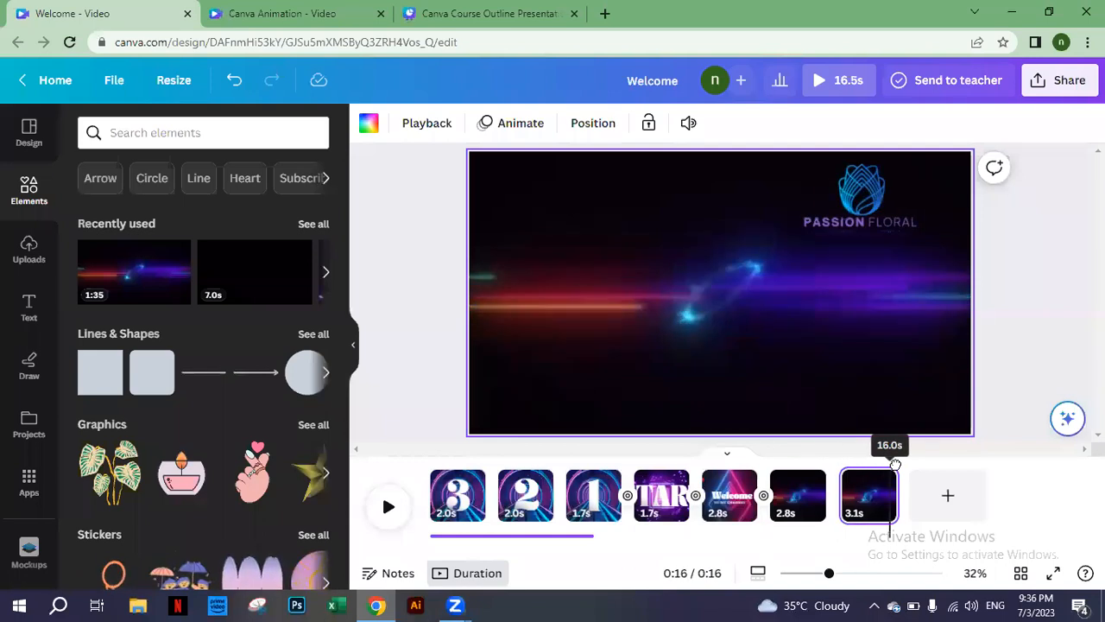
pyautogui.click(866, 204)
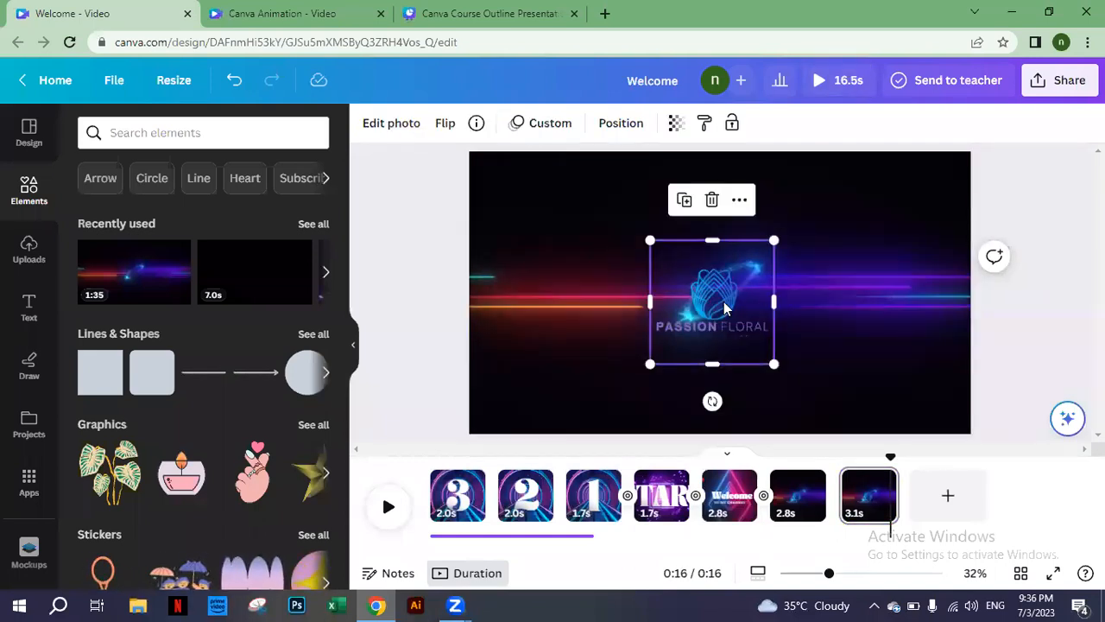
pyautogui.moveTo(724, 298); pyautogui.dragTo(891, 210)
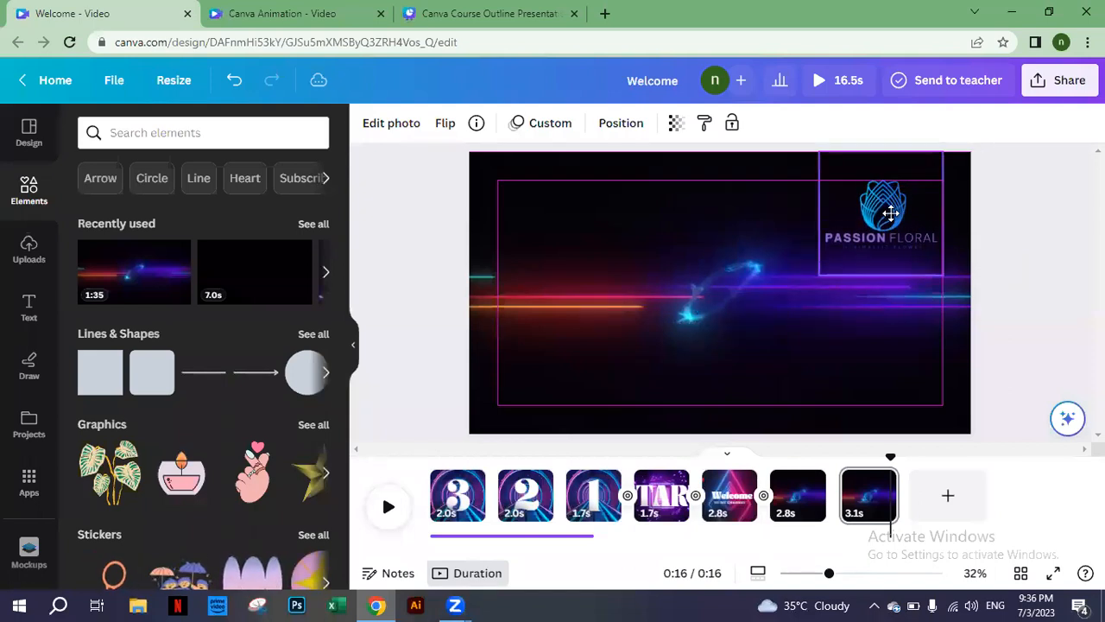
# Step: Delete the custom motion path from the logo on the duplicated page
pyautogui.click(550, 124)
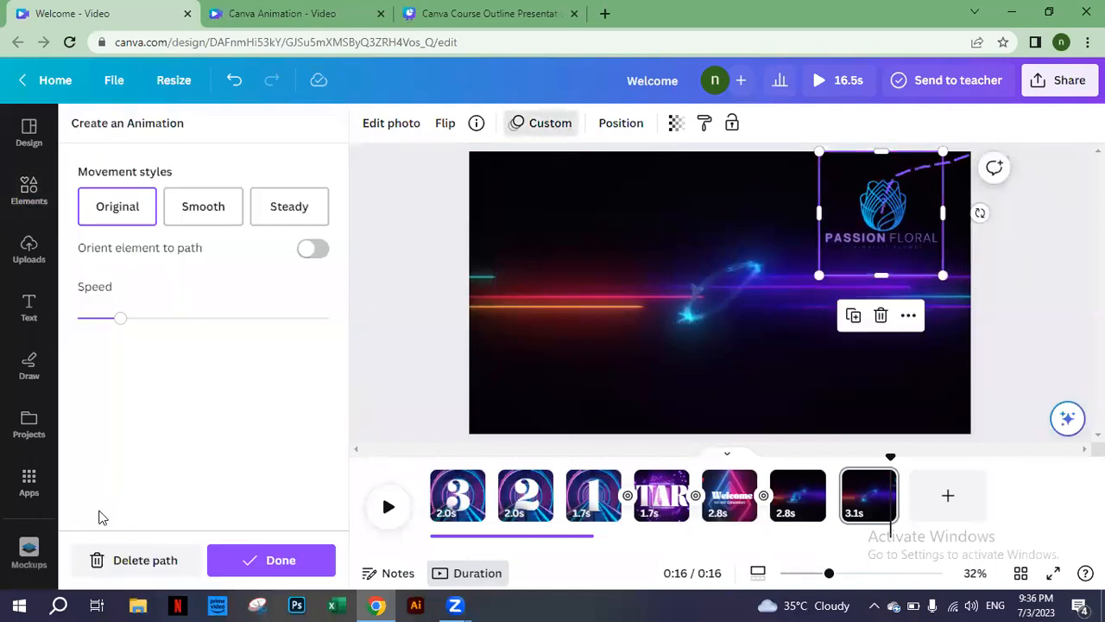
pyautogui.click(119, 559)
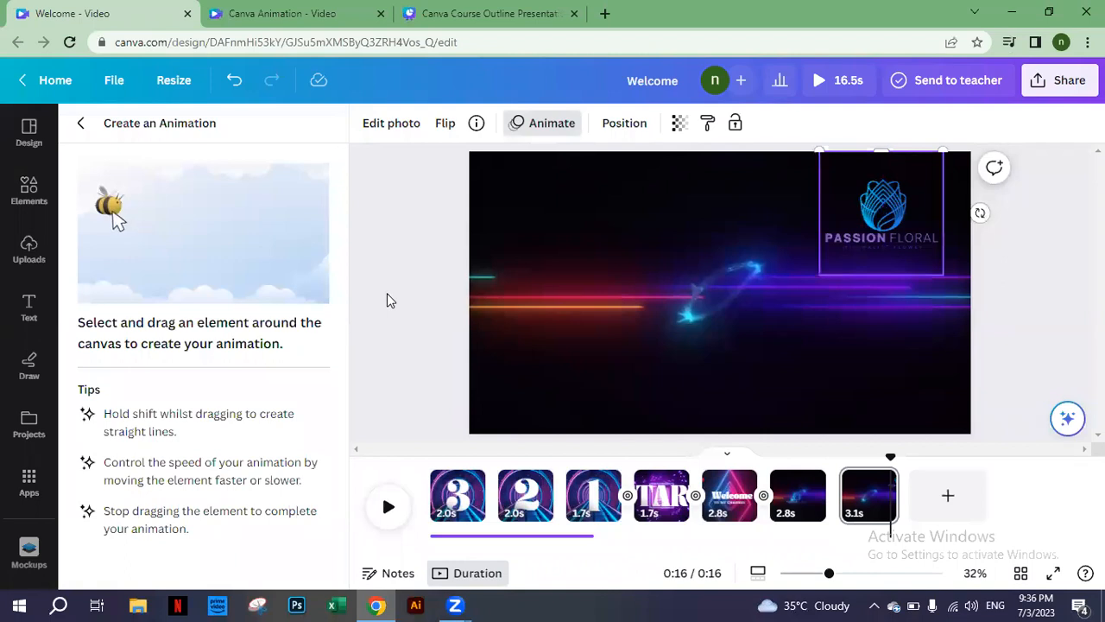
pyautogui.press('Escape')
# Step: Search the elements for youtube, add the red play-button icon and place it in the canvas's upper left area
pyautogui.click(136, 132)
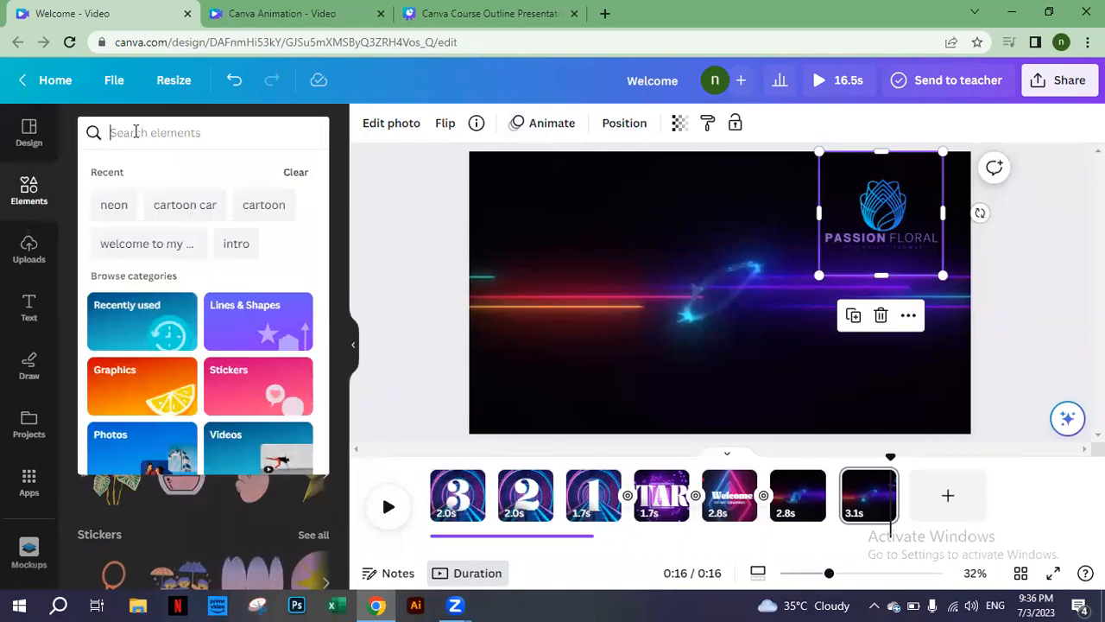
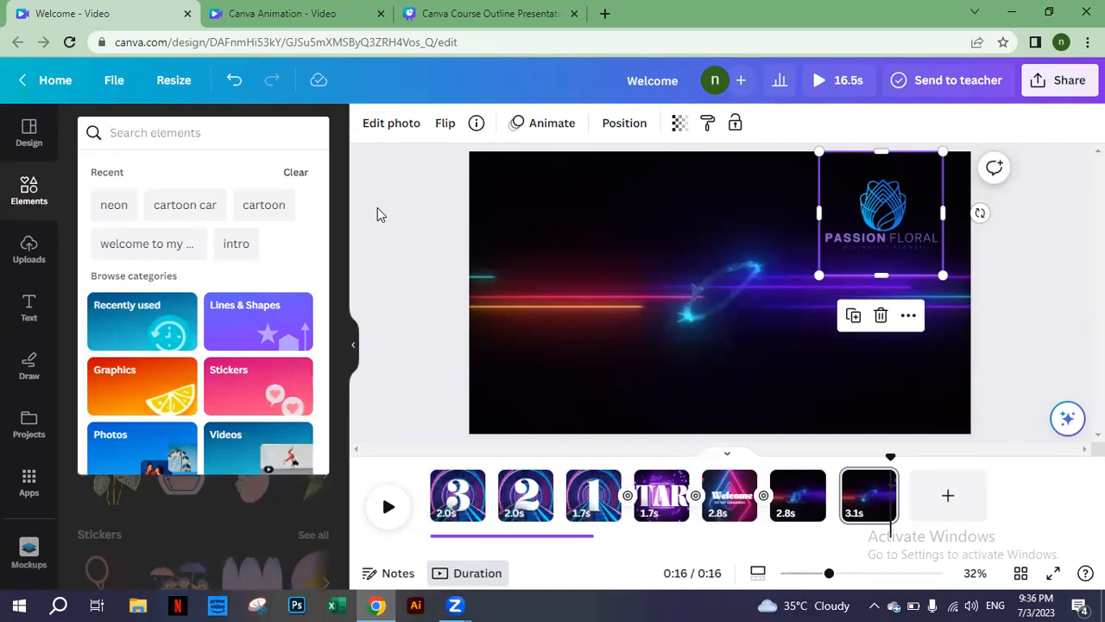
pyautogui.write('youtu')
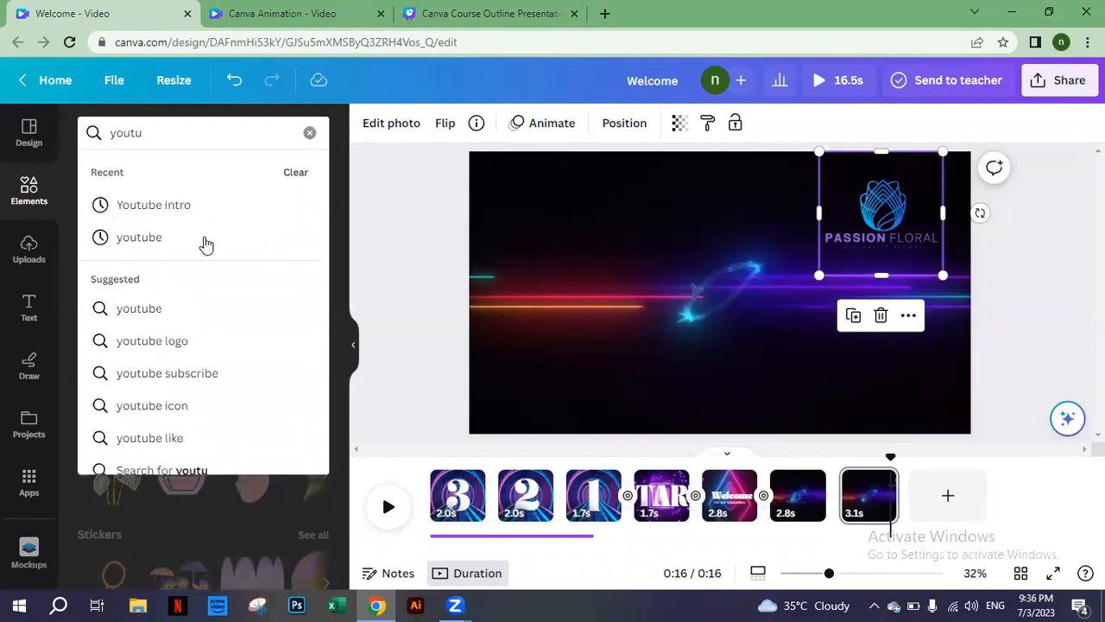
pyautogui.click(170, 240)
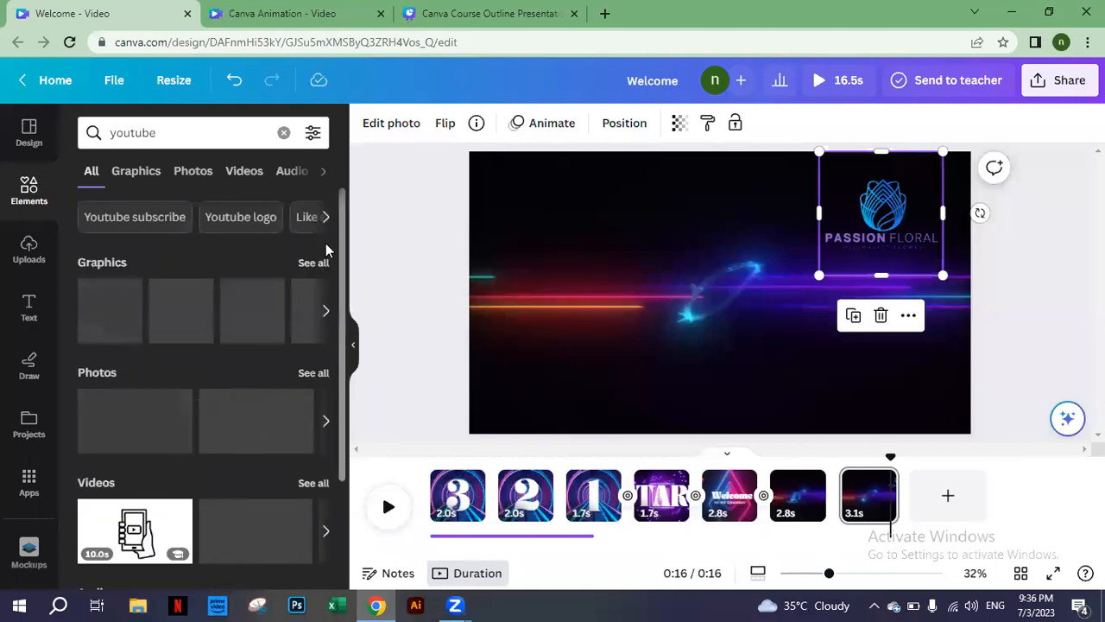
pyautogui.click(136, 296)
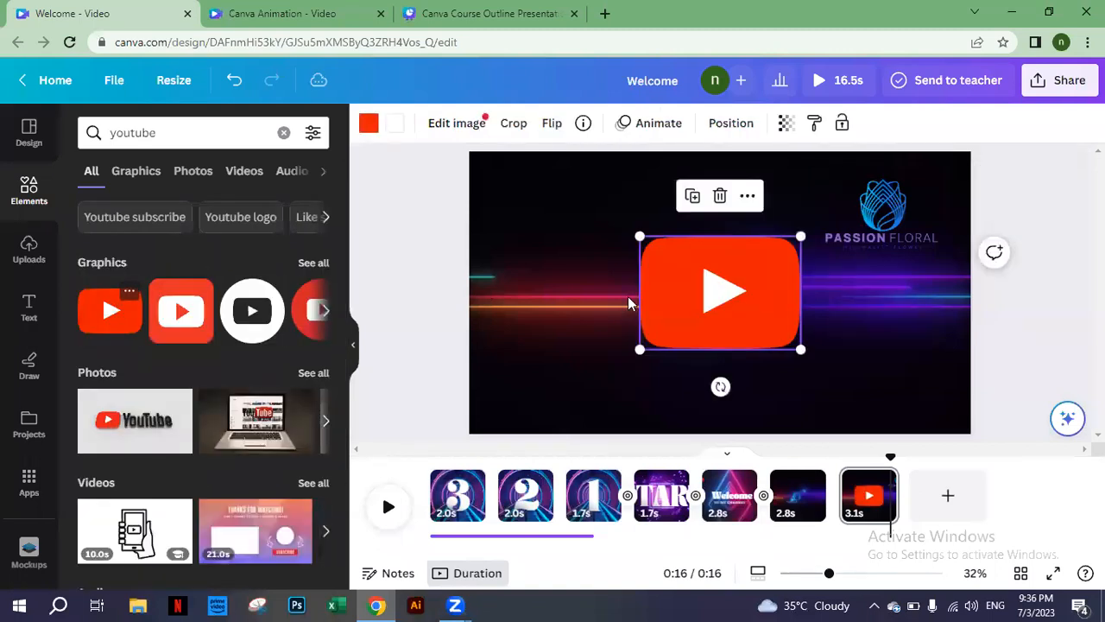
pyautogui.moveTo(703, 309); pyautogui.dragTo(597, 253)
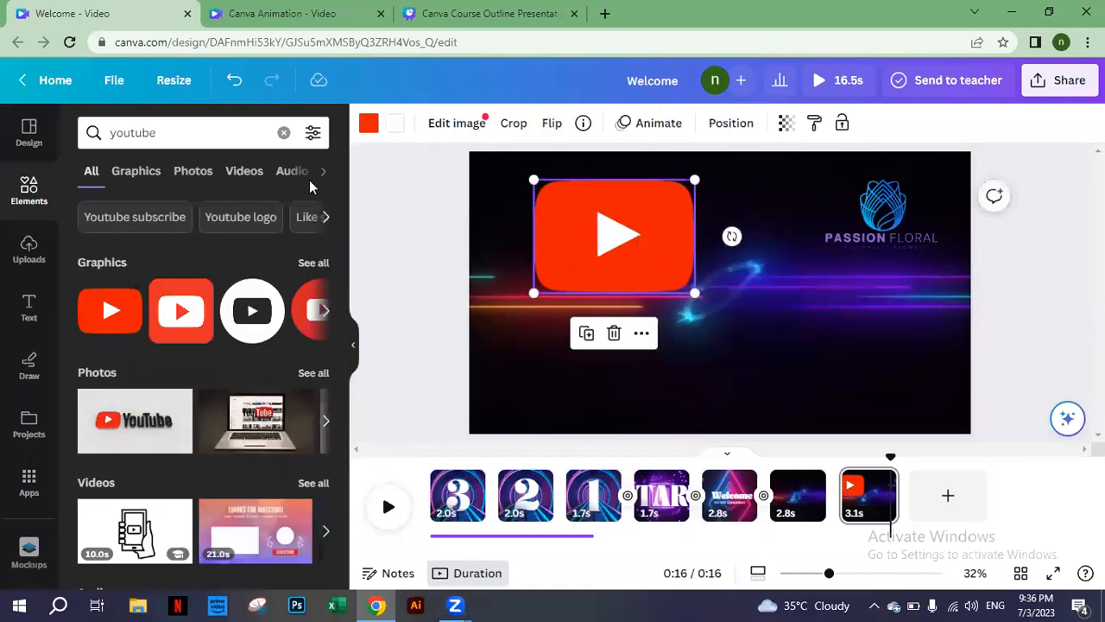
# Step: Search the elements for facebook and add the round blue Facebook icon to the page
pyautogui.click(284, 134)
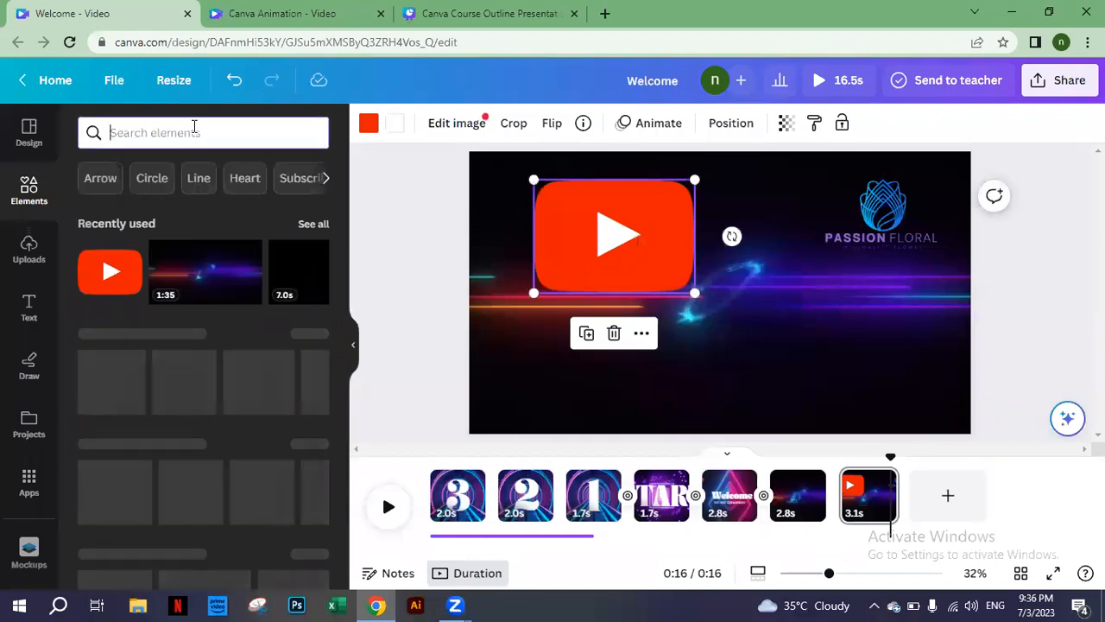
pyautogui.write('facebook')
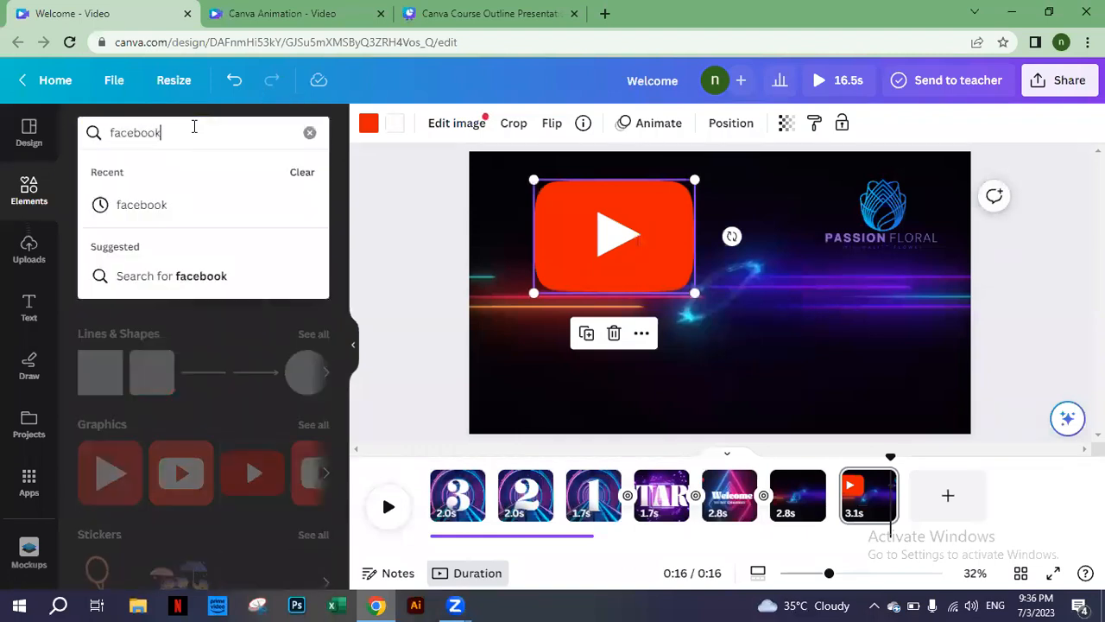
pyautogui.press('Return')
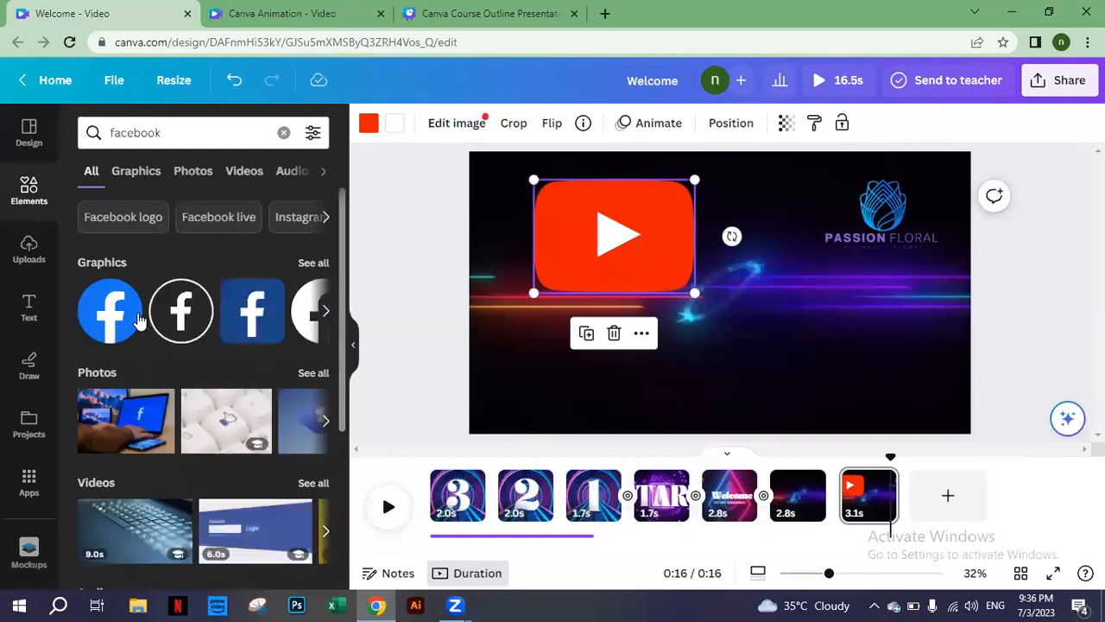
pyautogui.click(94, 316)
# Step: Search the elements for instagram and add the colour-gradient Instagram icon to the page
pyautogui.click(192, 140)
pyautogui.doubleClick(194, 140)
pyautogui.write('instagram')
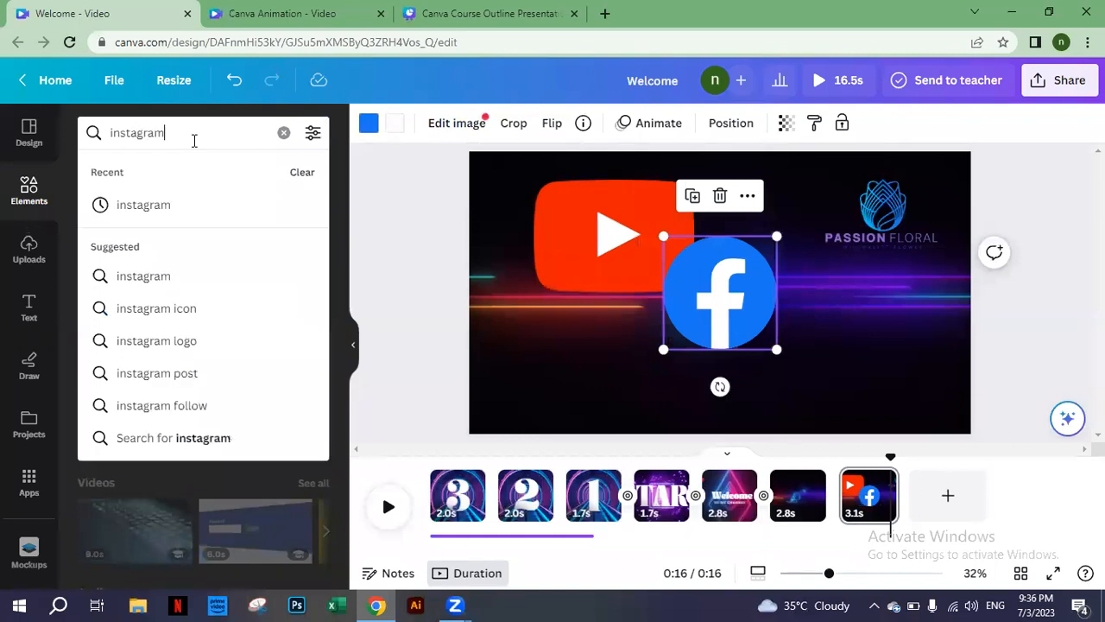
pyautogui.press('Return')
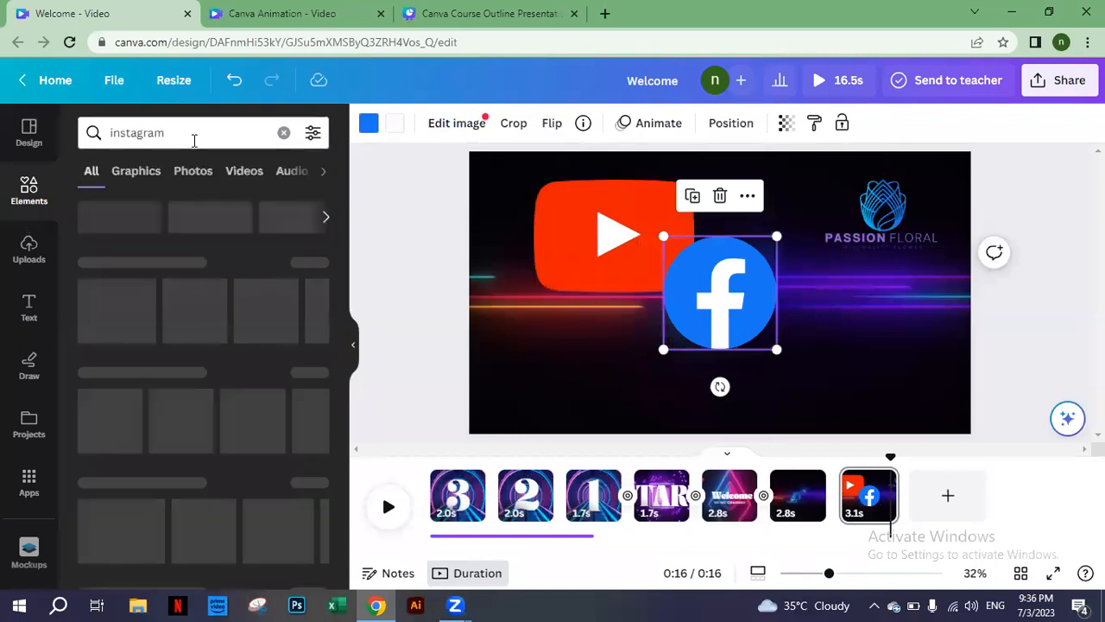
pyautogui.click(107, 314)
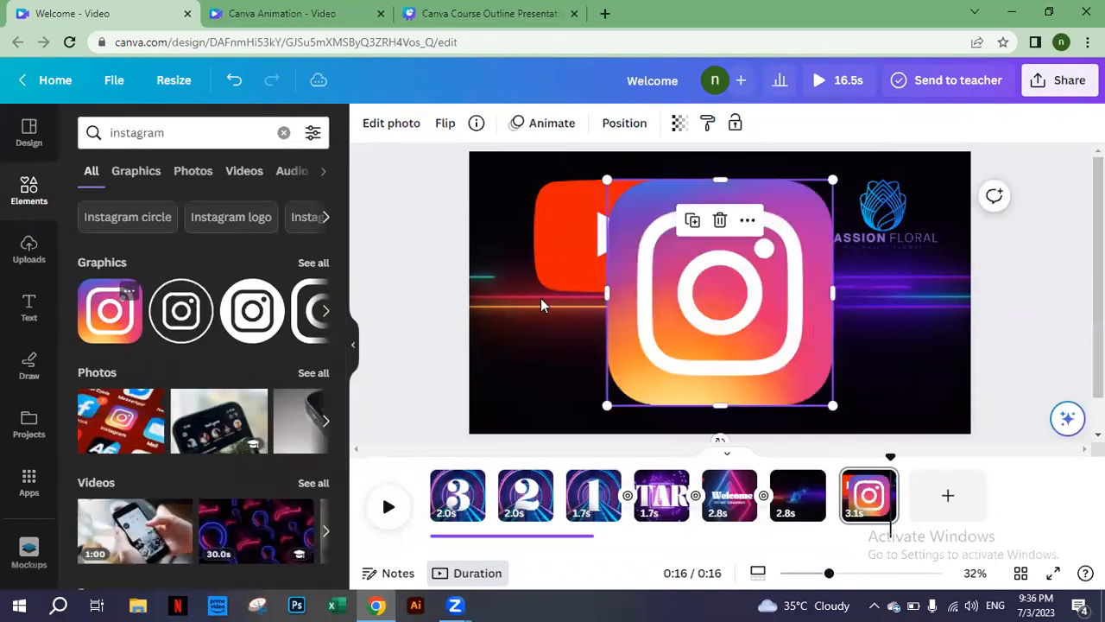
# Step: Shrink the three social media icons and stack them in a column left of the canvas centre: YouTube, Facebook, Instagram from top to bottom
pyautogui.moveTo(613, 187); pyautogui.dragTo(754, 330)
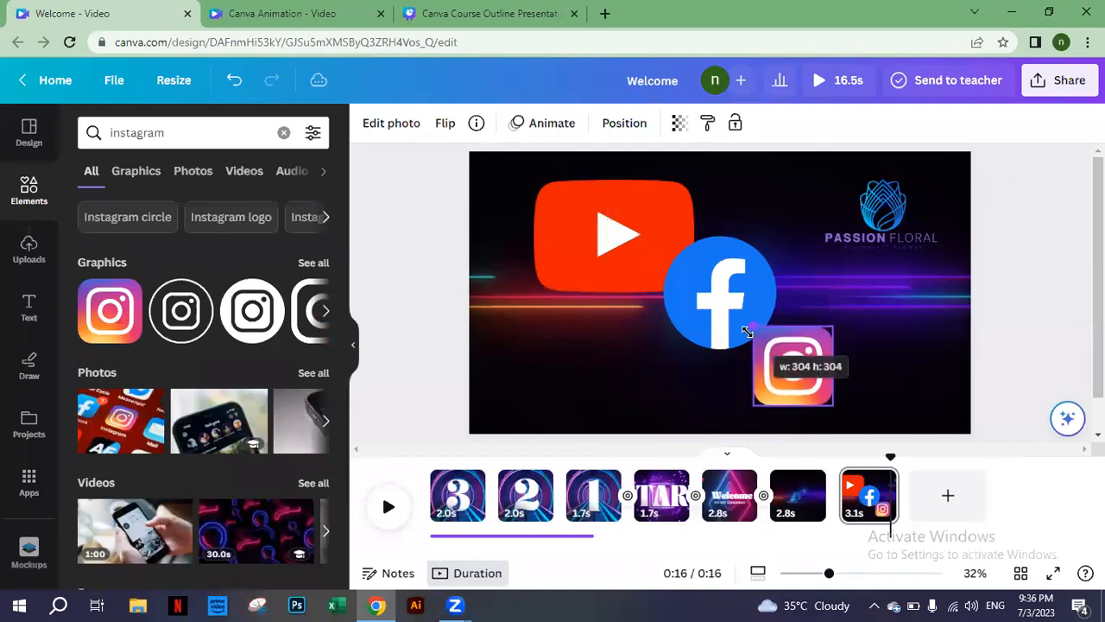
pyautogui.moveTo(799, 393); pyautogui.dragTo(606, 404)
pyautogui.moveTo(554, 338); pyautogui.dragTo(596, 377)
pyautogui.click(697, 313)
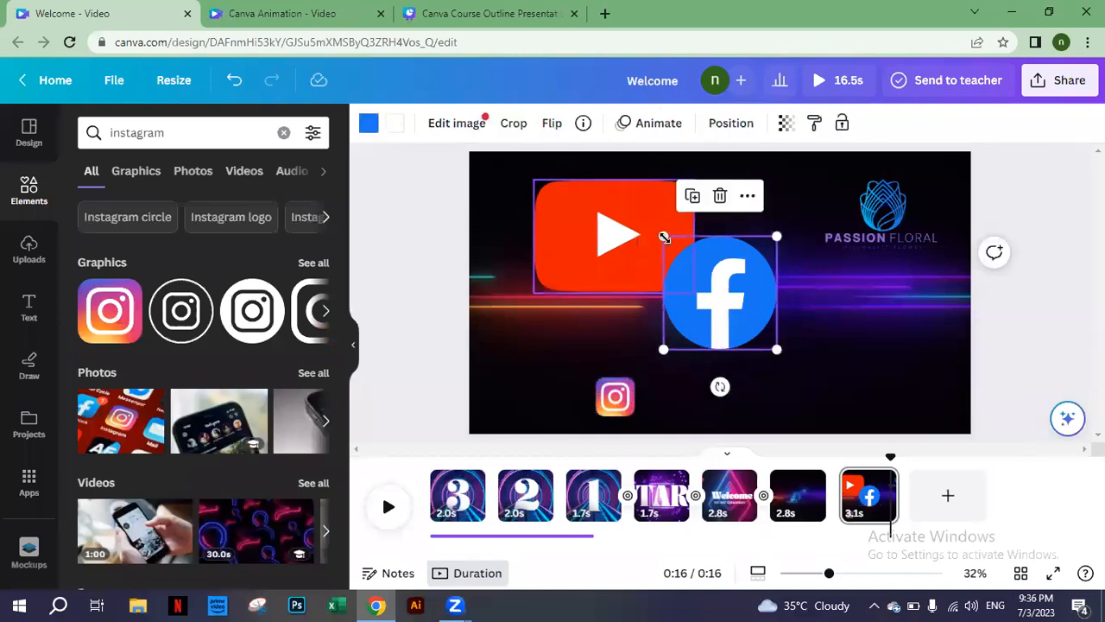
pyautogui.moveTo(663, 238); pyautogui.dragTo(604, 339)
pyautogui.click(559, 231)
pyautogui.moveTo(533, 181); pyautogui.dragTo(611, 259)
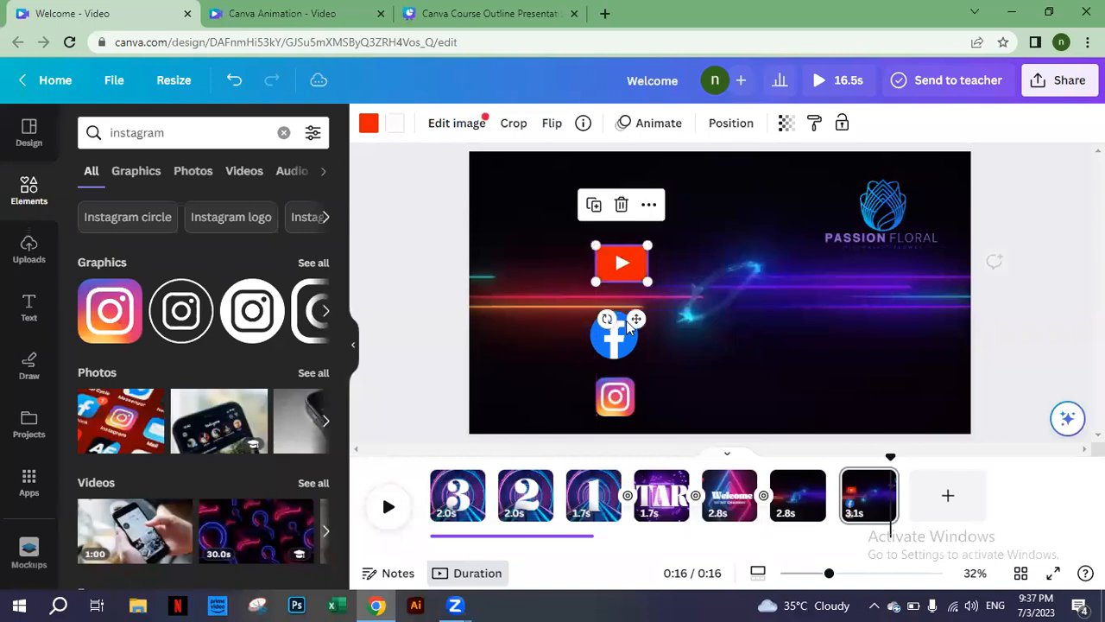
# Step: Shift the Facebook and Instagram icons slightly up and right to line them up beneath the YouTube icon
pyautogui.click(615, 333)
pyautogui.moveTo(615, 333); pyautogui.dragTo(626, 323)
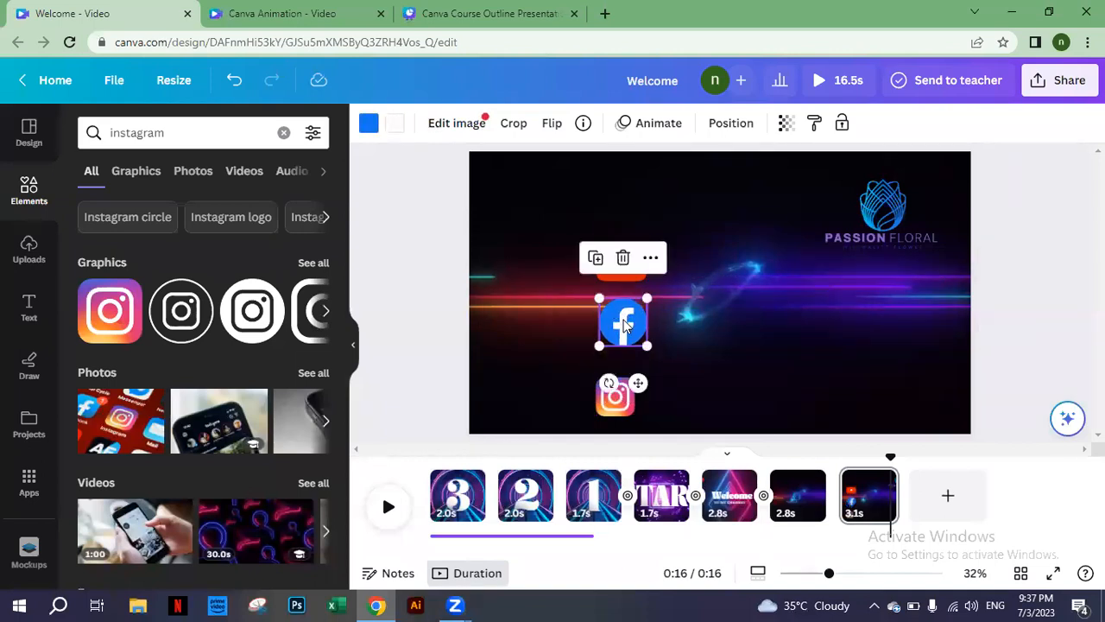
pyautogui.moveTo(621, 408); pyautogui.dragTo(627, 395)
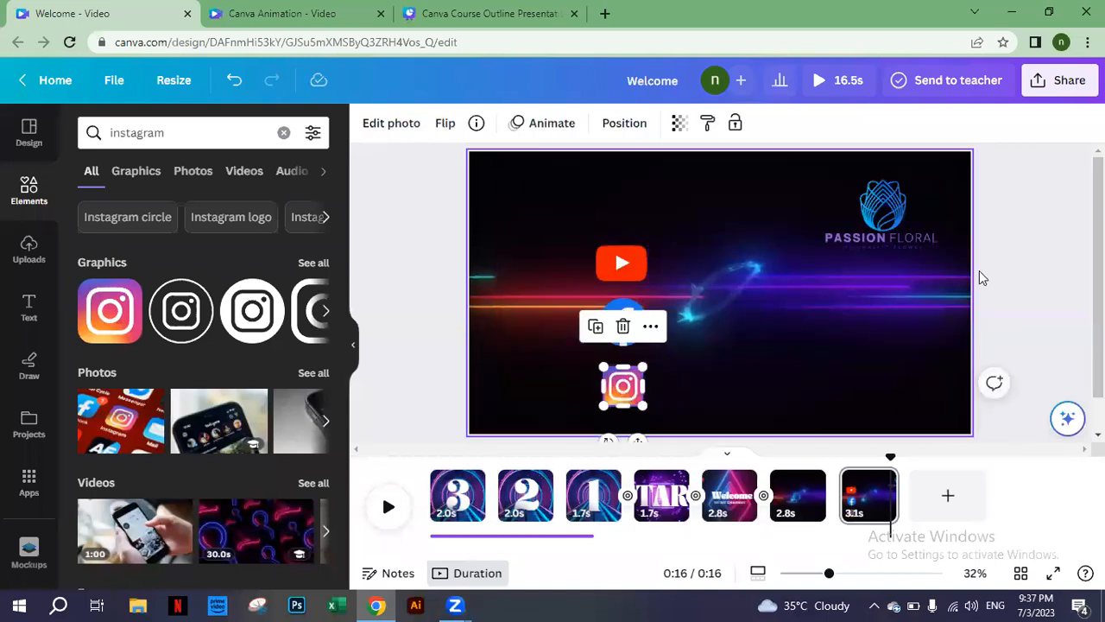
pyautogui.click(988, 267)
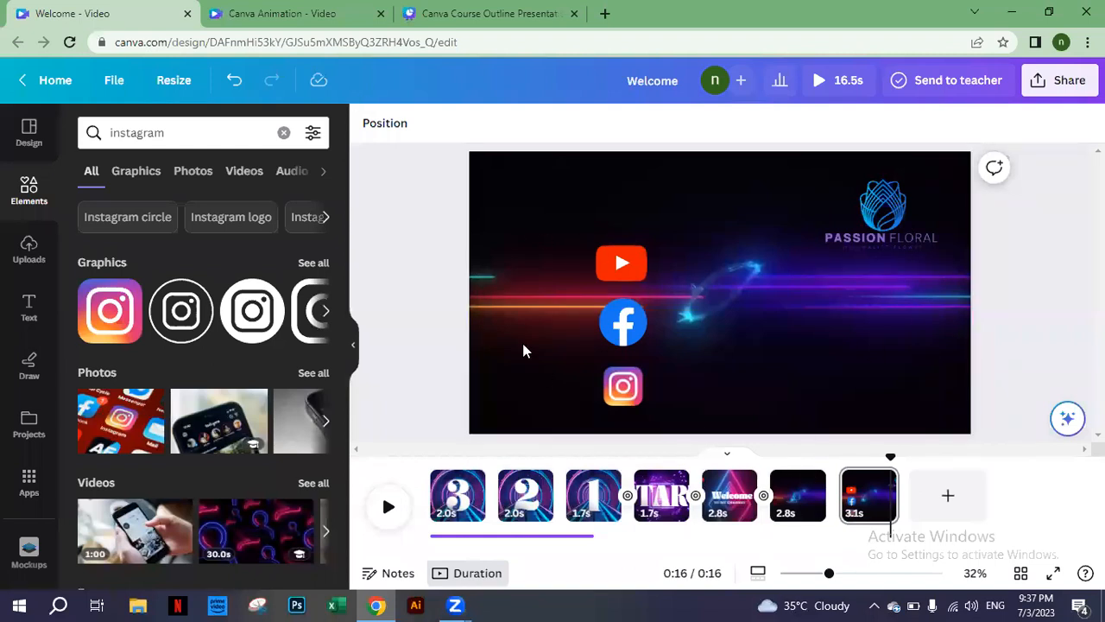
# Step: Clear the instagram element search and bring up the available text styles
pyautogui.click(283, 132)
pyautogui.click(25, 311)
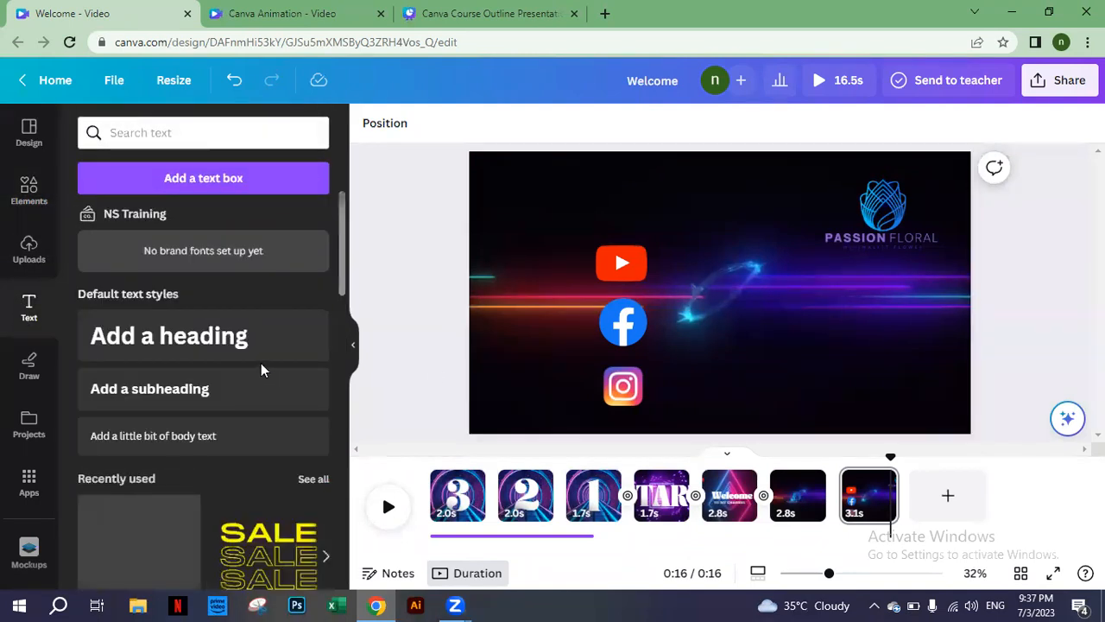
pyautogui.click(223, 339)
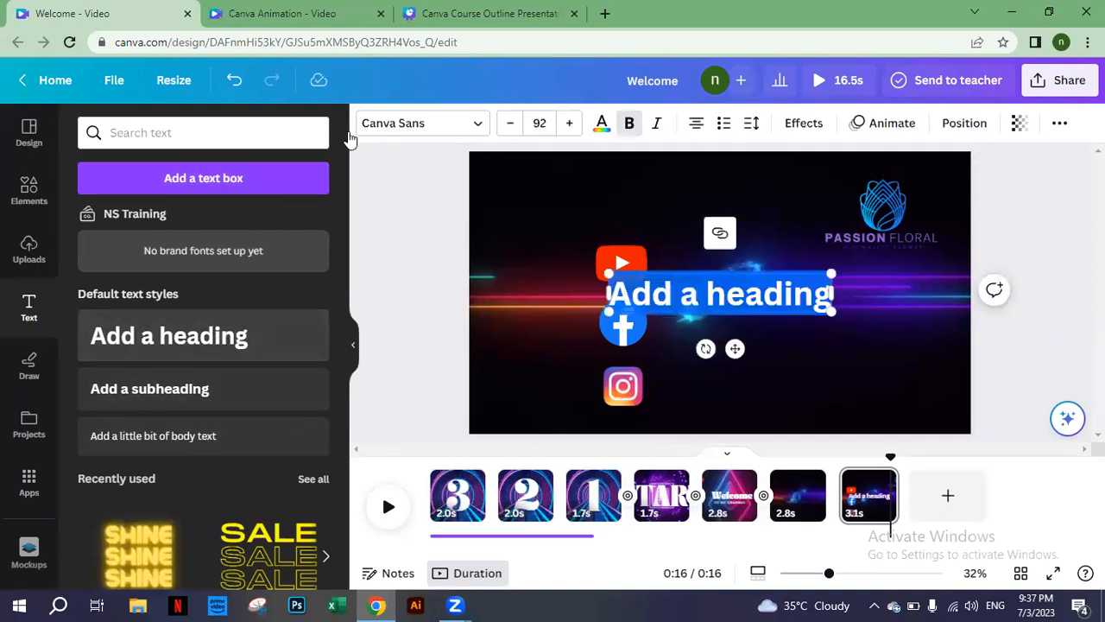
pyautogui.click(467, 124)
pyautogui.moveTo(344, 266); pyautogui.dragTo(401, 245)
pyautogui.click(401, 244)
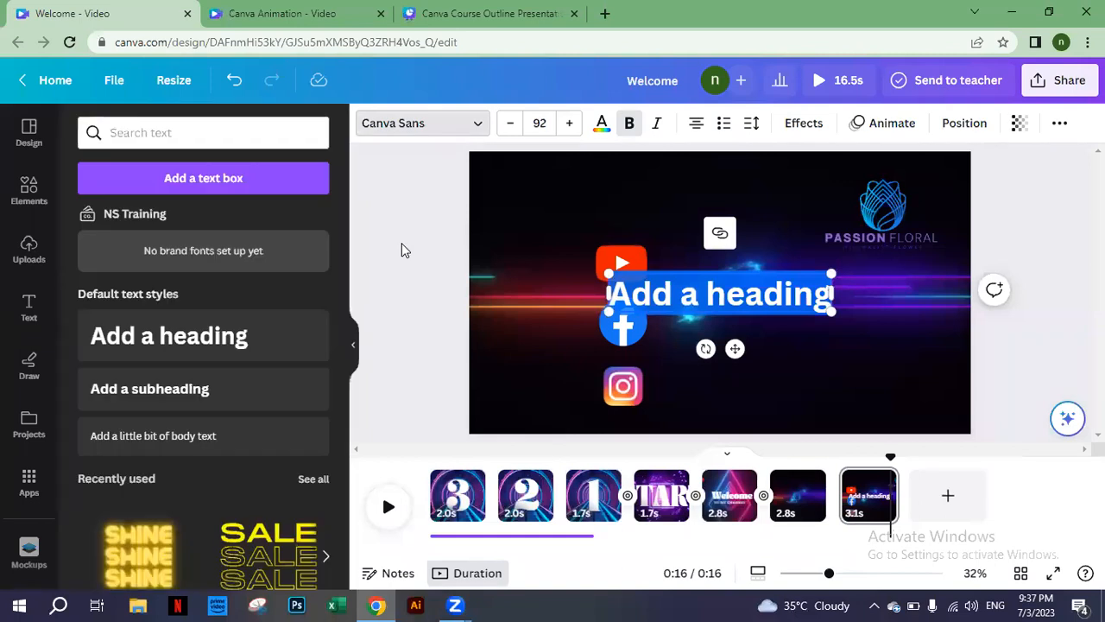
pyautogui.click(525, 288)
pyautogui.click(665, 306)
pyautogui.press('Delete')
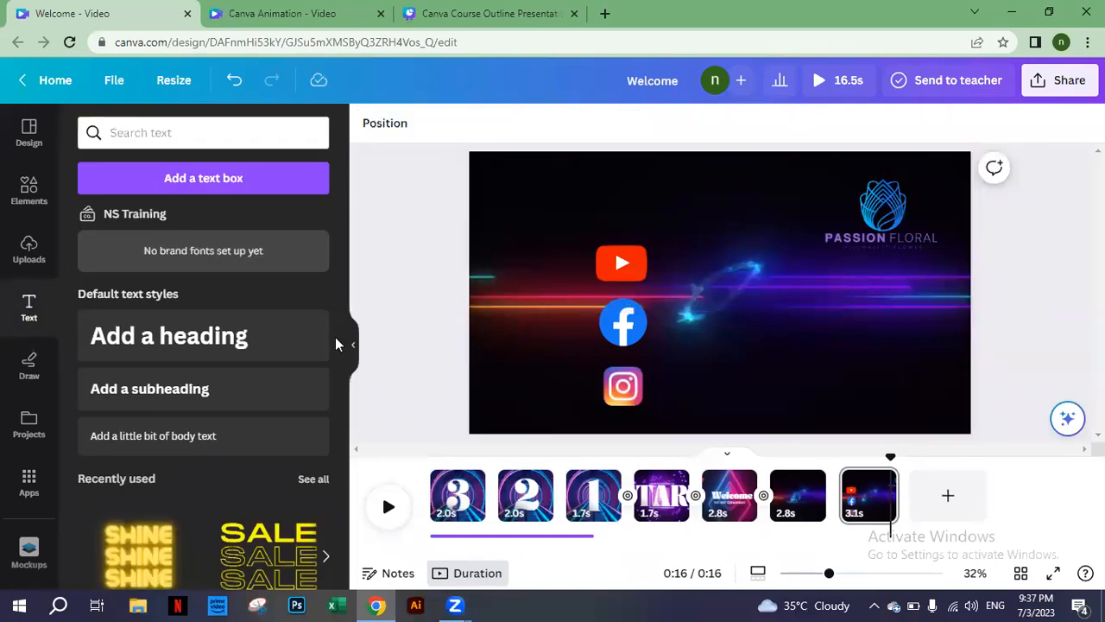
# Step: Add the red glitch-style GAME OVER text to the page and place it beside the social media icons
pyautogui.scroll(-2, 341, 266)
pyautogui.moveTo(351, 315); pyautogui.dragTo(349, 472)
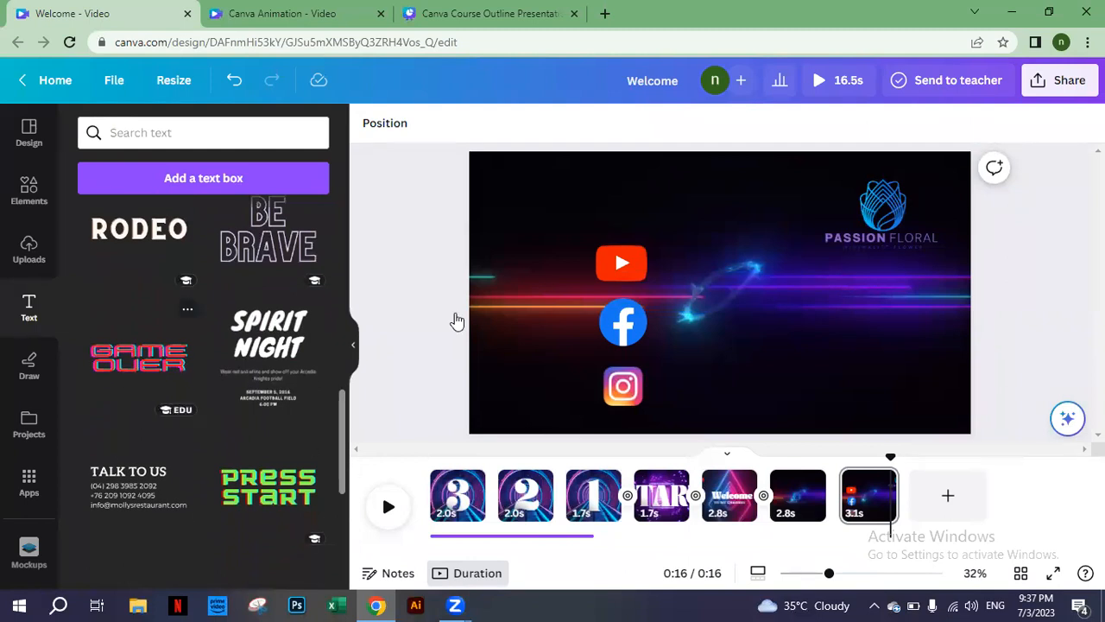
pyautogui.click(542, 325)
pyautogui.moveTo(651, 332); pyautogui.dragTo(757, 304)
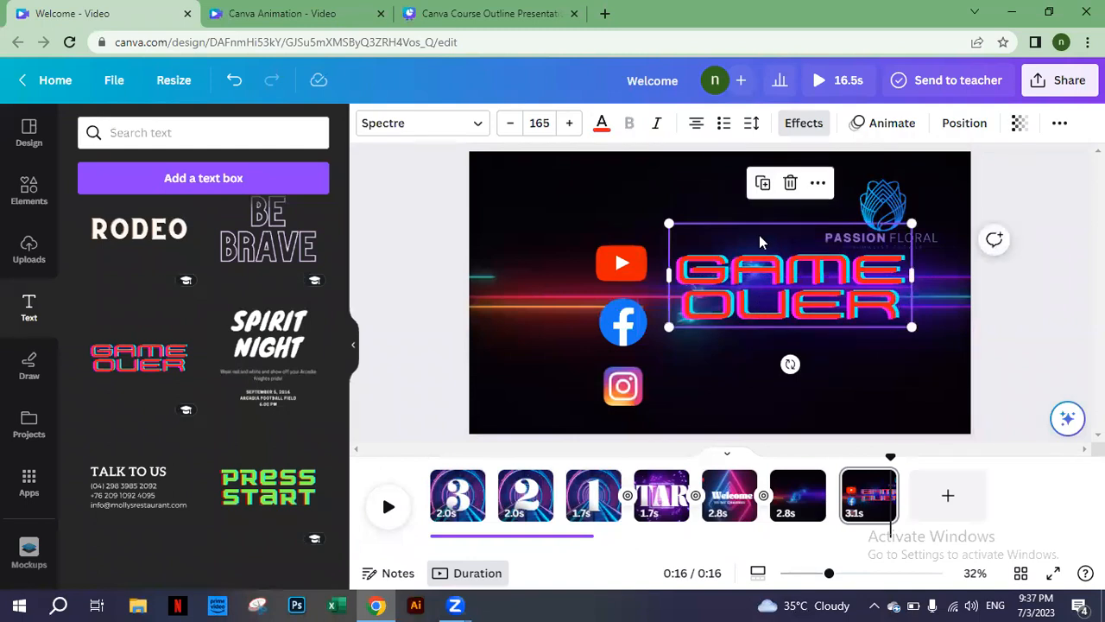
# Step: Replace the GAME OVER wording with PASSION FLORAL
pyautogui.doubleClick(766, 319)
pyautogui.press('BackSpace')
pyautogui.press('BackSpace')
pyautogui.press('BackSpace')
pyautogui.press('BackSpace')
pyautogui.press('BackSpace')
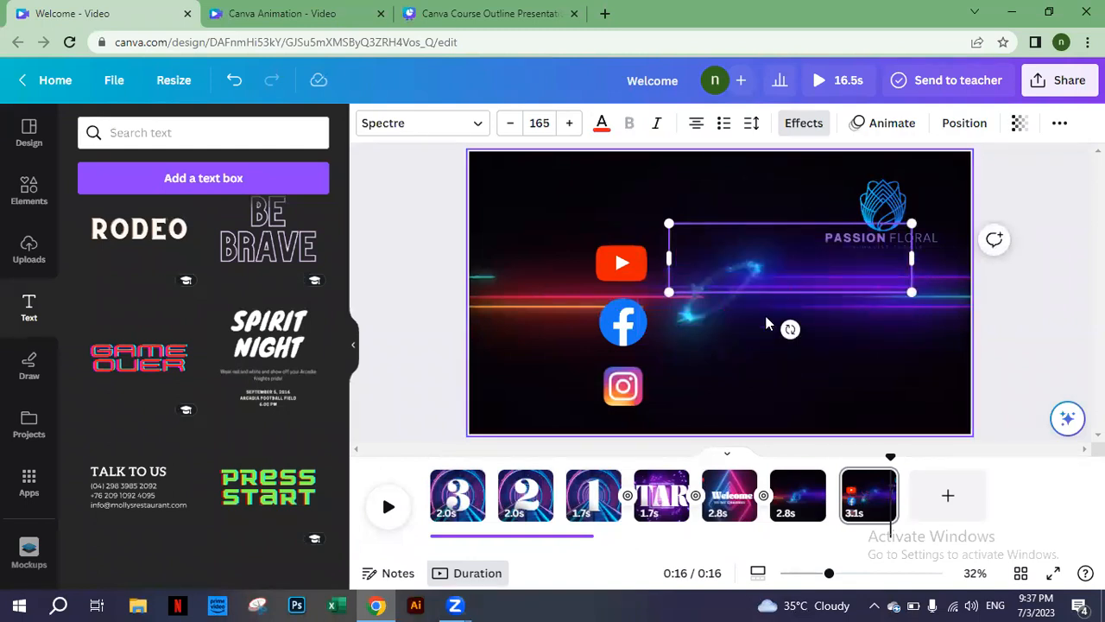
pyautogui.write('PASSION FLORAL')
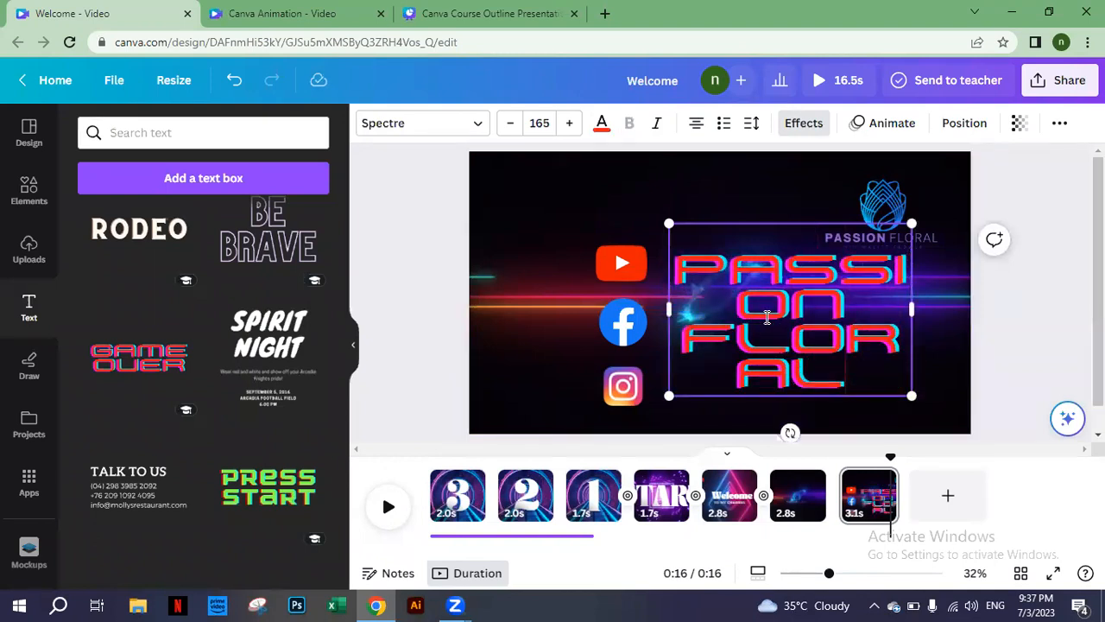
# Step: Set the PASSION FLORAL text to font size 50 and place it beside the YouTube icon
pyautogui.hotkey('ctrl', 'a')
pyautogui.click(540, 123)
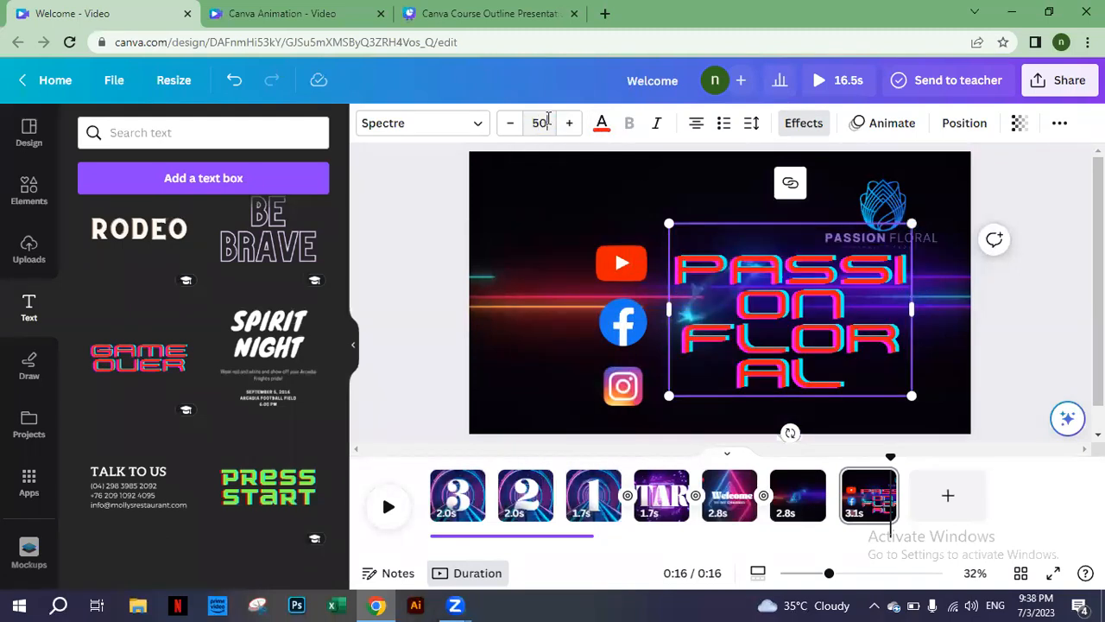
pyautogui.press('Return')
pyautogui.click(815, 356)
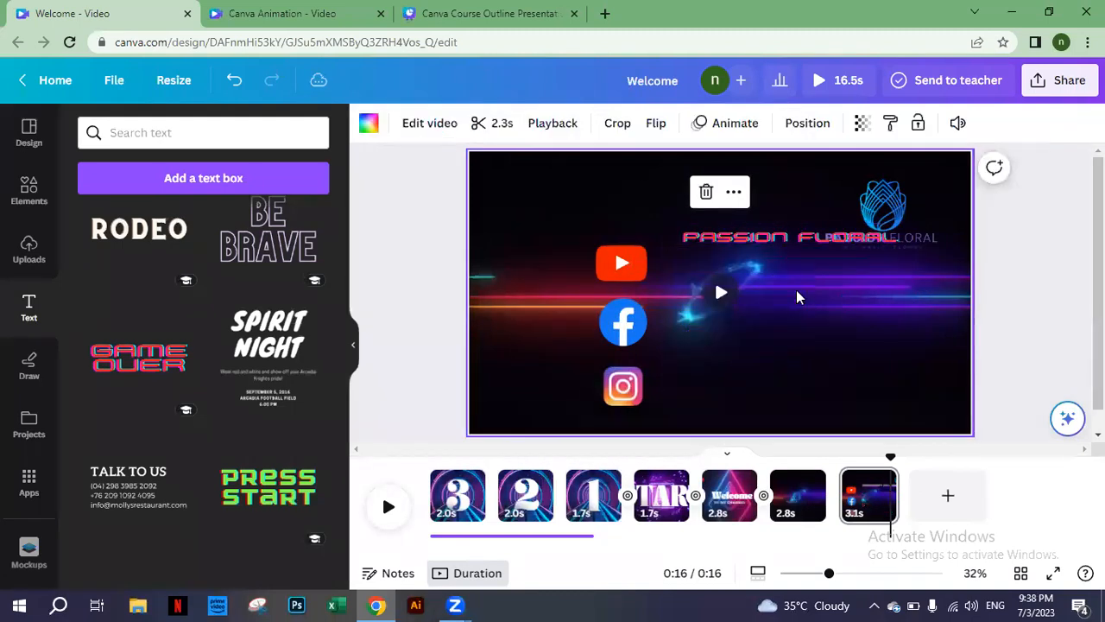
pyautogui.click(792, 250)
pyautogui.moveTo(791, 249); pyautogui.dragTo(784, 264)
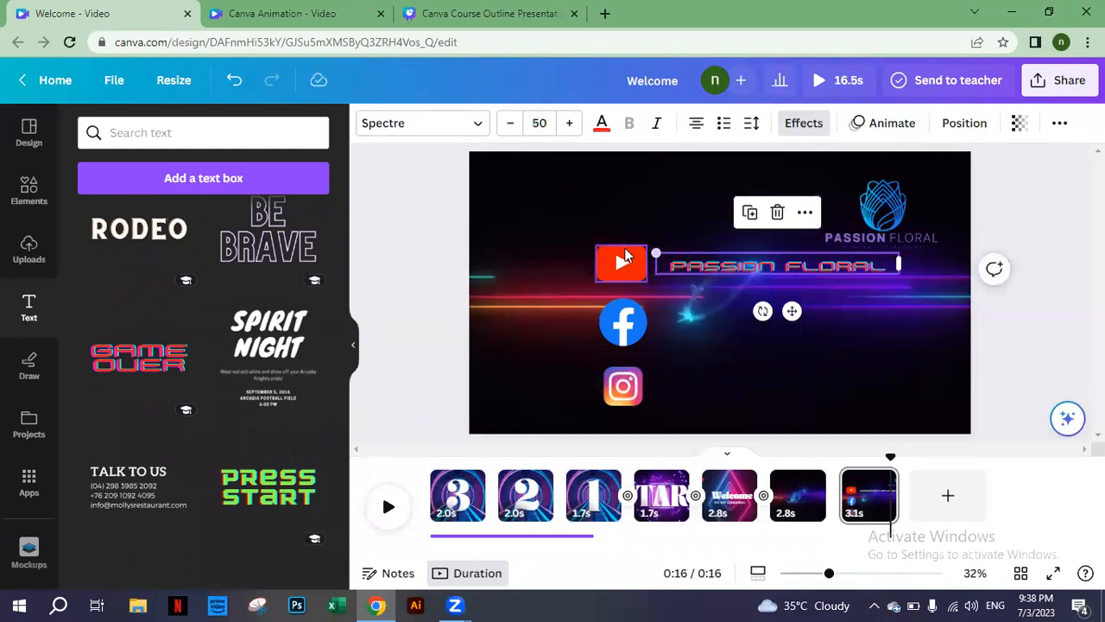
pyautogui.click(698, 279)
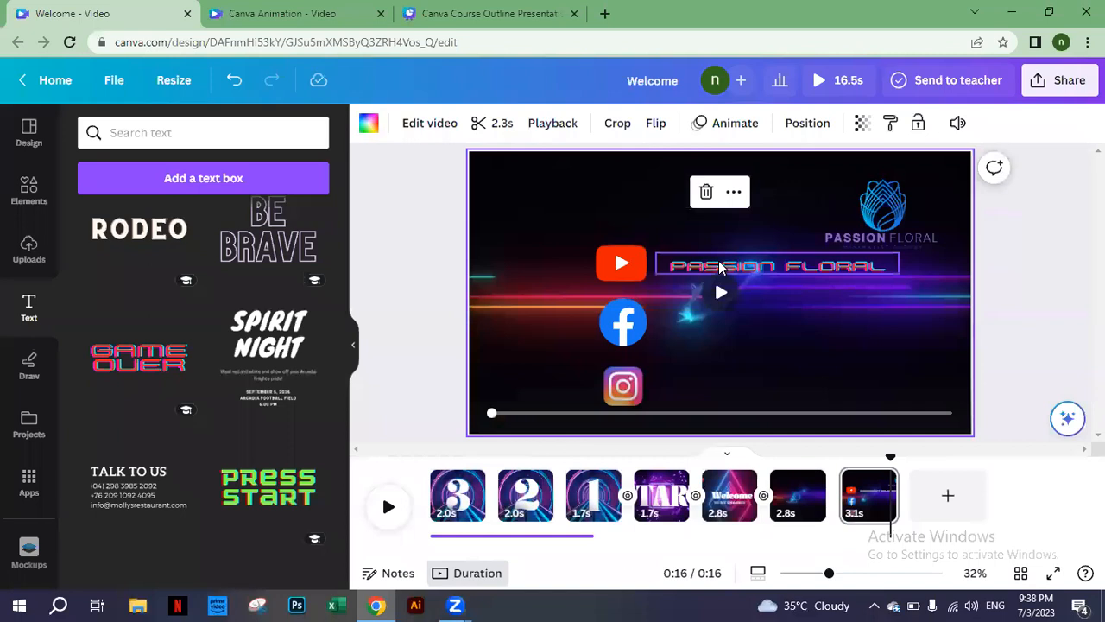
# Step: Try blue, dark maroon, purple and orange swatches as the colour of the PASSION FLORAL text
pyautogui.click(719, 269)
pyautogui.click(601, 125)
pyautogui.click(138, 223)
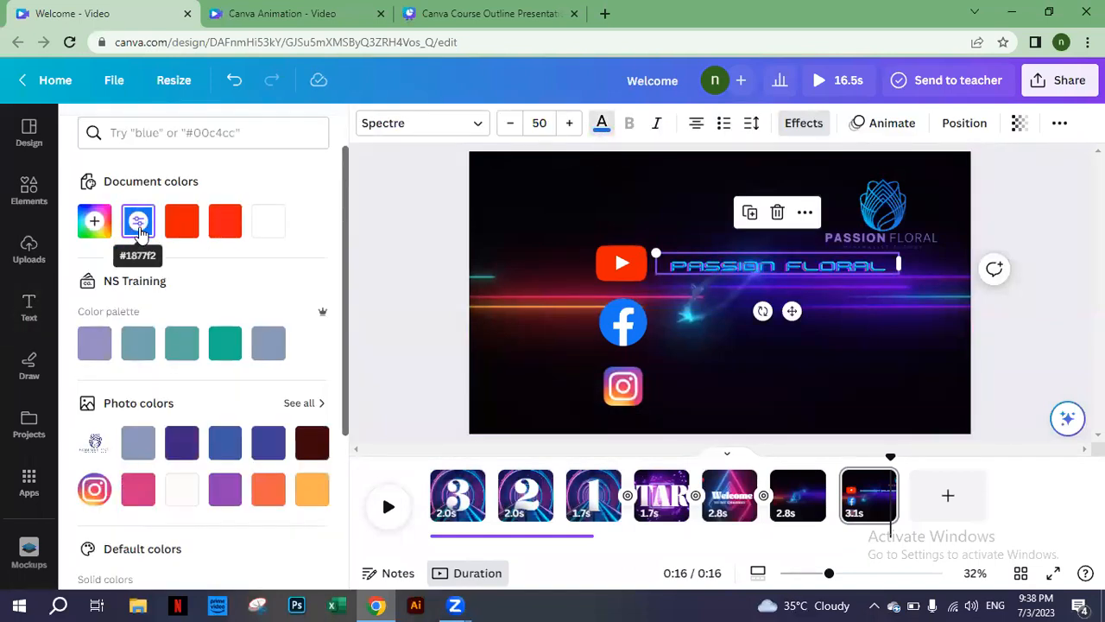
pyautogui.click(312, 443)
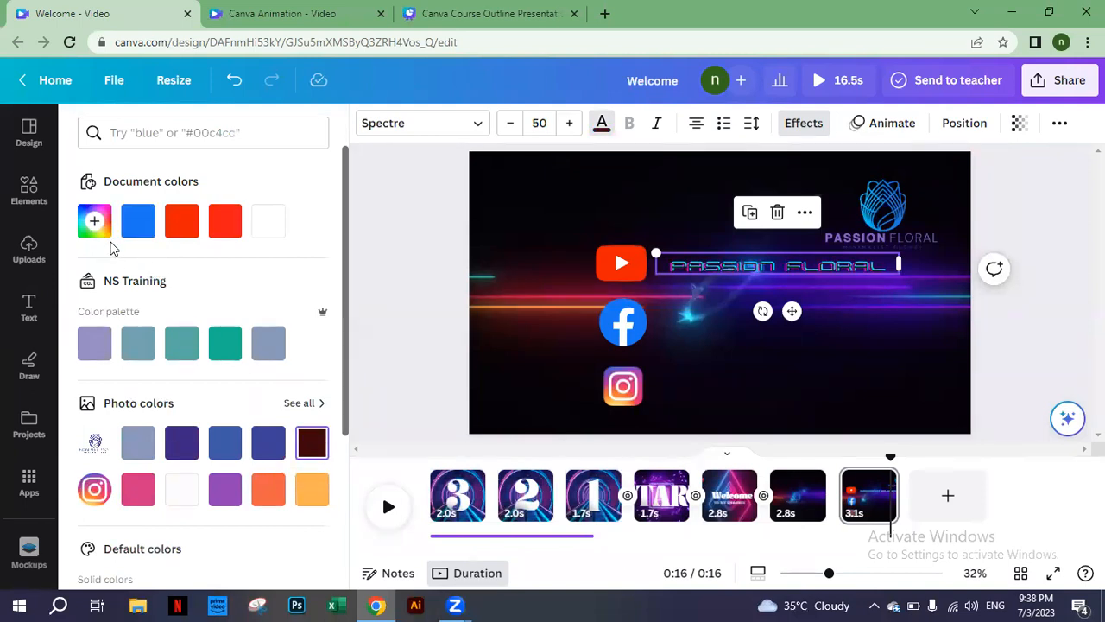
pyautogui.click(184, 443)
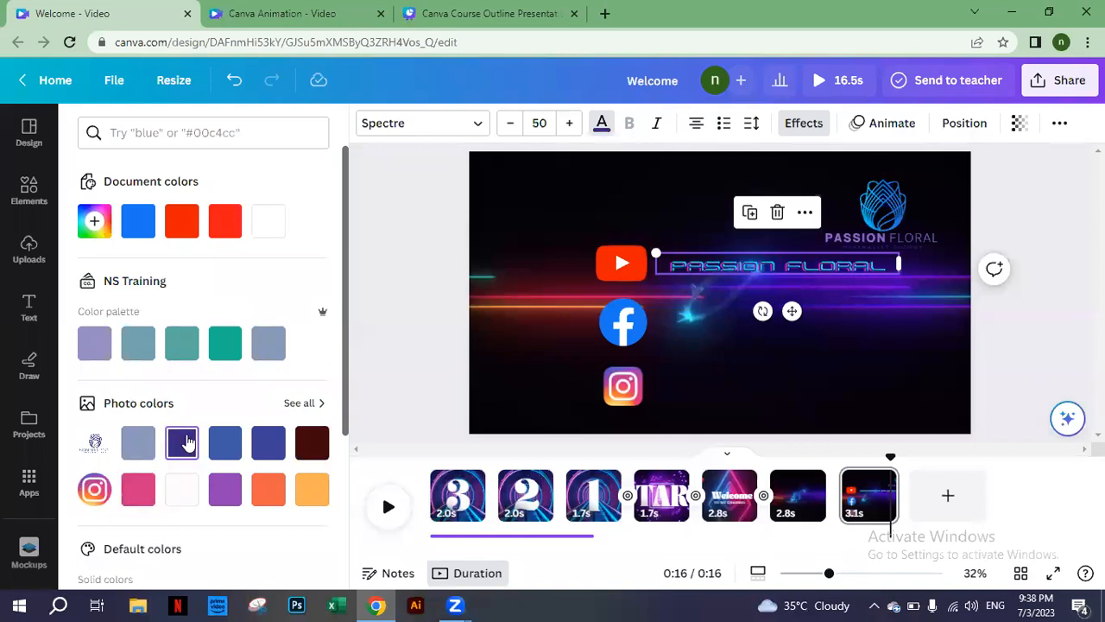
pyautogui.click(316, 494)
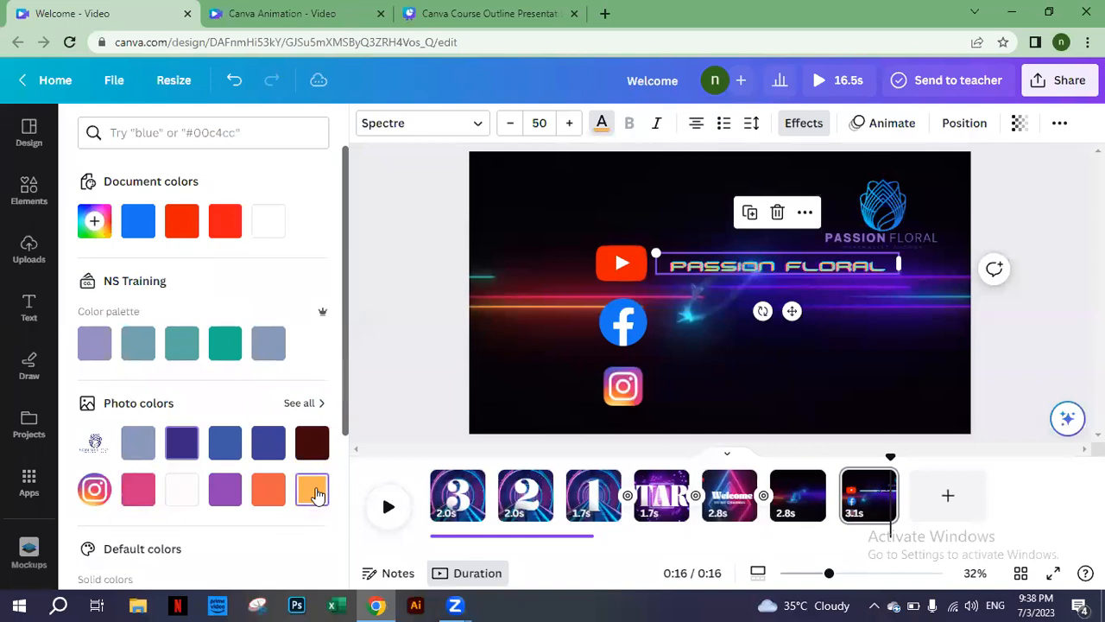
pyautogui.click(268, 496)
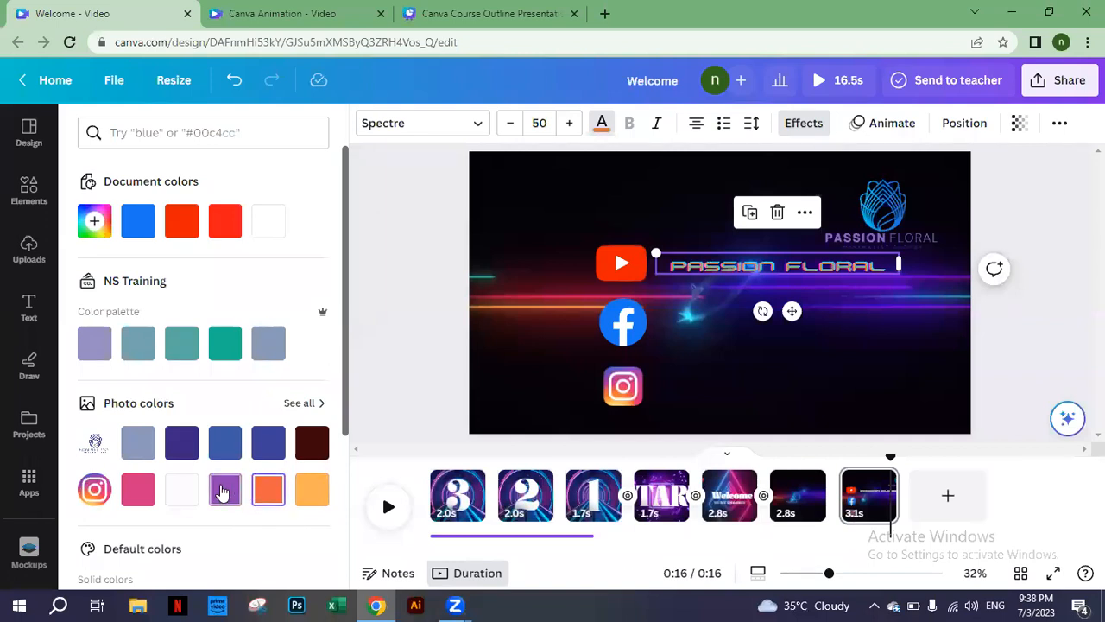
pyautogui.click(223, 491)
pyautogui.click(312, 492)
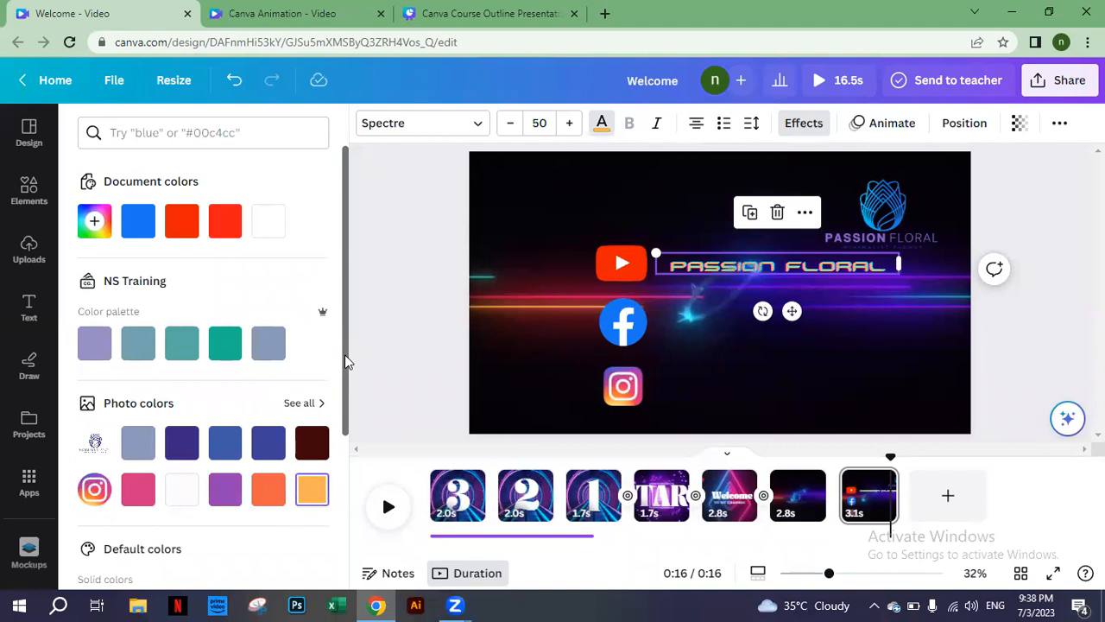
# Step: Look through the default colours and try a custom dark brown on the PASSION FLORAL text
pyautogui.scroll(-1, 348, 362)
pyautogui.moveTo(351, 486); pyautogui.dragTo(343, 553)
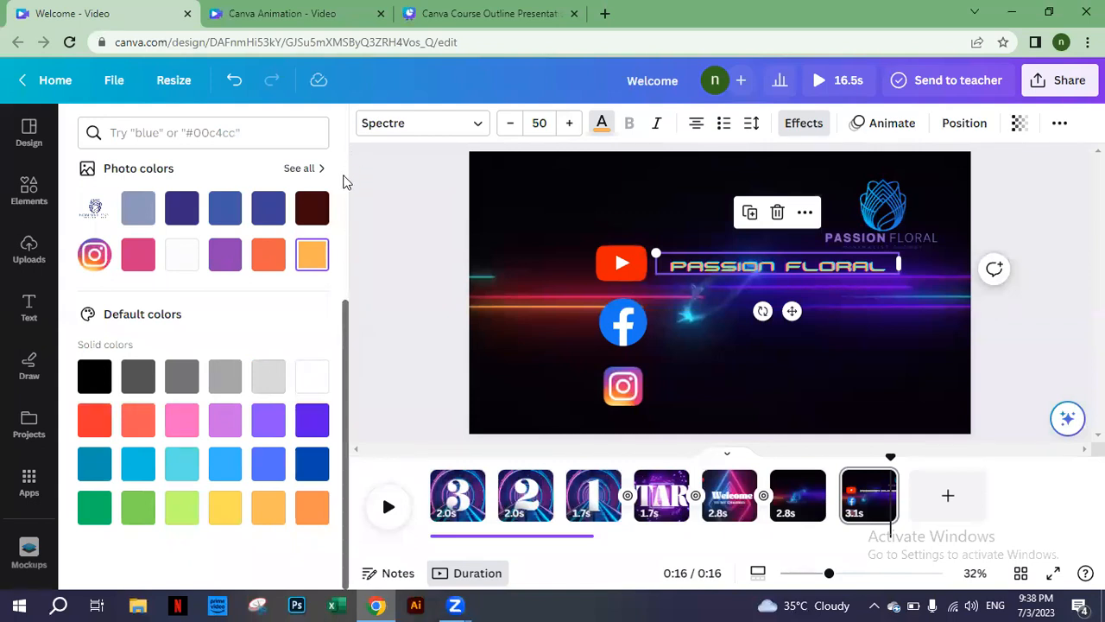
pyautogui.scroll(3, 344, 182)
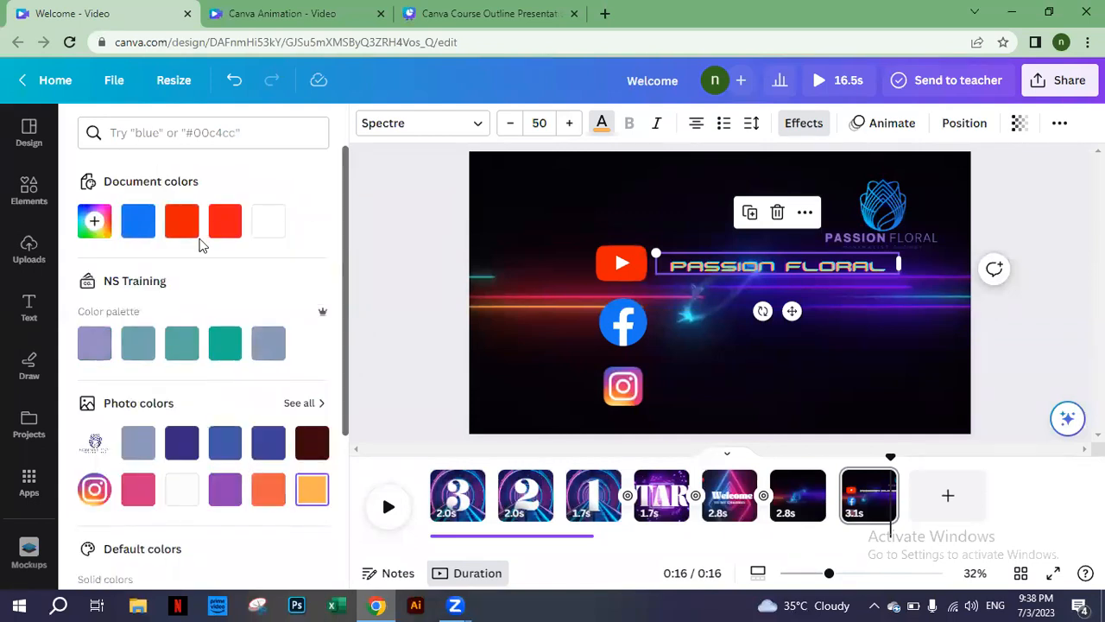
pyautogui.click(95, 226)
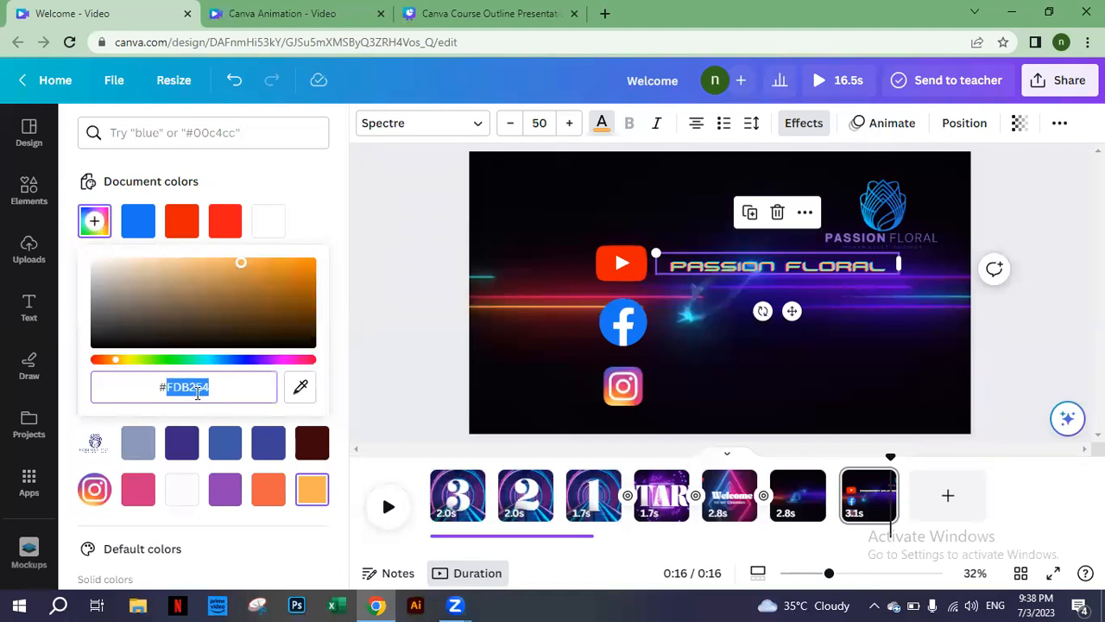
pyautogui.click(258, 311)
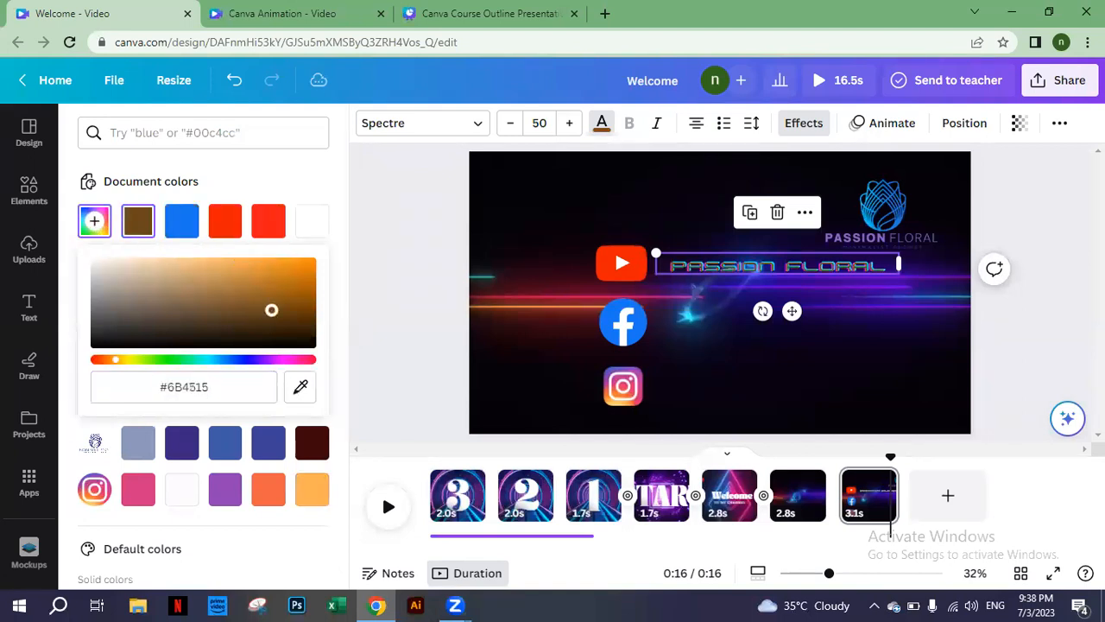
# Step: Colour the PASSION FLORAL text white (#ffffff)
pyautogui.click(313, 221)
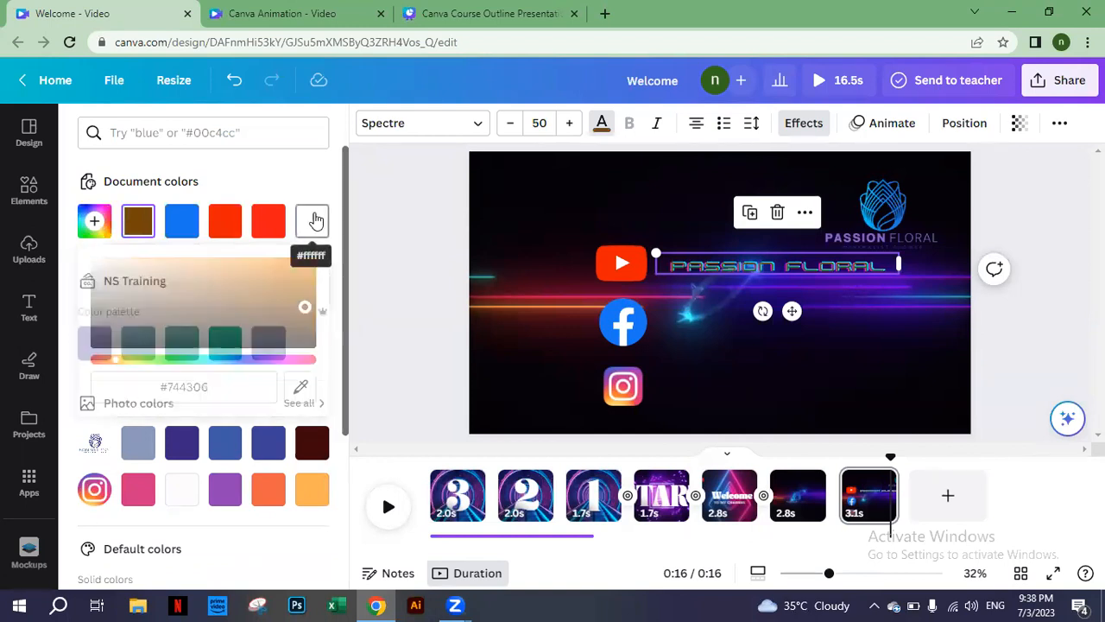
pyautogui.click(563, 294)
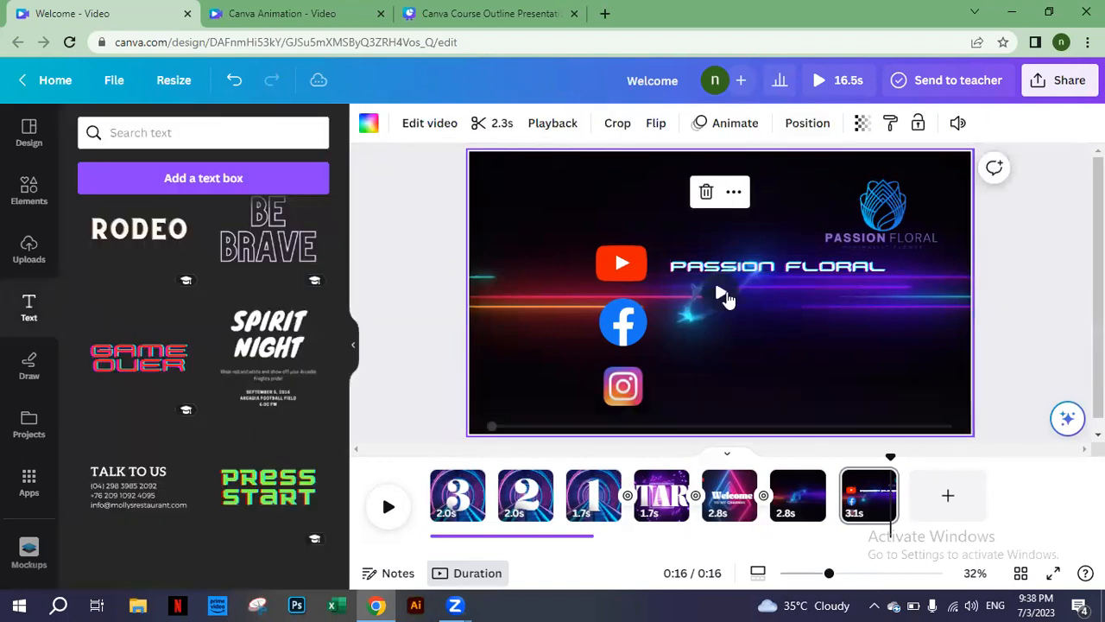
# Step: Make two copies of the white PASSION FLORAL text and place them beside the Facebook and Instagram icons
pyautogui.click(779, 270)
pyautogui.moveTo(777, 301); pyautogui.dragTo(748, 388)
pyautogui.click(555, 246)
pyautogui.click(748, 328)
pyautogui.click(483, 217)
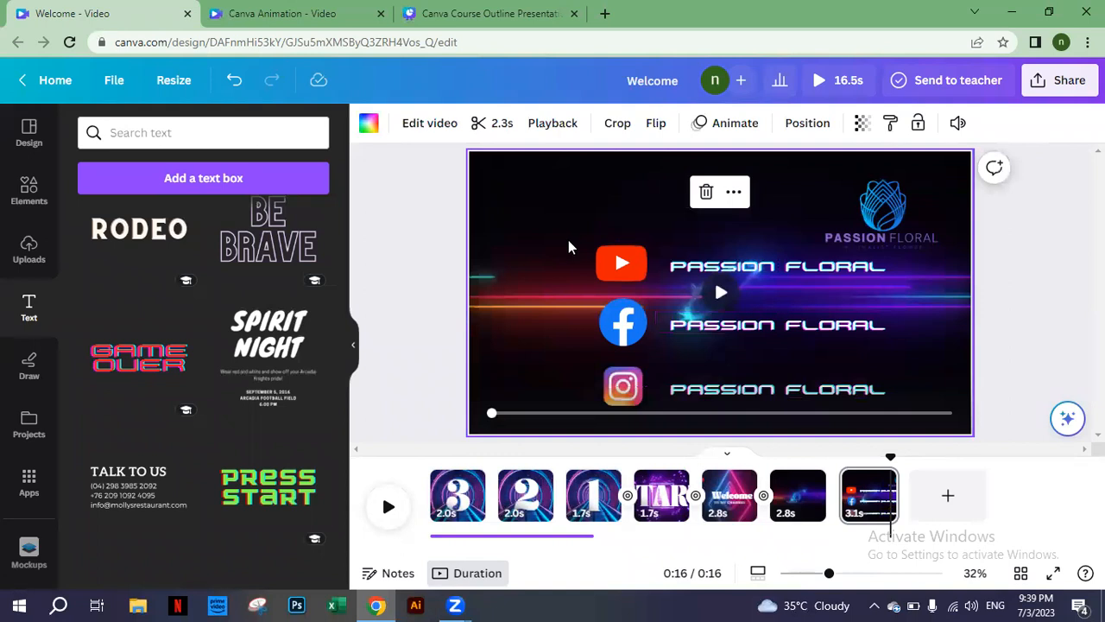
# Step: Apply the Baseline animation to the three social media icons and their texts, for both enter and exit
pyautogui.moveTo(568, 240); pyautogui.dragTo(749, 405)
pyautogui.click(864, 122)
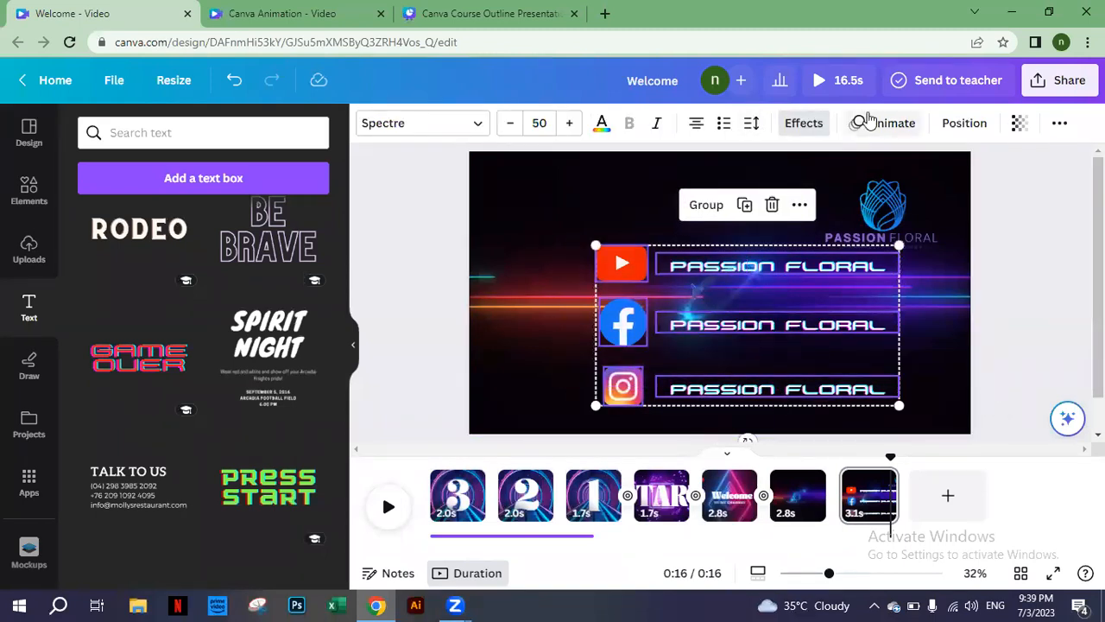
pyautogui.click(125, 322)
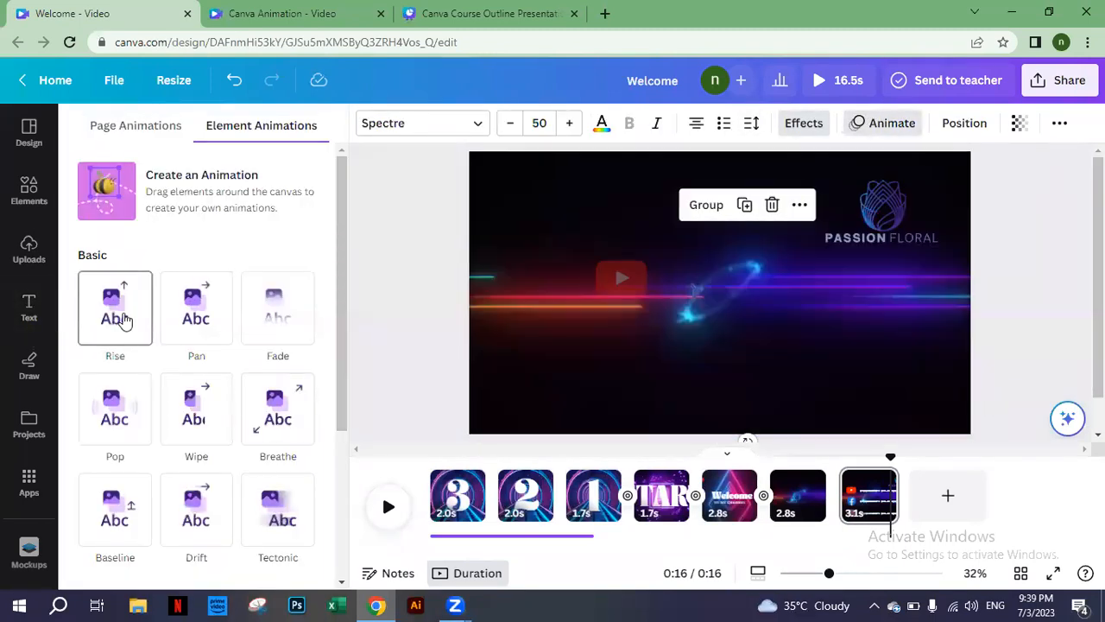
pyautogui.click(120, 391)
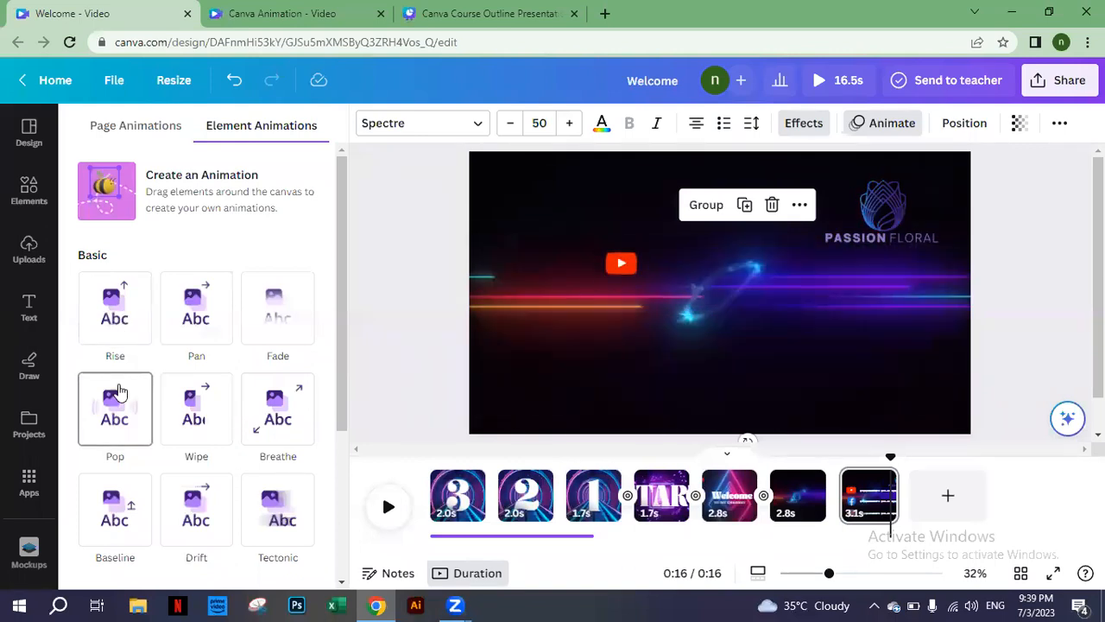
pyautogui.click(123, 492)
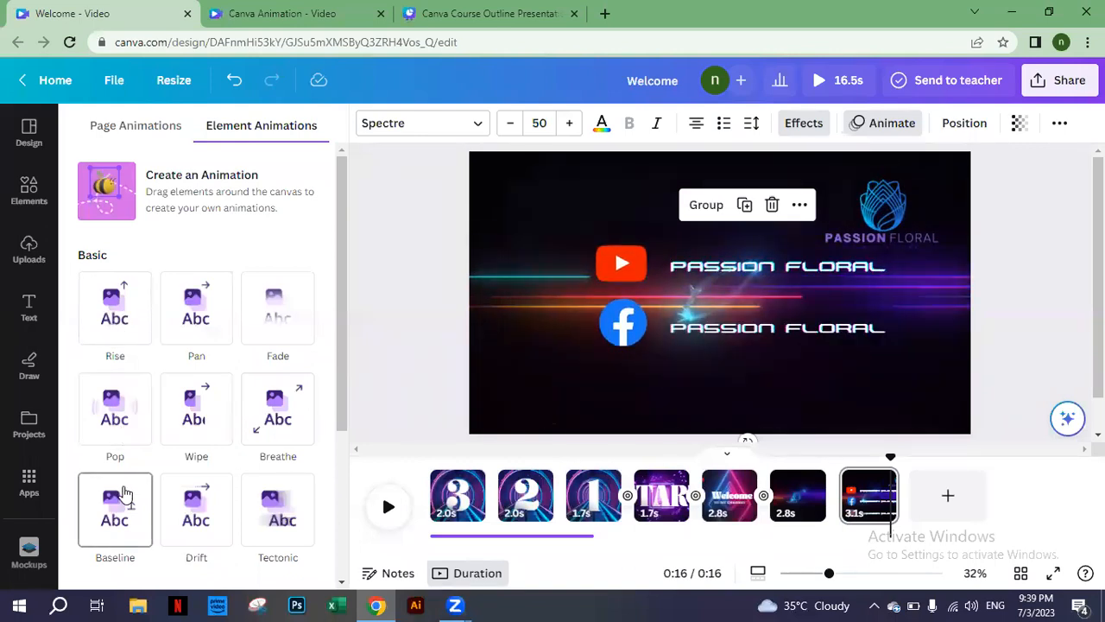
pyautogui.click(123, 492)
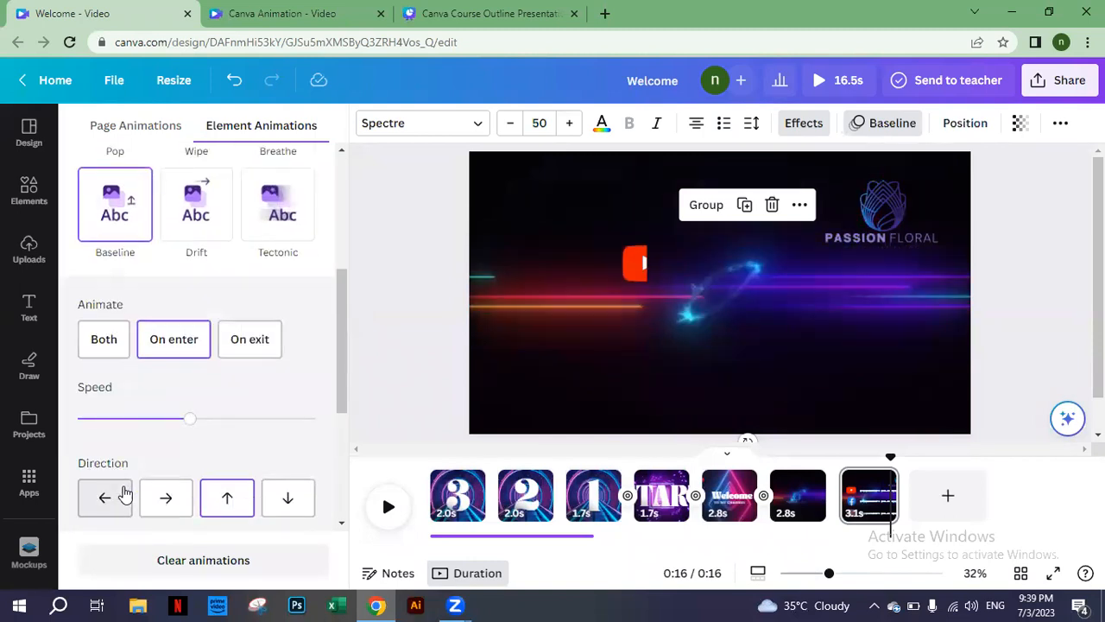
pyautogui.click(104, 341)
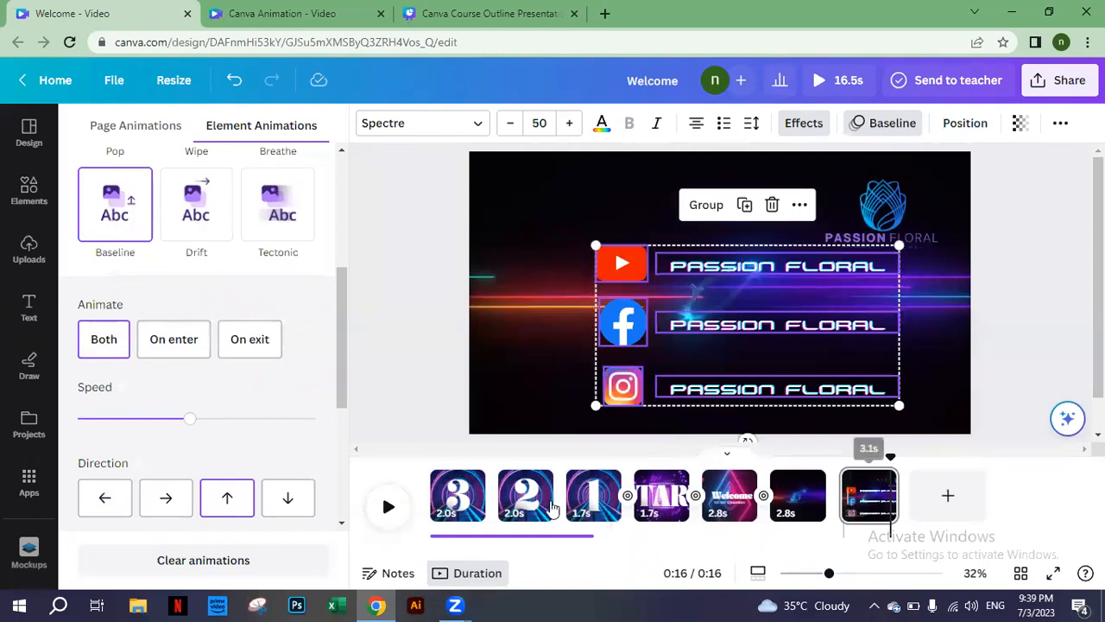
# Step: Play the whole video from the beginning to review the pages and animations
pyautogui.moveTo(893, 455); pyautogui.dragTo(411, 461)
pyautogui.click(530, 537)
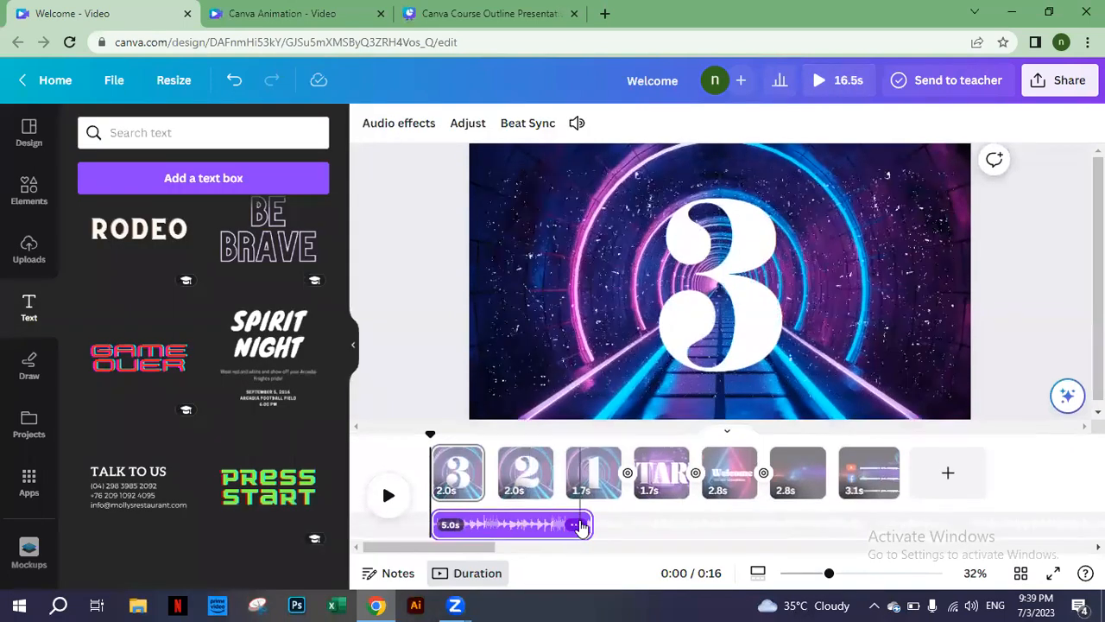
pyautogui.click(390, 496)
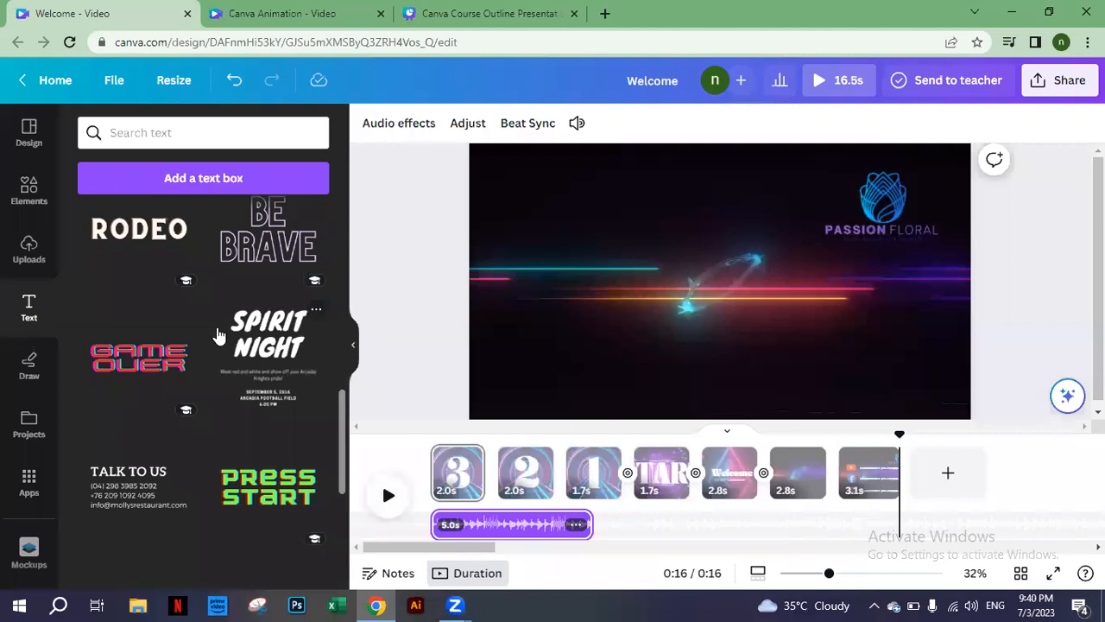
pyautogui.click(444, 239)
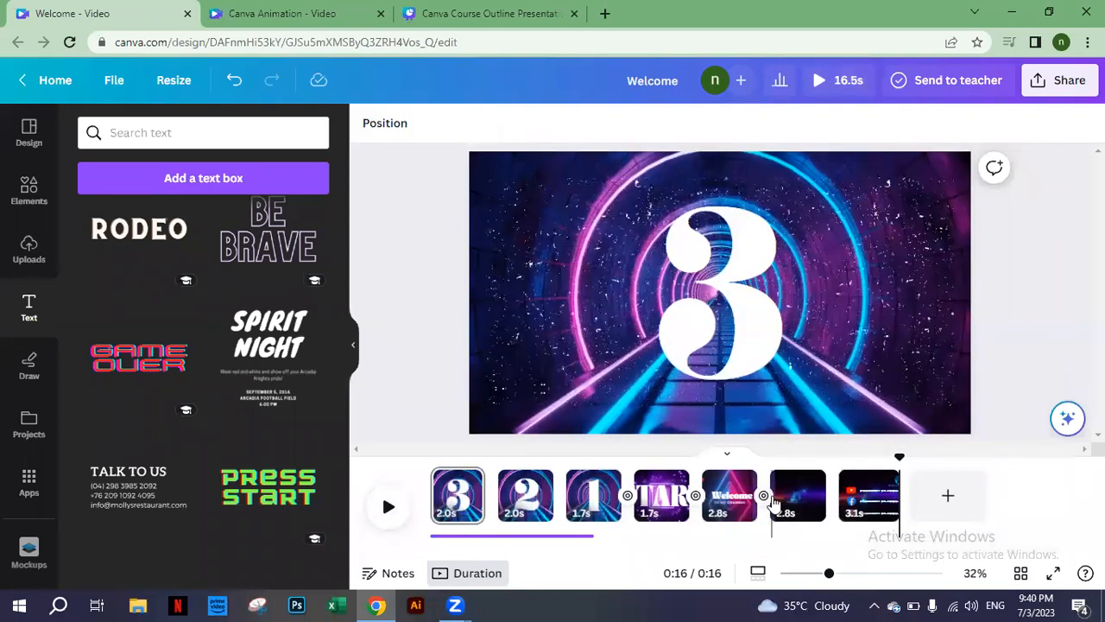
# Step: Add a blank page at the end of the video and search the templates for Thanks for Watching Videos
pyautogui.click(947, 495)
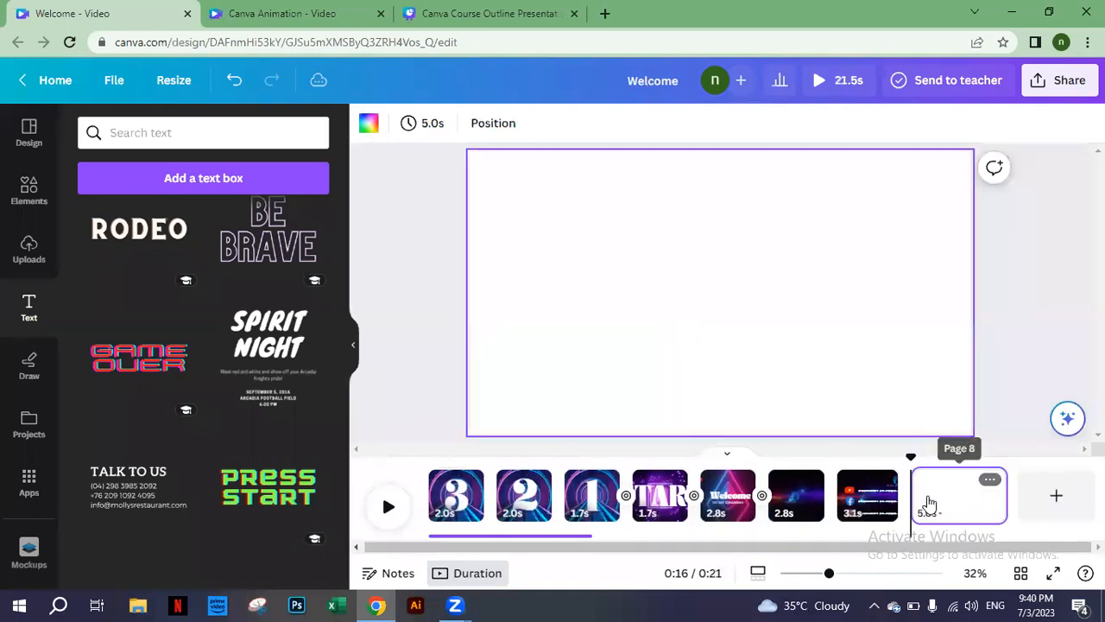
pyautogui.click(29, 185)
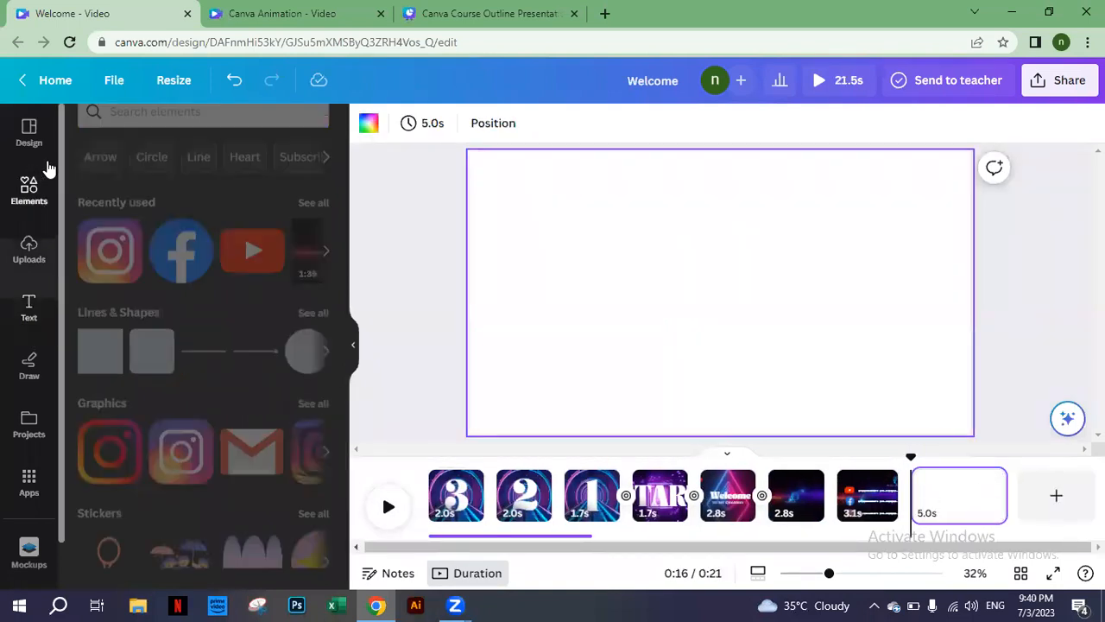
pyautogui.click(29, 134)
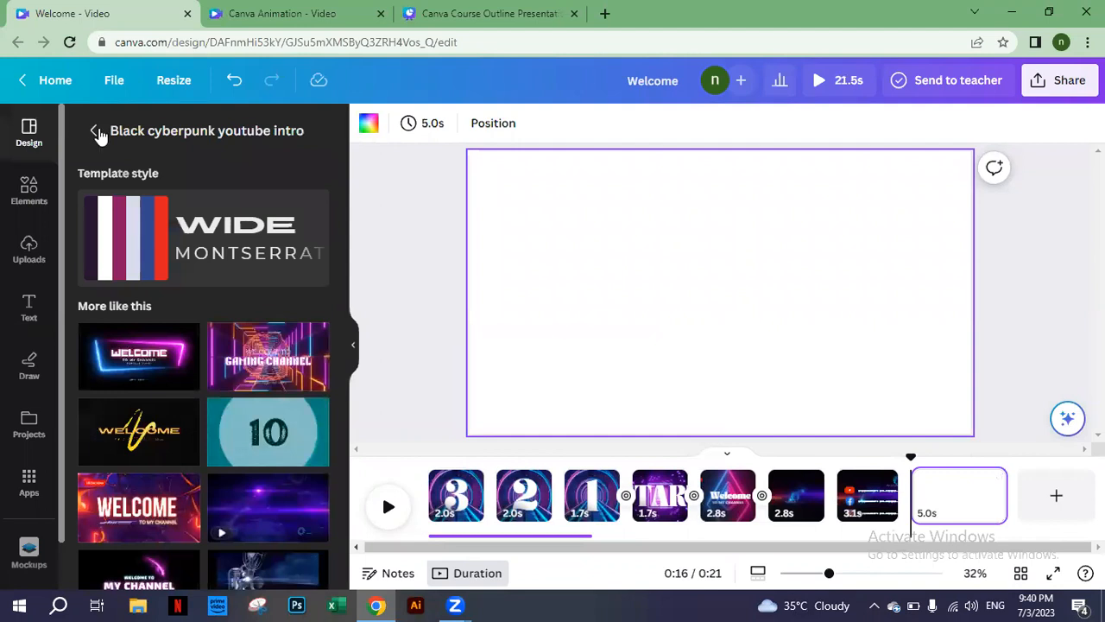
pyautogui.click(94, 132)
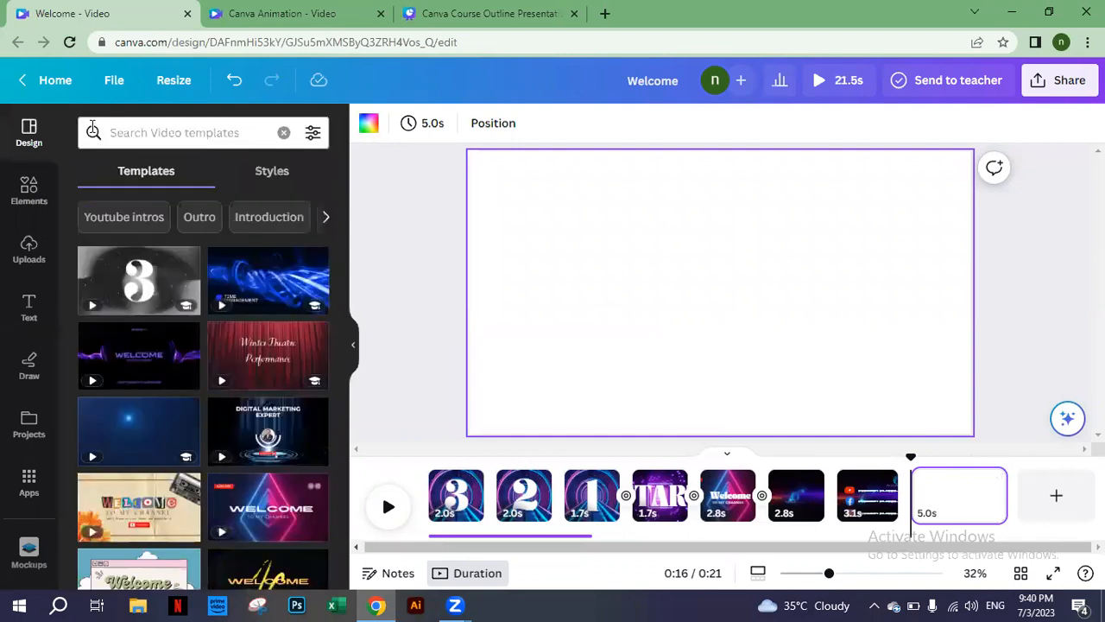
pyautogui.click(167, 128)
pyautogui.write('tanks')
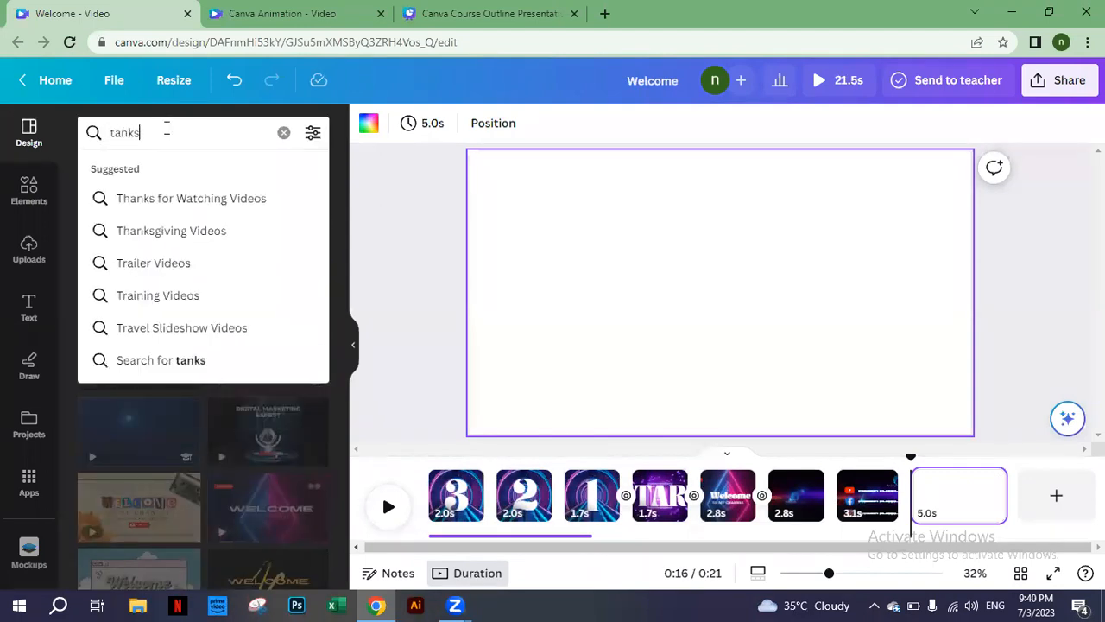
pyautogui.click(178, 198)
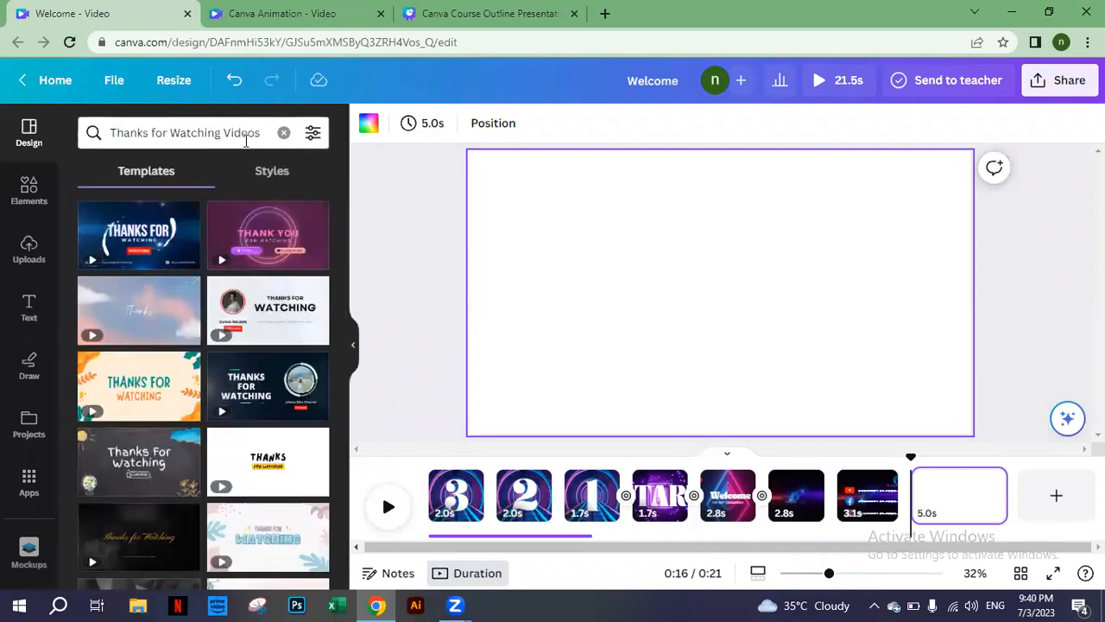
# Step: Apply the purple THANK YOU FOR WATCHING template to the new page and shorten the page to 2.5 seconds
pyautogui.click(285, 238)
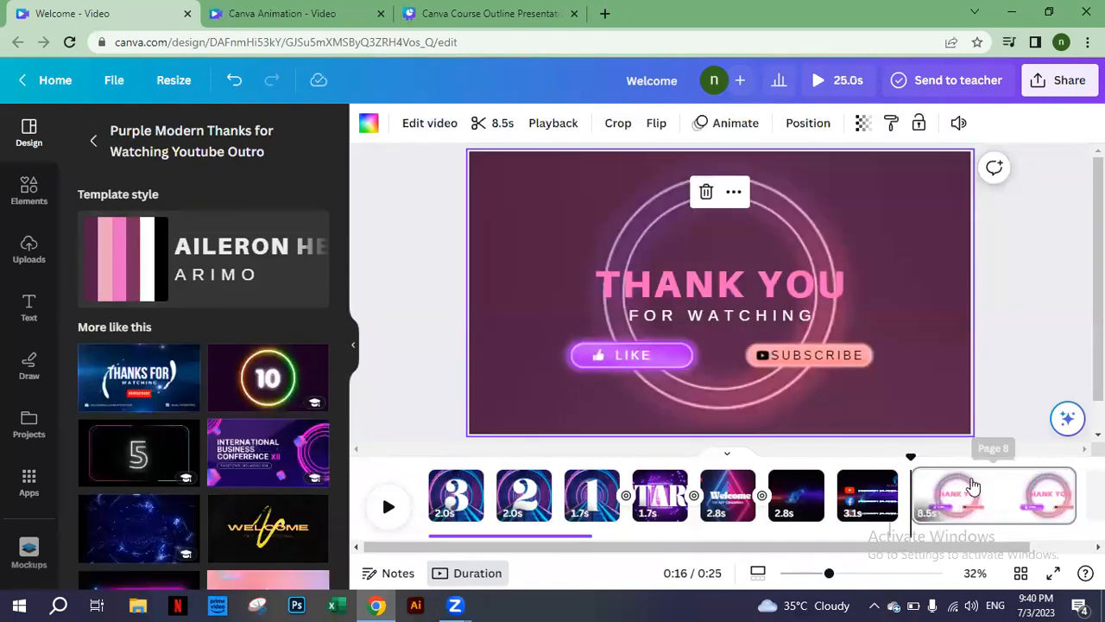
pyautogui.moveTo(1067, 506); pyautogui.dragTo(880, 506)
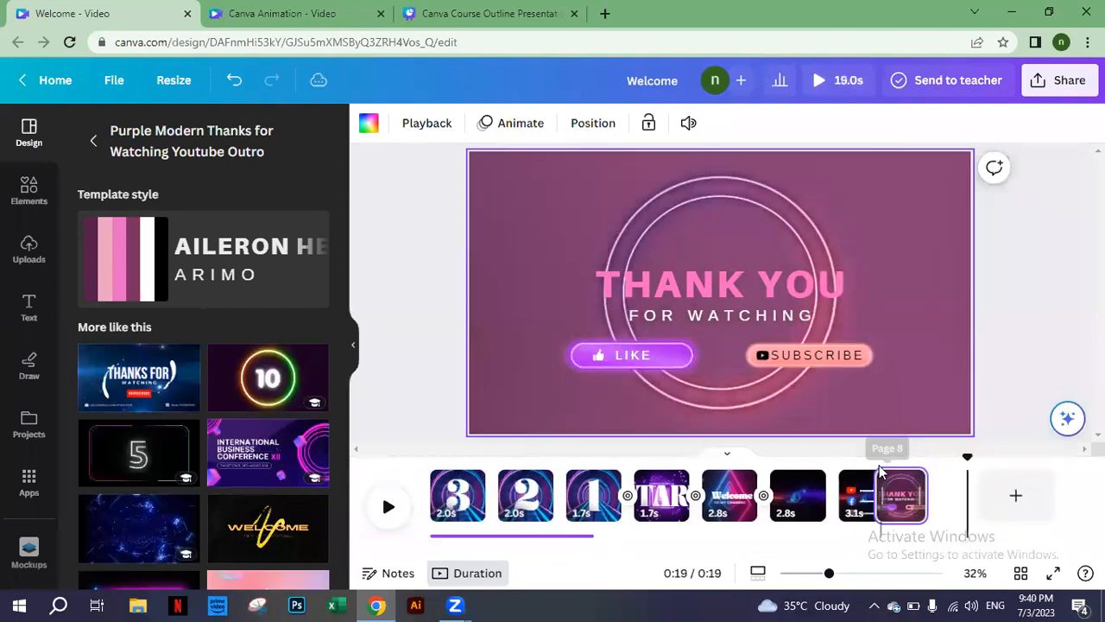
pyautogui.click(829, 419)
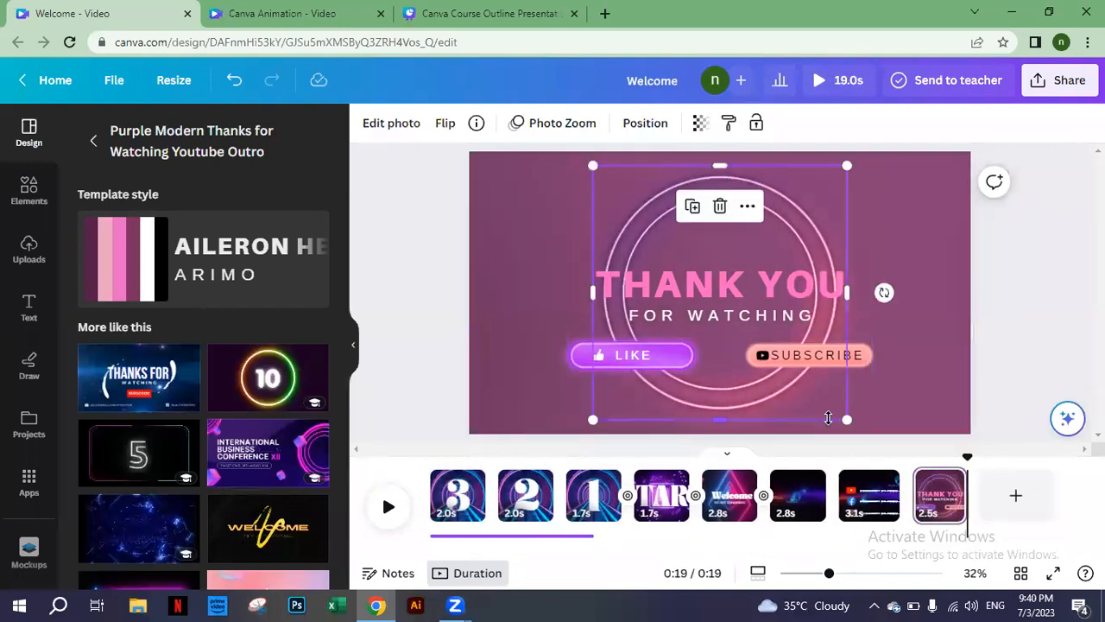
# Step: Add a Color Wipe transition between the social media page and the thank-you page, preview it, and return to the video's start
pyautogui.moveTo(965, 457); pyautogui.dragTo(910, 458)
pyautogui.click(389, 509)
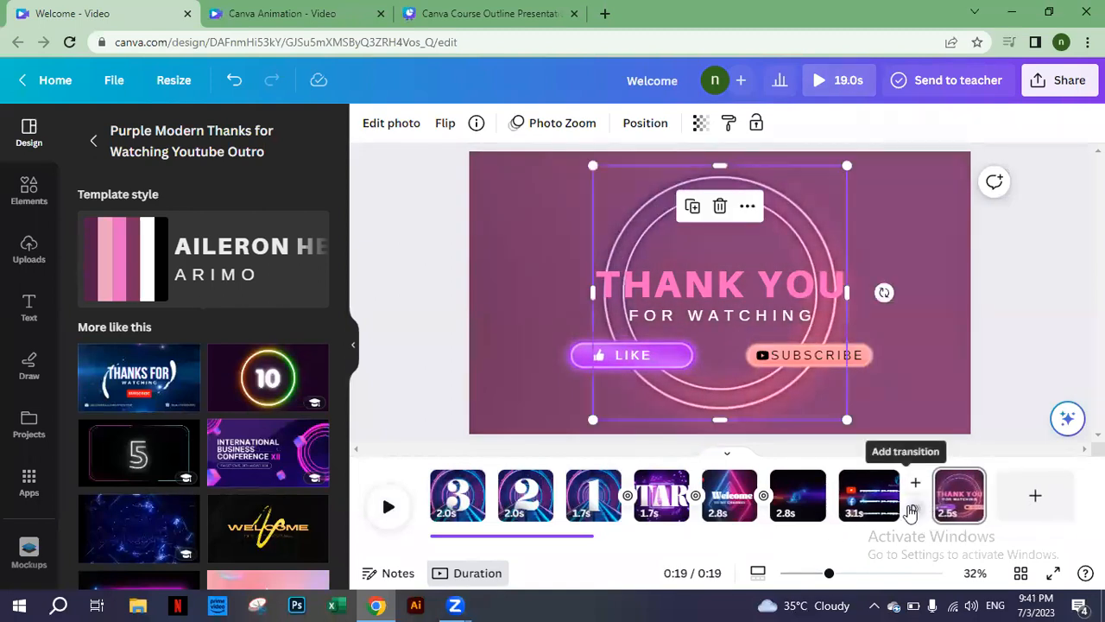
pyautogui.click(911, 509)
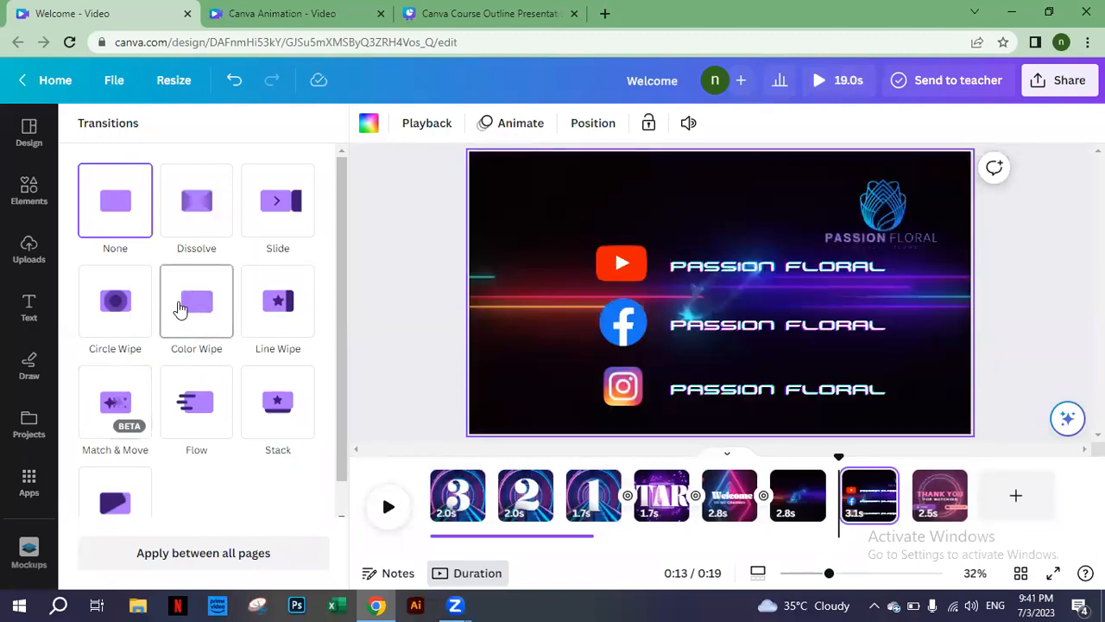
pyautogui.click(179, 309)
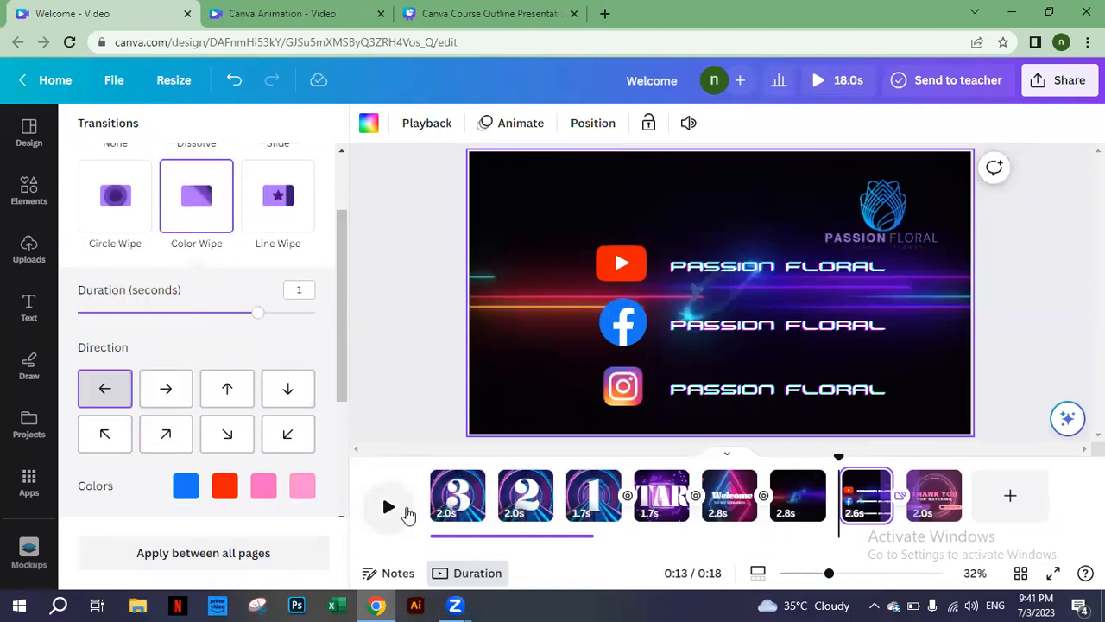
pyautogui.click(388, 509)
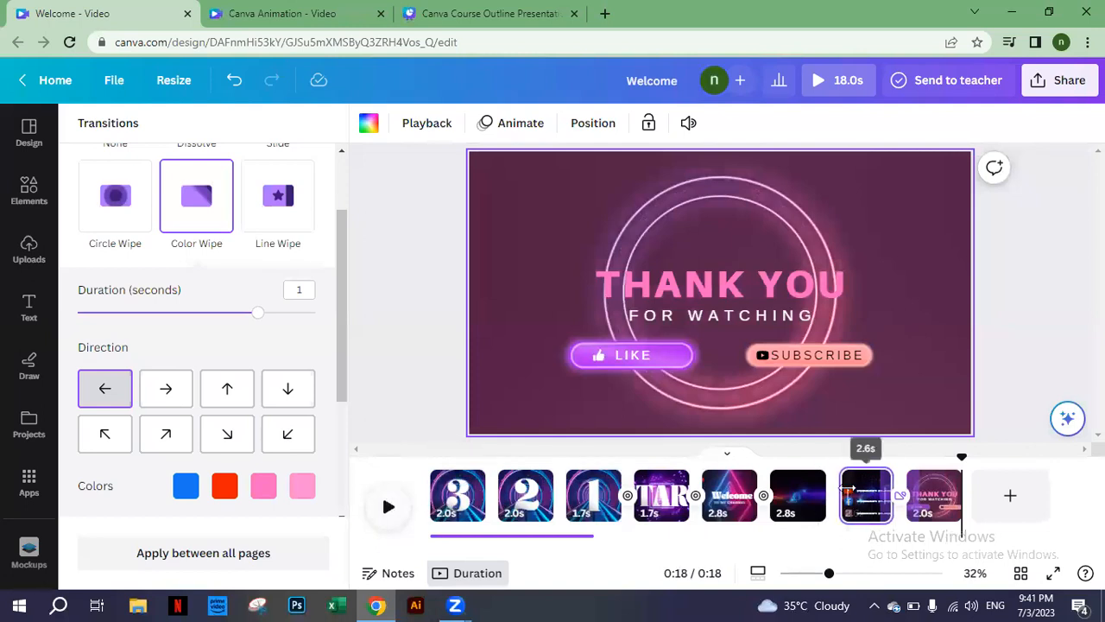
pyautogui.moveTo(963, 464); pyautogui.dragTo(374, 507)
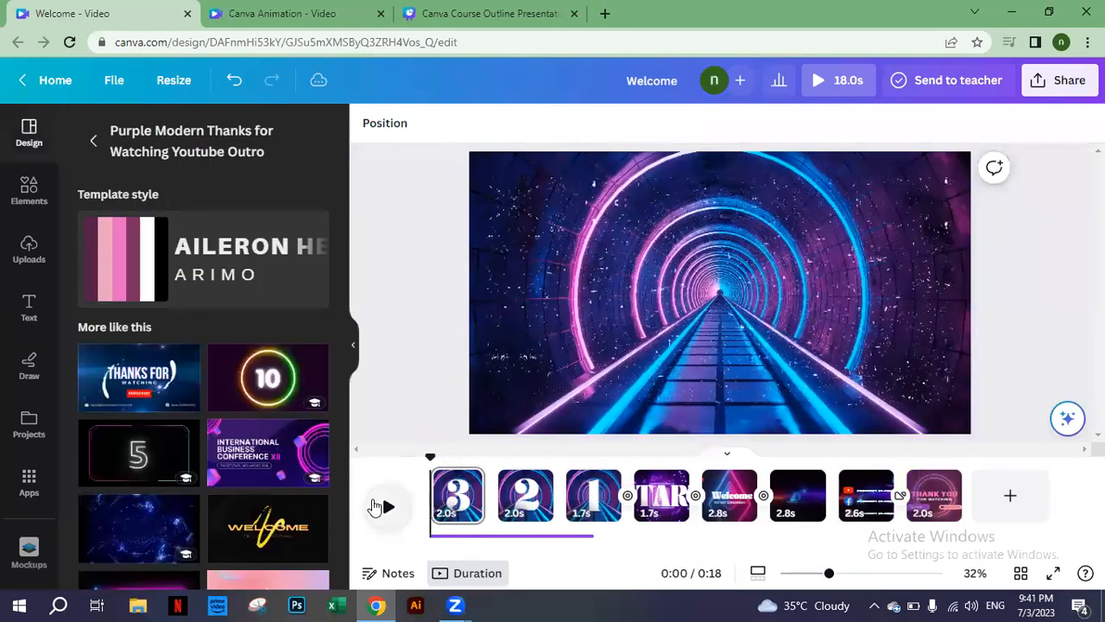
pyautogui.click(30, 251)
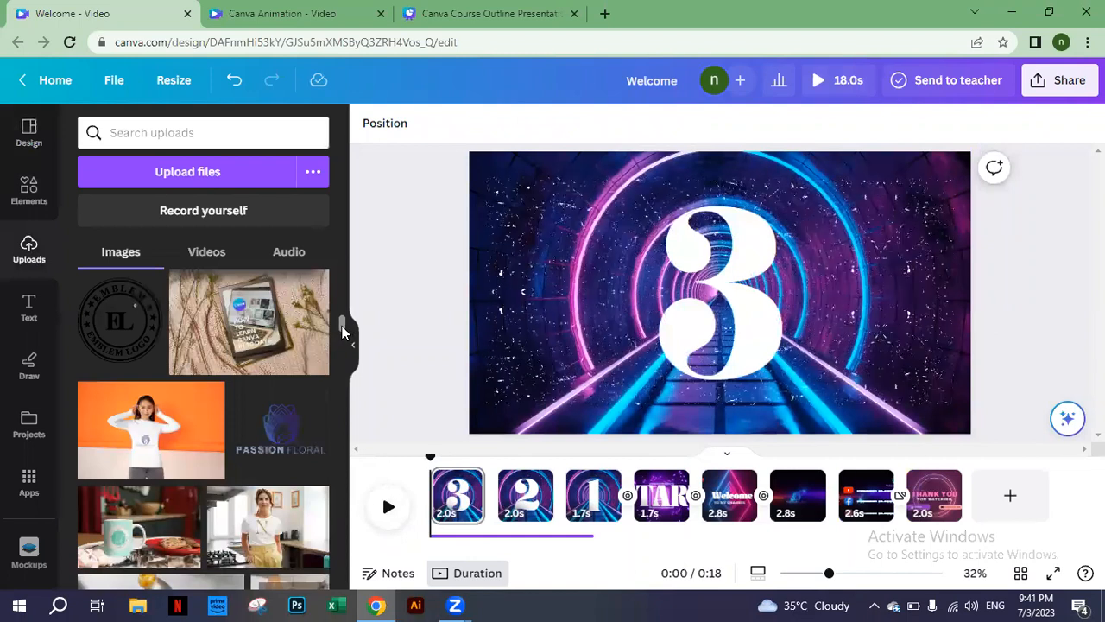
pyautogui.moveTo(343, 325); pyautogui.dragTo(342, 252)
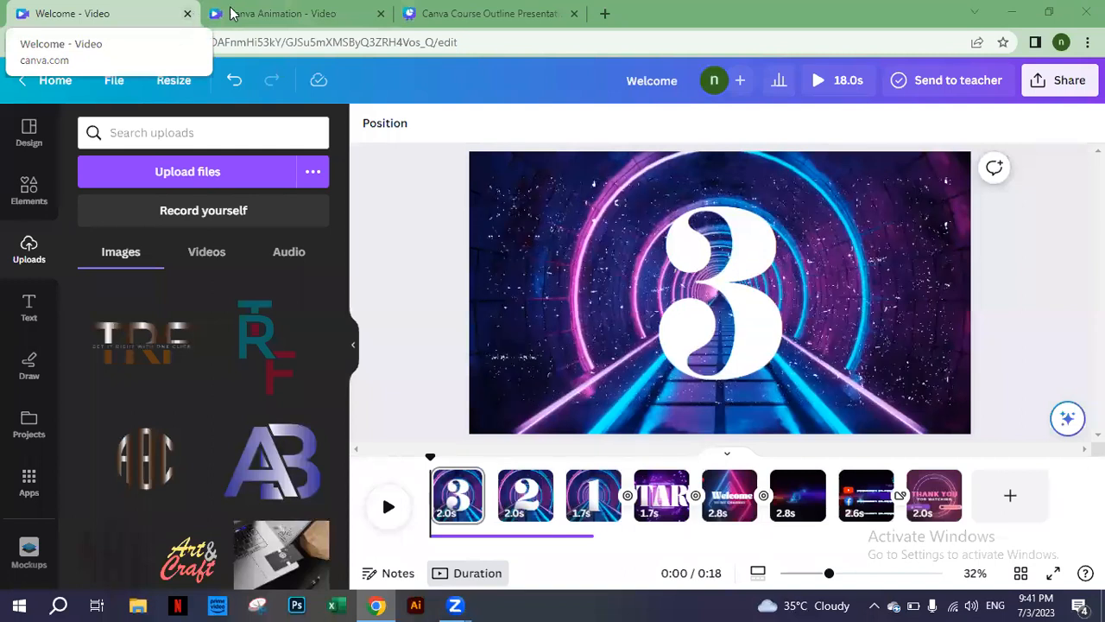
pyautogui.click(229, 13)
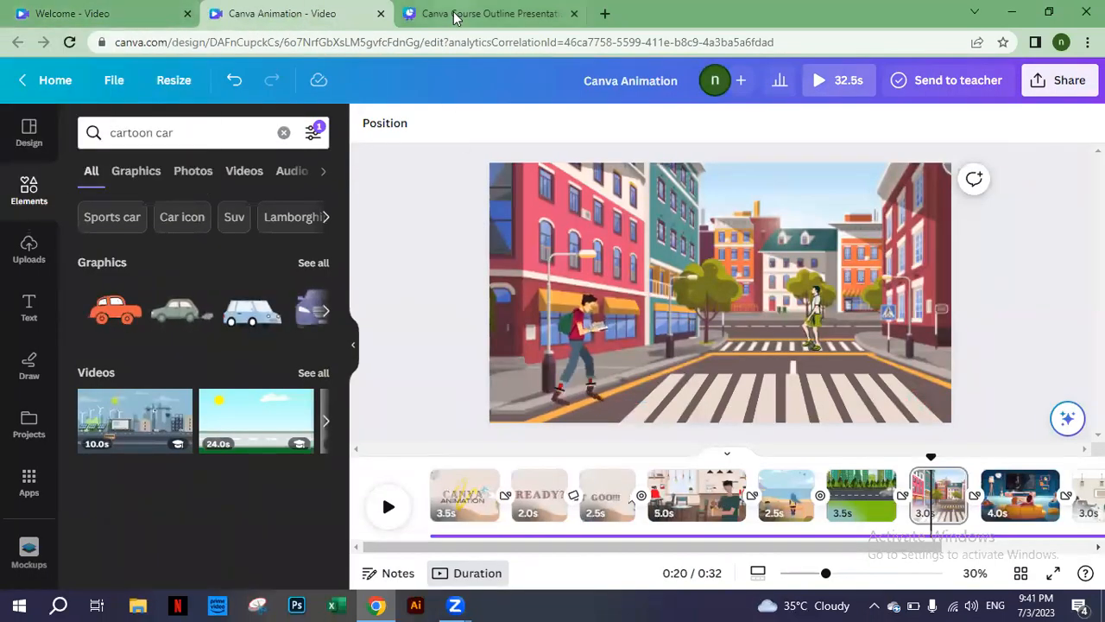
pyautogui.click(159, 8)
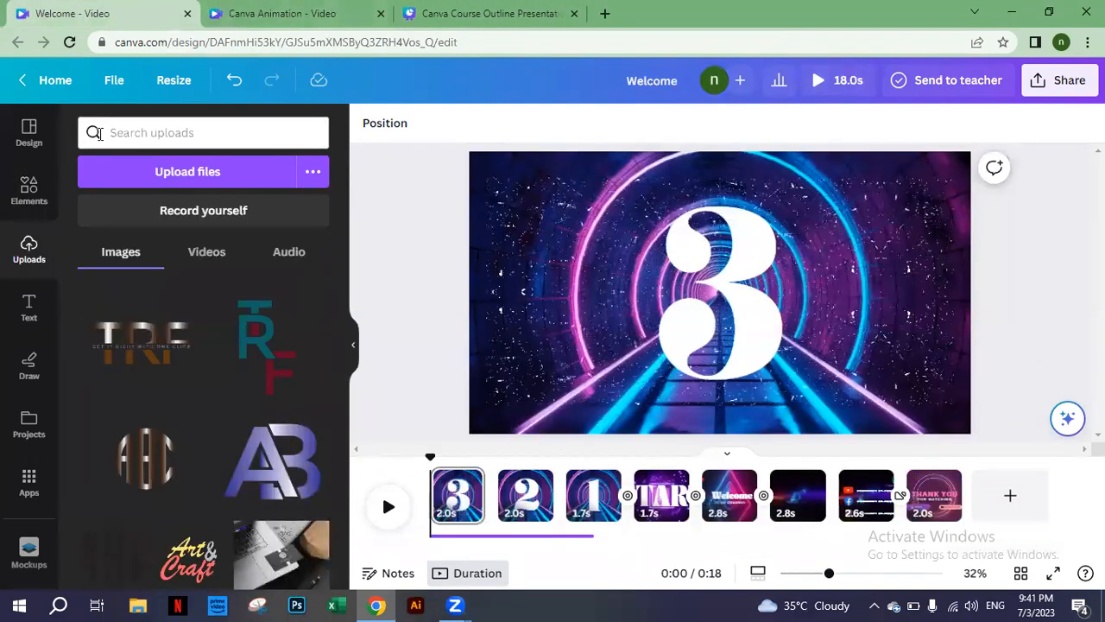
# Step: Leave the Welcome video for the home page and create a new blank video design
pyautogui.click(52, 85)
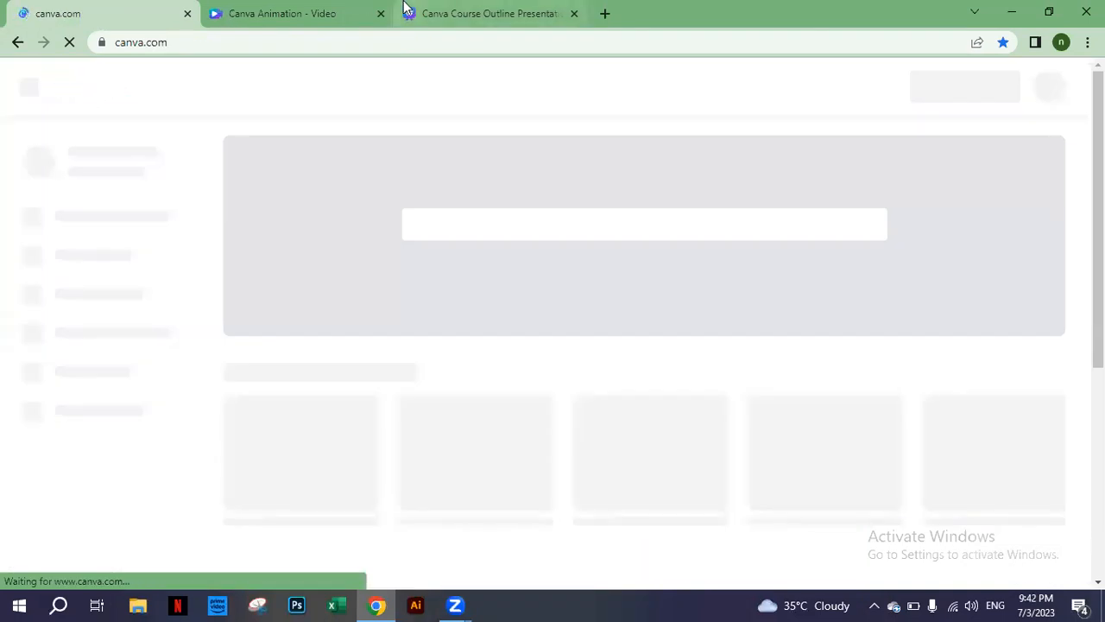
pyautogui.click(295, 12)
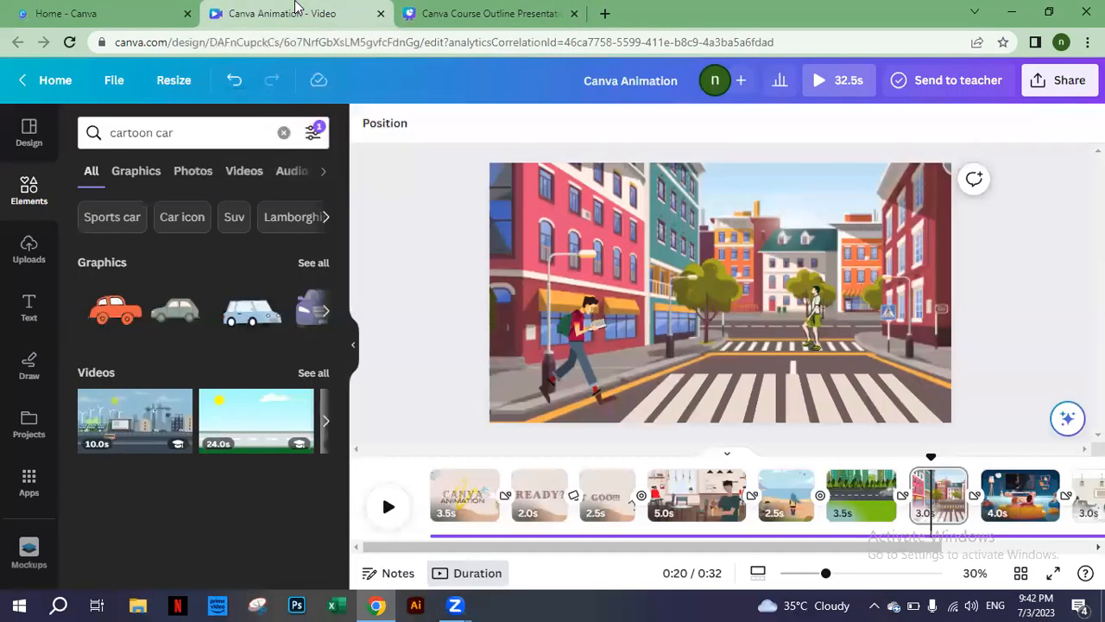
pyautogui.click(171, 8)
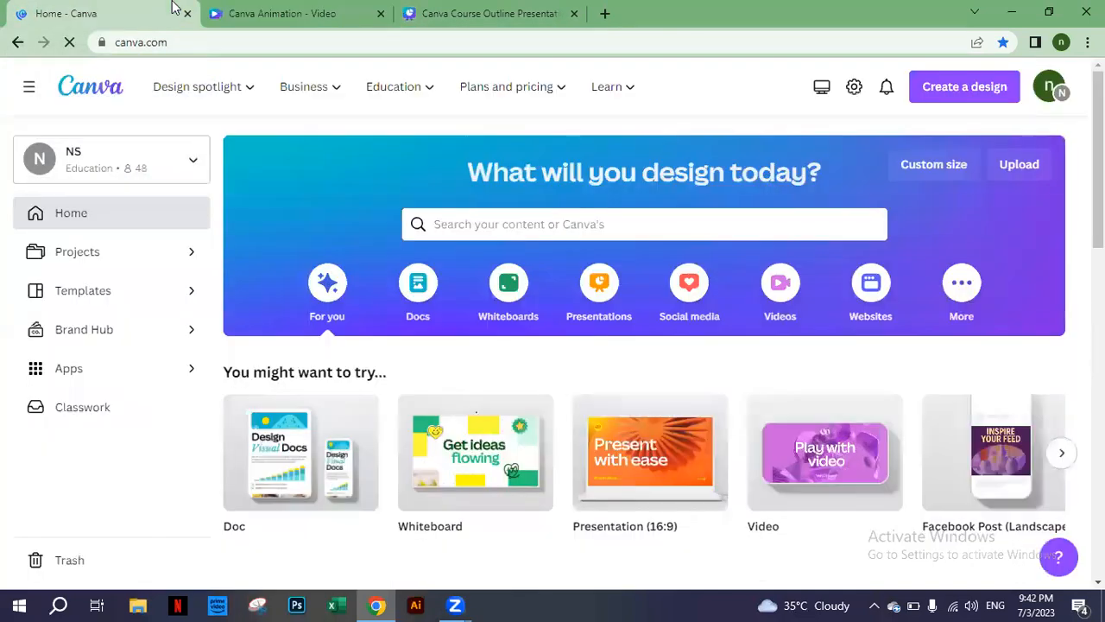
pyautogui.scroll(-3, 777, 414)
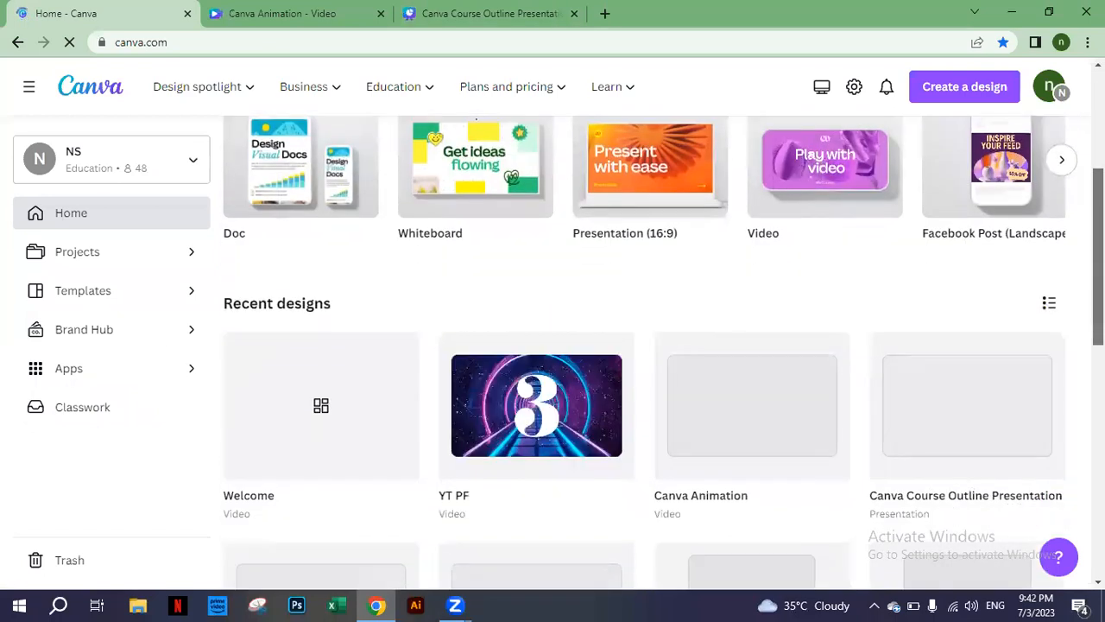
pyautogui.click(821, 164)
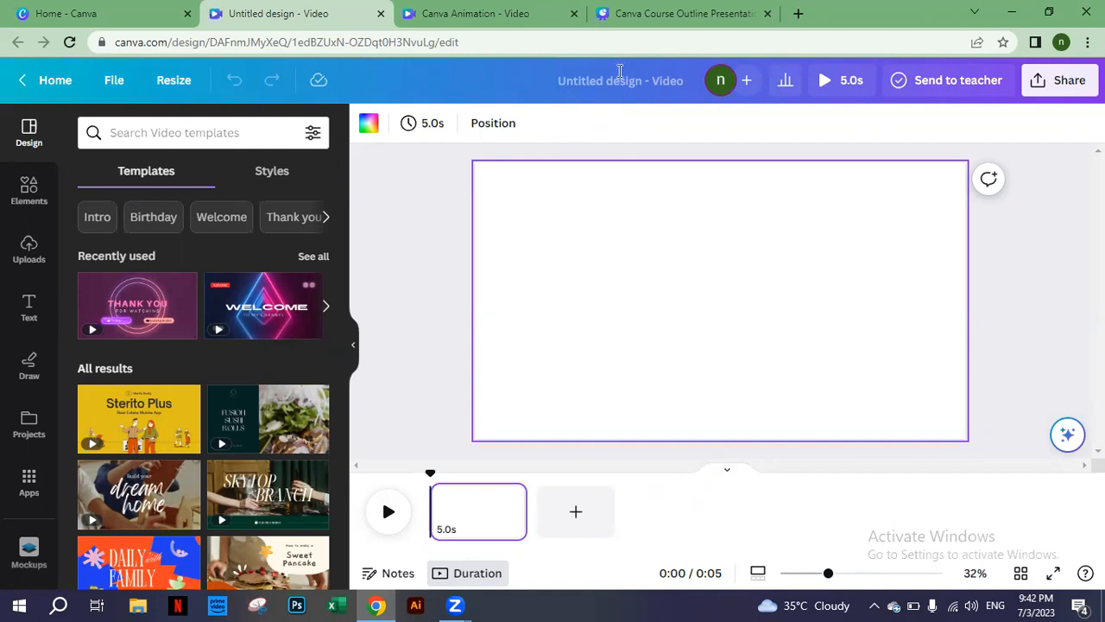
# Step: Switch to the Canva Course Outline Presentation and browse back through its pages to the WHAT WE COVER IN CANVA overview and logo pages
pyautogui.click(654, 15)
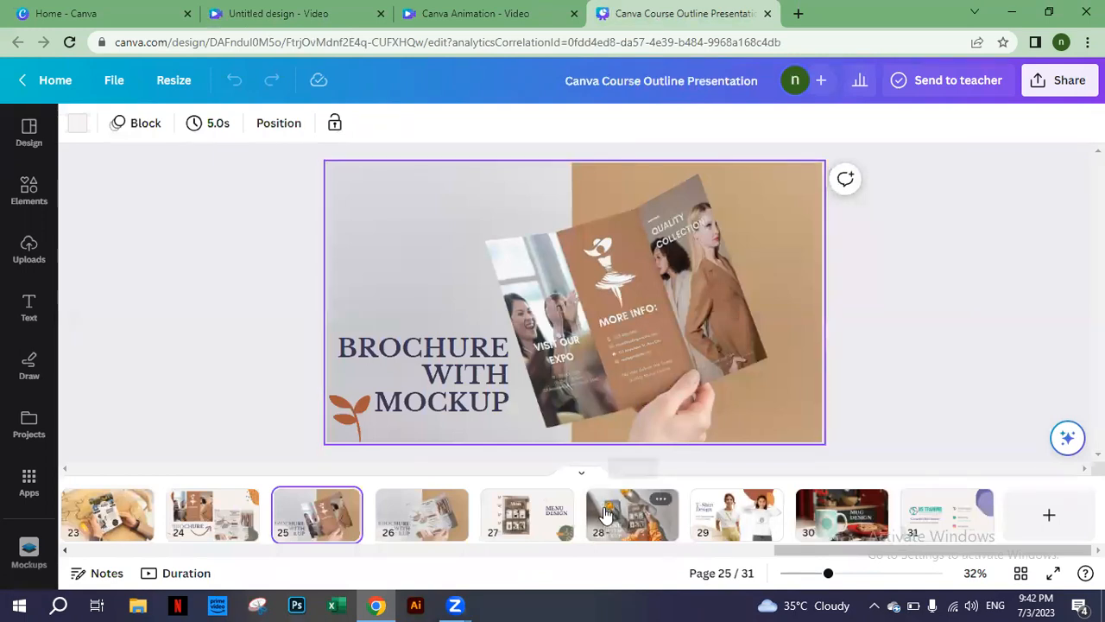
pyautogui.press('Right')
pyautogui.press('Right')
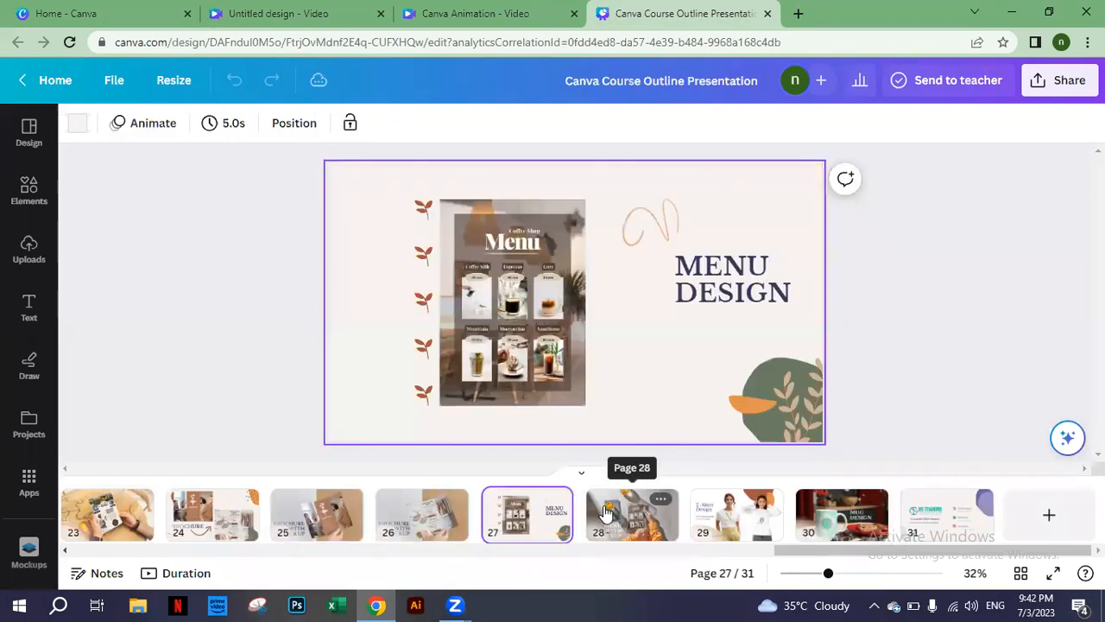
pyautogui.click(604, 512)
pyautogui.press('Right')
pyautogui.press('Left')
pyautogui.press('Left')
pyautogui.press('Left')
pyautogui.press('Left')
pyautogui.press('Left')
pyautogui.press('Left')
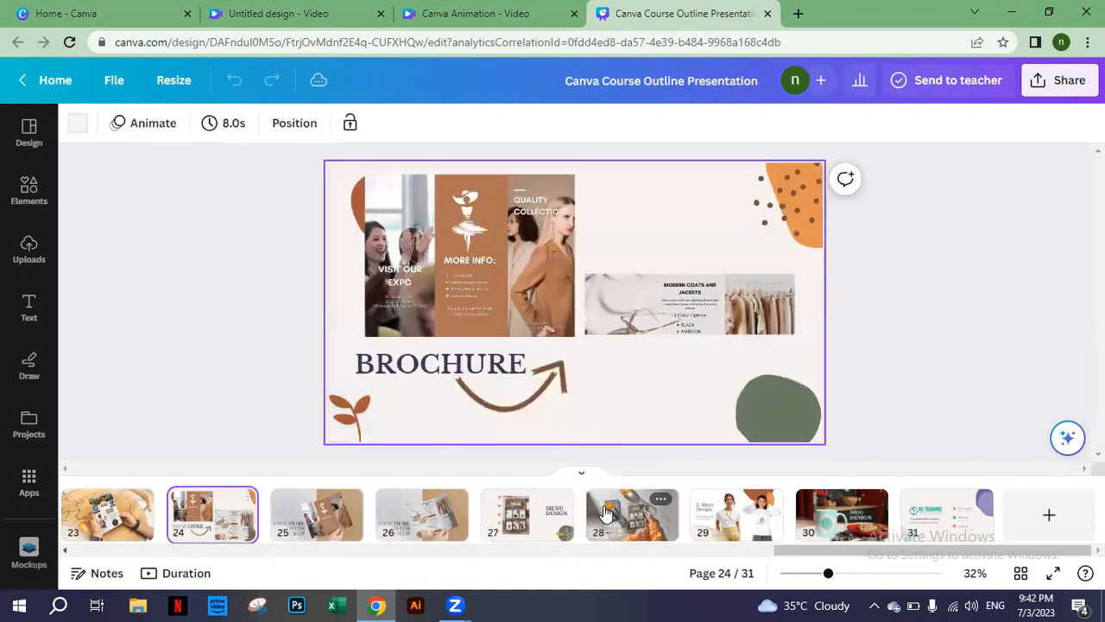
pyautogui.press('Left')
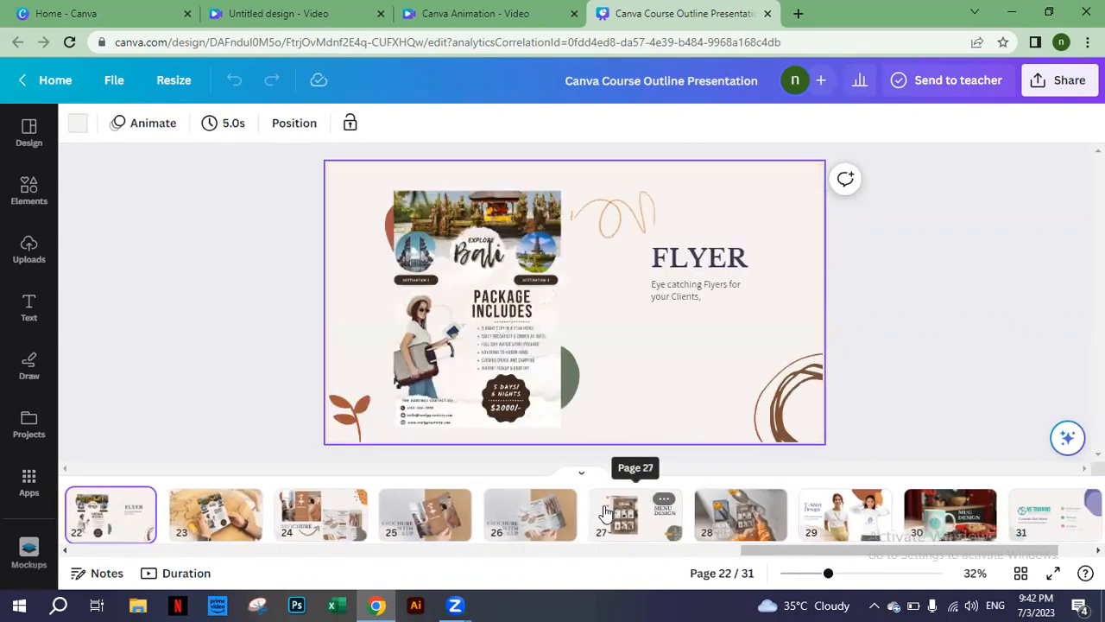
pyautogui.press('Left')
pyautogui.press('Left')
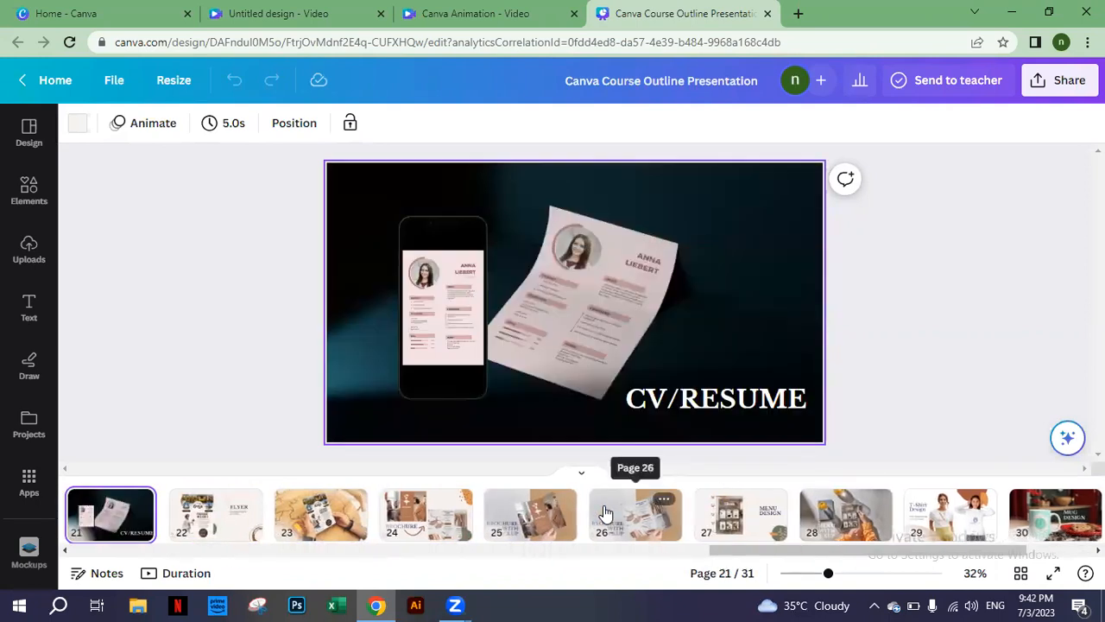
pyautogui.press('Left')
pyautogui.press('Left')
pyautogui.press('Left')
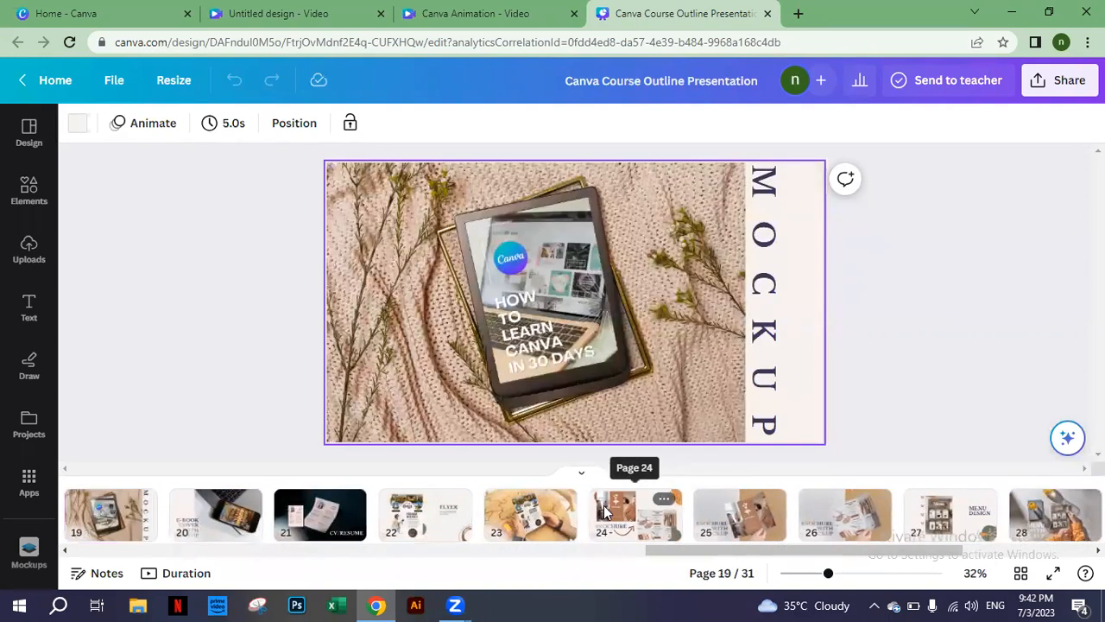
pyautogui.press('Left')
pyautogui.press('Left')
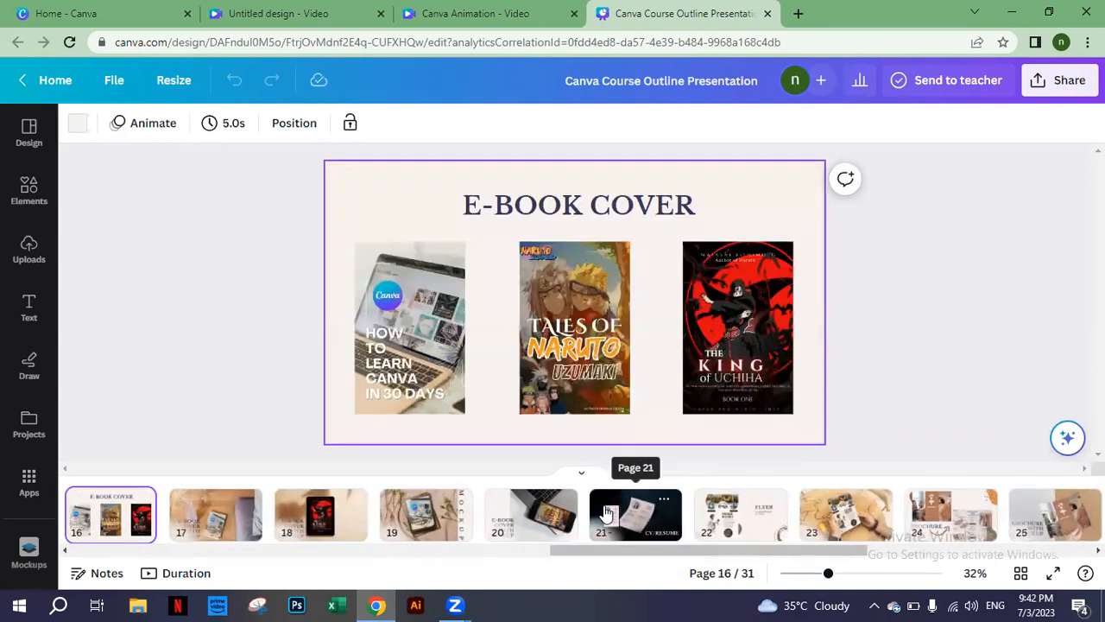
pyautogui.press('Left')
pyautogui.press('Left')
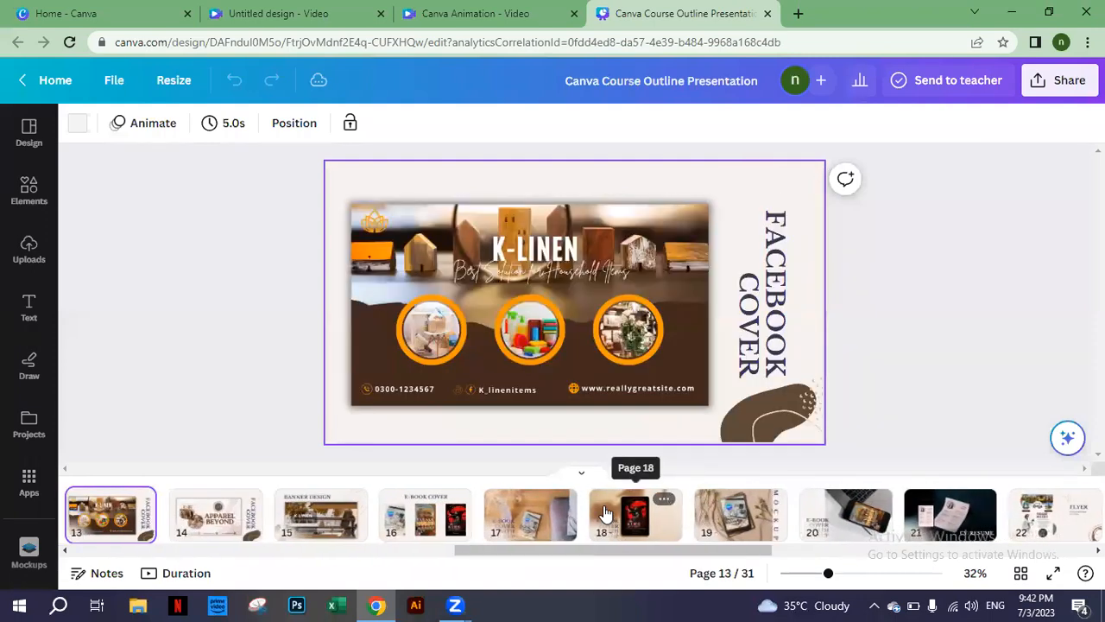
pyautogui.press('Right')
pyautogui.press('Left')
pyautogui.press('Left')
pyautogui.press('Left')
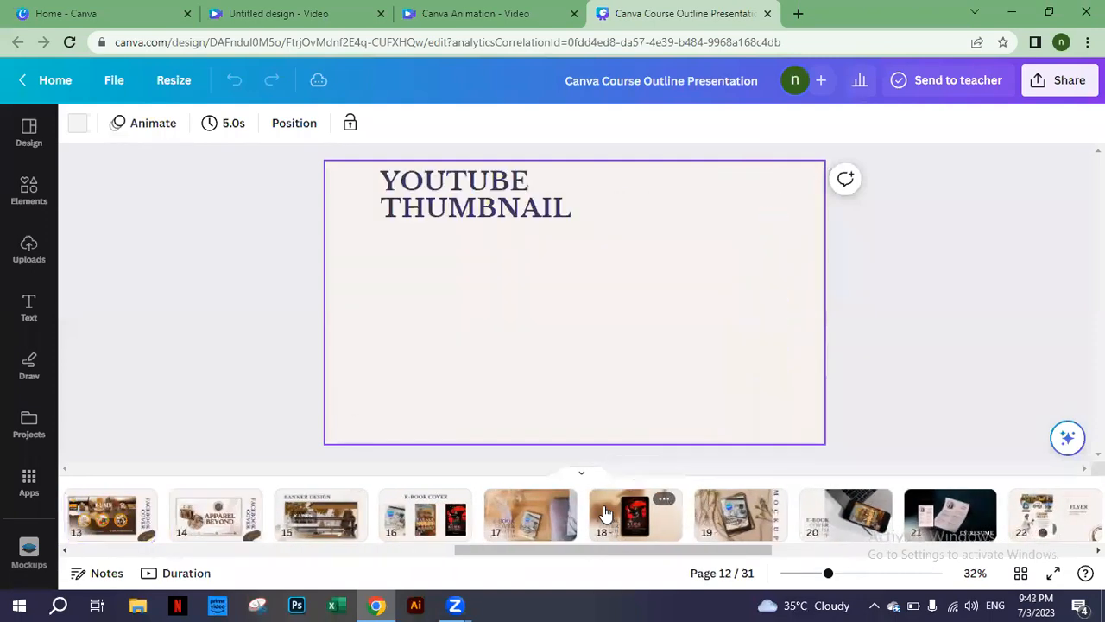
pyautogui.press('Left')
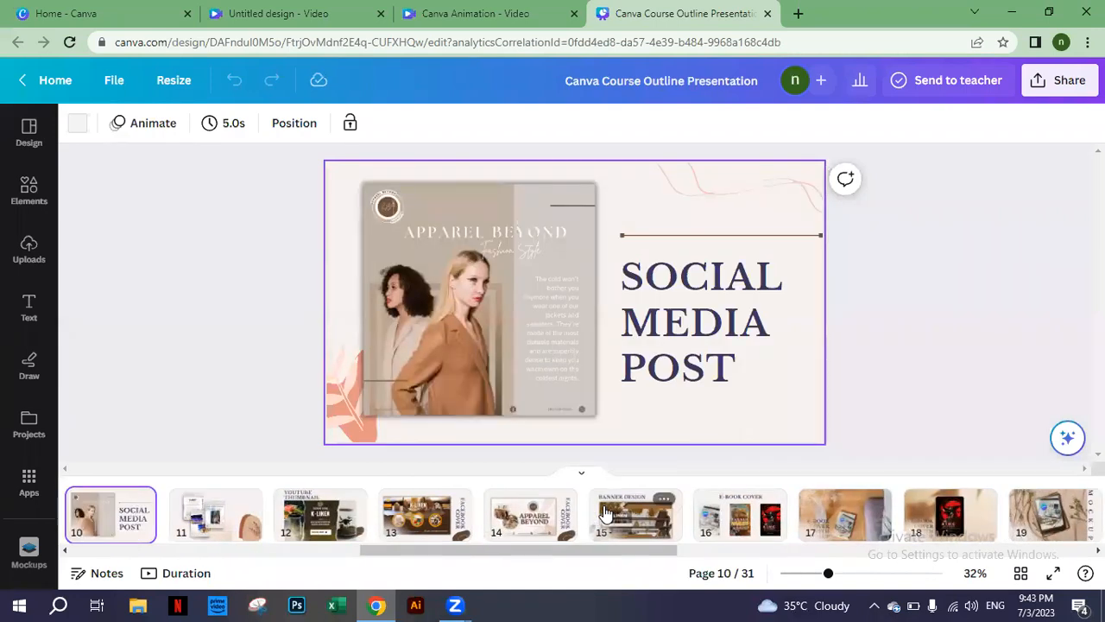
pyautogui.press('Left')
pyautogui.press('Left')
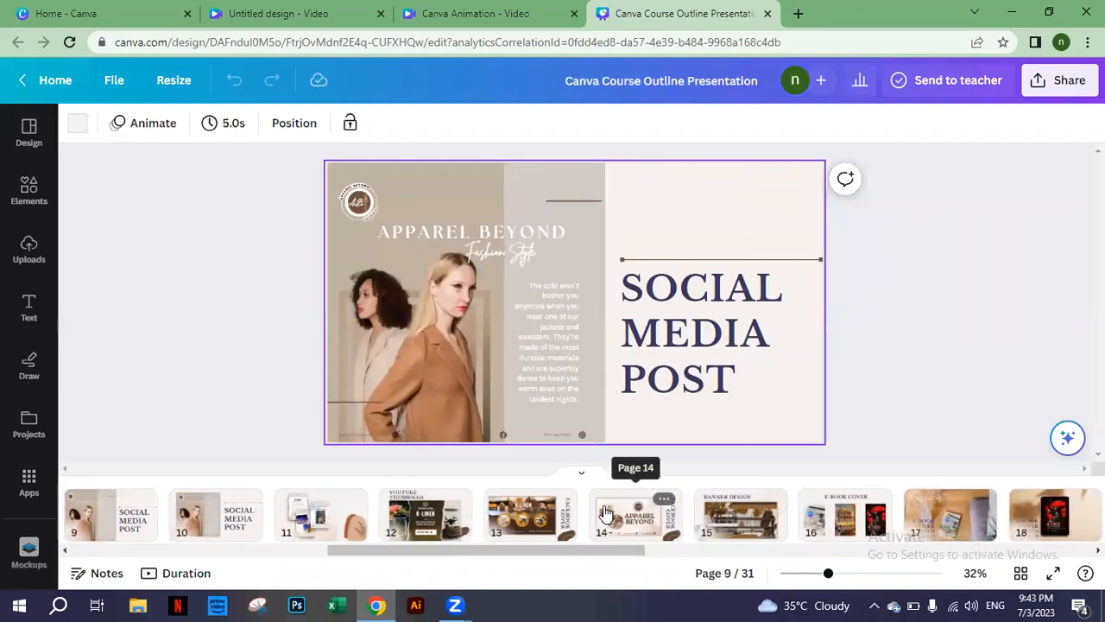
pyautogui.press('Left')
pyautogui.press('Left')
pyautogui.press('Left')
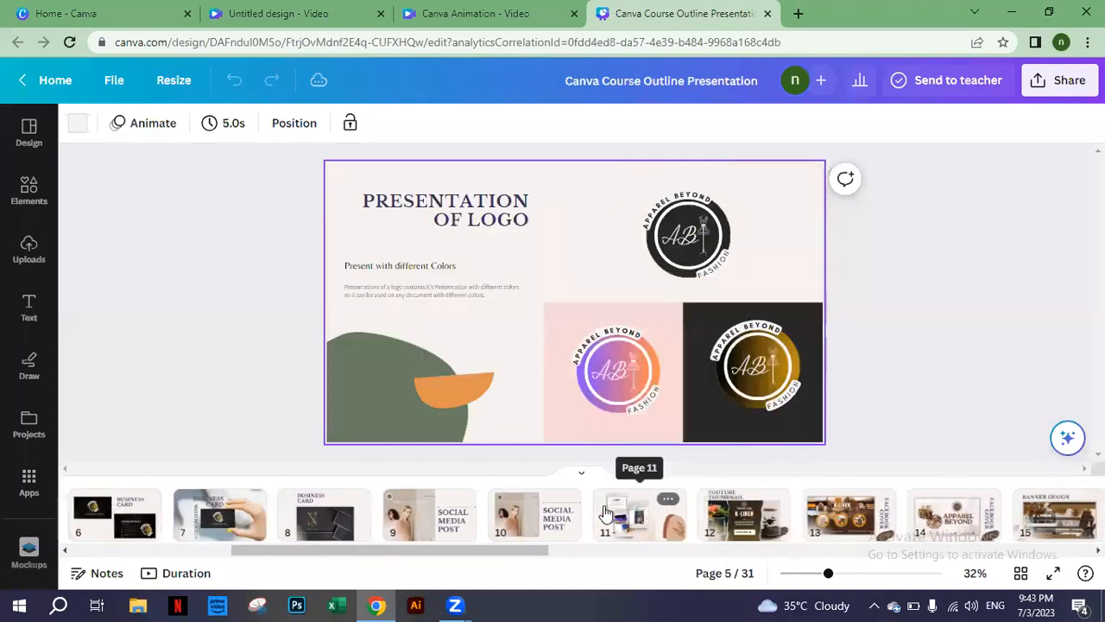
pyautogui.press('Left')
pyautogui.press('Left')
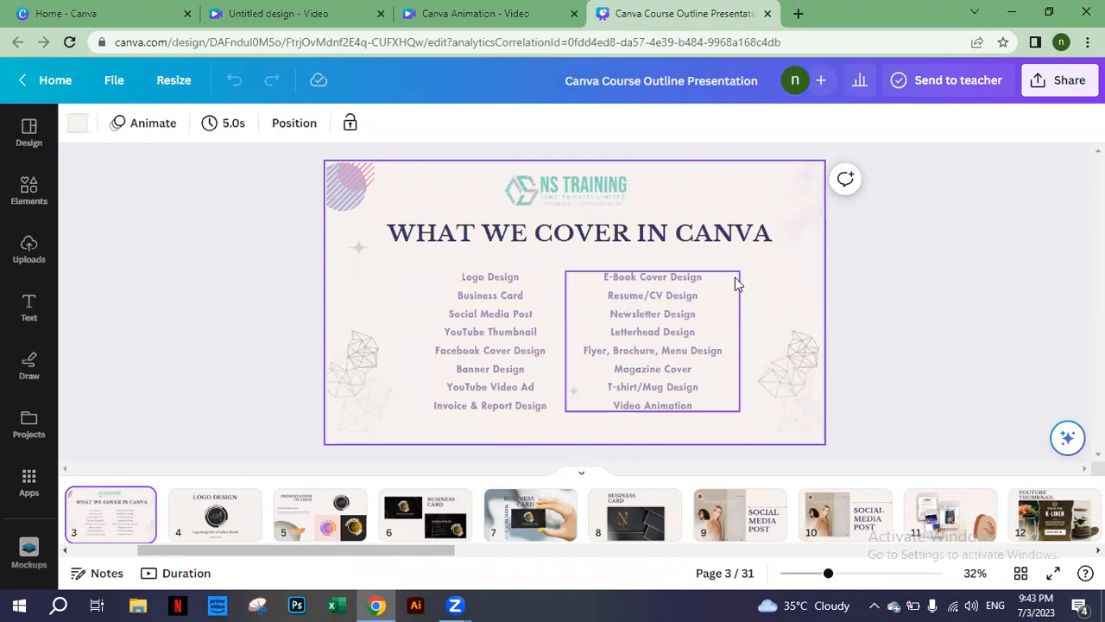
pyautogui.scroll(-3, 735, 277)
pyautogui.scroll(1, 734, 277)
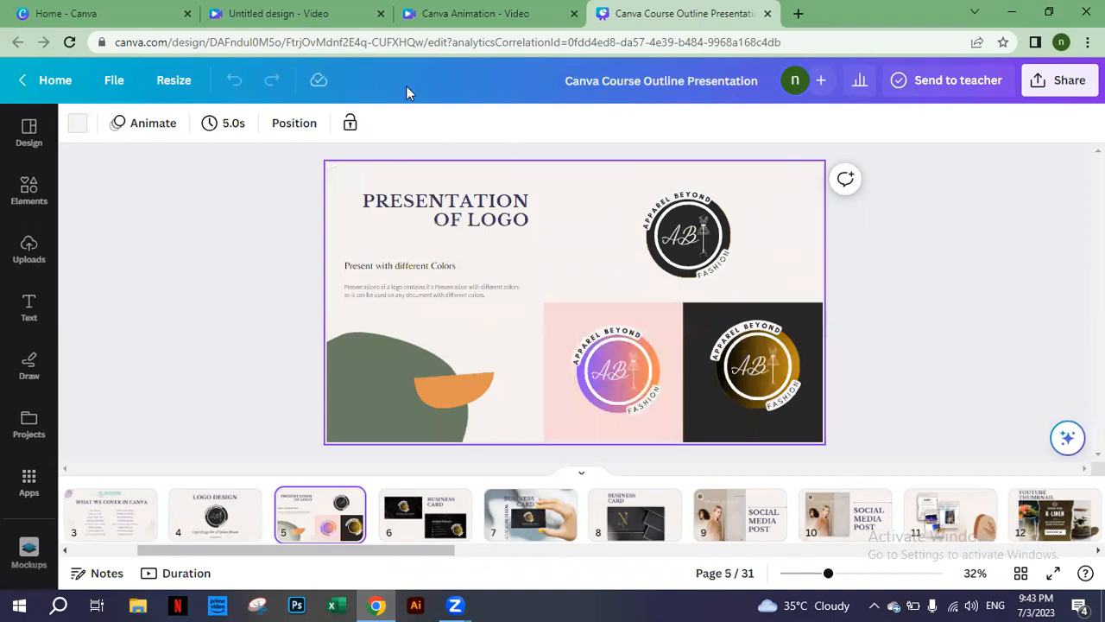
pyautogui.moveTo(337, 7)
pyautogui.click(311, 7)
pyautogui.click(12, 9)
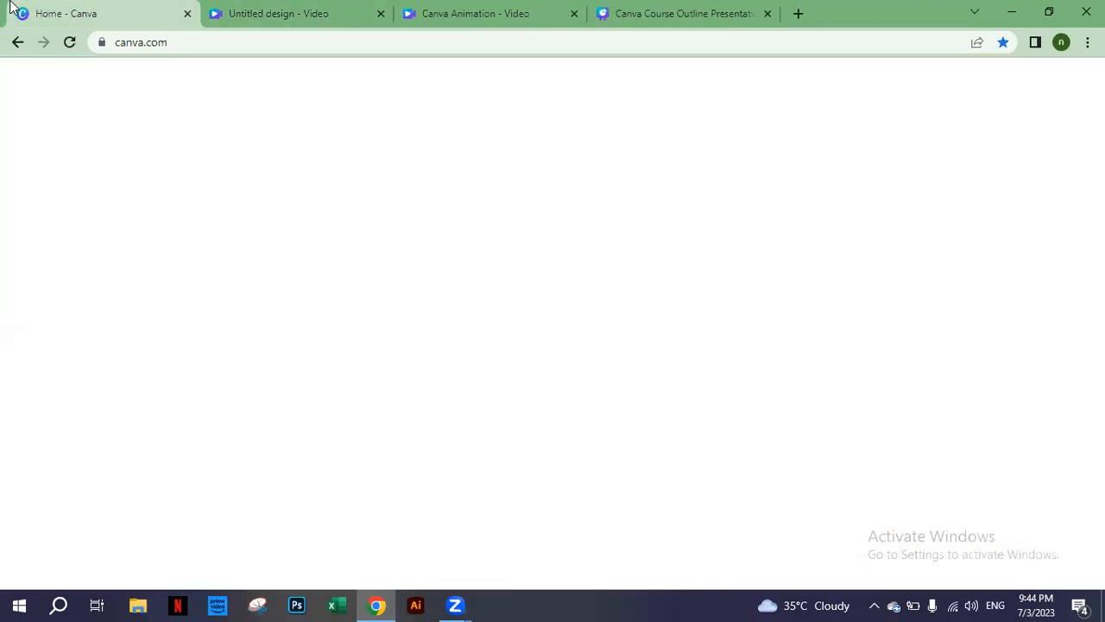
pyautogui.click(300, 6)
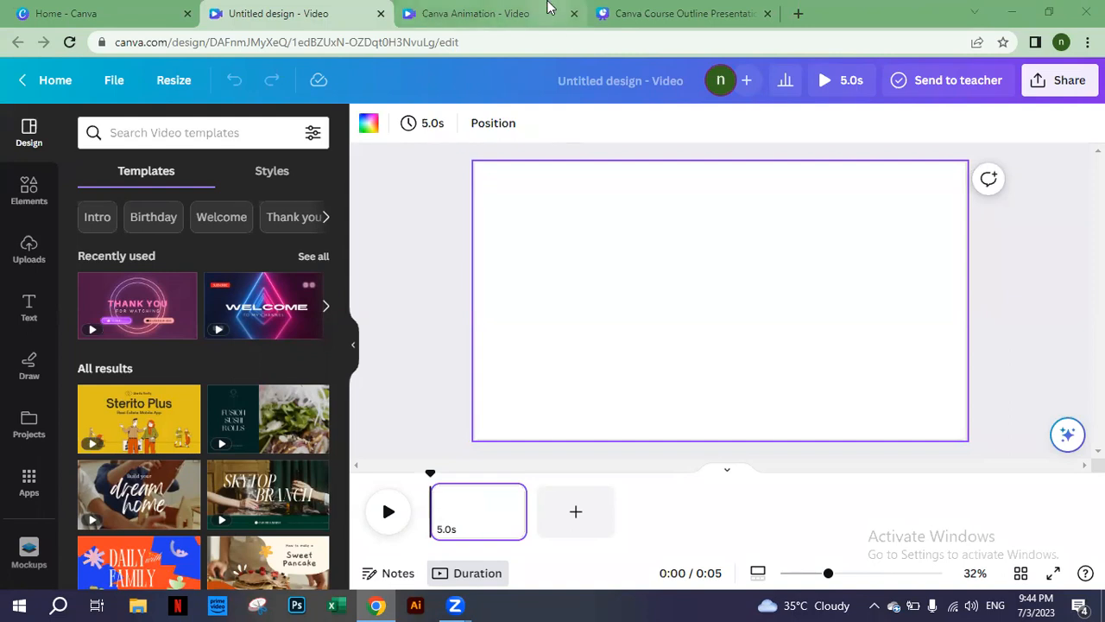
pyautogui.click(144, 8)
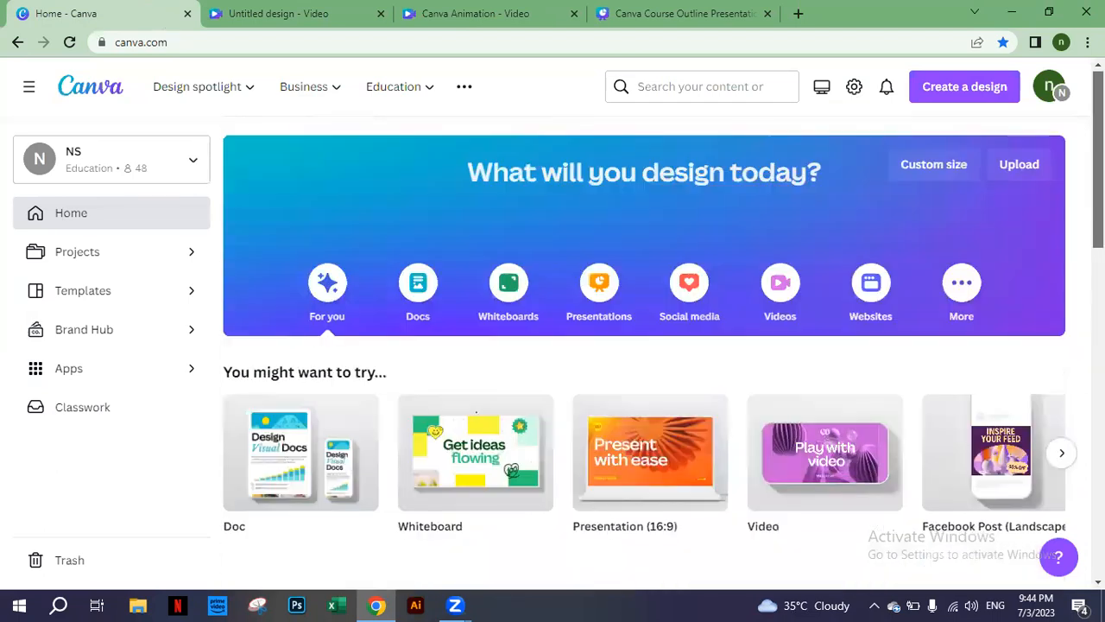
# Step: Present the Canva Course Outline Presentation full screen from the page 10 SOCIAL MEDIA POST slide and advance to the following slide
pyautogui.click(691, 13)
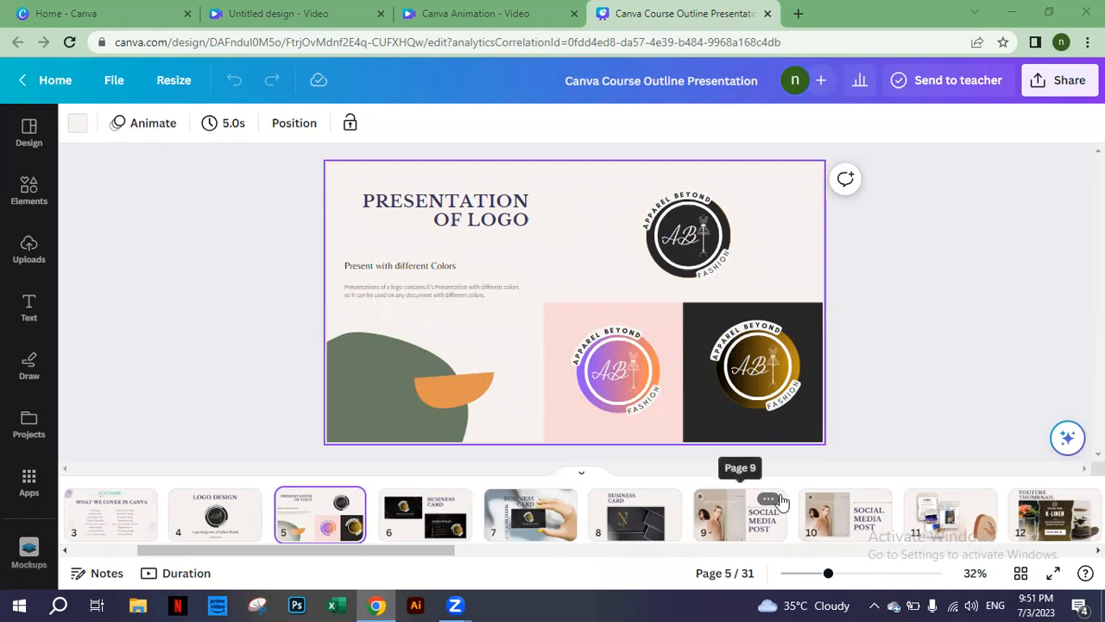
pyautogui.click(844, 516)
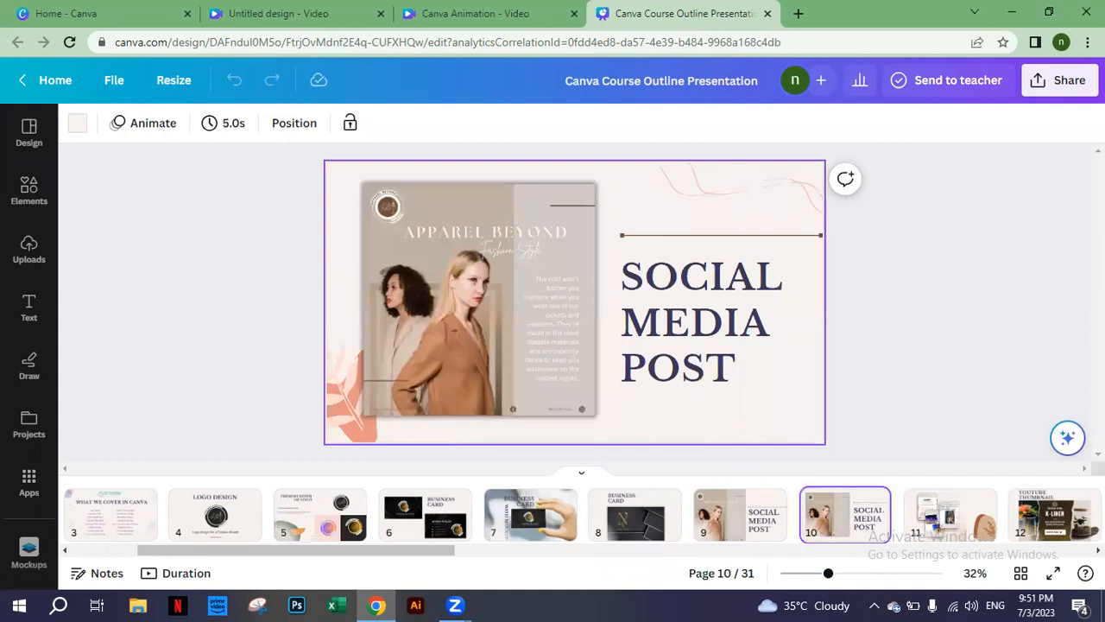
pyautogui.click(1054, 573)
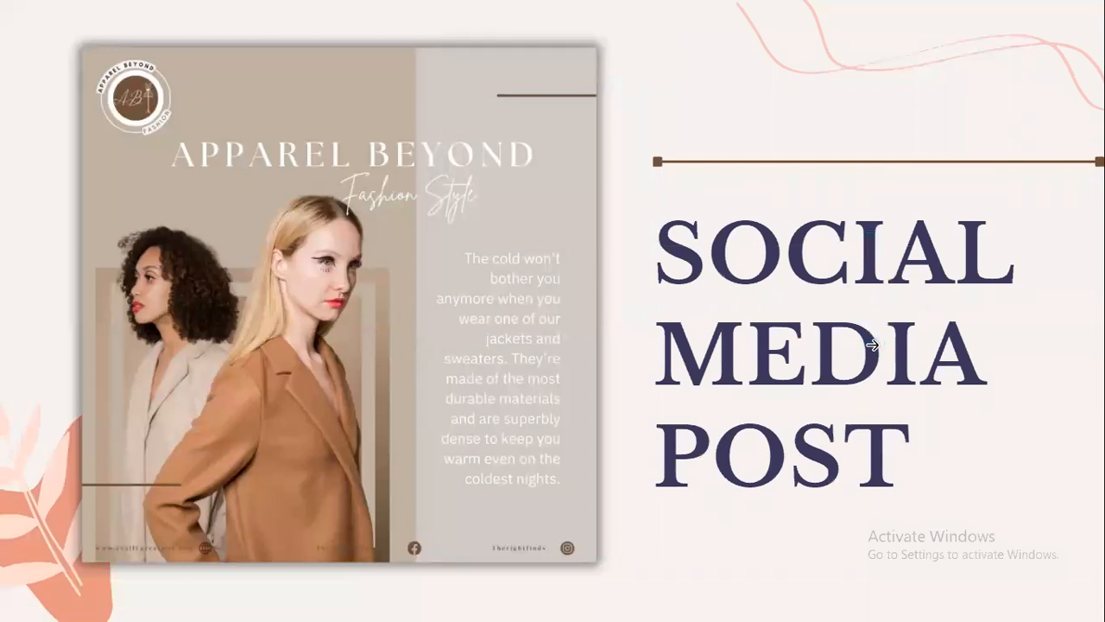
pyautogui.click(873, 344)
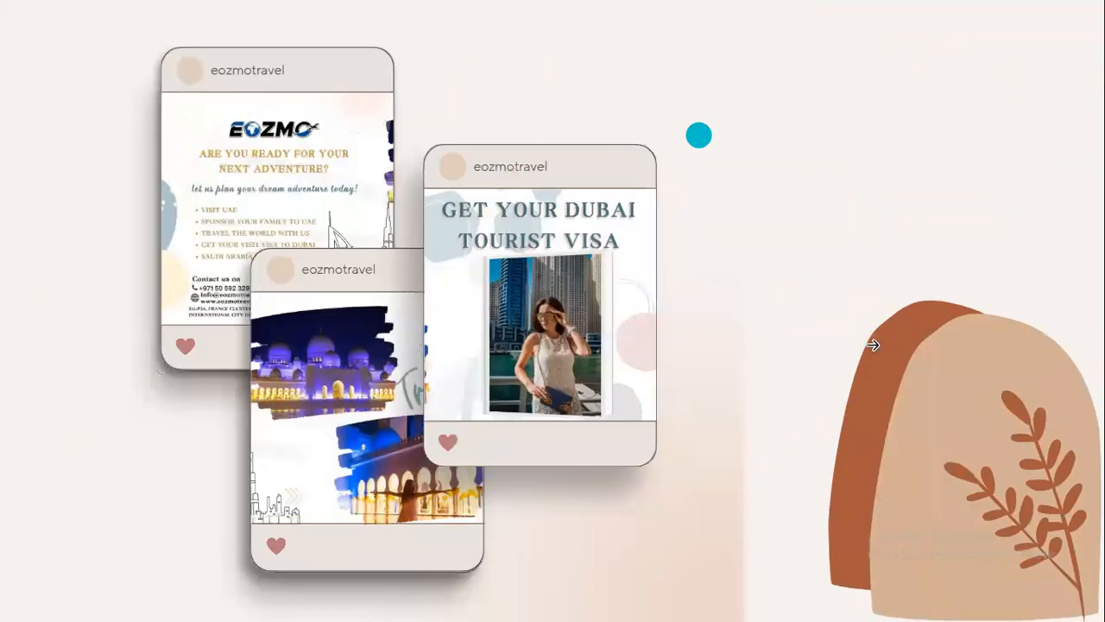